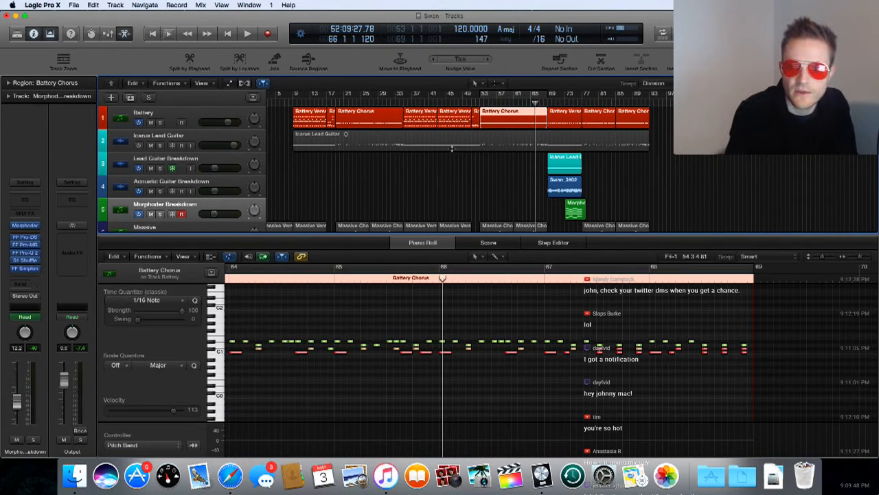
- Play back a few bars of the second chorus from about bar 54, stopping around bar 57
left_click(483, 102)
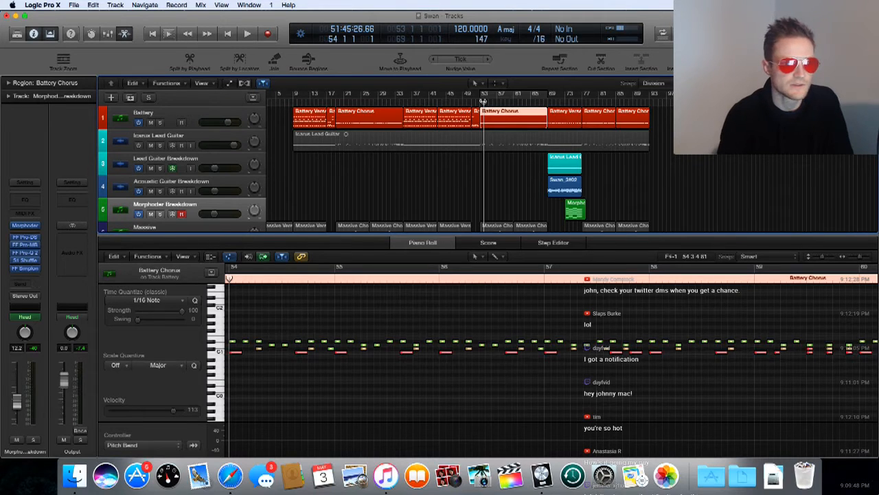
key("space")
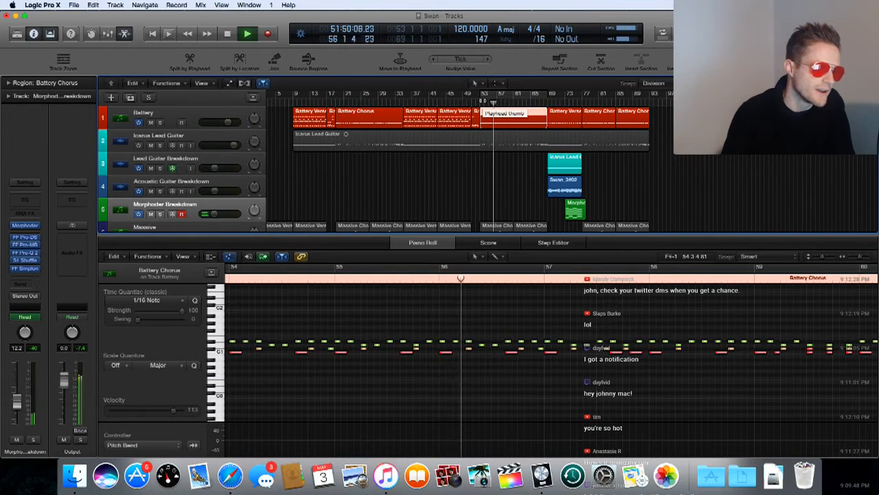
key("space")
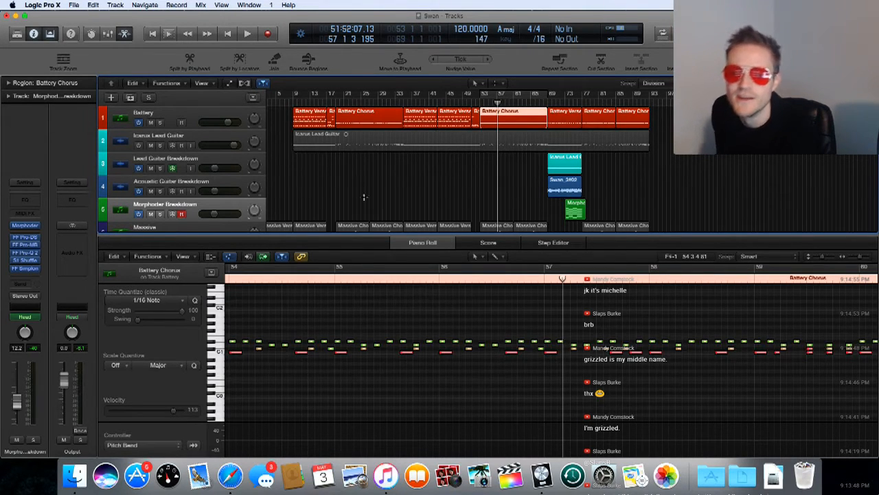
- Play the arrangement from the start of the second chorus at bar 53 through to the song's end
left_click(479, 101)
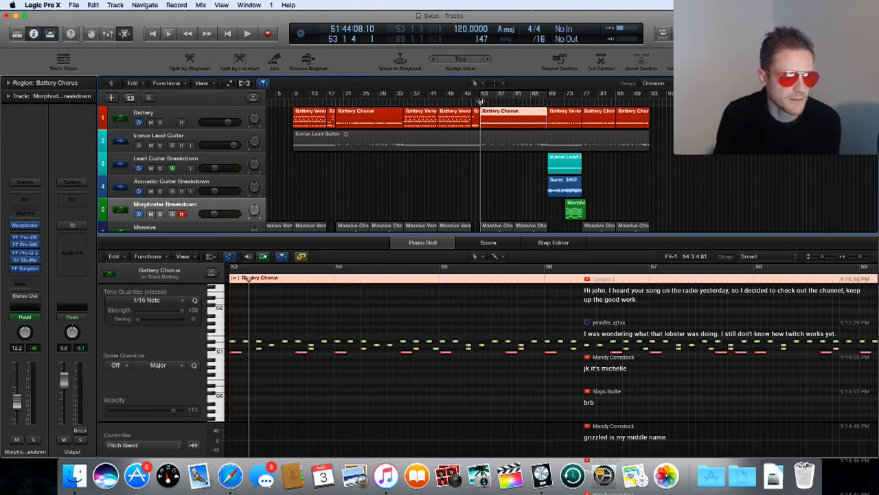
key("space")
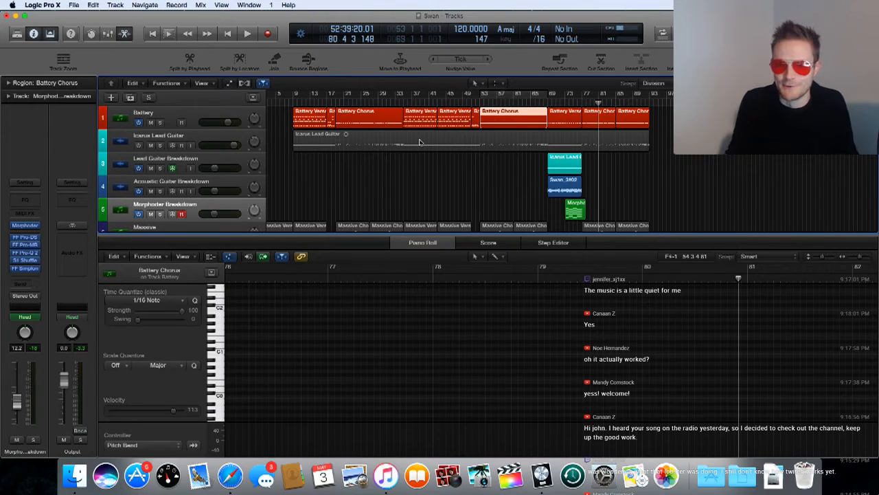
key("space")
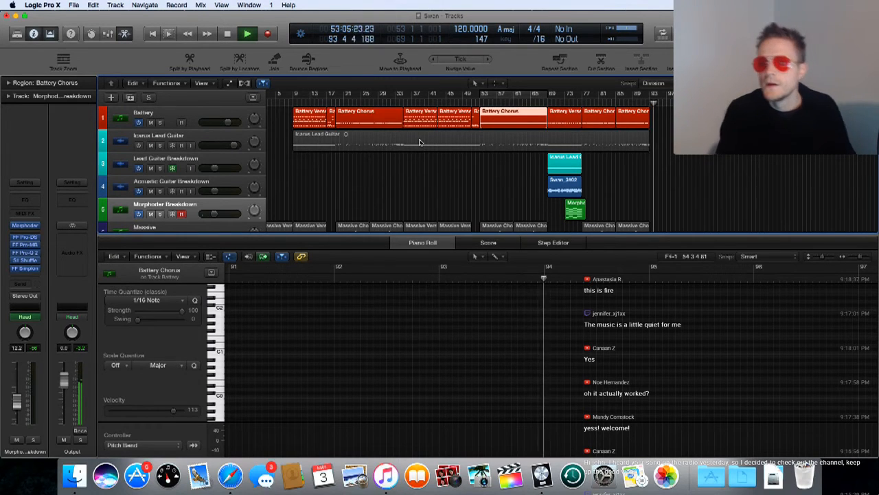
key("space")
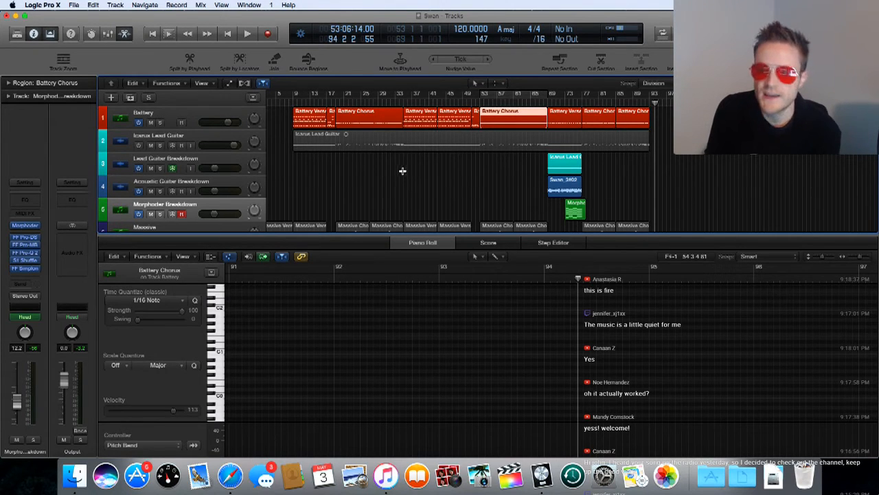
- Place the playhead just before bar 53 and examine how the chorus regions are layered across the synth, vocal and bass tracks
left_click(478, 101)
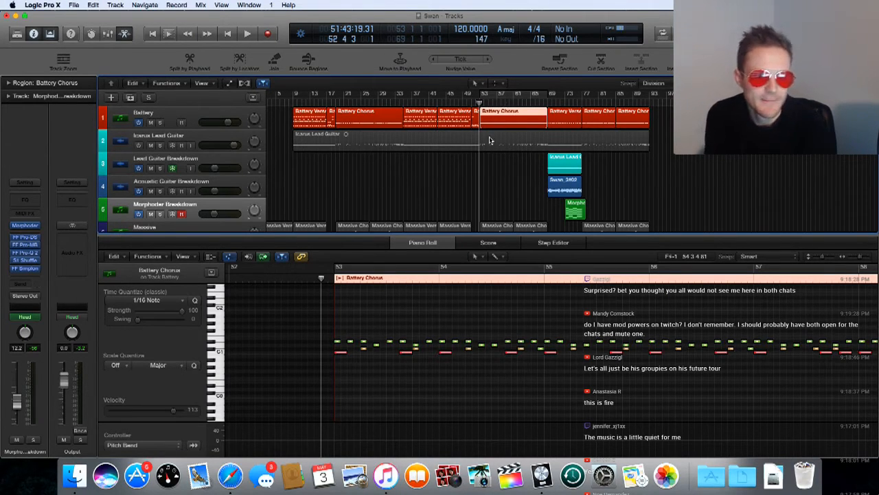
scroll(474, 143, "down", 5)
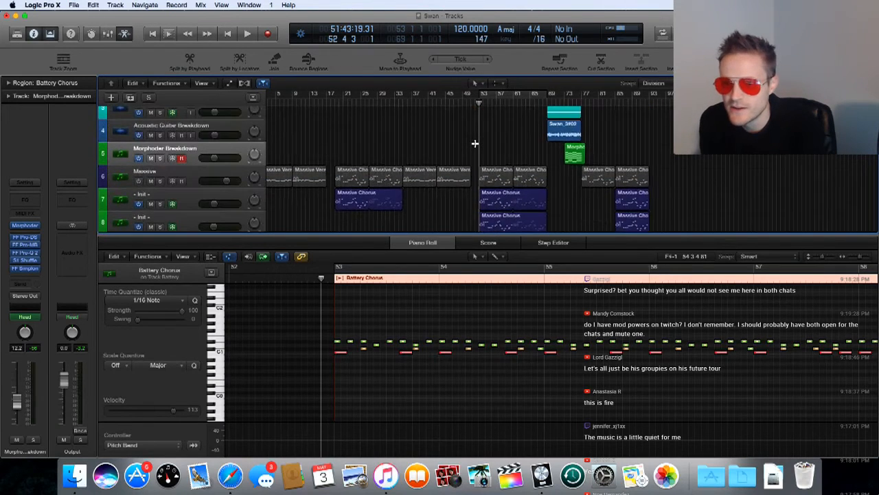
scroll(474, 144, "up", 4)
scroll(474, 144, "up", 1)
scroll(475, 143, "down", 6)
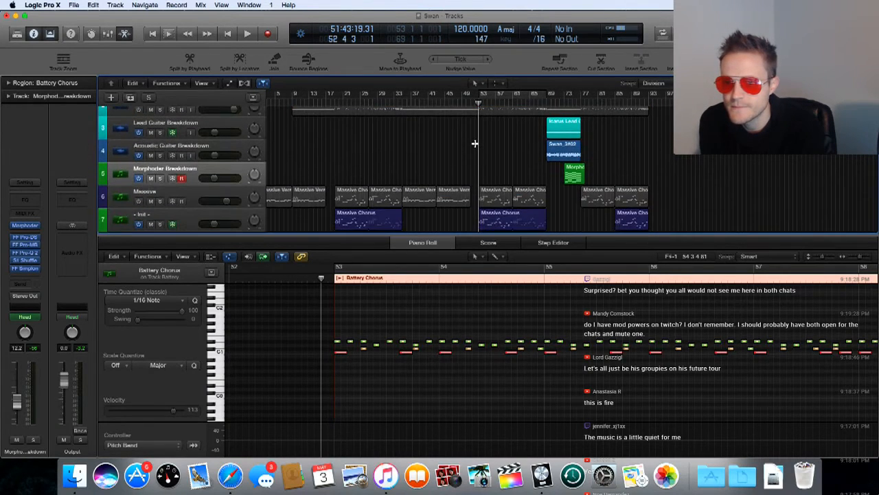
scroll(475, 146, "down", 8)
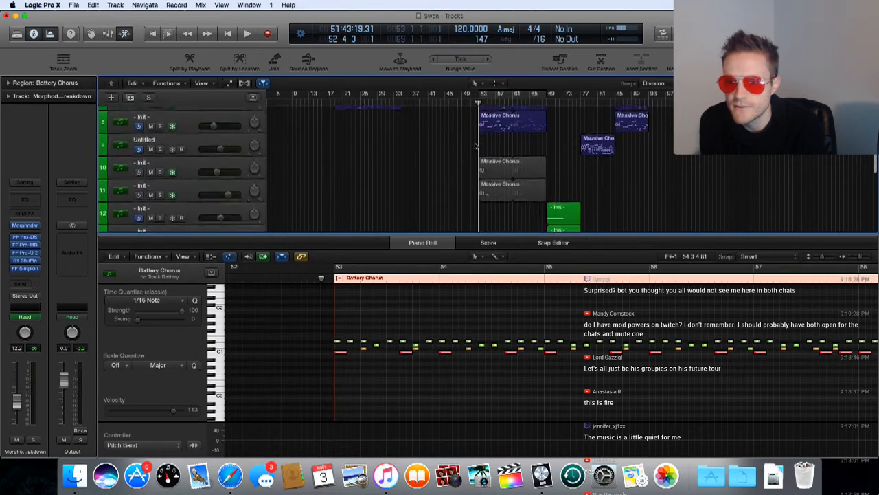
scroll(474, 144, "down", 6)
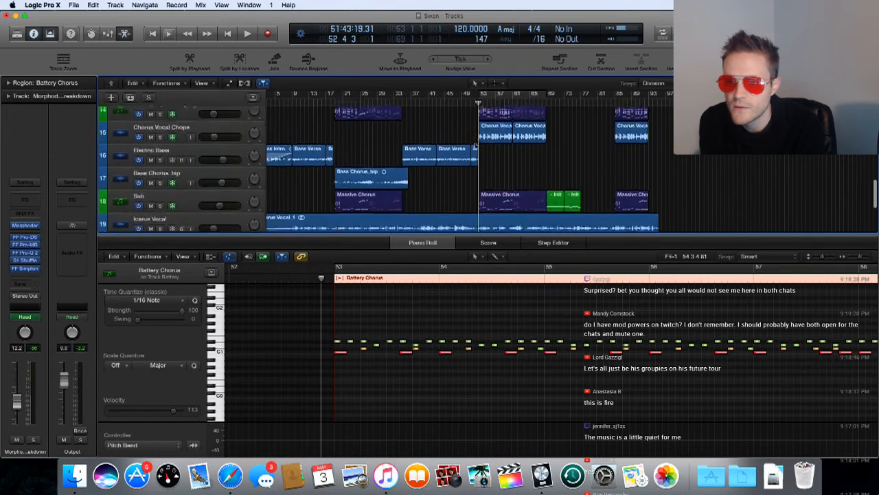
scroll(475, 144, "up", 15)
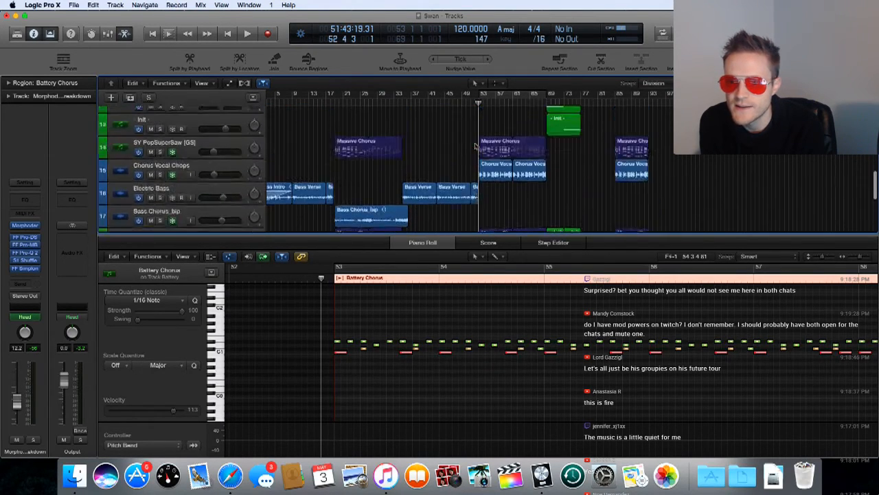
scroll(475, 146, "up", 2)
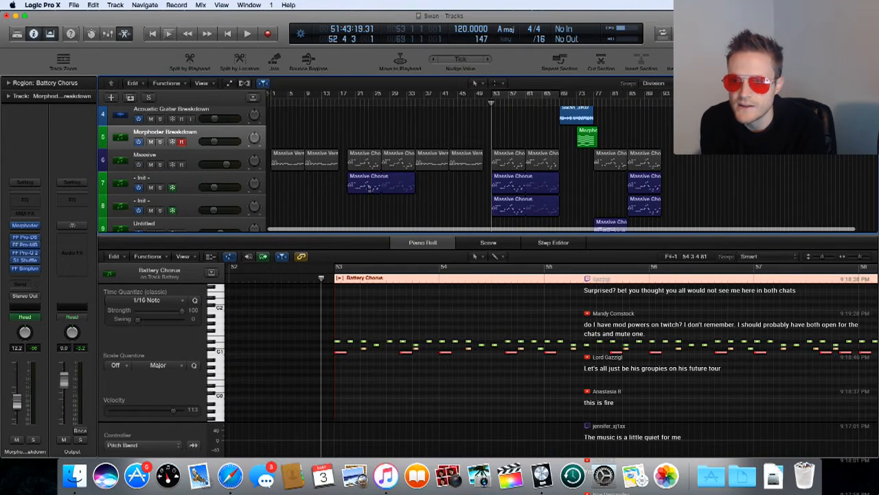
scroll(416, 179, "down", 9)
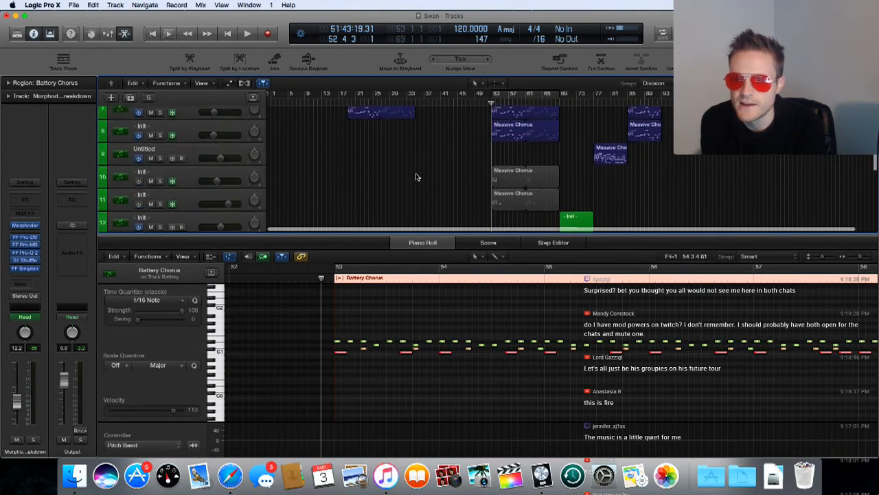
scroll(416, 171, "up", 8)
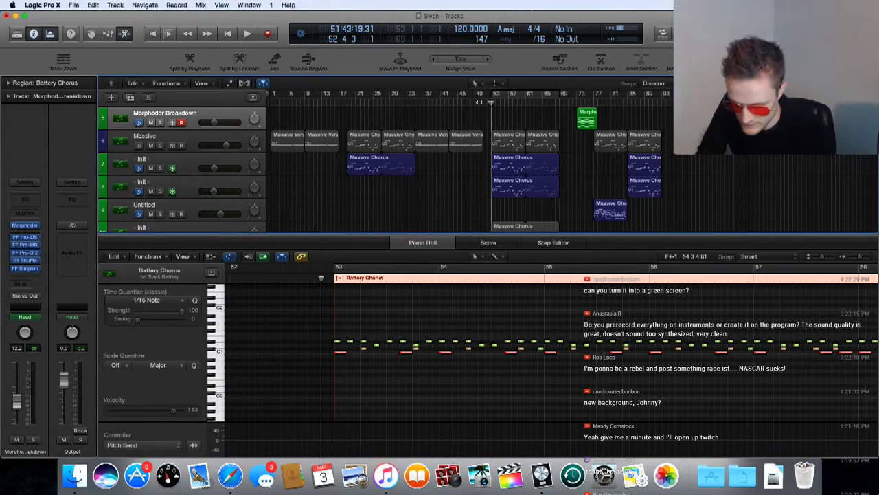
- Show the mixer's channel effects and inspect the Smack Attack plug-in on the Kick channel, closing it without changes
key("x")
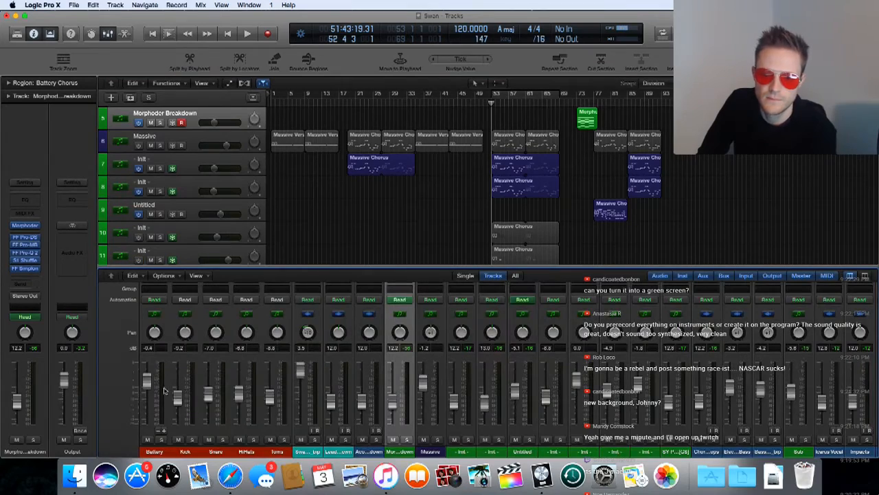
scroll(192, 312, "up", 5)
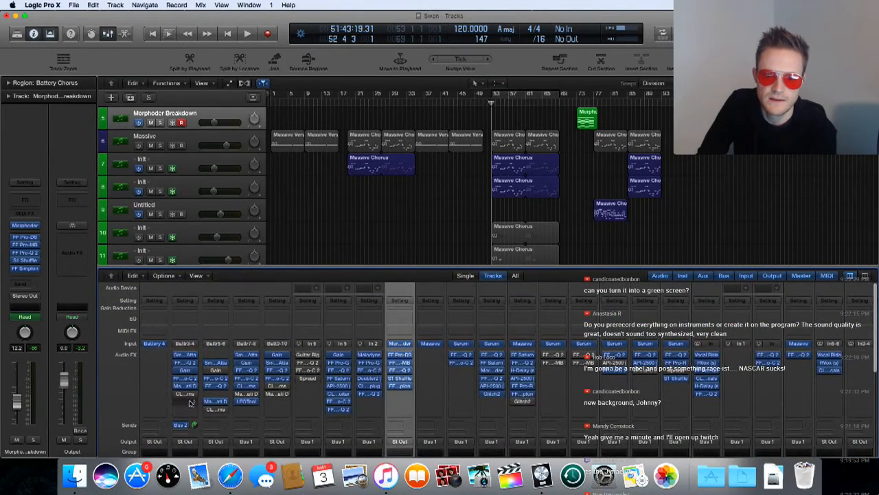
left_click(188, 356)
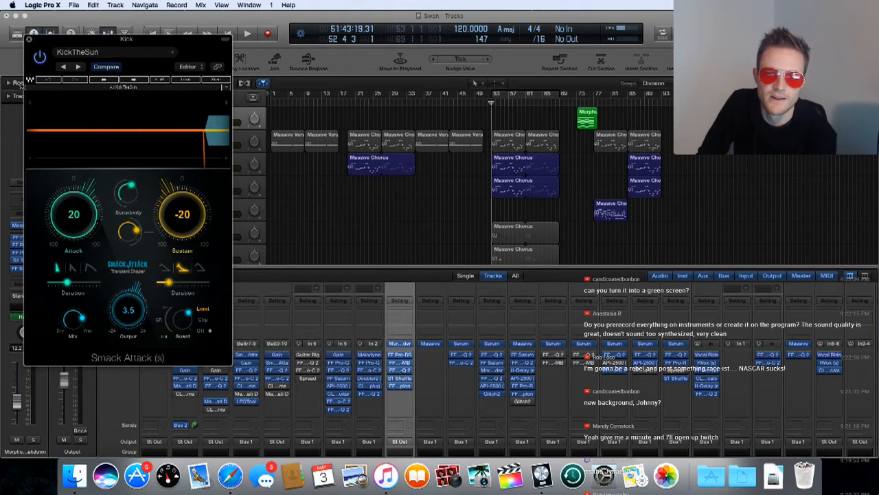
left_click(30, 39)
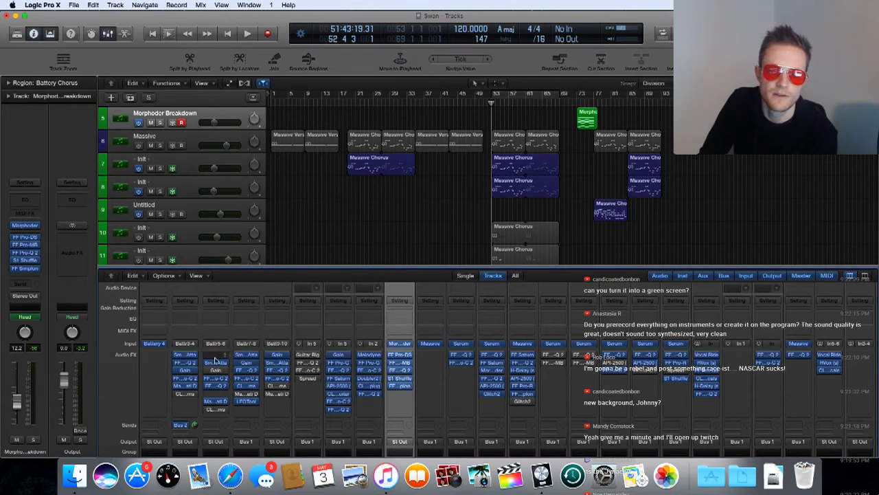
scroll(215, 362, "down", 5)
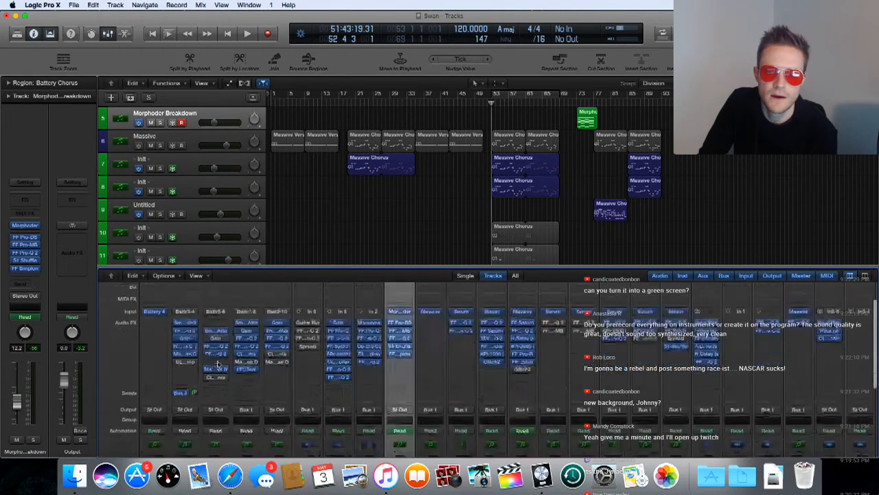
scroll(219, 354, "up", 3)
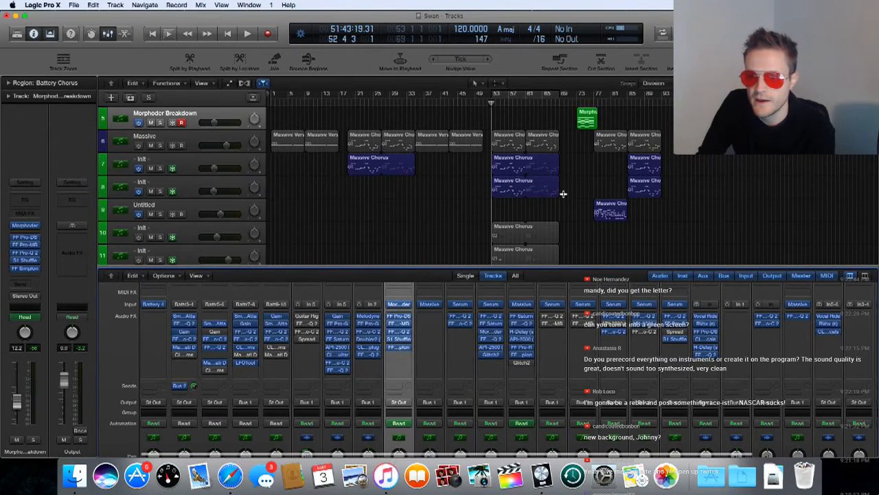
- Solo the Lead Guitar Breakdown and Acoustic Guitar Breakdown tracks, audition them from bar 69 to 77, and clear both solos
scroll(570, 189, "up", 4)
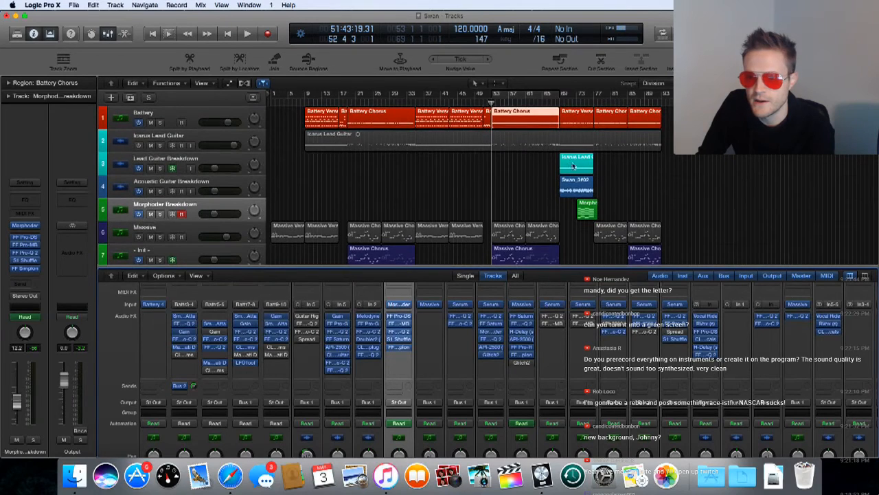
left_click(576, 159)
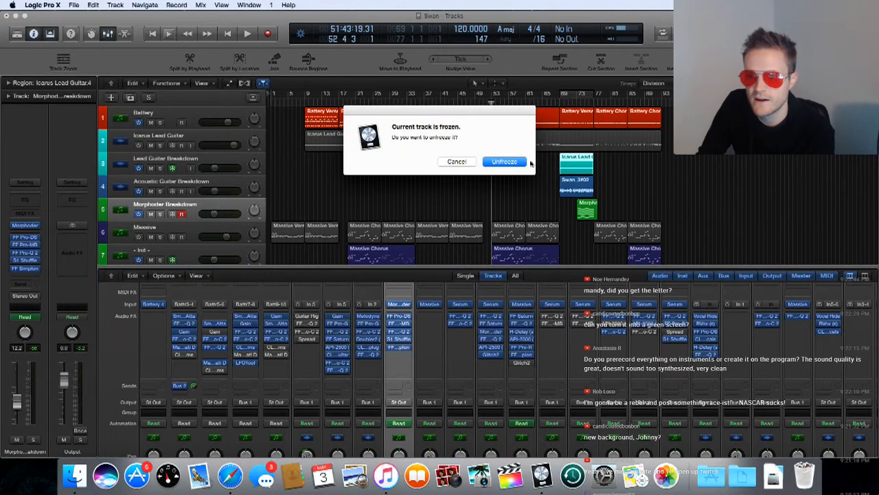
left_click(459, 164)
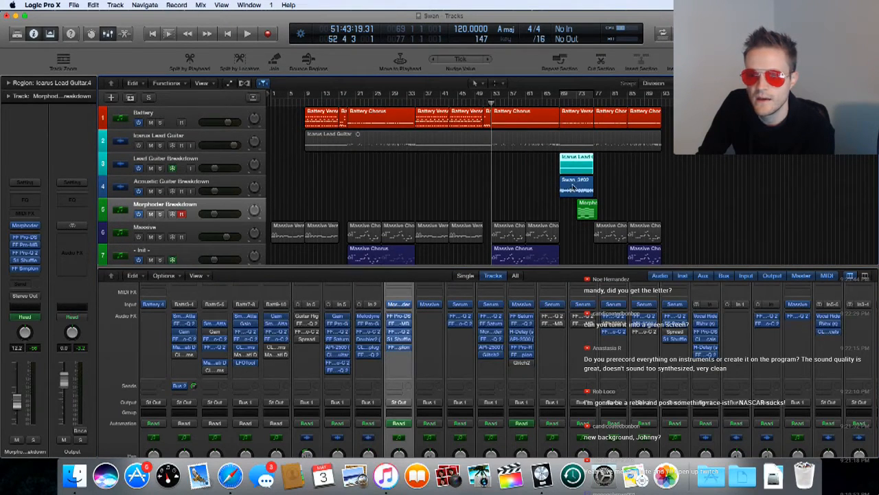
left_click(160, 192)
left_click(161, 169)
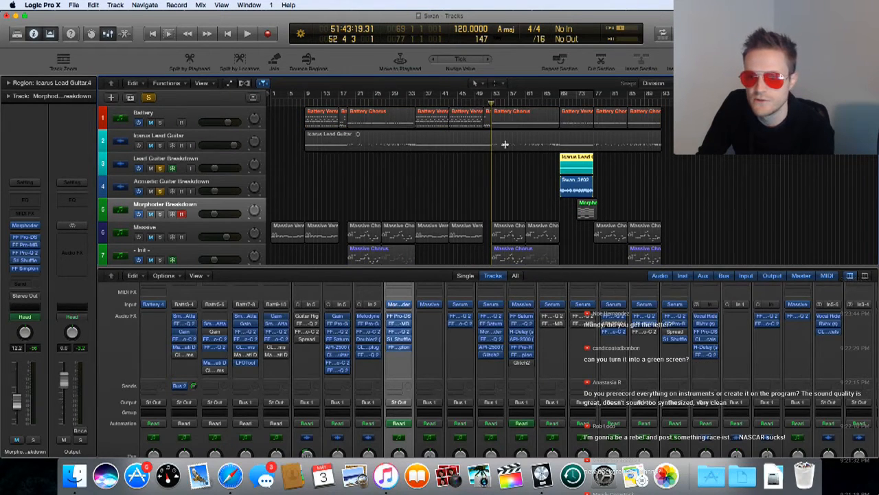
left_click(559, 103)
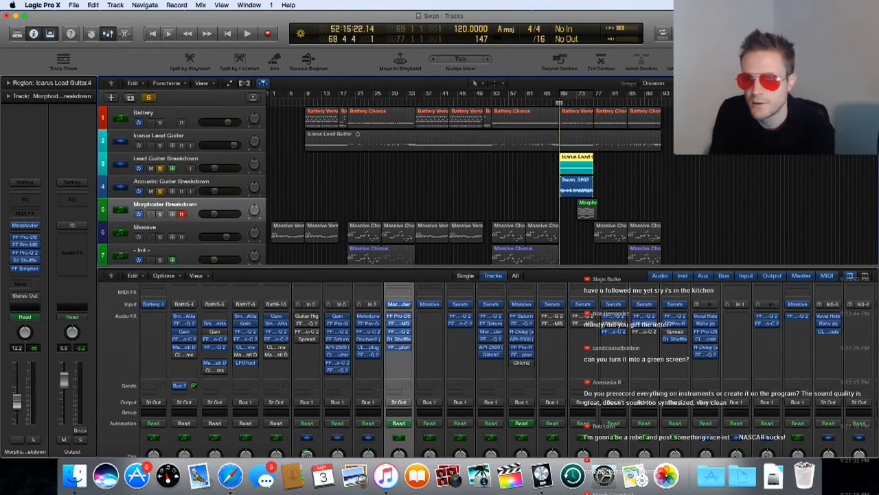
key("space")
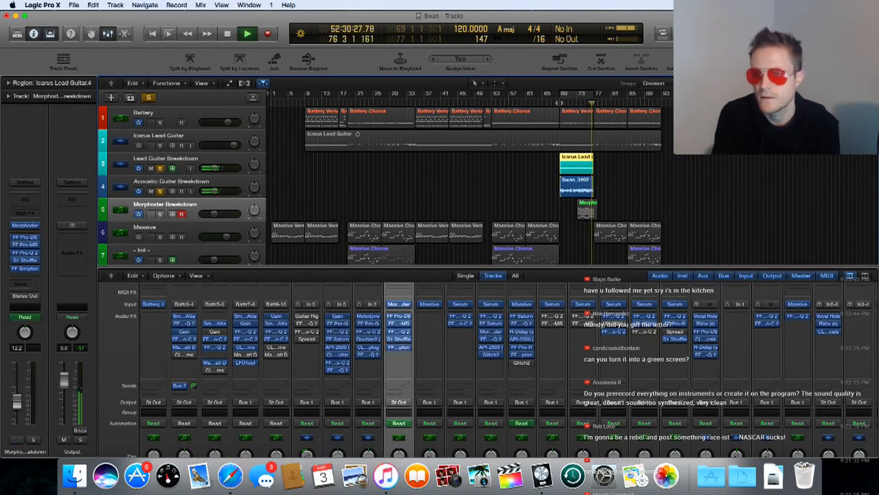
key("space")
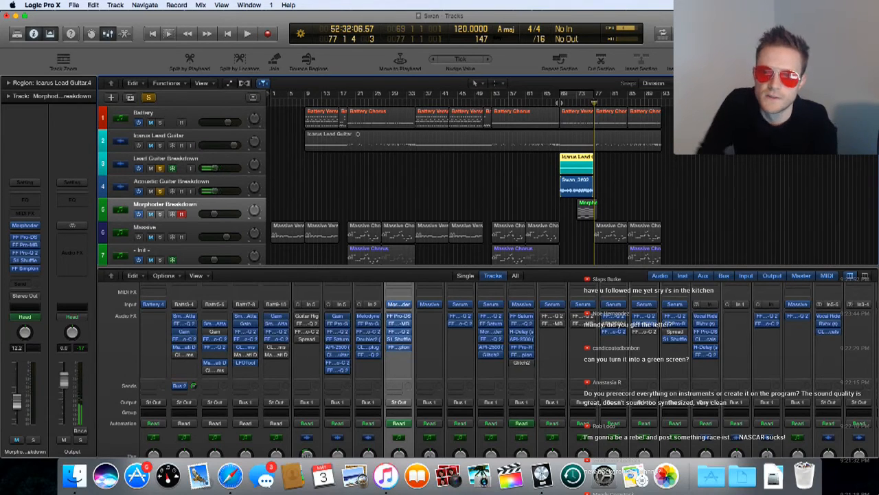
left_click(161, 168)
left_click(161, 191)
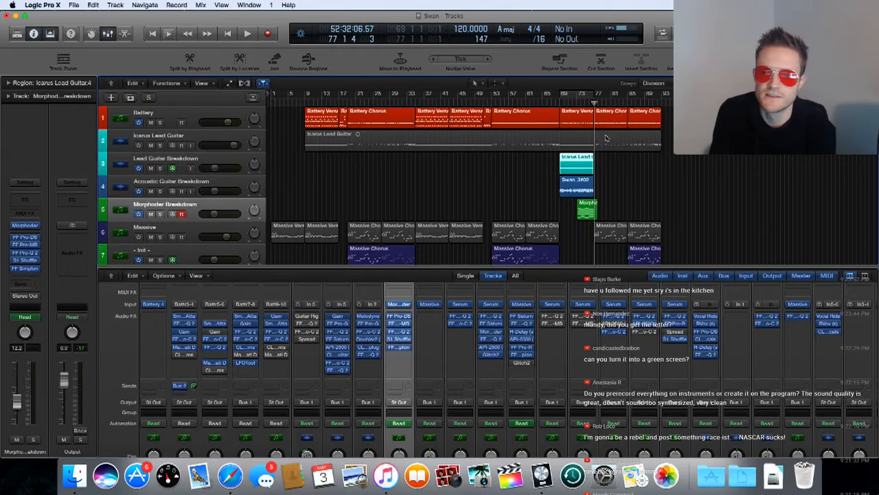
- Play the breakdown from bar 69 with all active tracks, stopping near bar 77, and look over the bass, Sub and vocal tracks
left_click(560, 102)
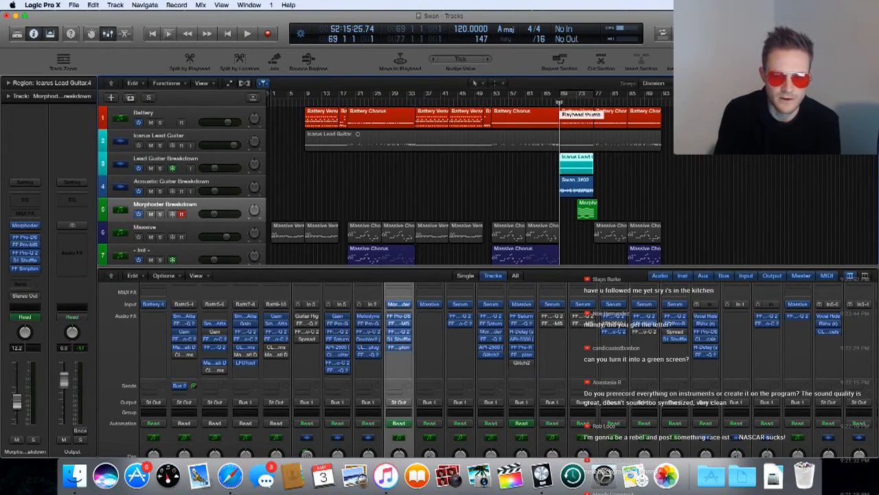
key("space")
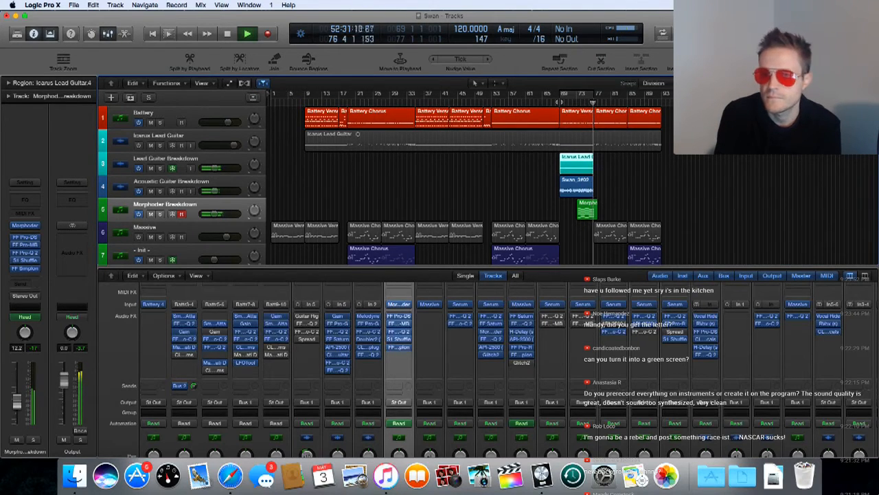
key("space")
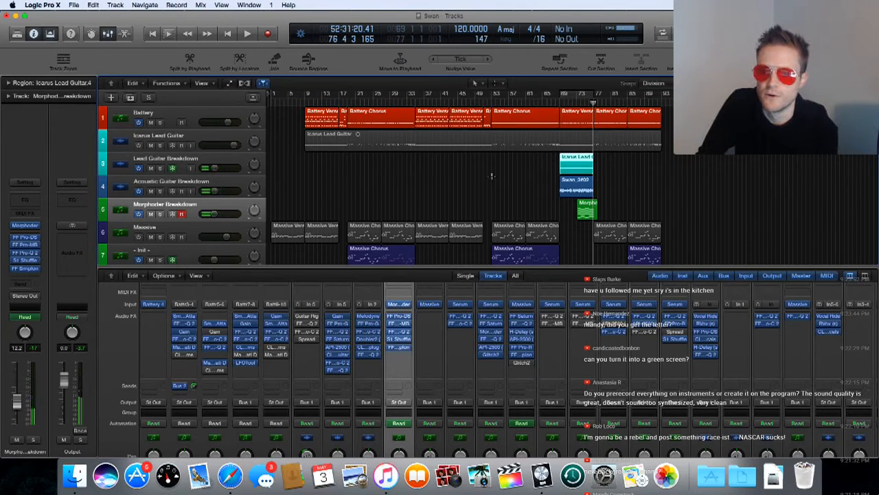
scroll(437, 188, "down", 8)
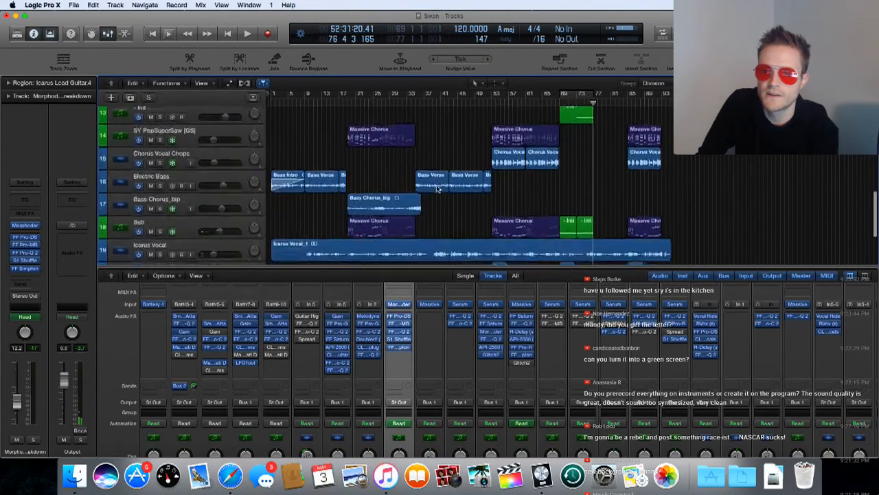
scroll(437, 188, "down", 2)
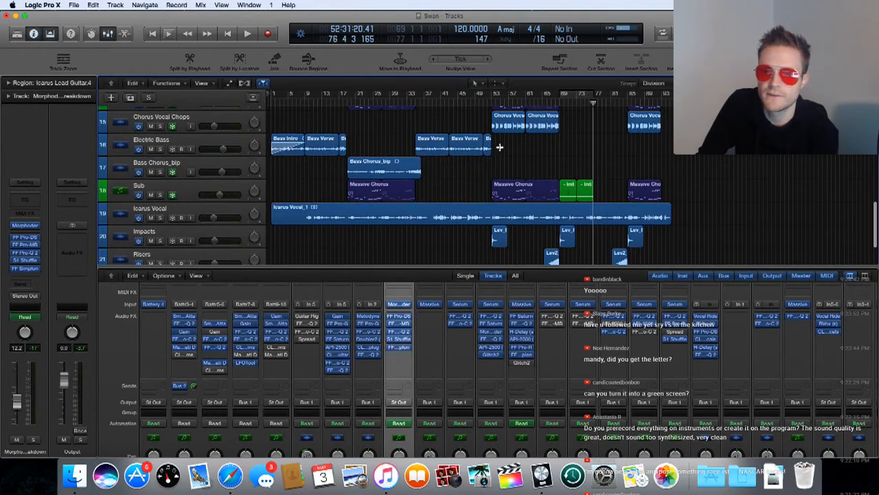
- Look over the synth, bass and vocal tracks around the chorus and breakdown regions
scroll(499, 147, "up", 1)
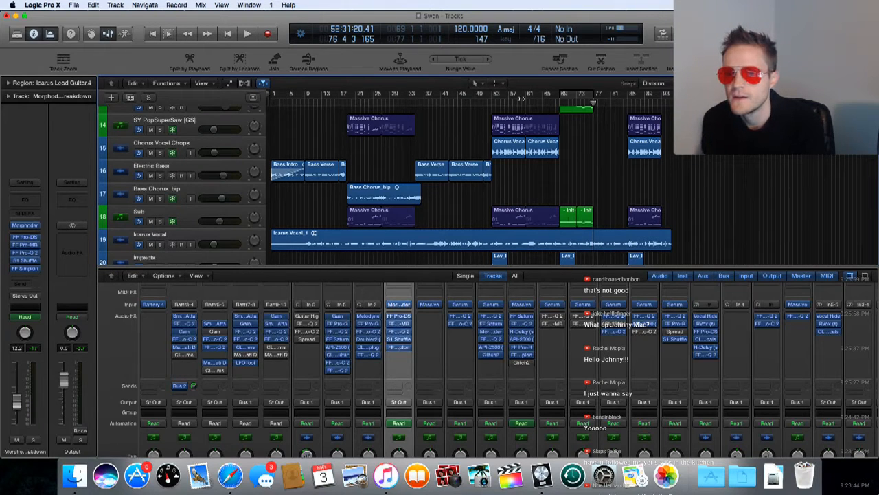
scroll(479, 110, "up", 6)
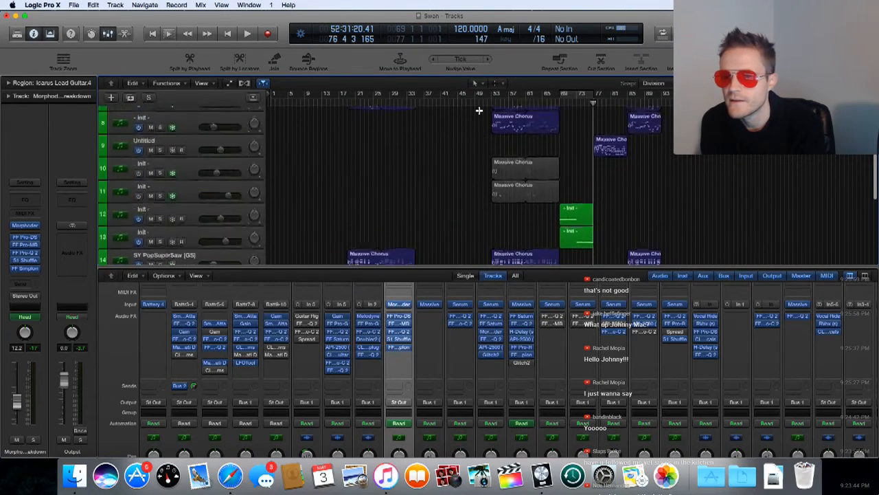
scroll(550, 152, "down", 3)
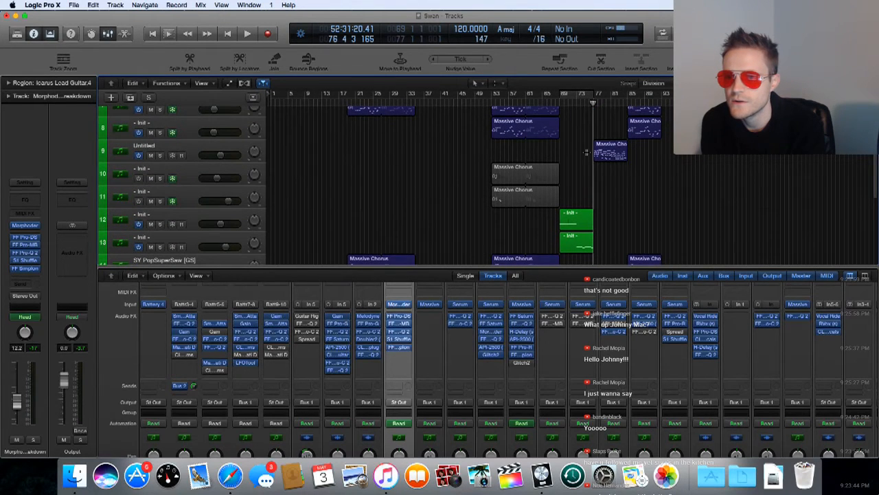
scroll(587, 151, "right", 1)
scroll(587, 151, "left", 1)
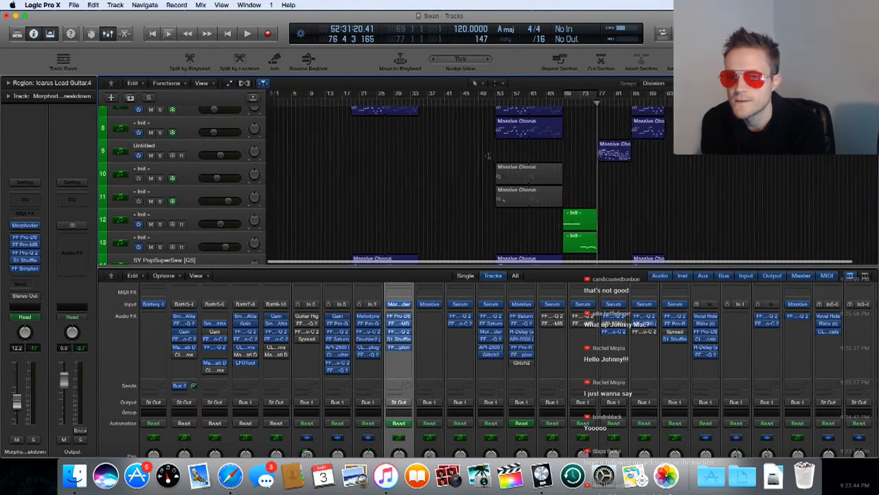
scroll(302, 144, "down", 10)
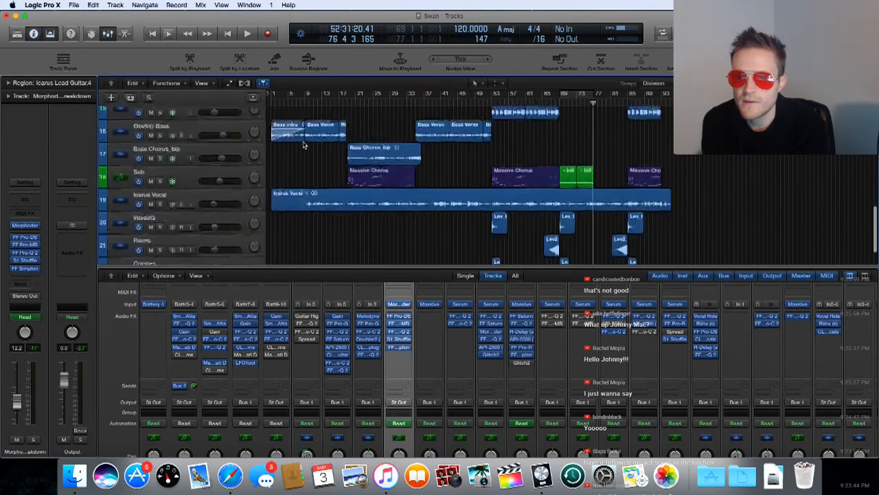
scroll(302, 144, "up", 8)
- Play the song from bar 1 with the currently active tracks, stopping near bar 8
left_click(270, 102)
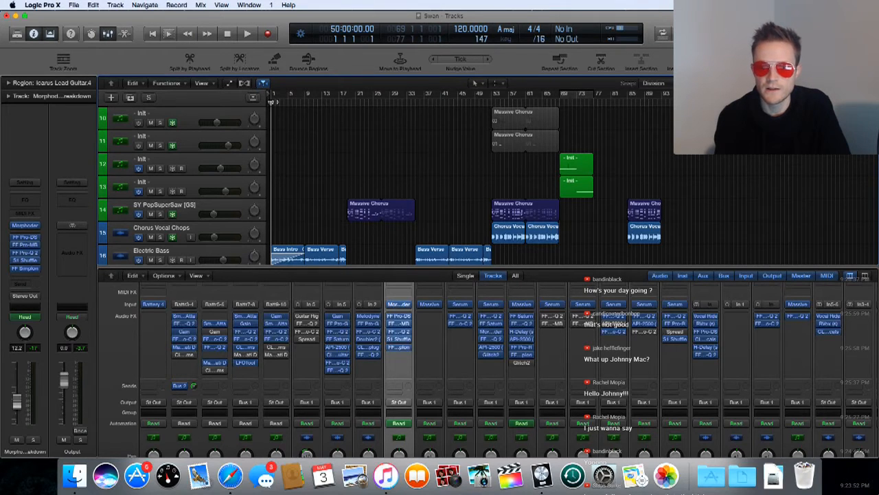
key("space")
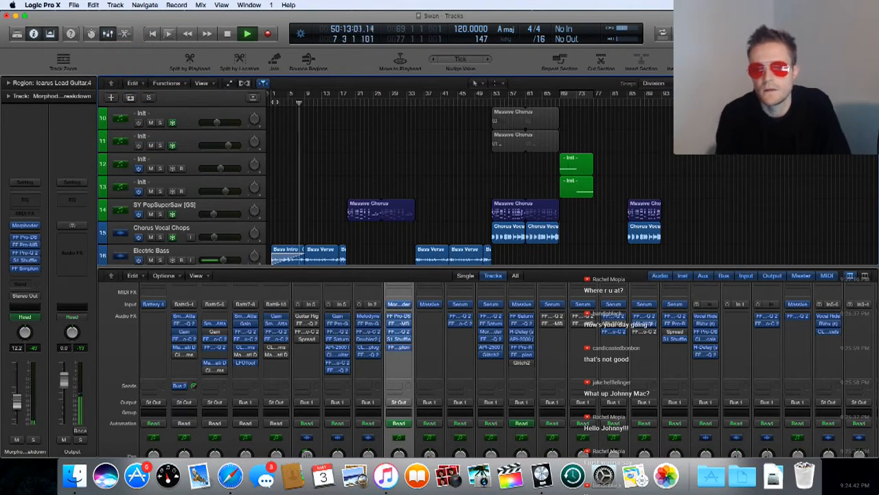
key("space")
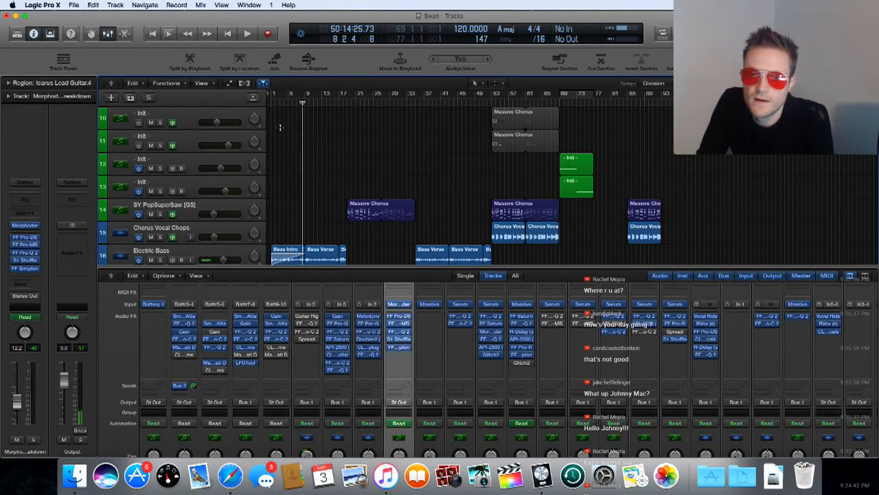
- Look through the whole track list, from Battery down to Crashes, checking which tracks and regions are switched off
scroll(289, 140, "down", 4)
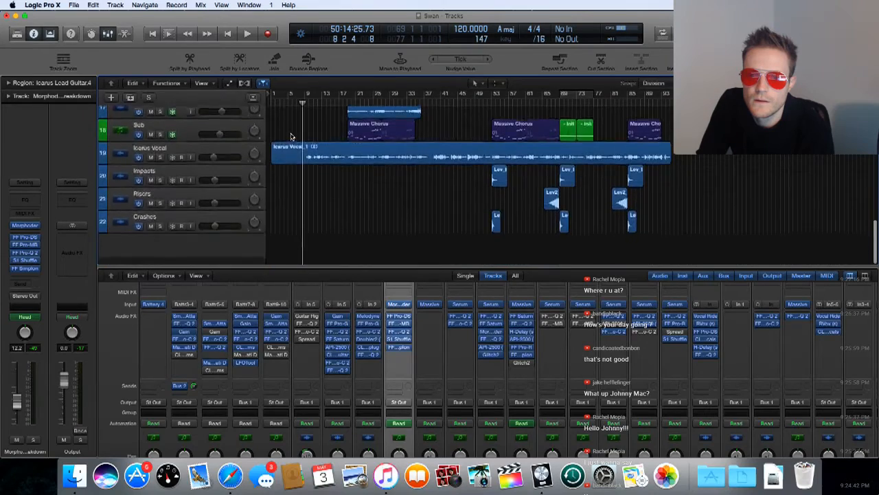
scroll(291, 136, "up", 10)
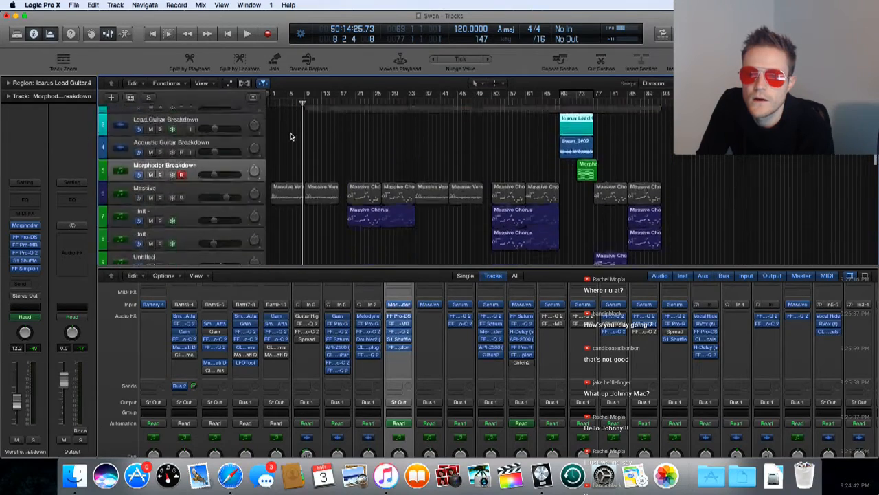
scroll(291, 136, "down", 3)
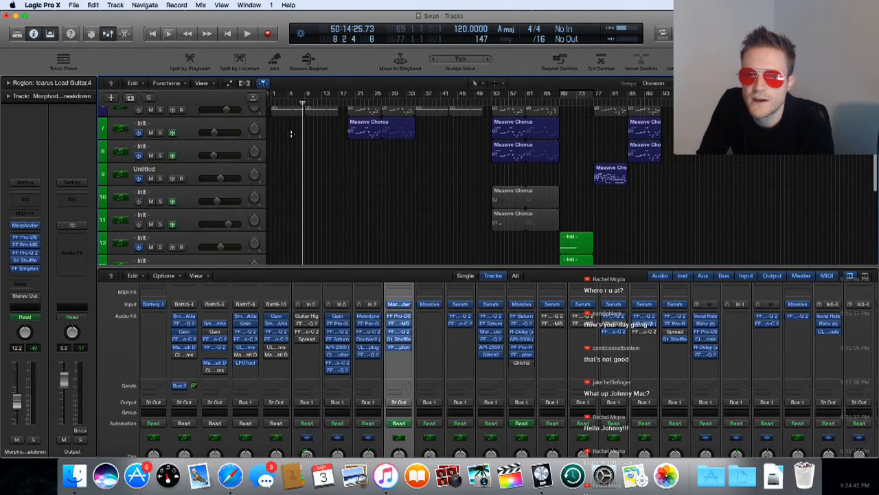
scroll(290, 135, "up", 5)
scroll(291, 136, "down", 2)
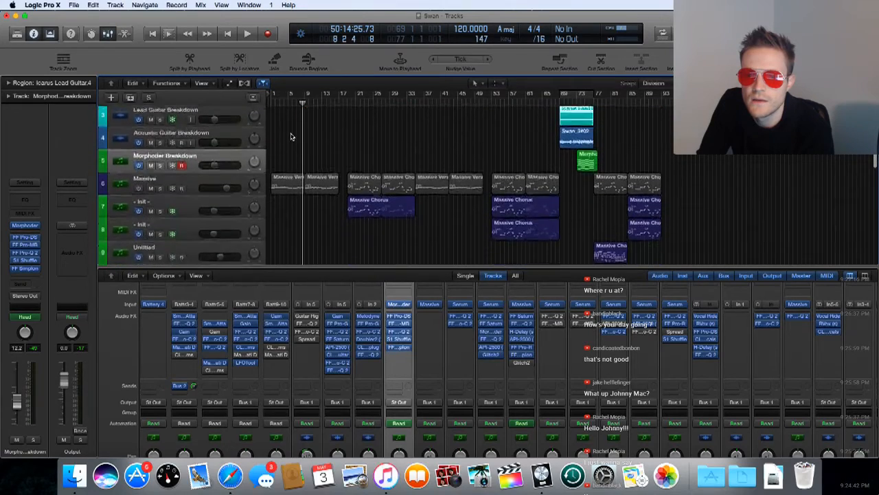
scroll(290, 136, "down", 8)
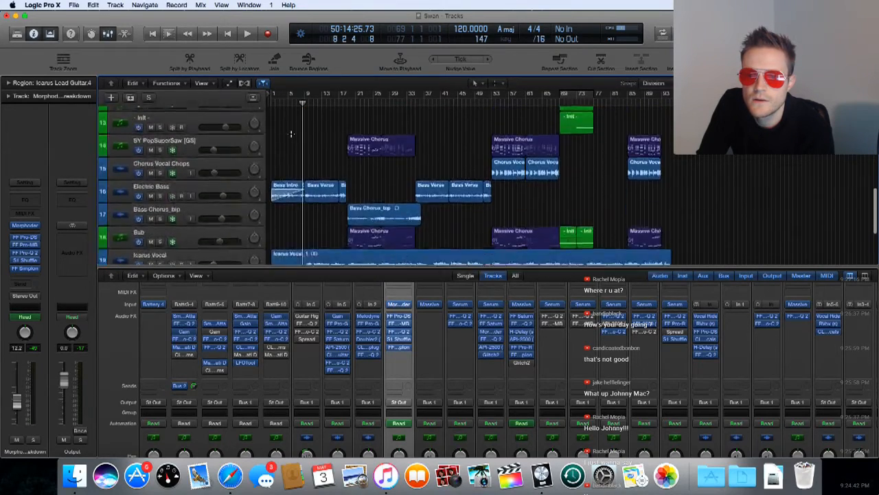
scroll(290, 134, "down", 6)
scroll(291, 136, "up", 5)
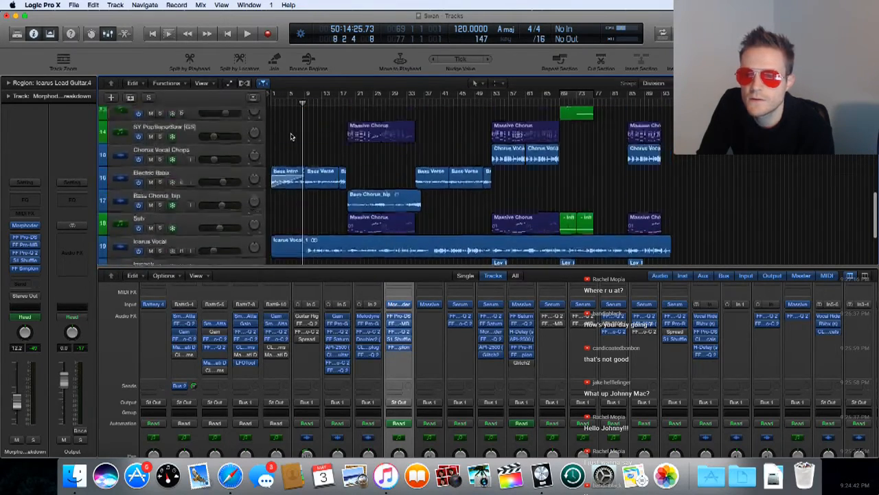
scroll(291, 136, "up", 10)
scroll(291, 136, "down", 2)
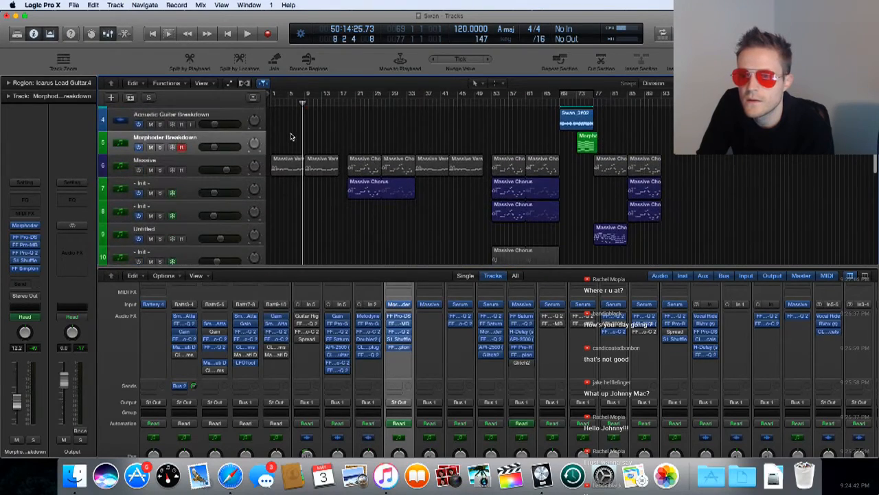
scroll(290, 136, "up", 3)
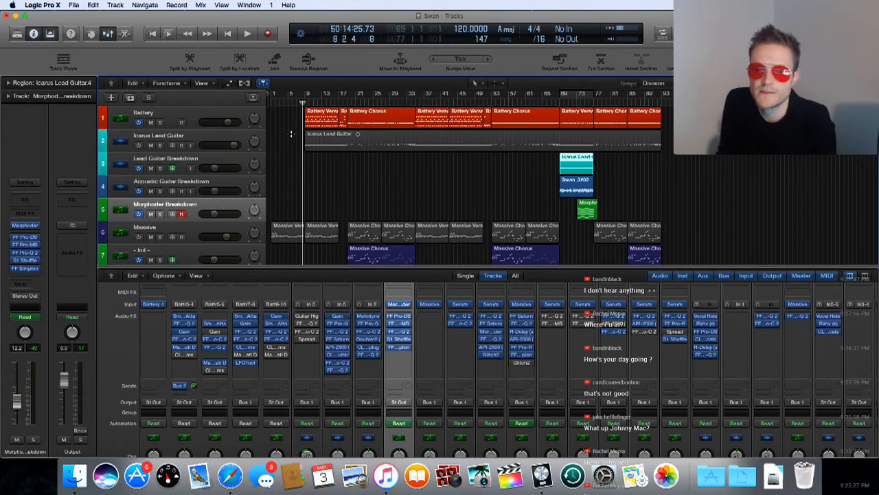
- Turn on the Massive and Icarus Lead Guitar tracks while auditioning the song from the start to about bar 21
left_click(139, 237)
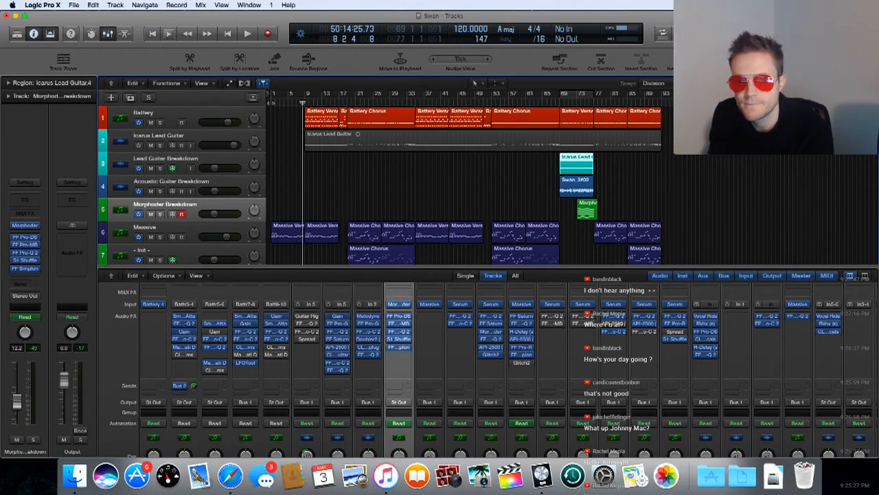
key("Return")
key("space")
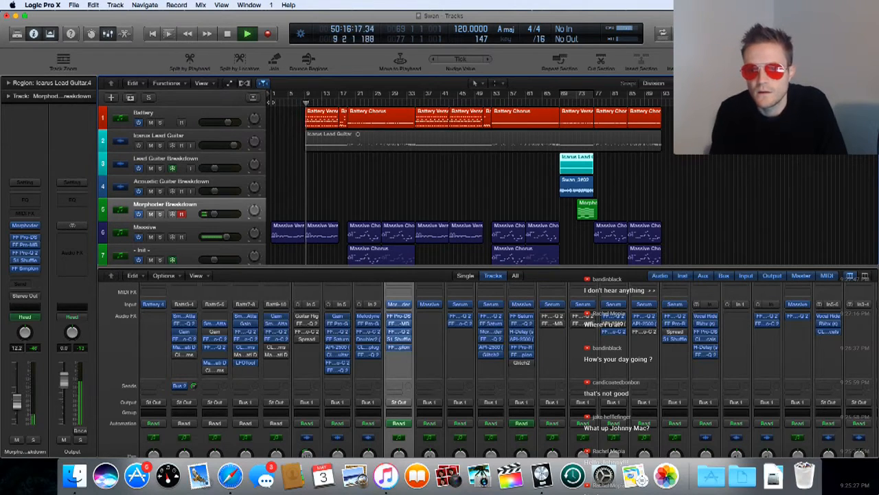
left_click(139, 145)
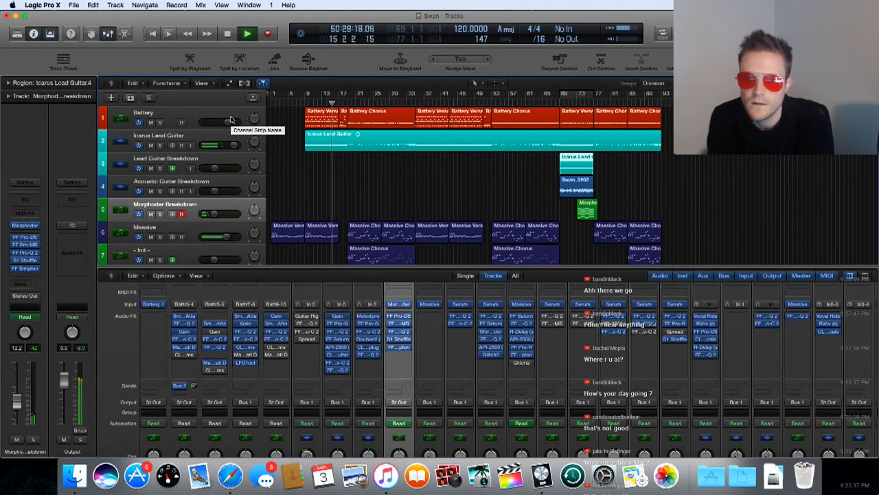
scroll(231, 120, "down", 1)
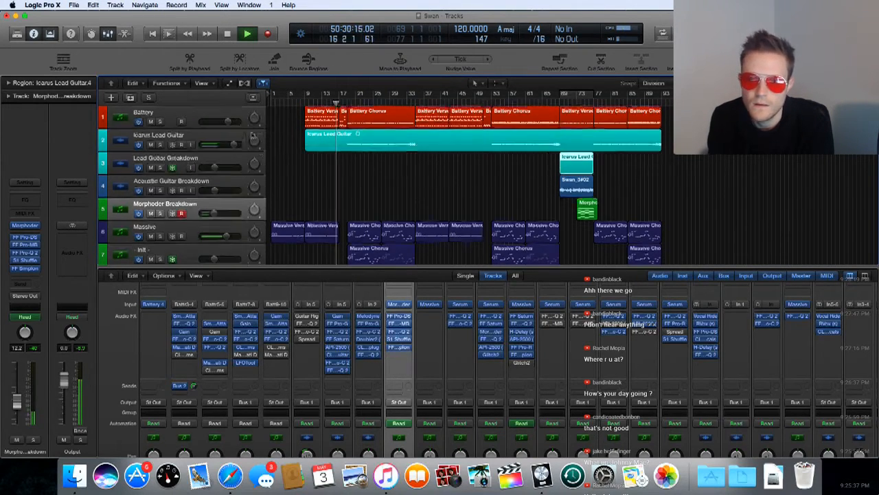
scroll(272, 159, "down", 10)
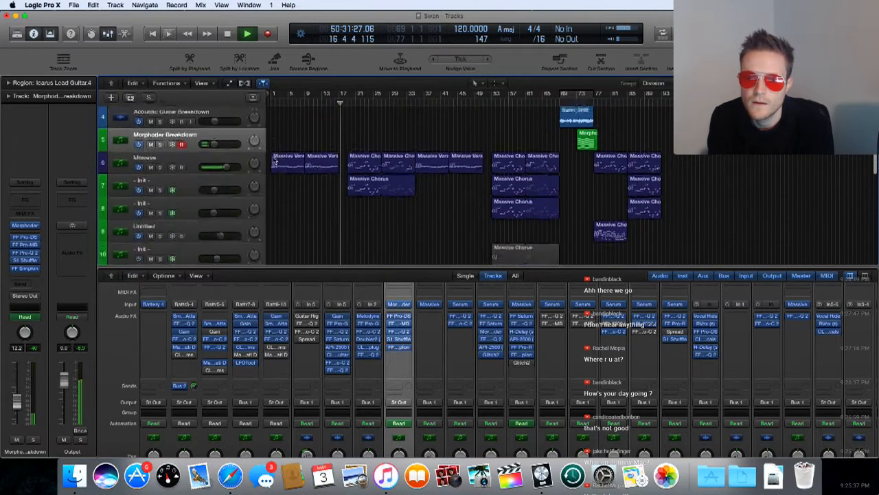
scroll(272, 159, "down", 8)
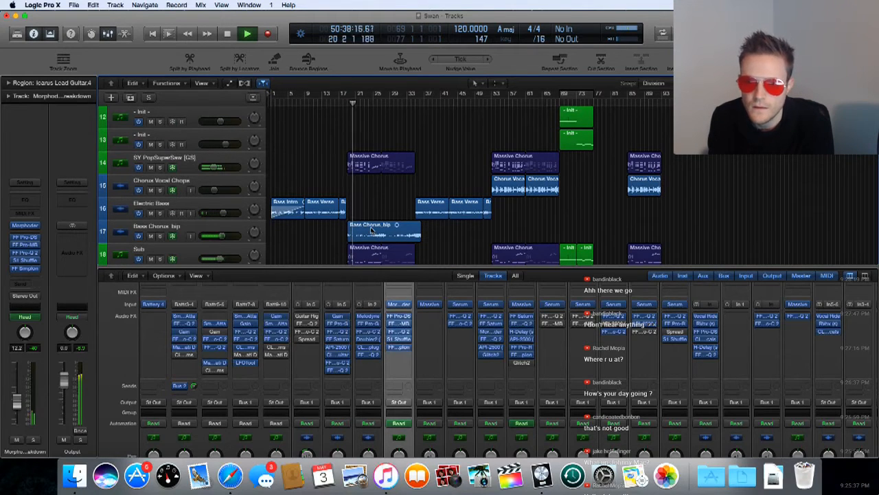
key("space")
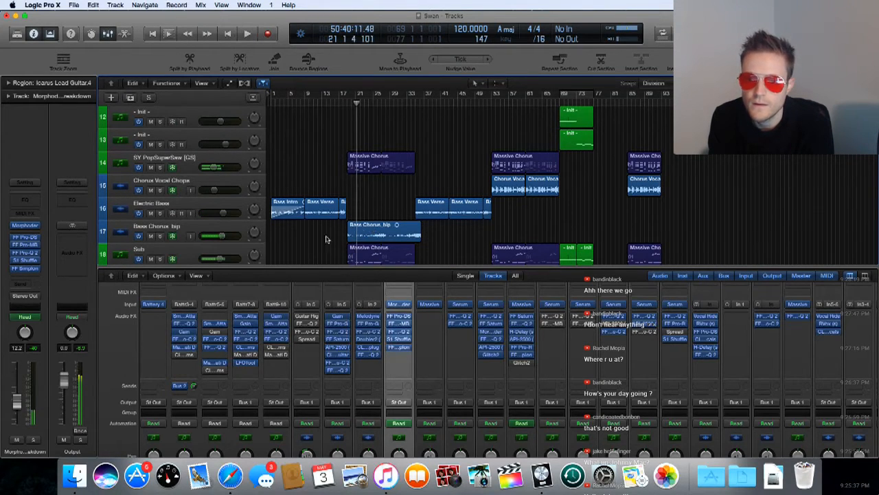
- Delete the Bass Chorus_bip track together with its region
left_click(226, 233)
right_click(228, 228)
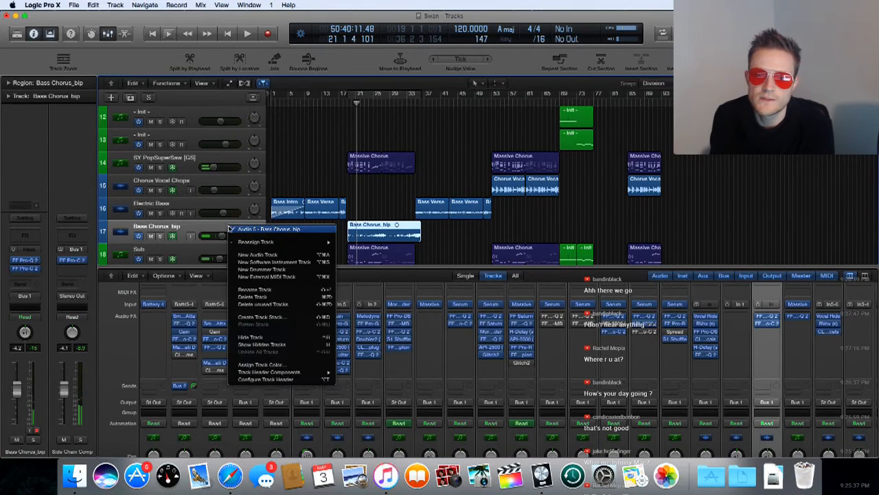
left_click(263, 297)
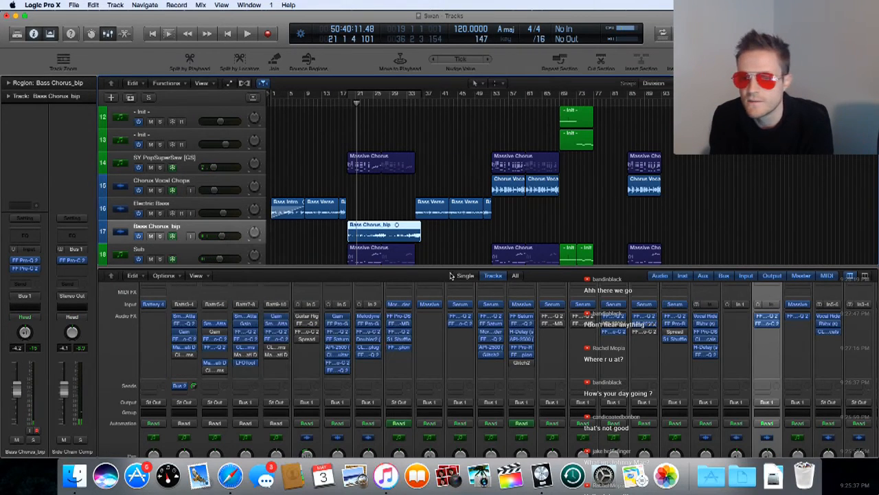
left_click(510, 162)
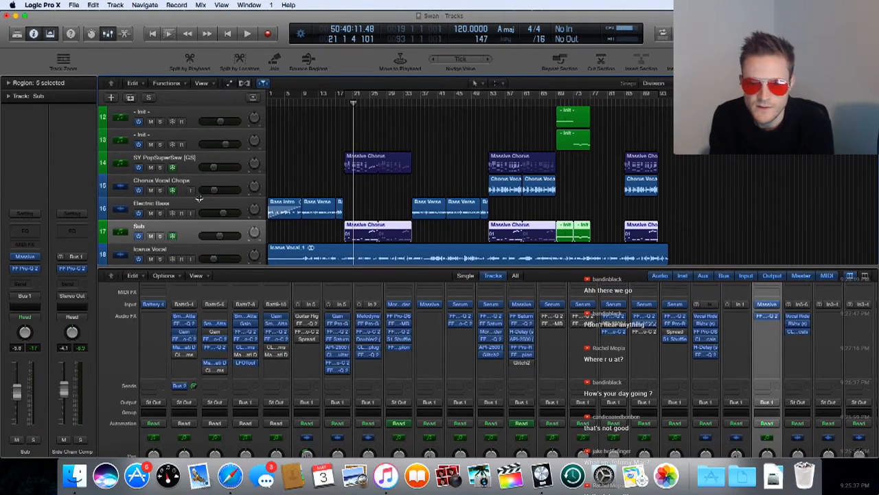
- Delete the Bass Intro region at the start of the Electric Bass track
scroll(200, 198, "left", 1)
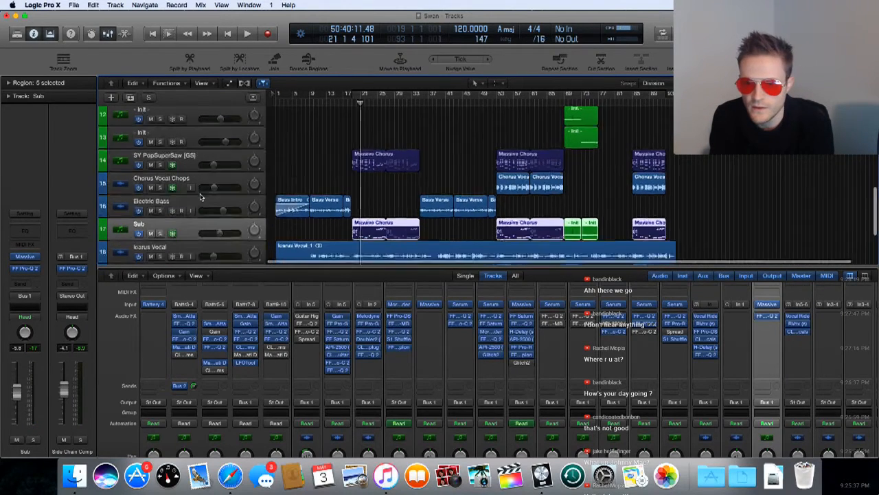
left_click(325, 204)
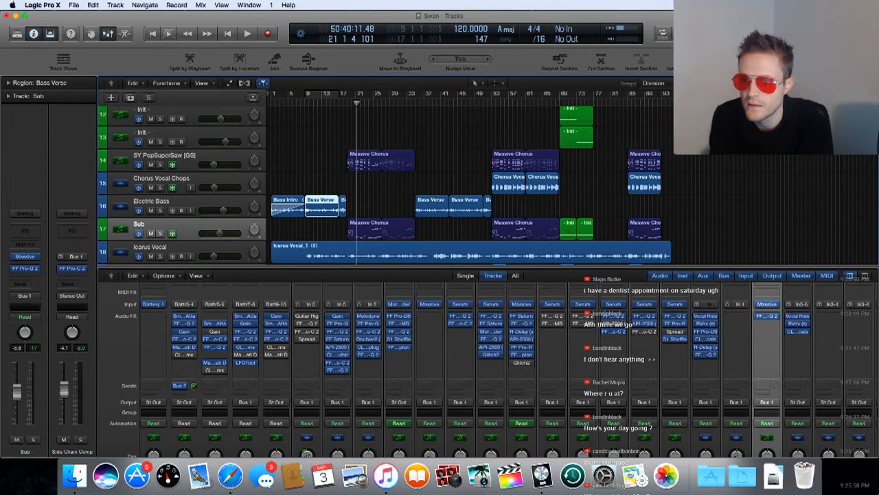
key("super+Right")
key("super+Right")
key("super+Right")
key("super+Right")
key("super+Right")
key("super+Right")
key("super+Right")
key("super+Right")
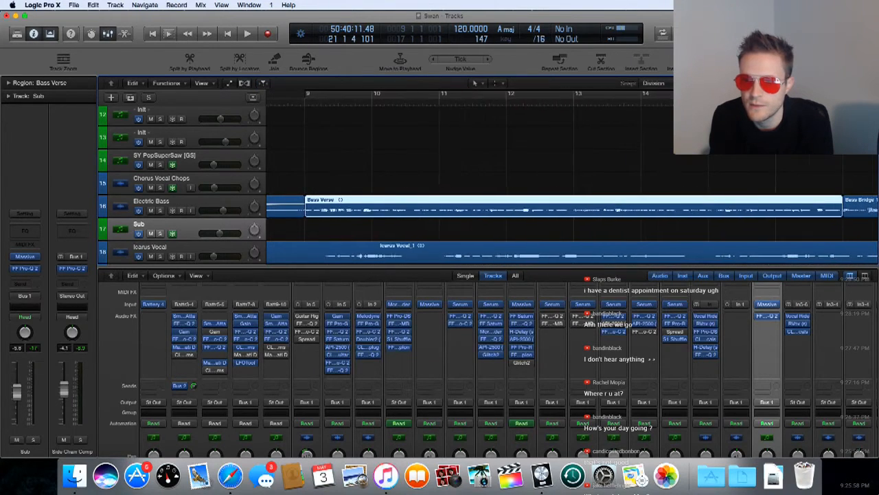
key("super+Left")
key("super+Left")
key("super+Left")
key("super+Left")
key("super+Left")
key("super+Left")
key("super+Right")
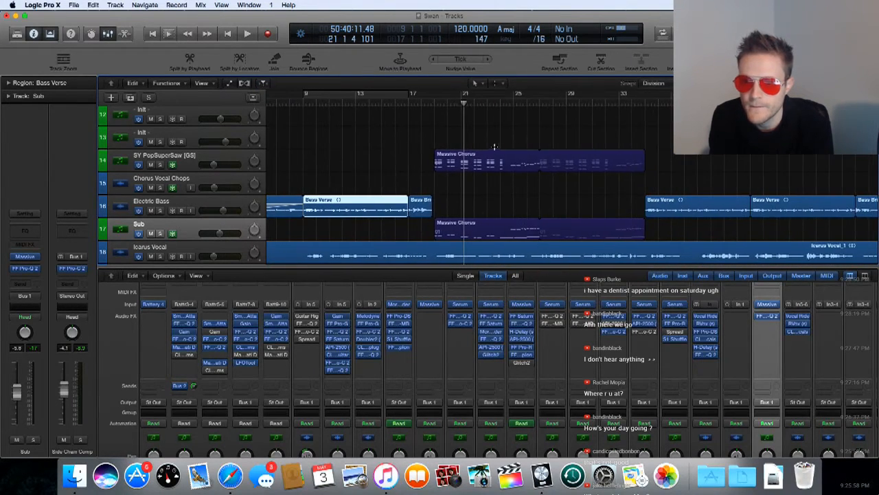
scroll(310, 208, "left", 3)
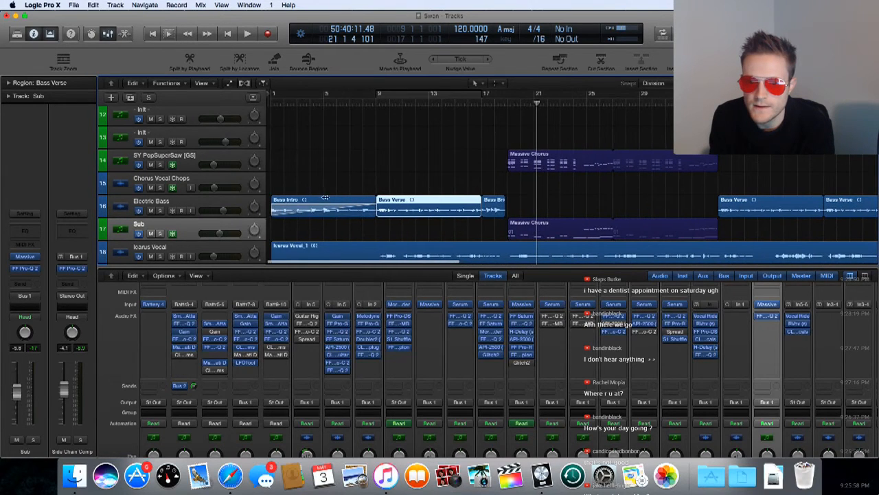
left_click(324, 201)
key("Delete")
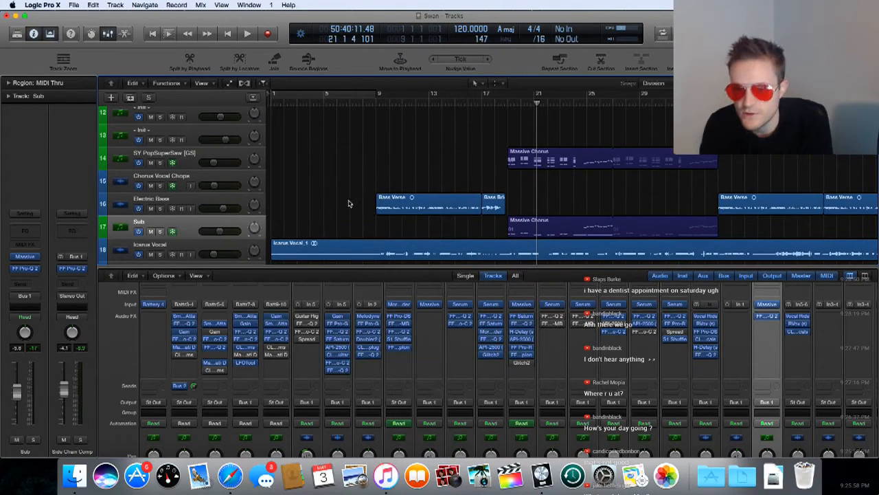
- Delete the Bass Verse regions starting at bars 9, 35 and 43 on the Electric Bass track
scroll(426, 200, "right", 2)
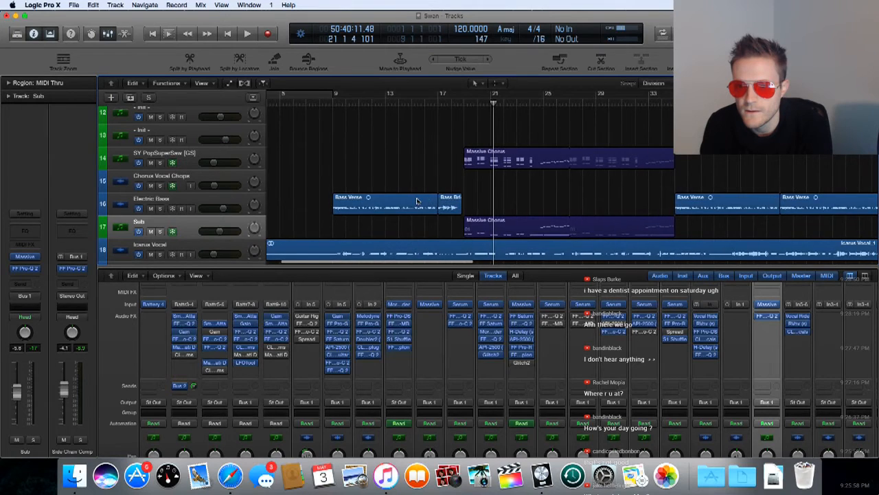
left_click(417, 201)
key("Delete")
scroll(417, 201, "right", 10)
left_click(456, 199)
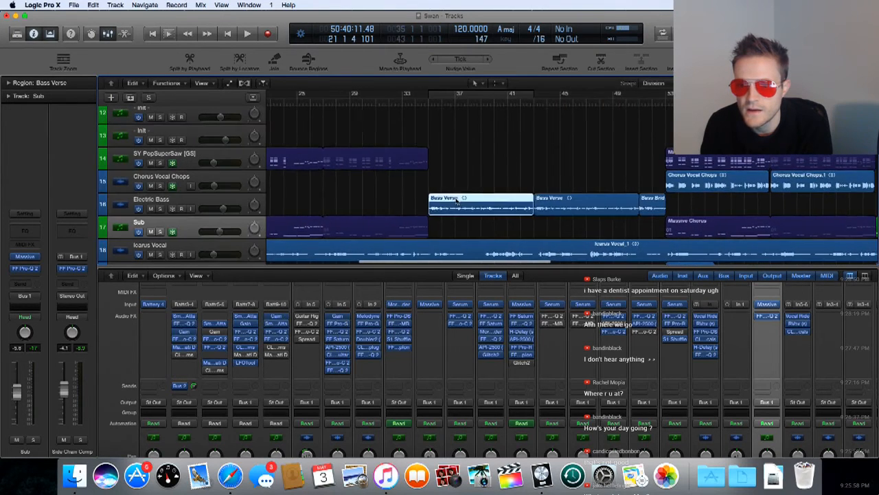
key("Delete")
left_click(557, 200)
key("Delete")
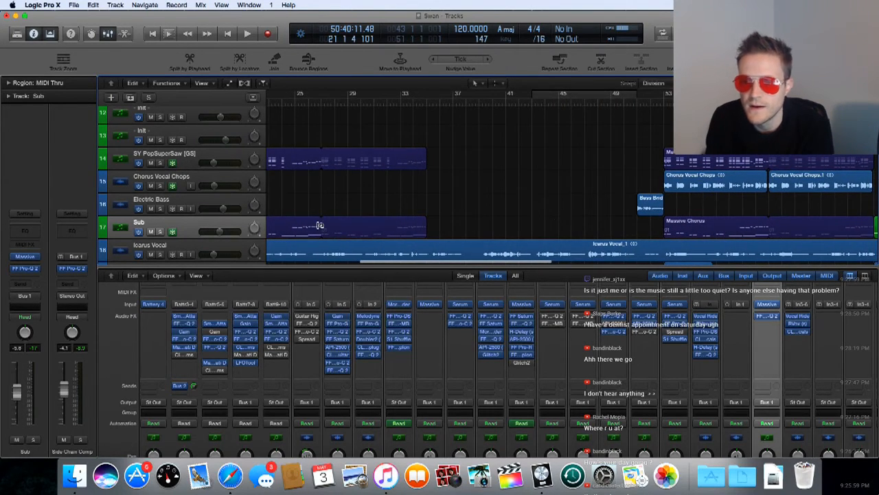
- Audition the Bass Bridge 1 region on the Electric Bass track from bar 17 to about bar 19
scroll(320, 228, "left", 12)
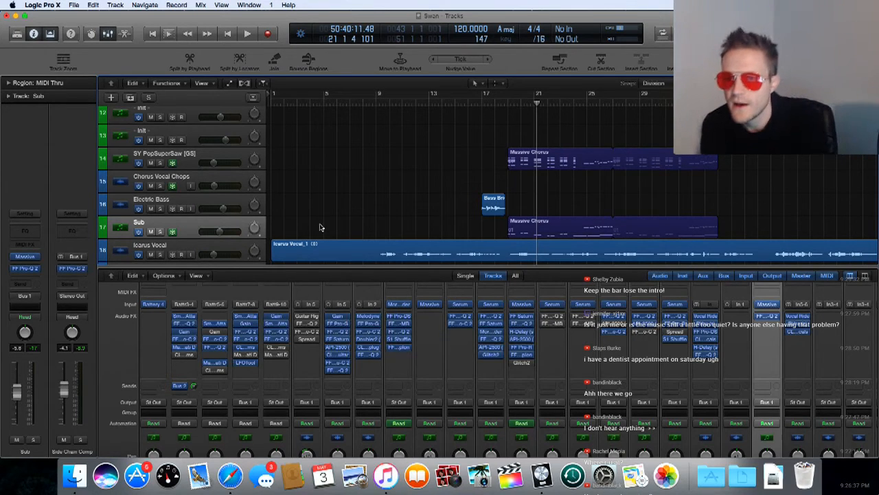
left_click(483, 103)
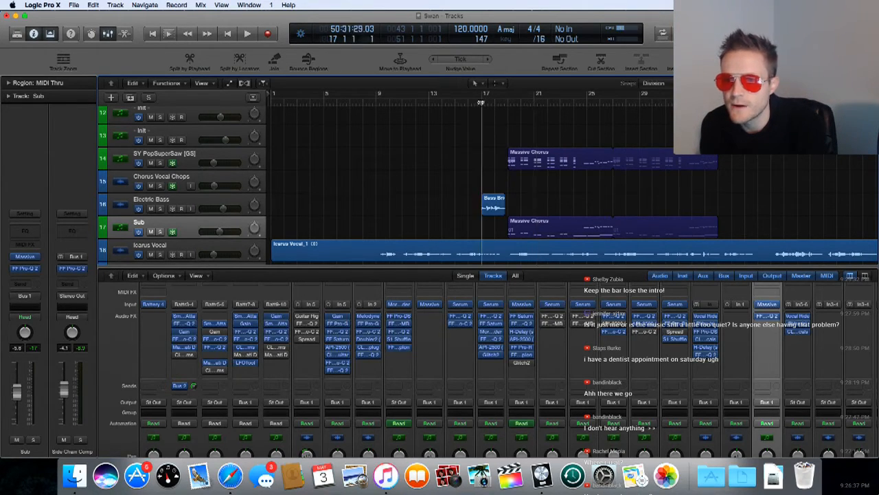
key("space")
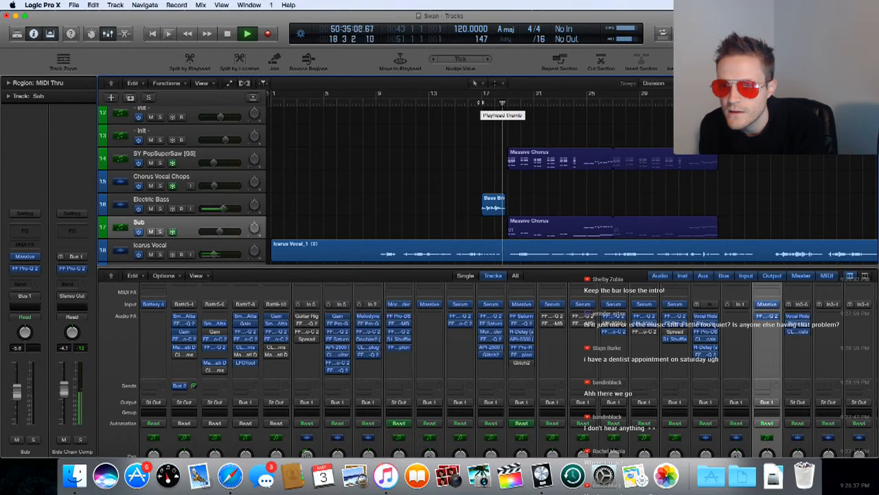
key("space")
- Convert the Bass Bridge 1.wav project audio file to a 44.1 kHz sample rate, replacing the existing file
left_click(494, 199)
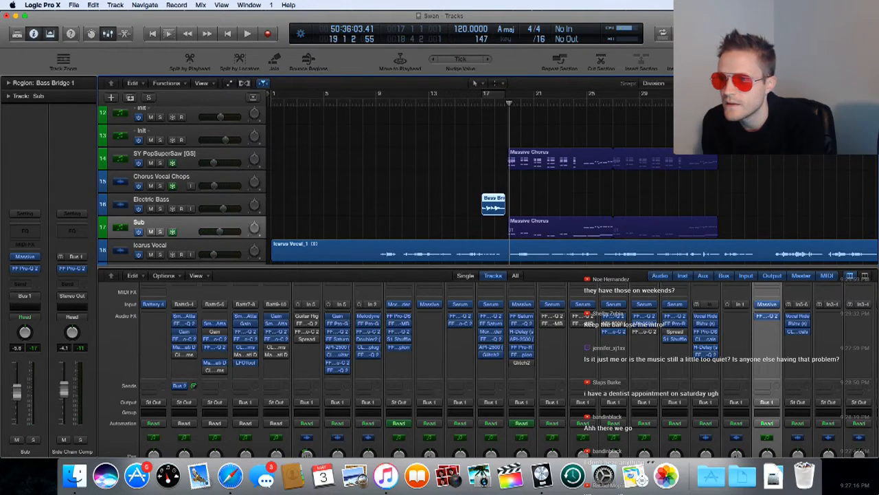
key("f")
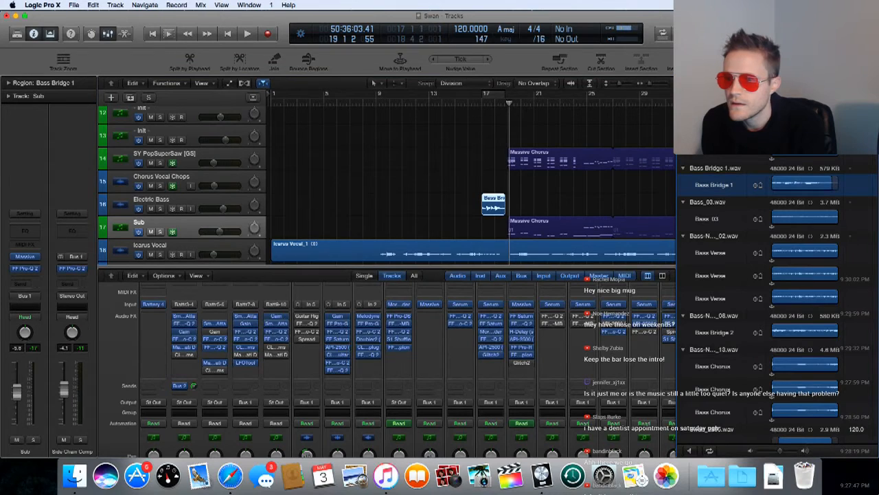
right_click(731, 182)
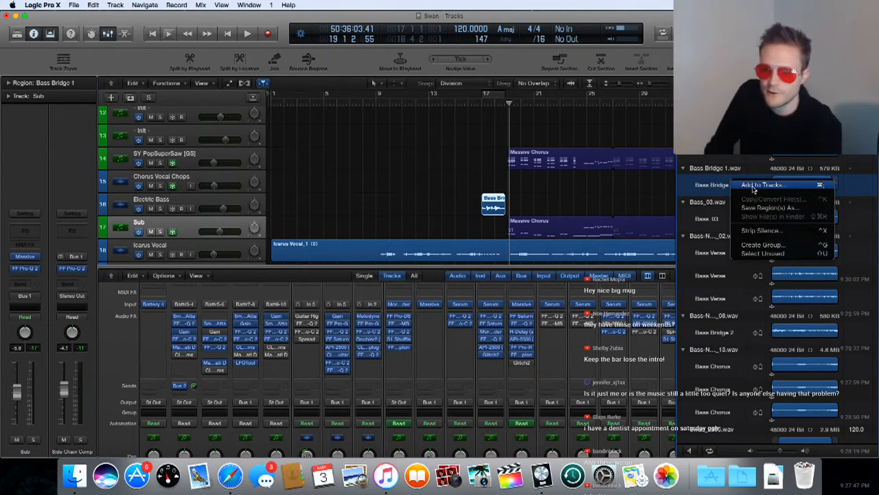
left_click(713, 184)
left_click(712, 167)
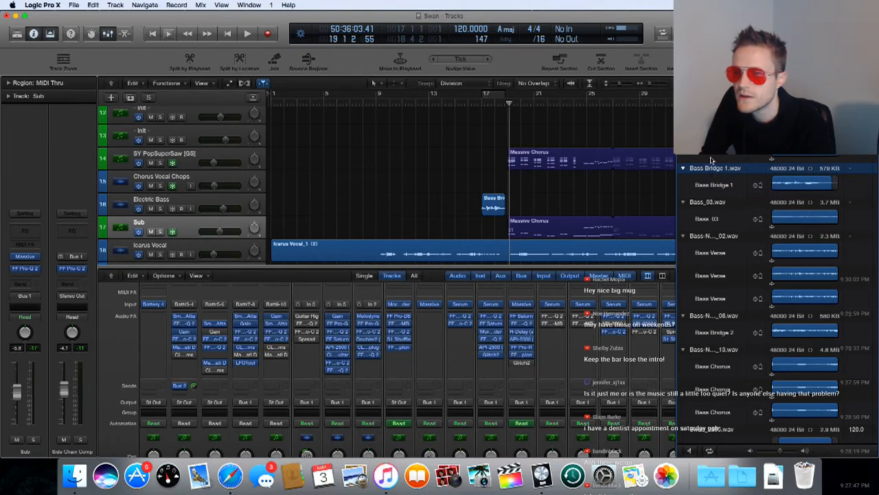
left_click(702, 96)
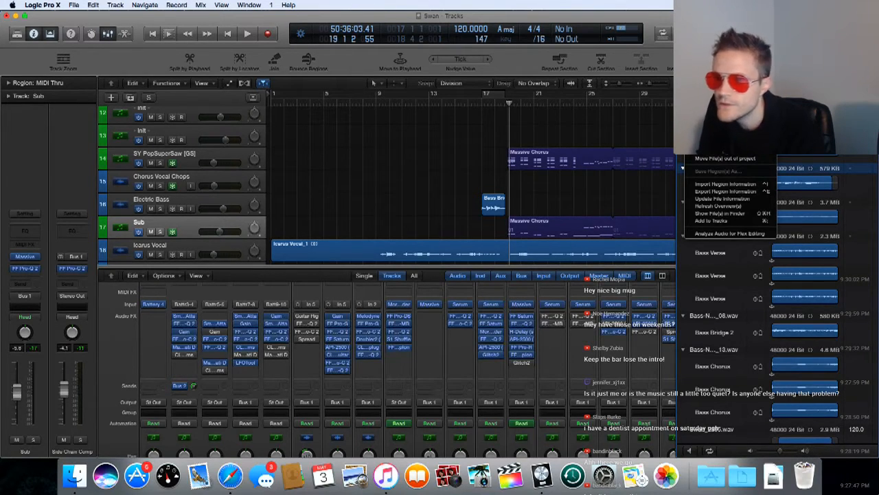
left_click(466, 207)
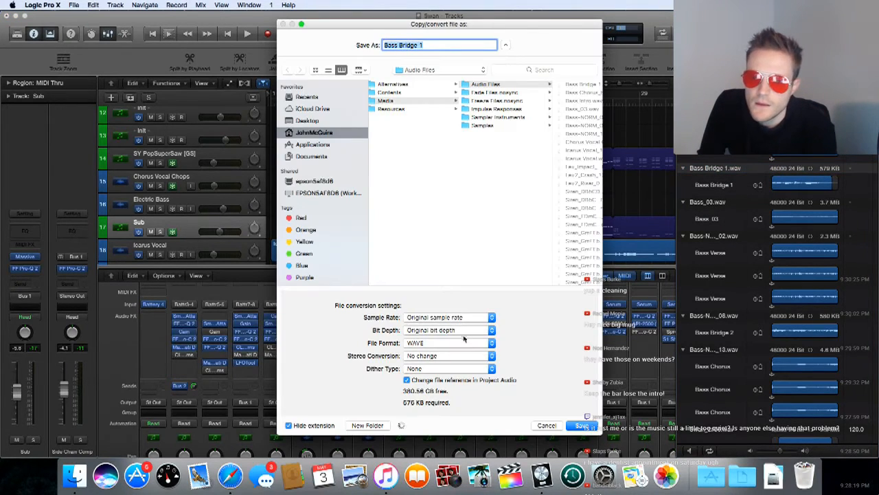
left_click(481, 317)
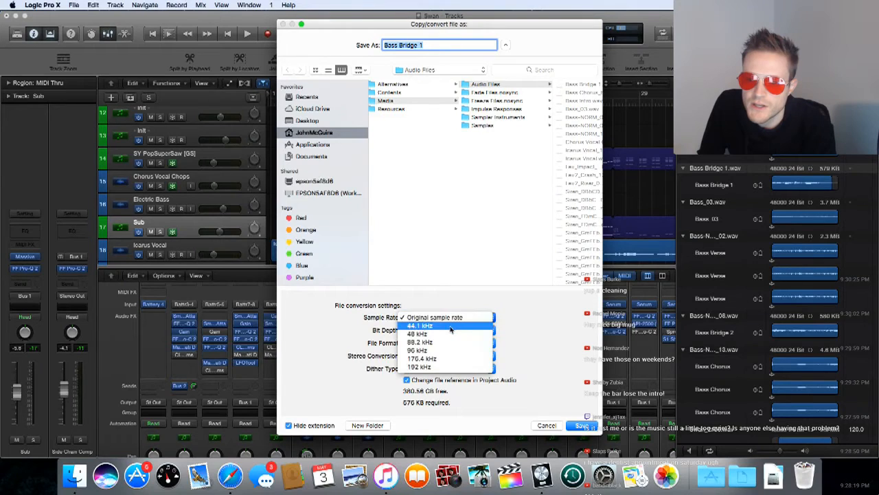
left_click(453, 328)
left_click(579, 425)
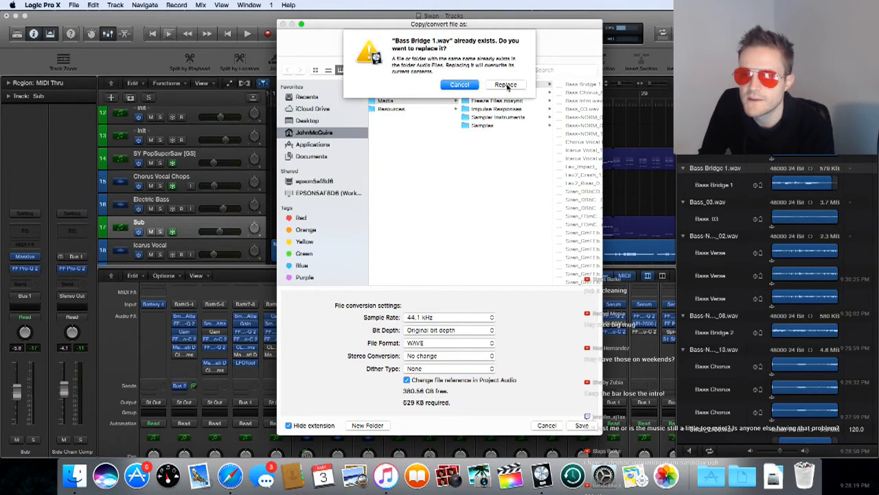
left_click(506, 85)
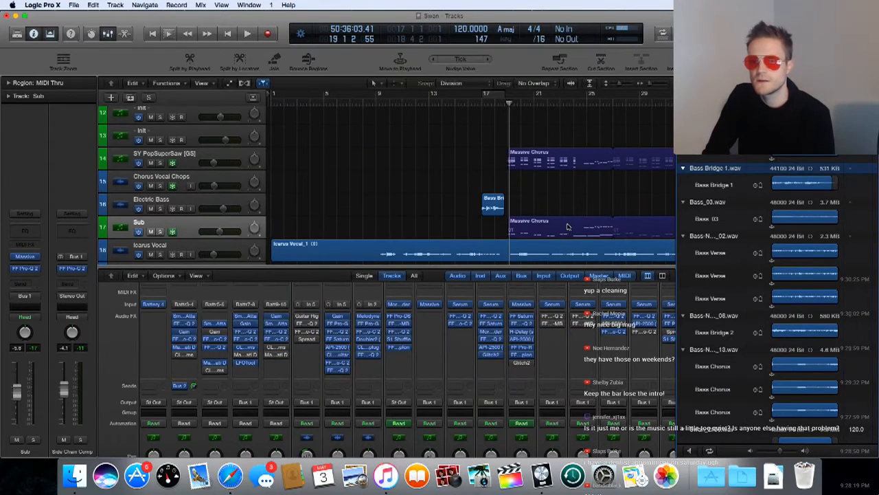
- Play the converted Bass Bridge 1 region twice from around bar 17 and close the project audio list
left_click(479, 103)
key("space")
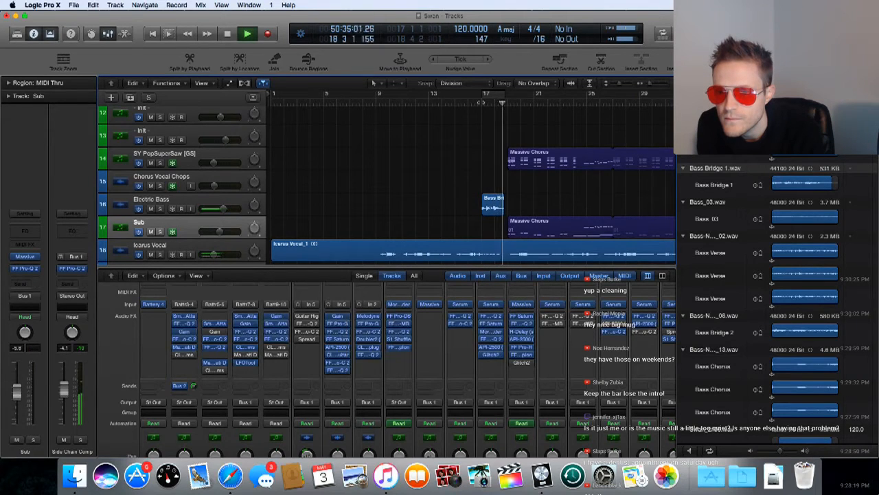
key("space")
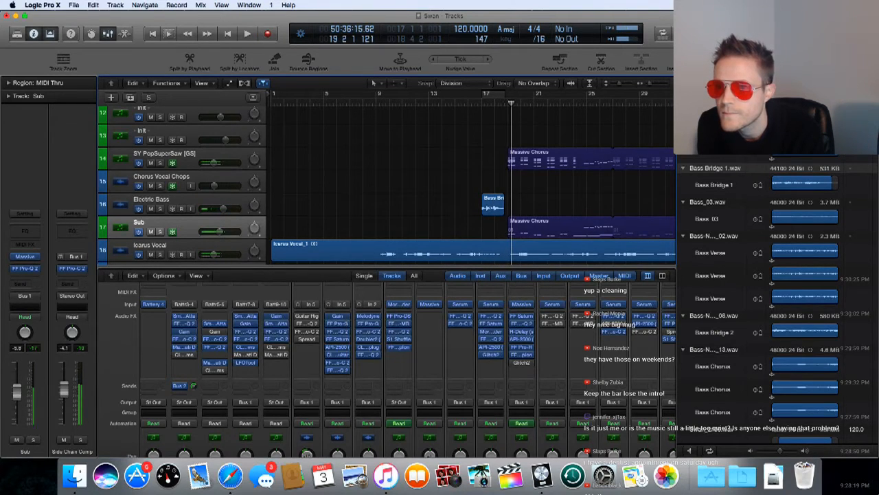
left_click(471, 102)
key("space")
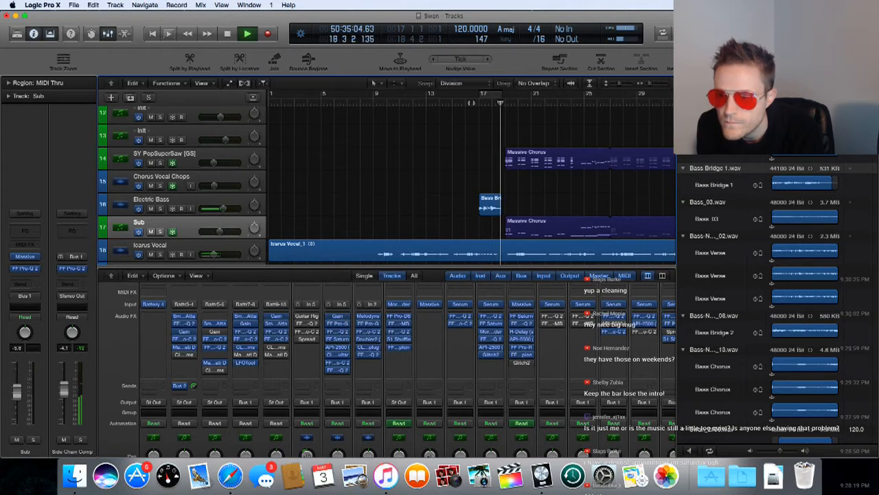
key("space")
key("f")
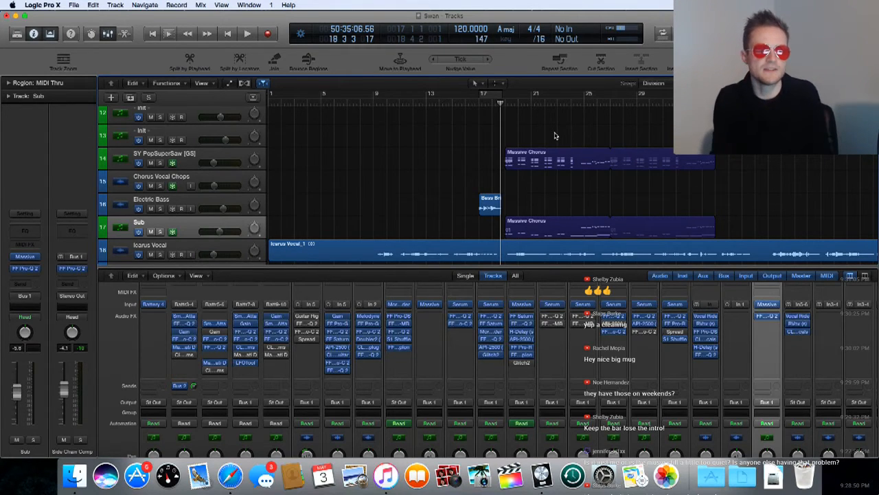
- Place the playhead just before bar 17, select the Electric Bass track, and examine its bridge regions along the timeline
scroll(555, 135, "right", 1)
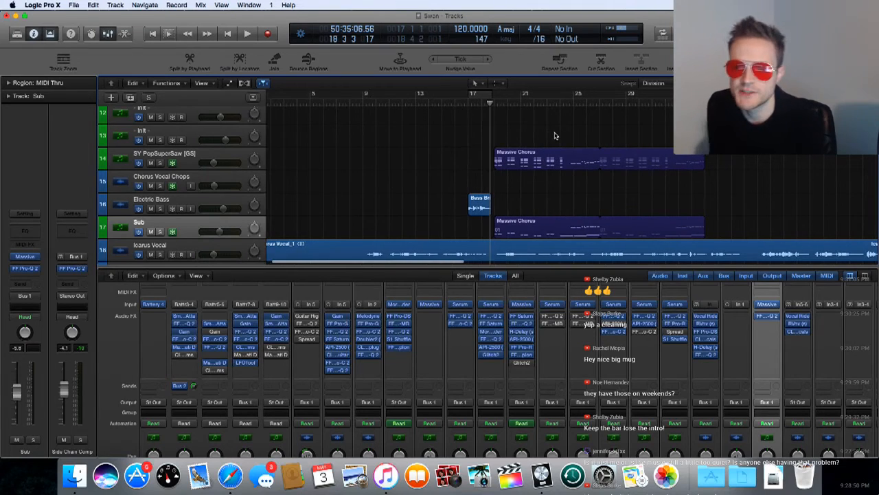
scroll(509, 215, "down", 1)
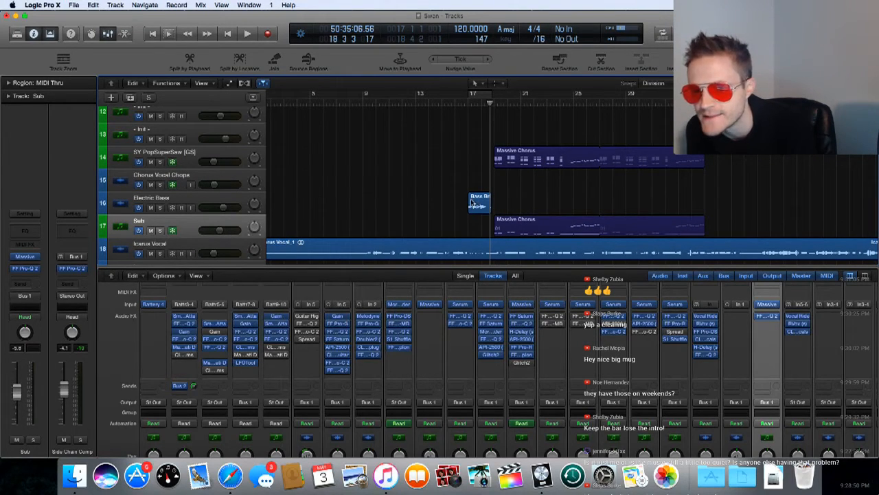
left_click(479, 199)
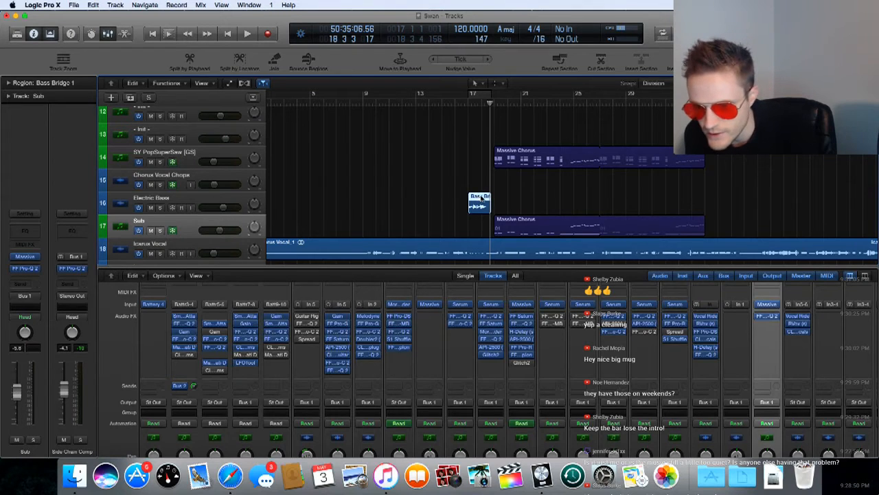
scroll(481, 197, "left", 1)
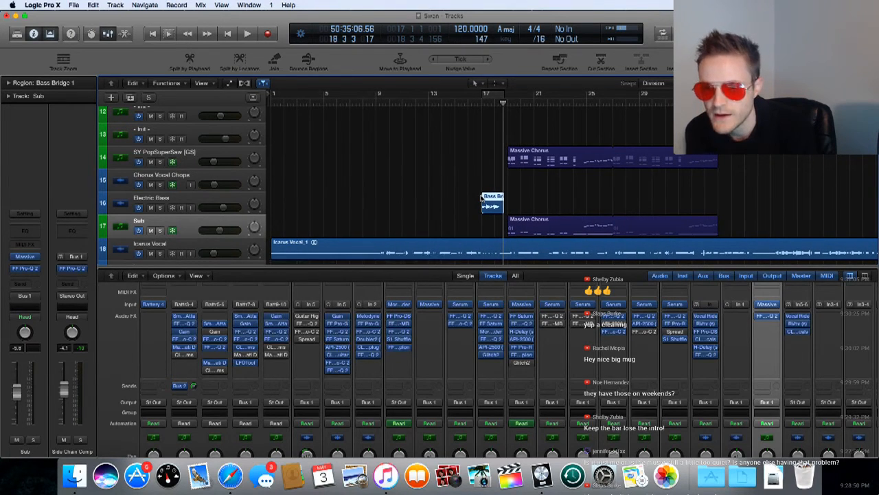
left_click(475, 101)
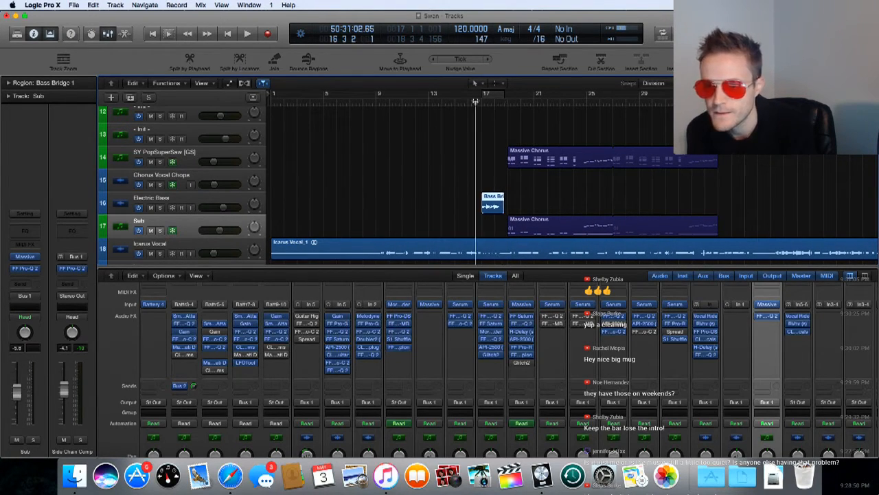
left_click(242, 201)
scroll(579, 200, "right", 5)
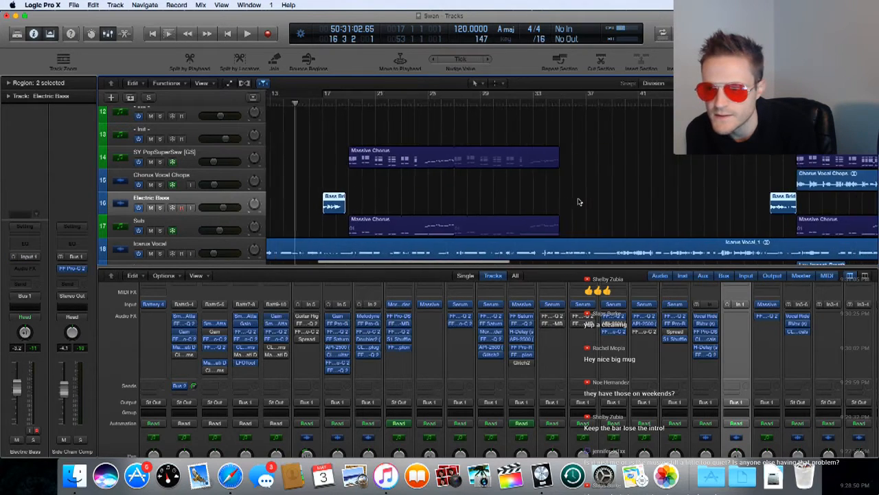
scroll(573, 197, "left", 5)
scroll(486, 204, "right", 1)
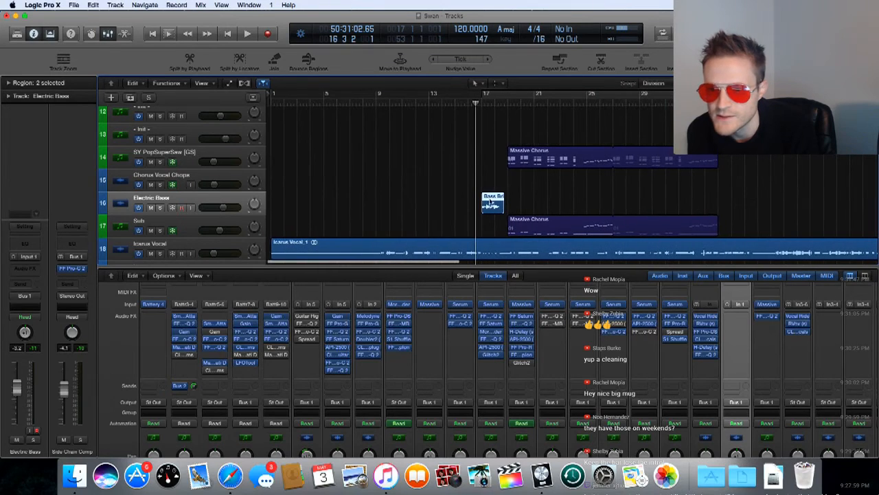
- Open the Battery Bridge region in the Piano Roll and play the song through the bridge to bar 19
scroll(444, 134, "up", 10)
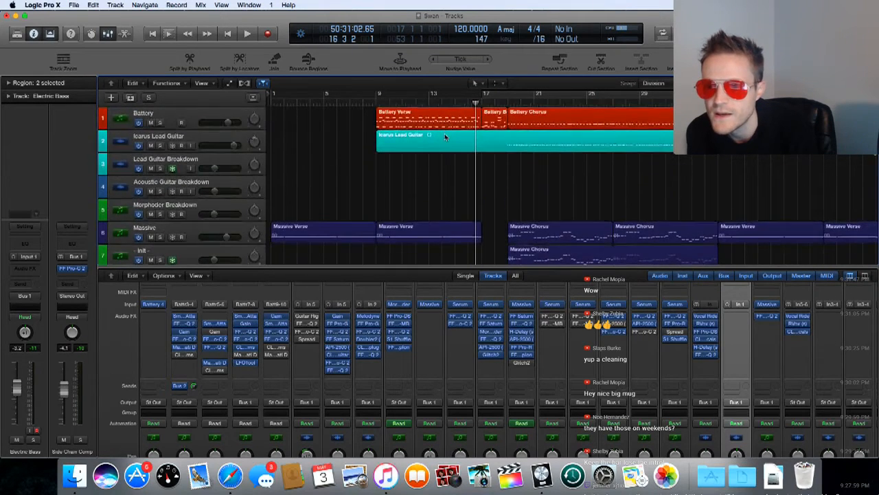
left_click(493, 116)
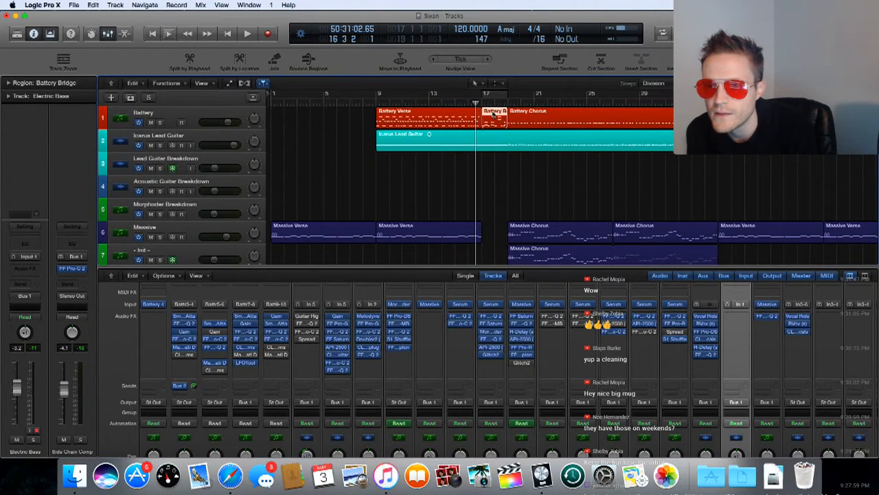
double_click(492, 115)
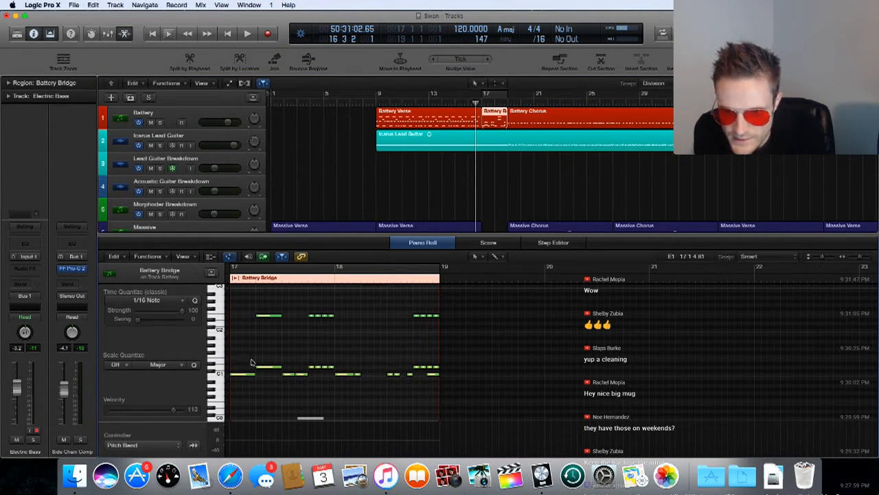
scroll(250, 363, "left", 4)
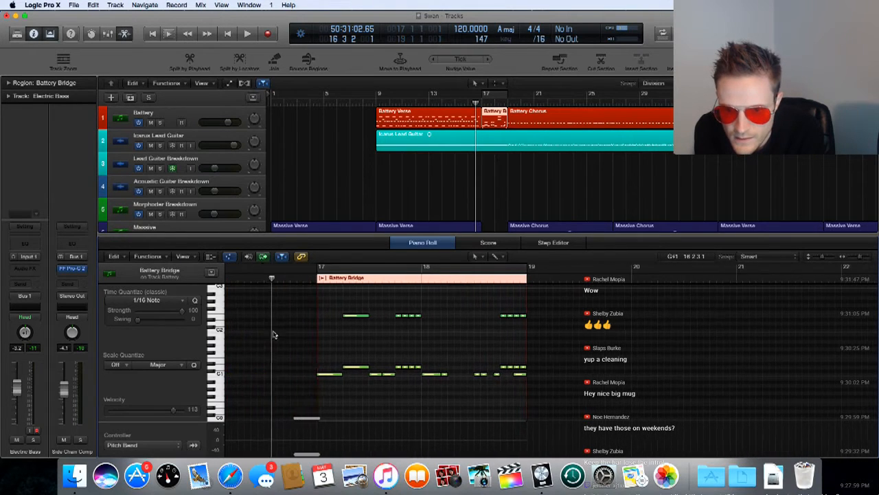
key("space")
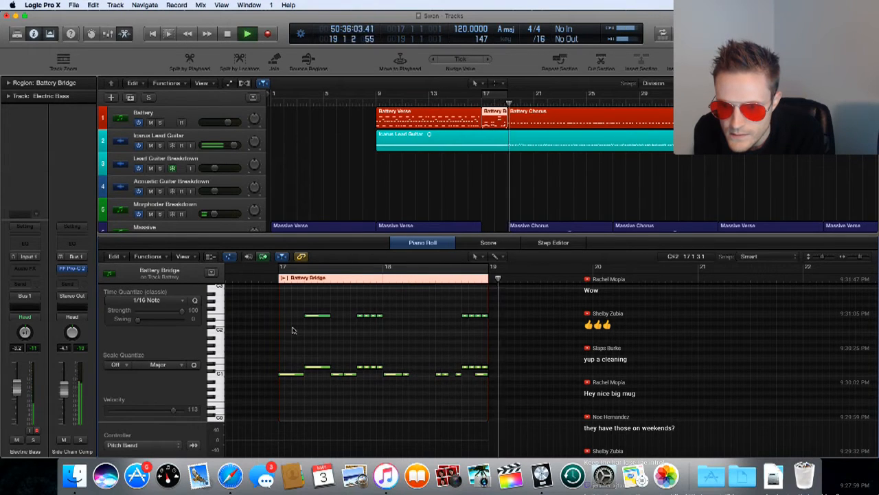
key("space")
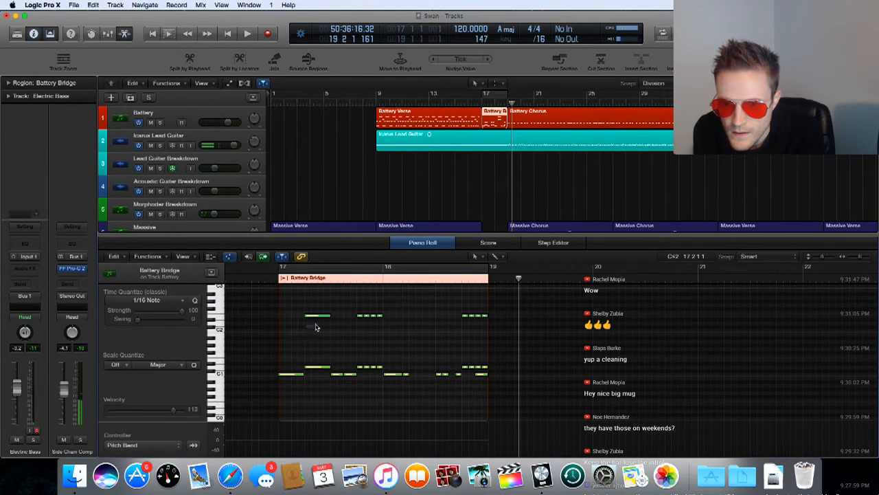
- Select the nine D1 notes in the Battery Bridge region and move them down one semitone
left_click_drag(316, 327, 488, 303)
scroll(451, 311, "right", 1)
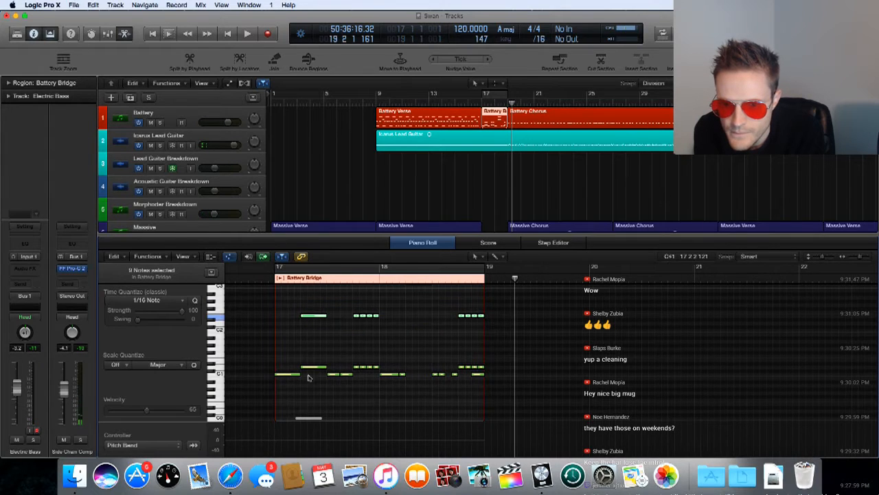
left_click_drag(307, 352, 426, 369)
scroll(270, 387, "right", 1)
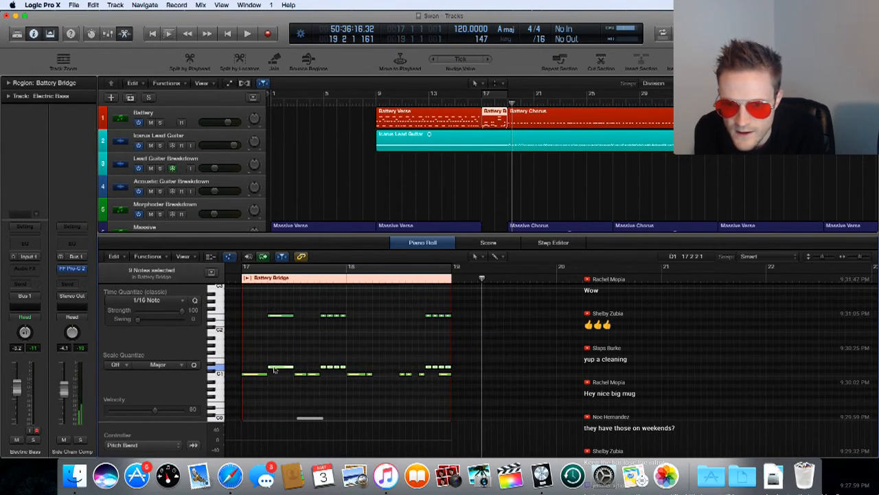
left_click_drag(275, 369, 276, 372)
- Turn on the cycle range for bars 17 to 19 and audition the edited Battery Bridge notes
key("space")
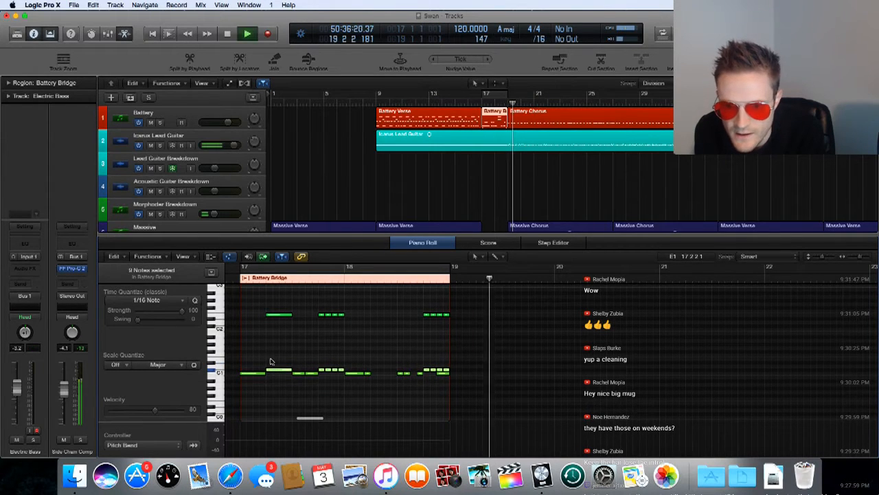
key("space")
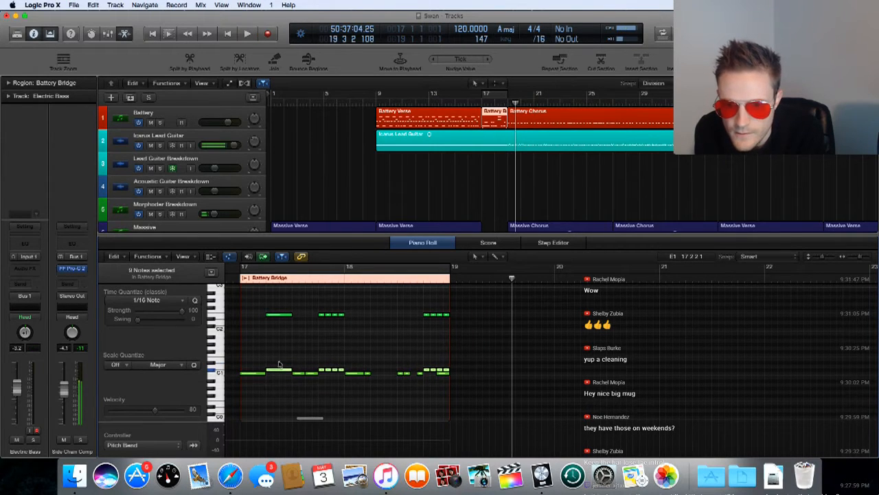
left_click(491, 95)
key("space")
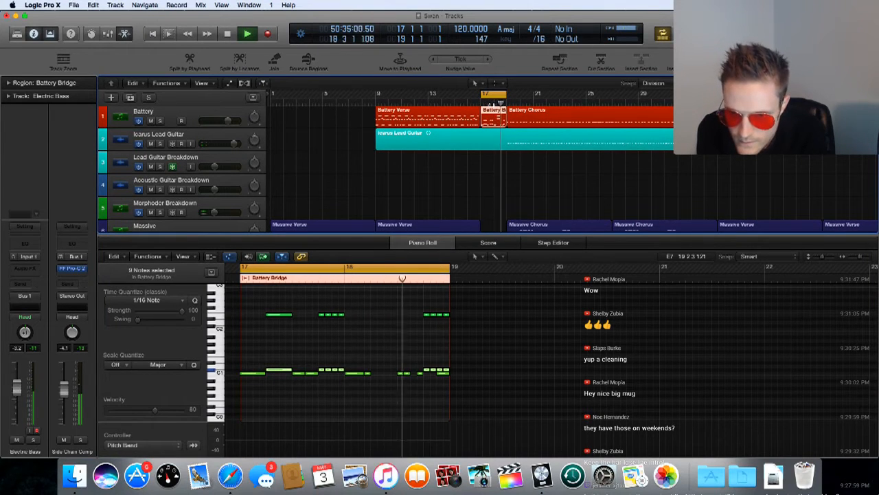
key("space")
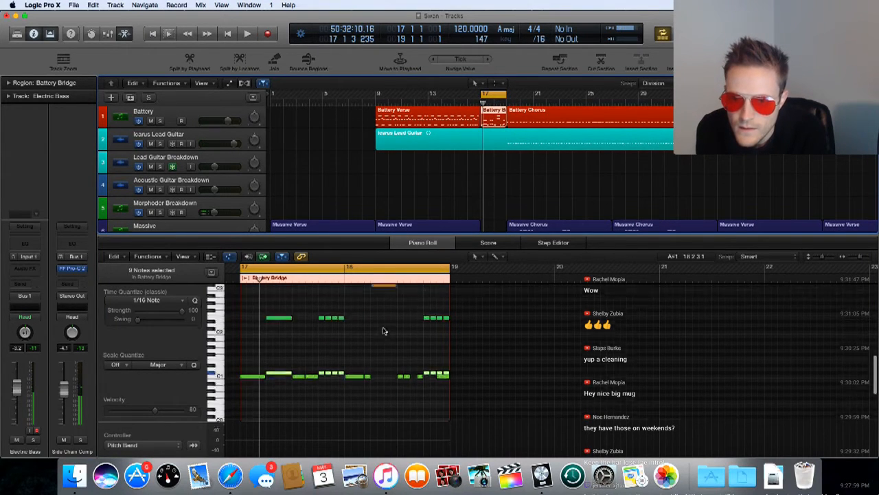
- Examine the Battery Bridge notes across the octaves in the Piano Roll
scroll(378, 337, "up", 3)
scroll(383, 332, "down", 1)
scroll(383, 331, "up", 1)
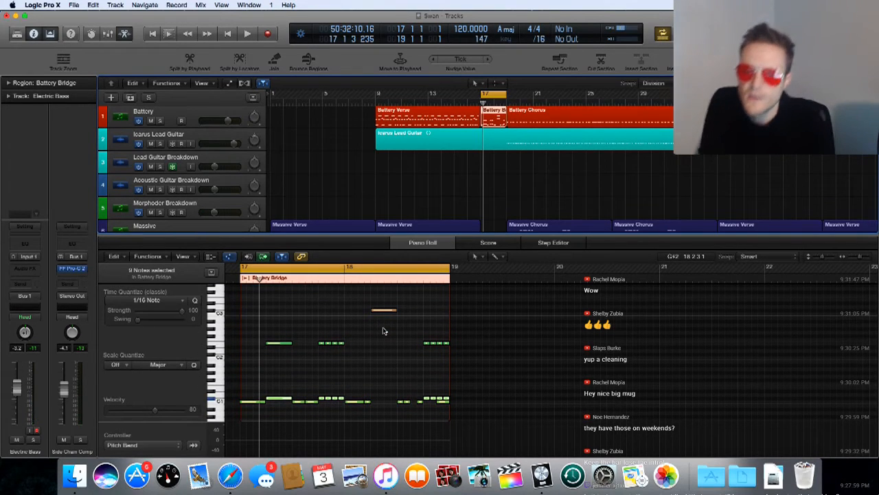
scroll(383, 332, "up", 3)
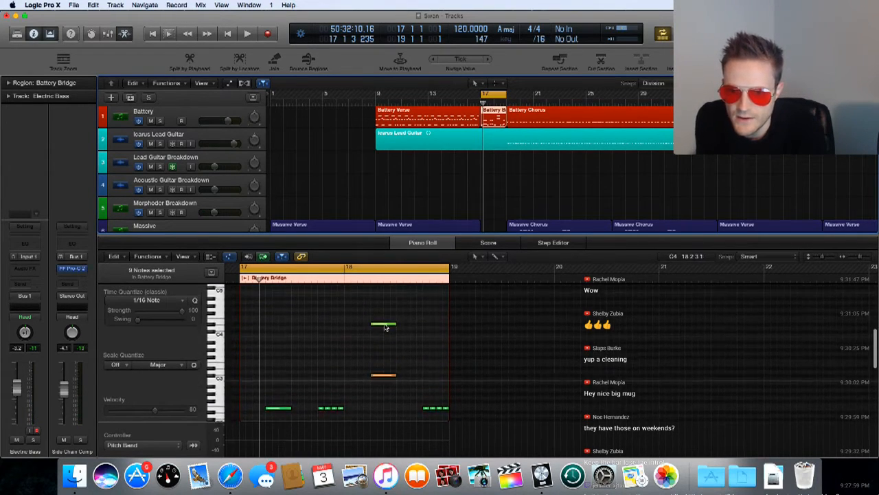
scroll(384, 327, "down", 1)
scroll(384, 327, "down", 6)
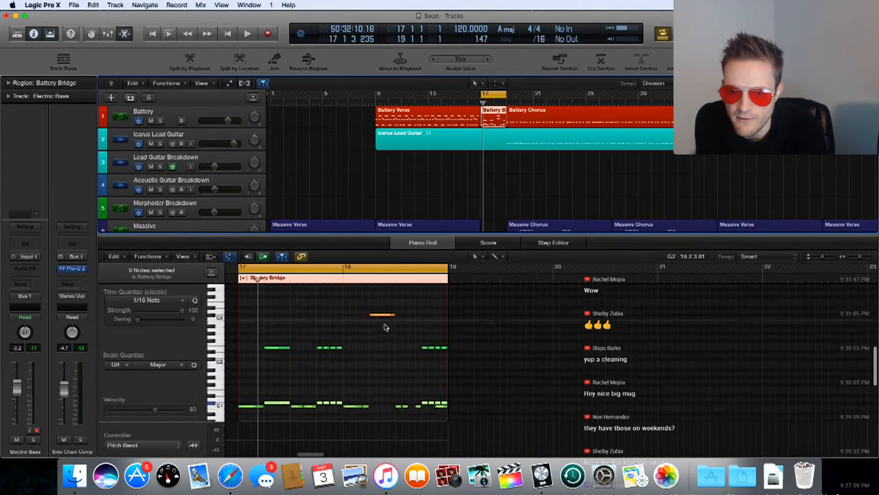
scroll(385, 327, "down", 1)
scroll(385, 327, "right", 1)
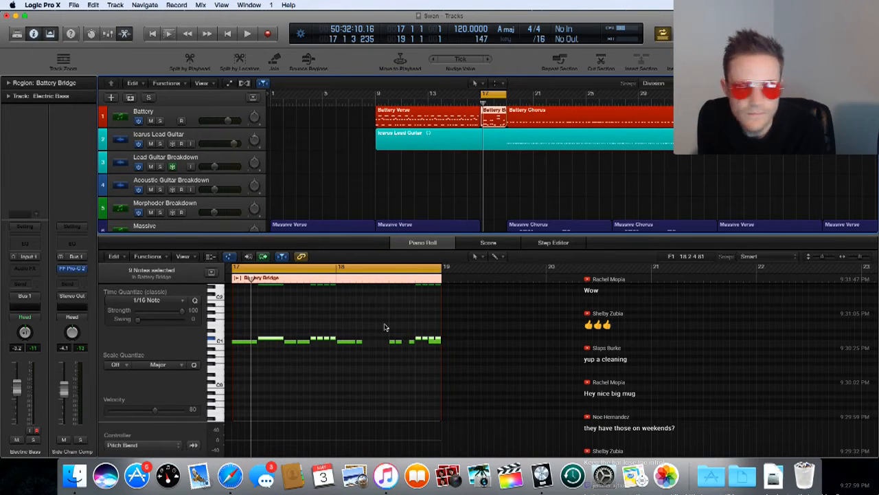
scroll(376, 331, "down", 3)
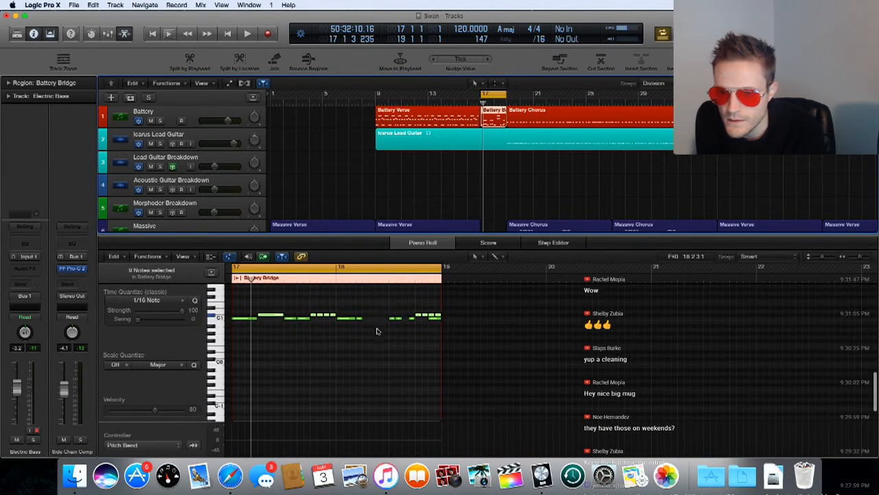
- Select the Bass Bridge region at bar 17 on the Electric Bass track and play it through
scroll(487, 208, "down", 8)
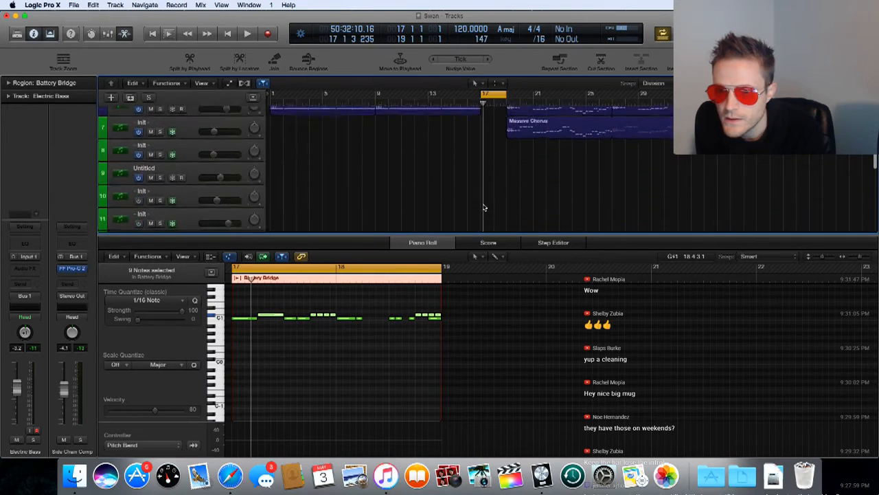
scroll(486, 209, "down", 3)
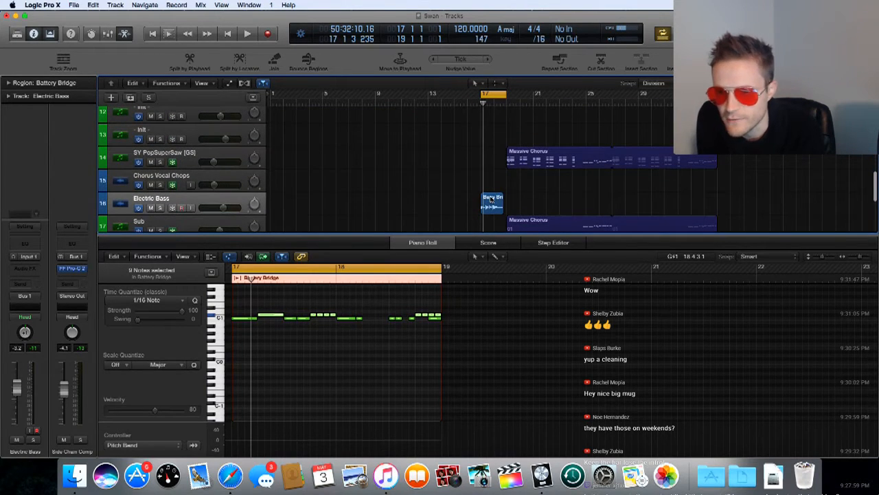
left_click(490, 200)
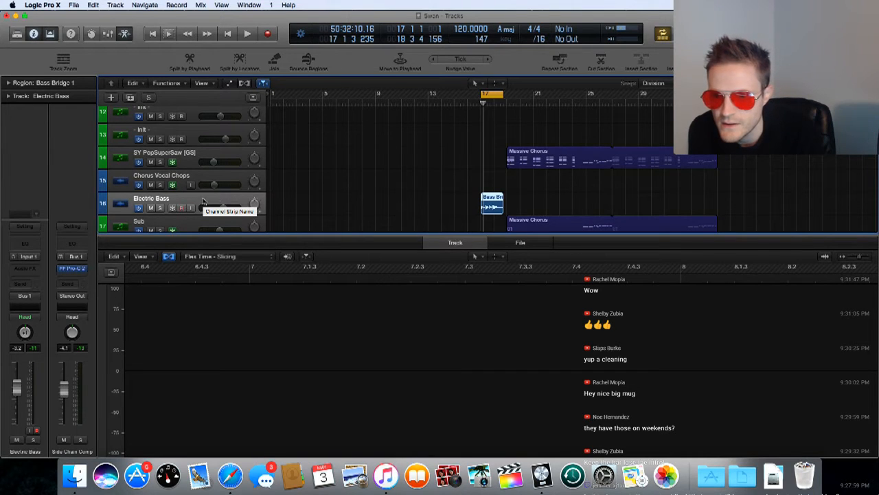
key("space")
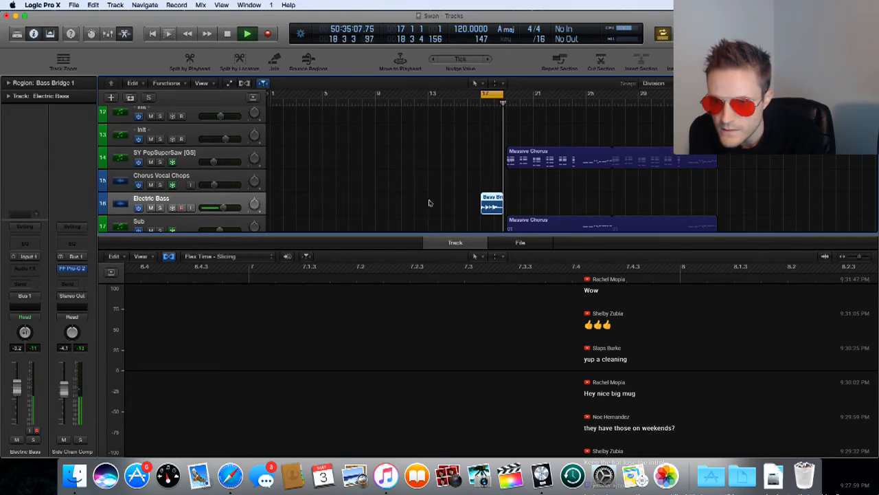
key("space")
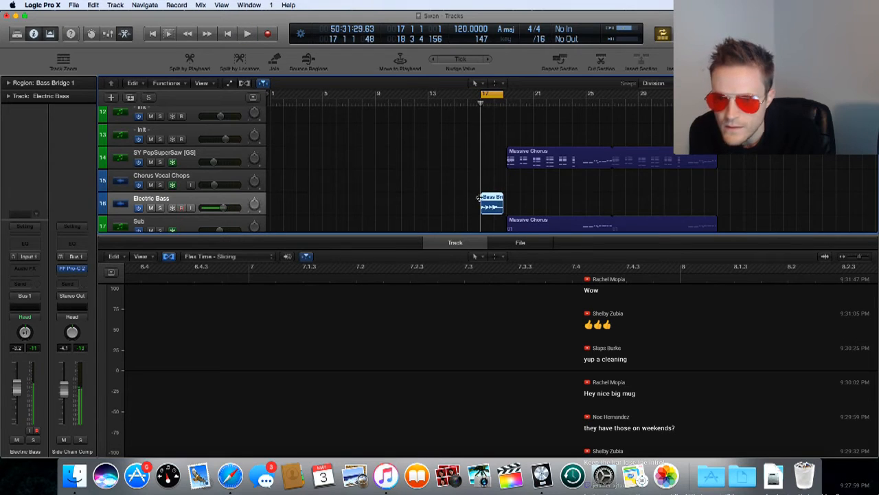
- Show Flex editing for Bass Bridge 1, shift the bass note just before bar 18 to 17.4.4, and audition the loop
left_click(244, 83)
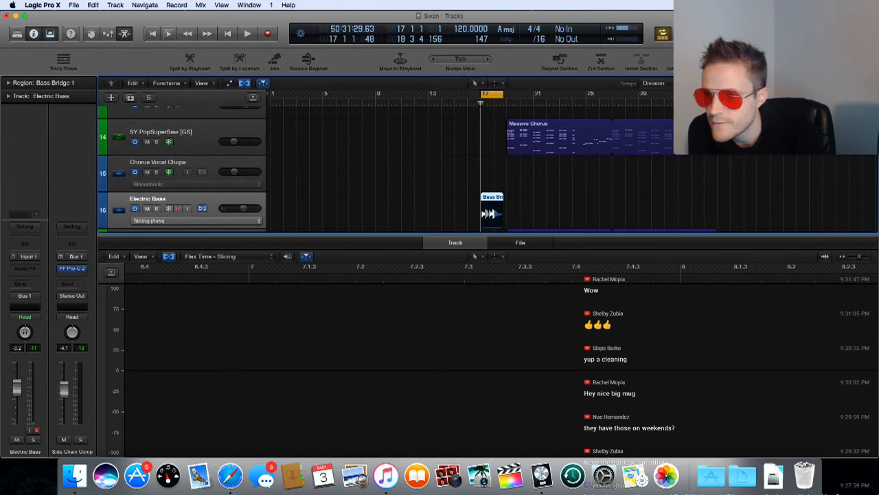
key("super+Right")
key("super+Right")
key("super+Right")
key("super+Right")
key("super+Right")
key("super+Right")
key("super+Right")
key("super+Right")
key("super+Right")
key("super+Right")
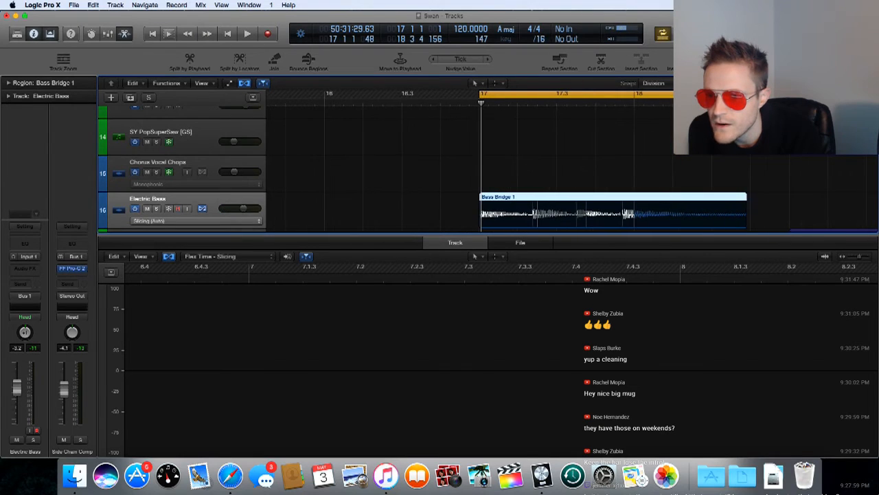
scroll(562, 176, "right", 5)
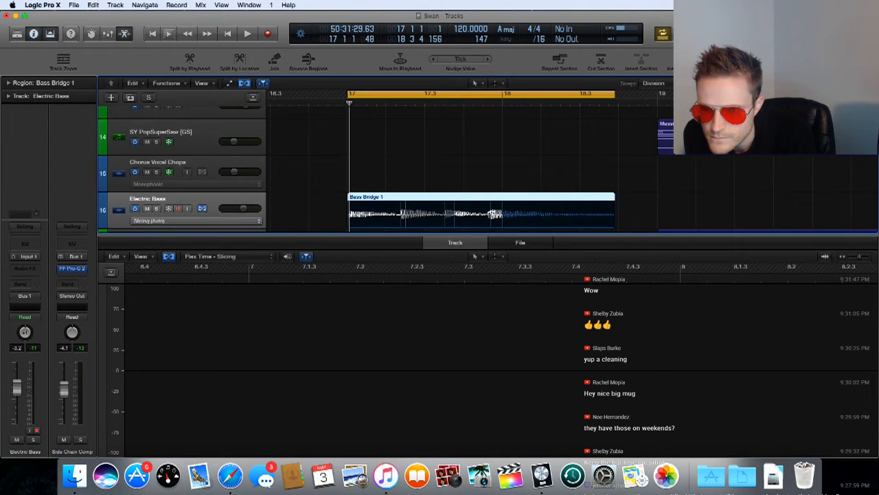
left_click(494, 214)
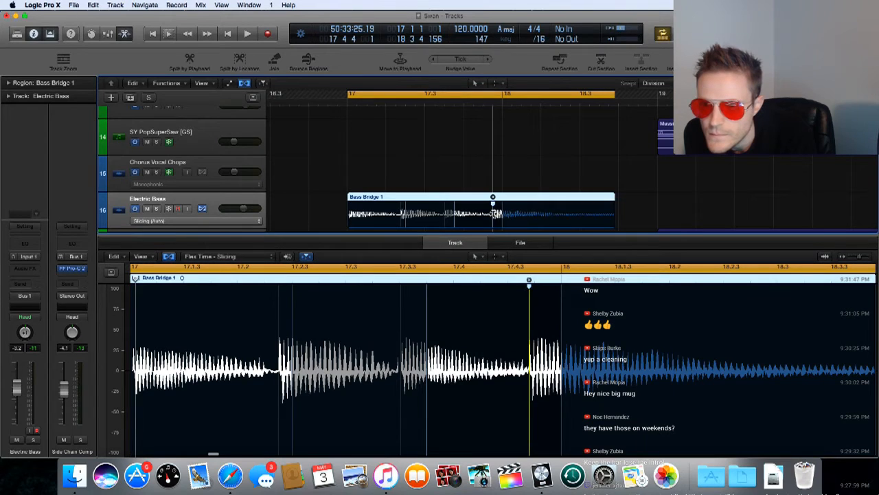
key("space")
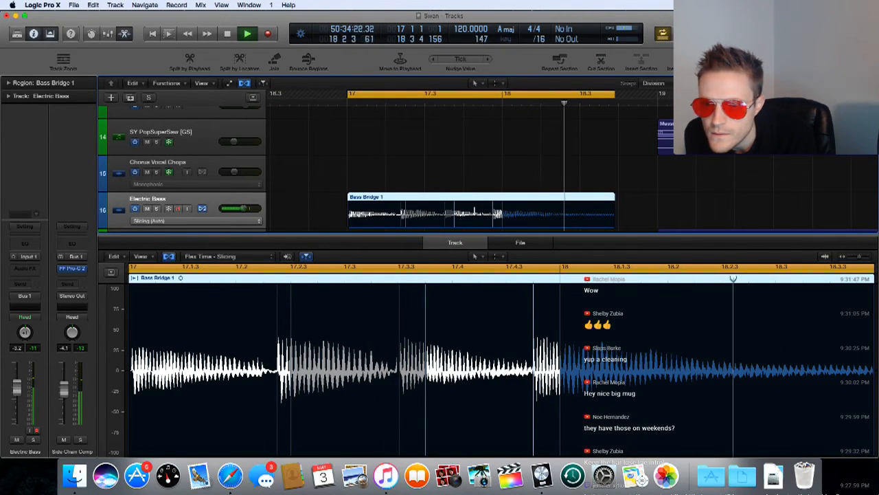
key("space")
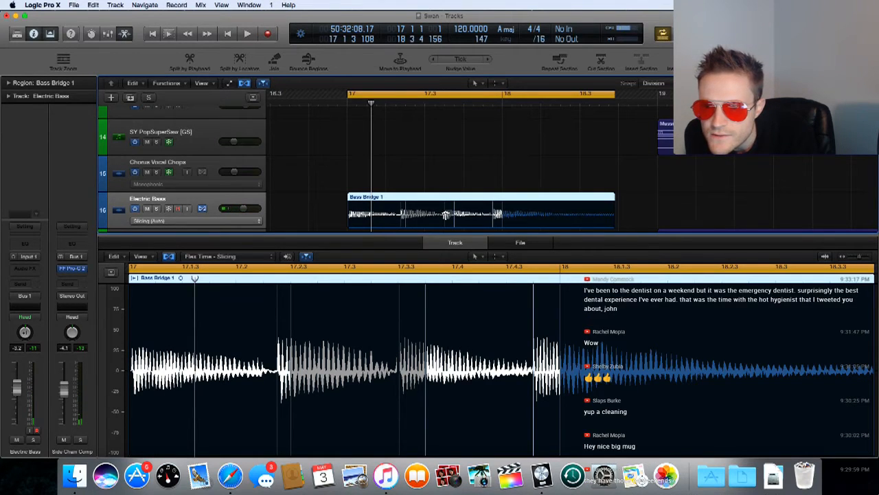
- Add a flex marker on the bass note at 17.3.3 in Bass Bridge 1 and audition it
left_click(444, 215)
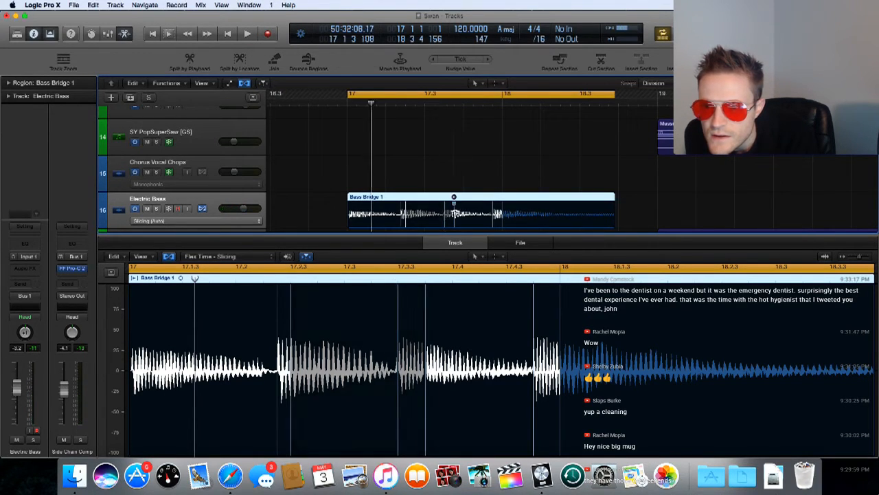
key("space")
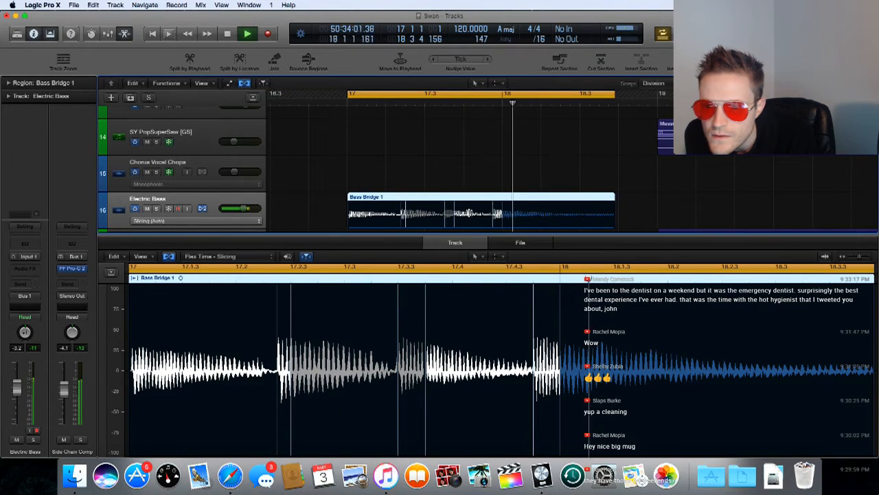
key("space")
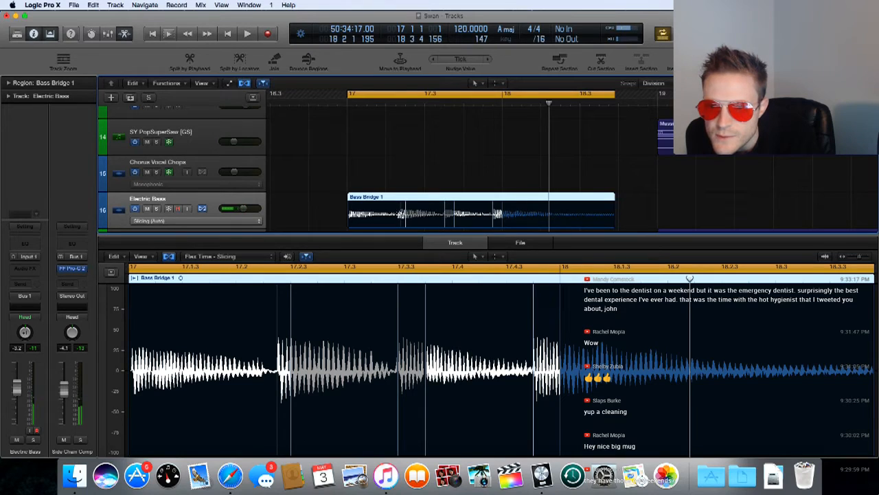
- Move the flex marker of the second bass note earlier to about 17.2.2 and audition the loop
left_click_drag(278, 410, 263, 410)
key("space")
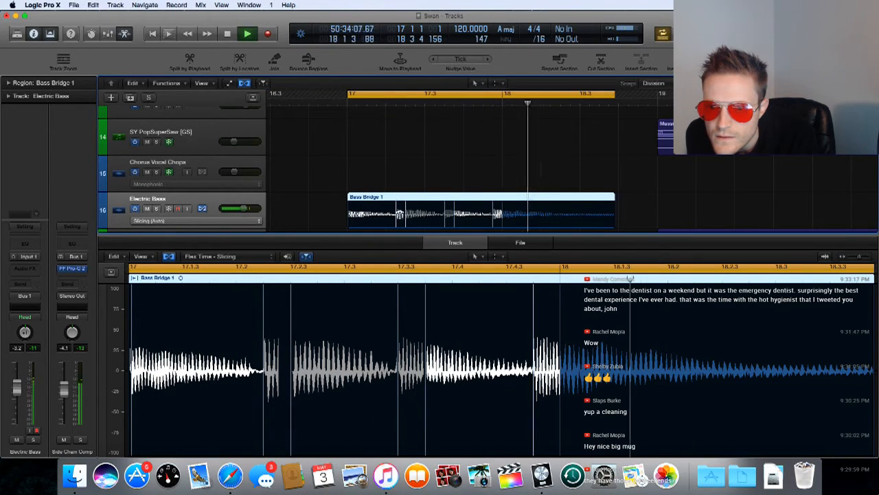
key("space")
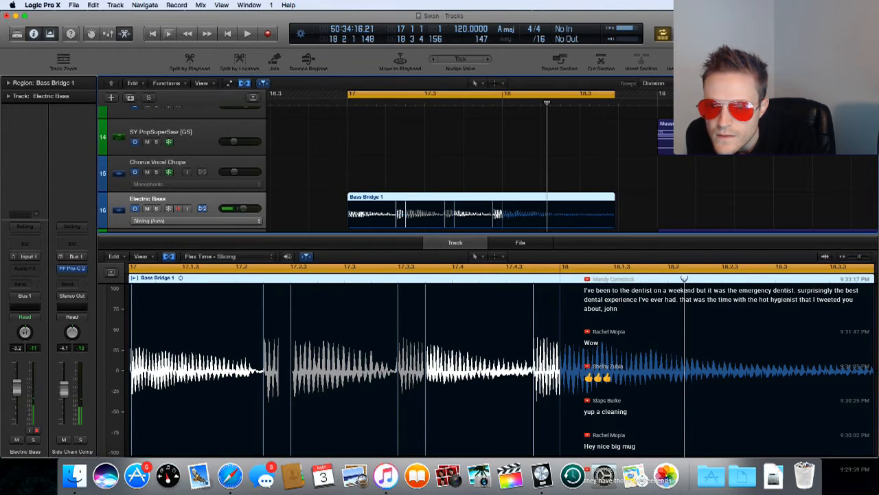
key("space")
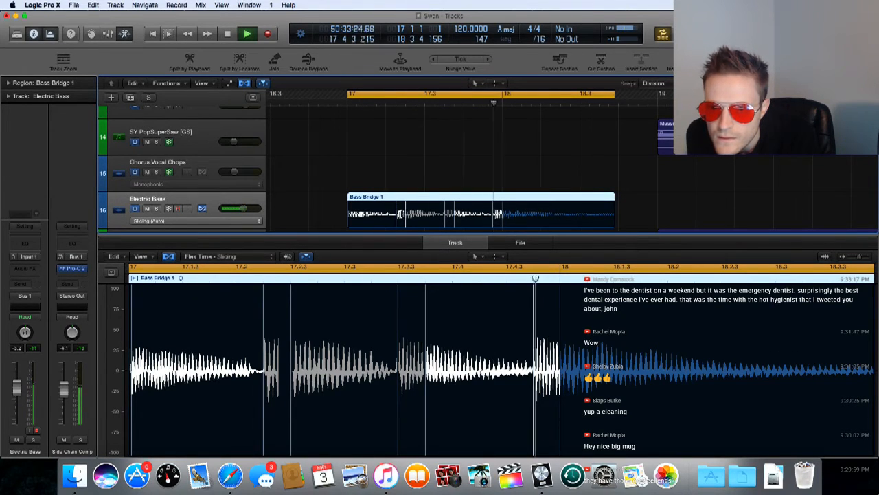
key("space")
- Move the second bass note in Bass Bridge 1 to about 17.2.3 with its flex markers and play it
left_click(397, 211)
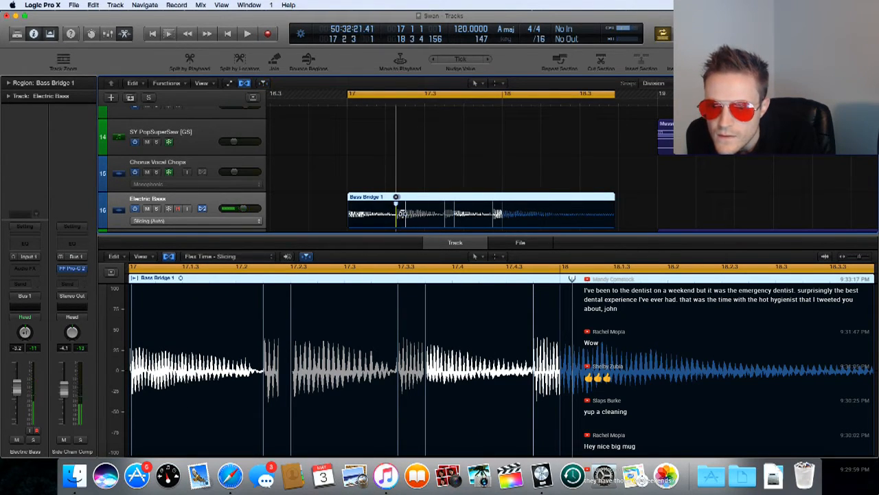
mouse_move(405, 213)
left_mouse_down()
mouse_move(415, 214)
mouse_move(406, 214)
left_mouse_up()
key("space")
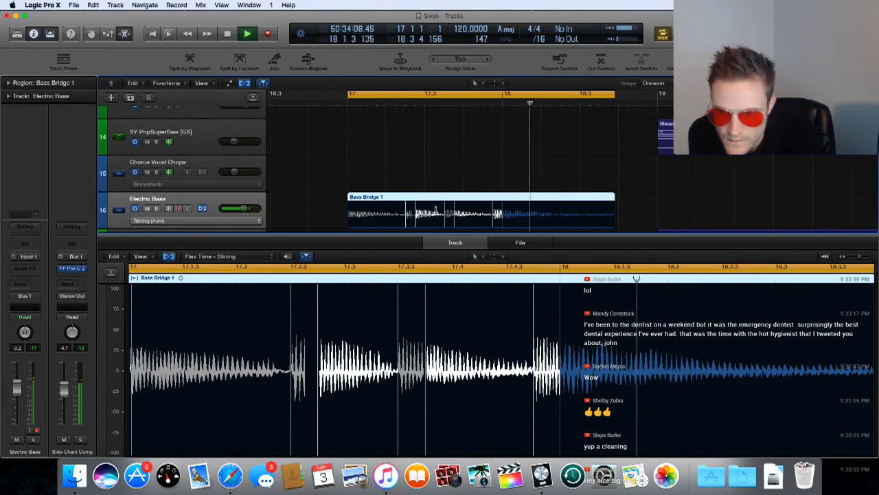
key("space")
- Move the last bass note's flex marker to the start of bar 18 and audition the region
left_click(492, 199)
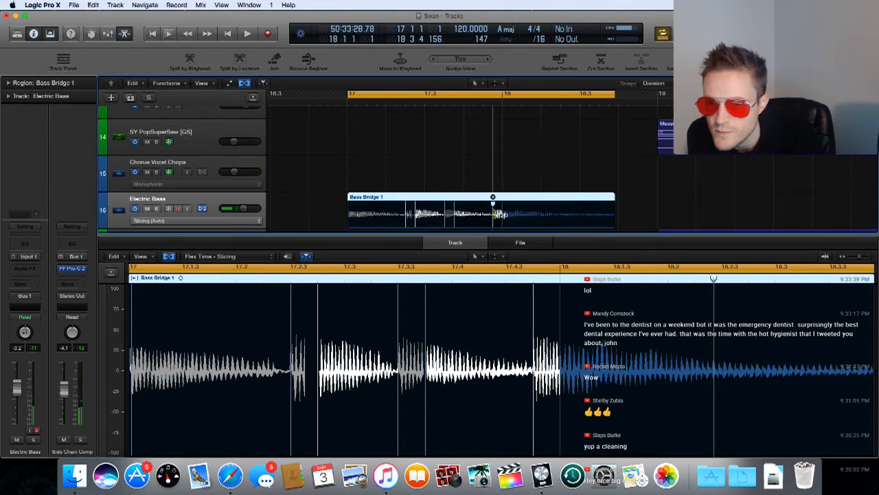
mouse_move(503, 214)
left_mouse_down()
mouse_move(512, 215)
mouse_move(503, 212)
left_mouse_up()
scroll(495, 213, "down", 1)
scroll(472, 206, "down", 1)
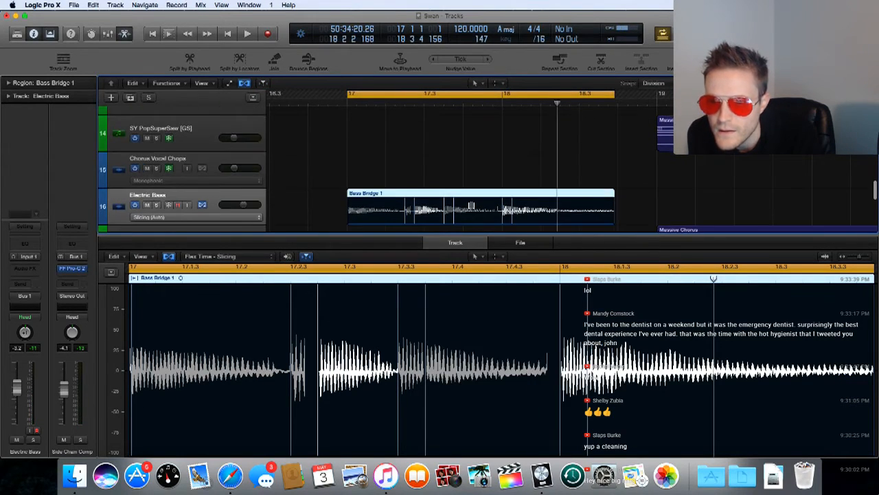
key("space")
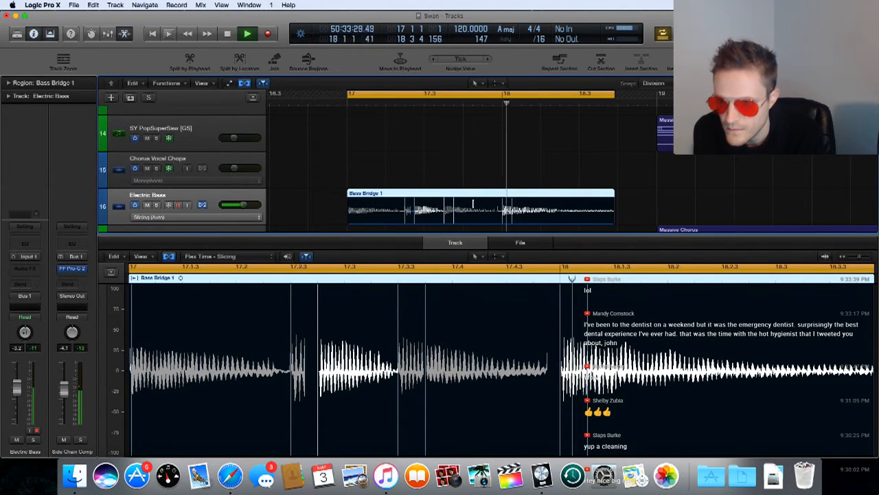
key("space")
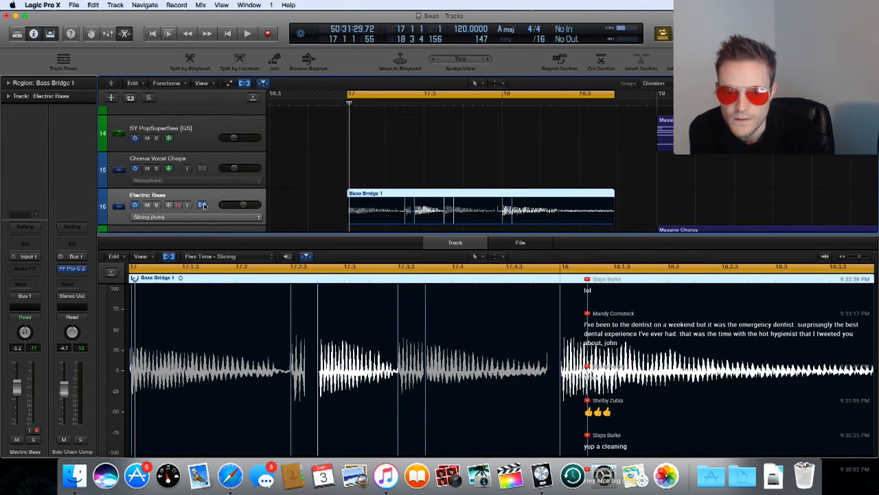
- Hide Flex editing on the tracks and audition the bridge with the cycle range extended to bar 19
left_click(243, 85)
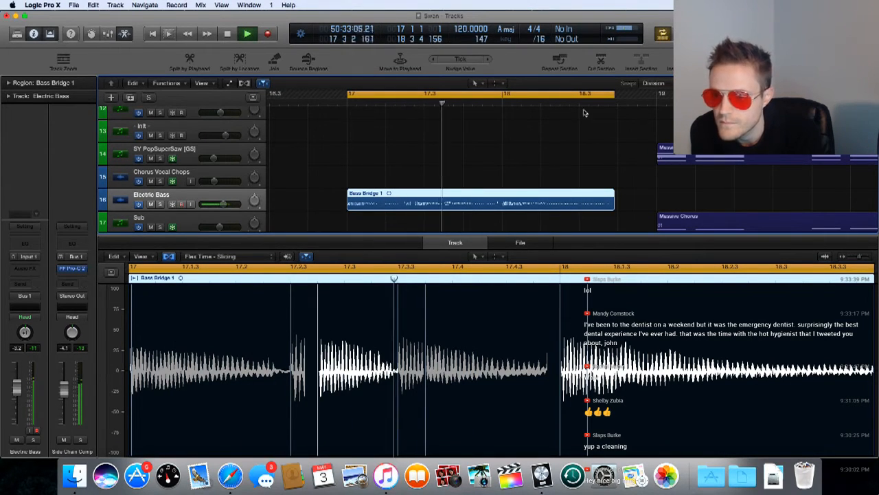
key("space")
left_click_drag(615, 94, 657, 94)
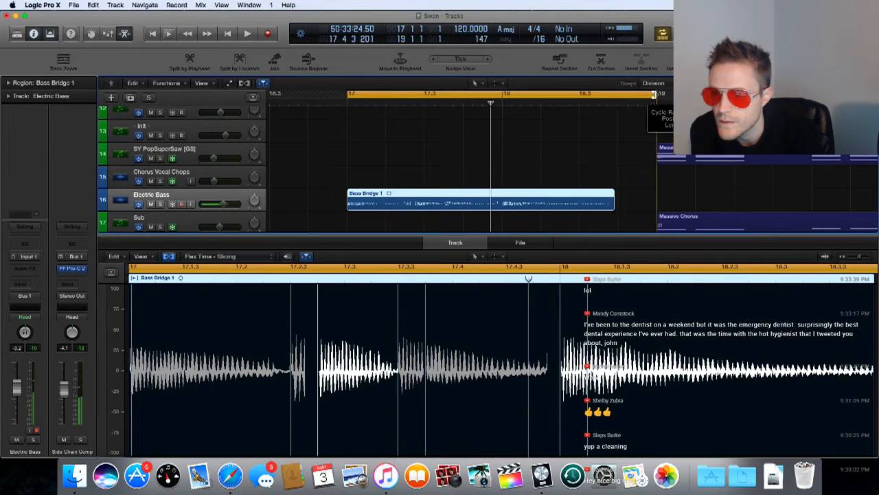
key("space")
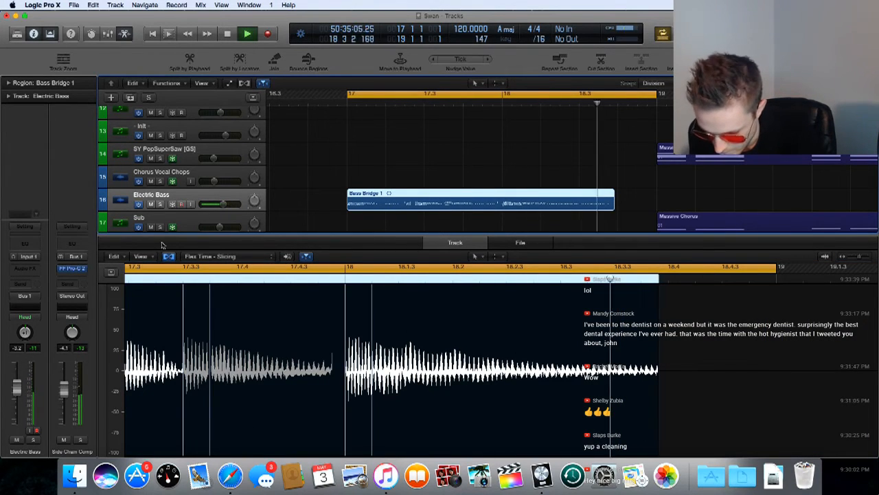
- Leave the Electric Bass channel's audio effect slot without a plug-in and replay the bridge loop
left_click(29, 268)
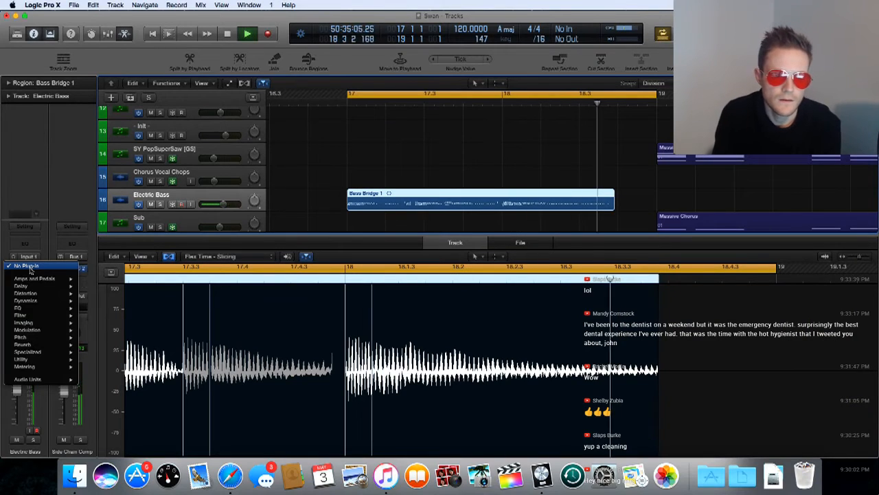
left_click(29, 268)
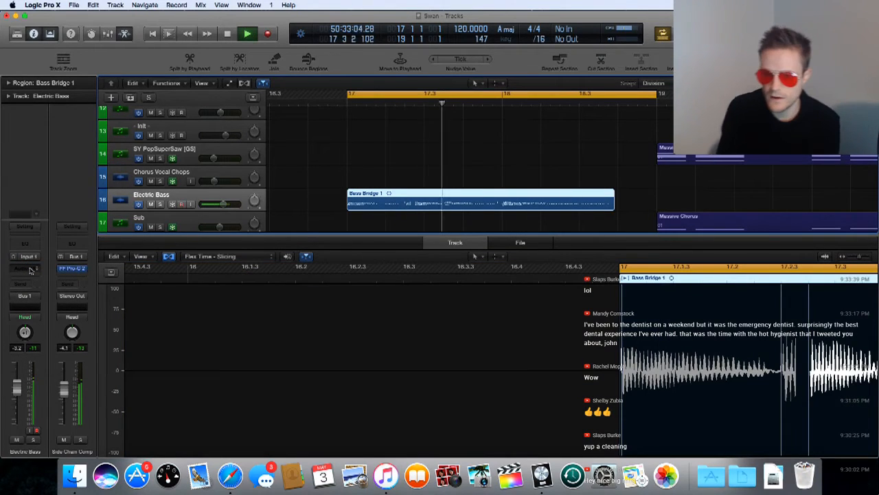
key("space")
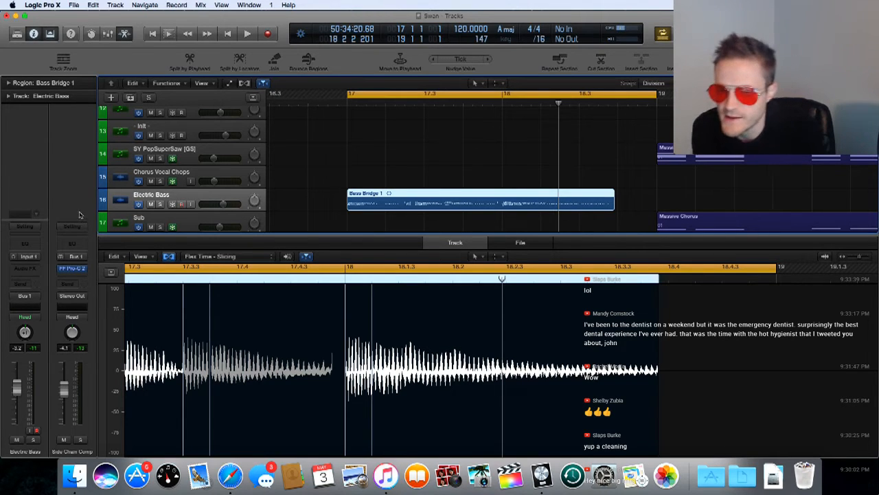
key("space")
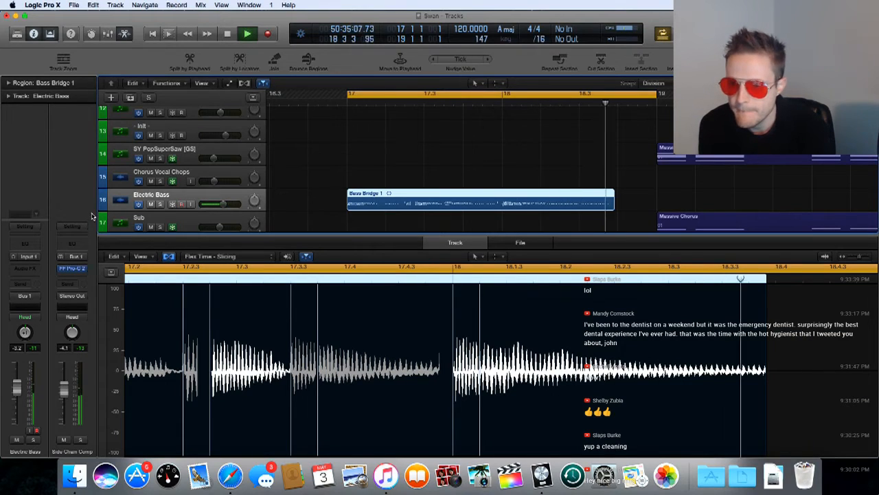
key("space")
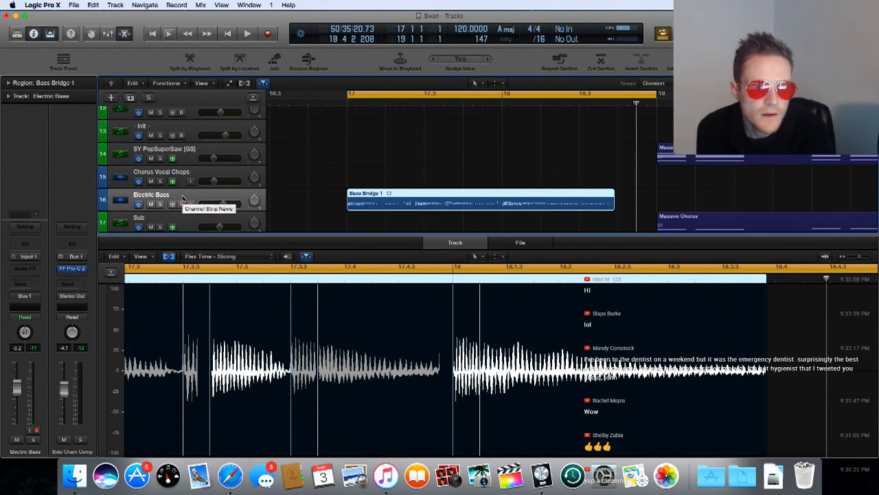
left_click(31, 269)
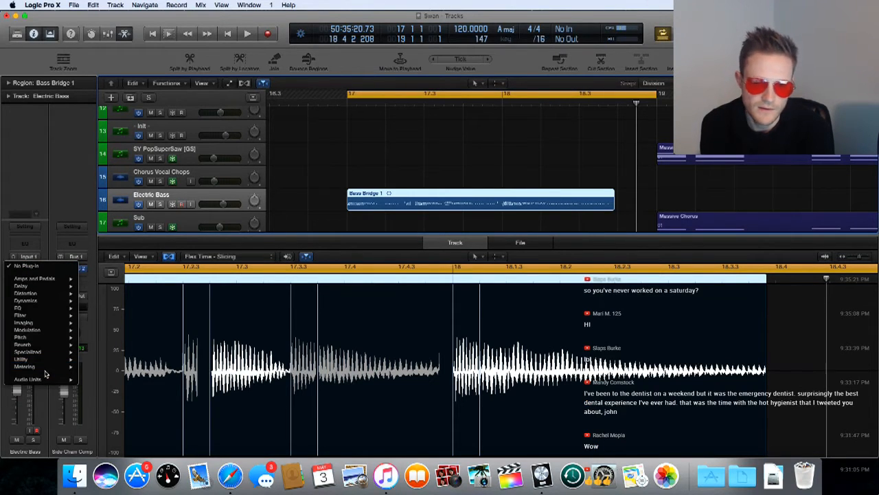
mouse_move(44, 378)
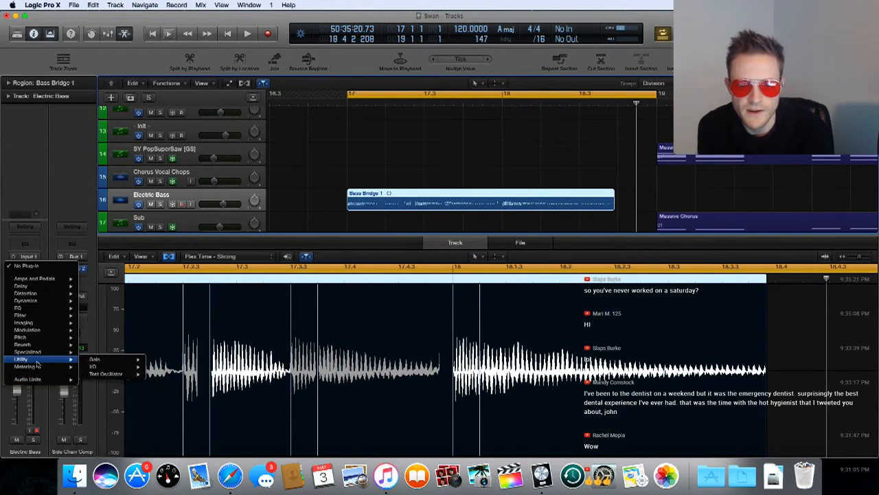
left_click(45, 246)
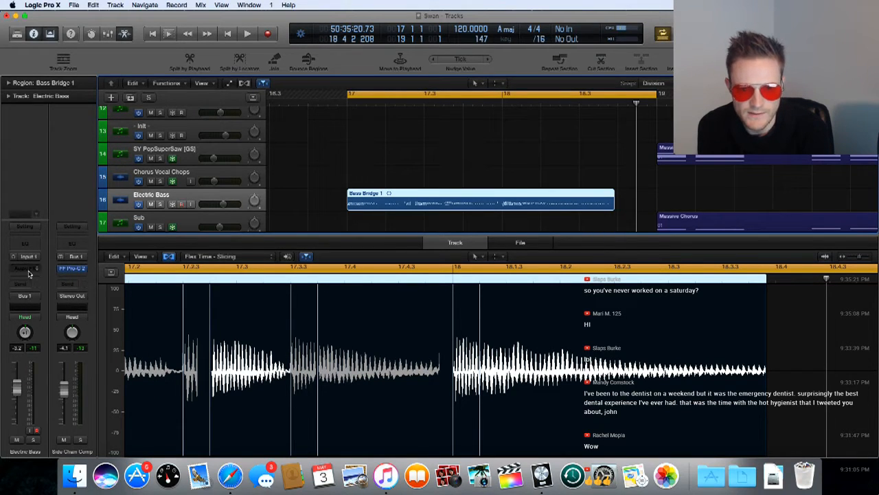
- Insert the FabFilter Saturn plug-in in its mono-to-stereo format on the Electric Bass channel's audio effect slot
left_click(31, 269)
mouse_move(45, 361)
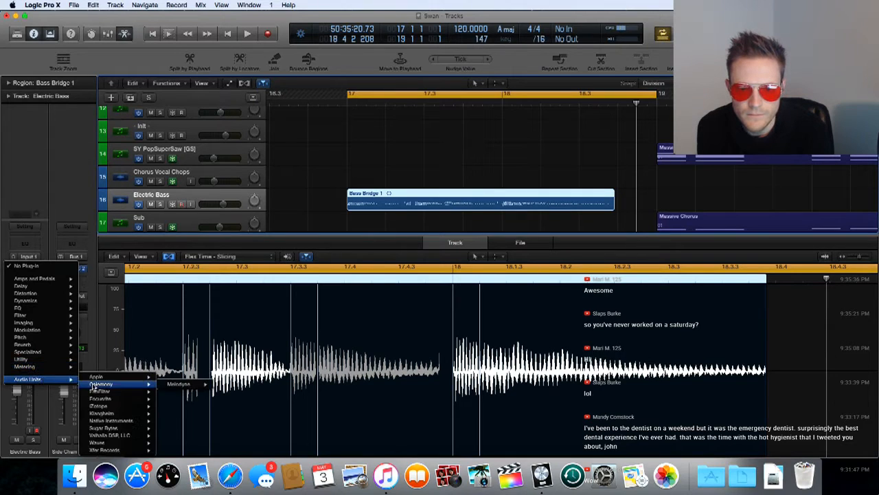
mouse_move(115, 404)
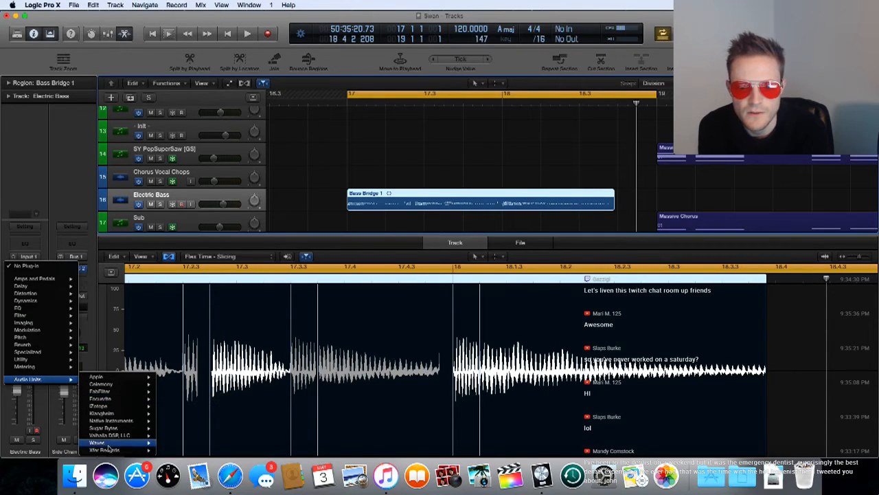
mouse_move(112, 443)
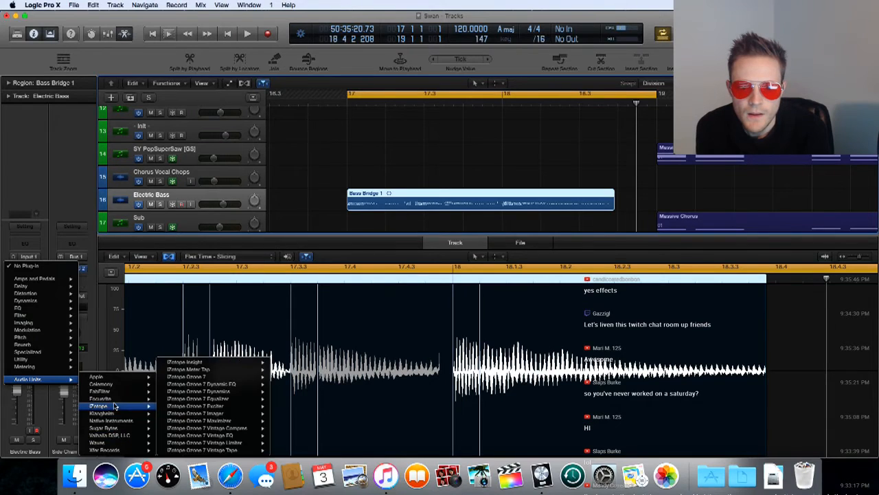
mouse_move(206, 422)
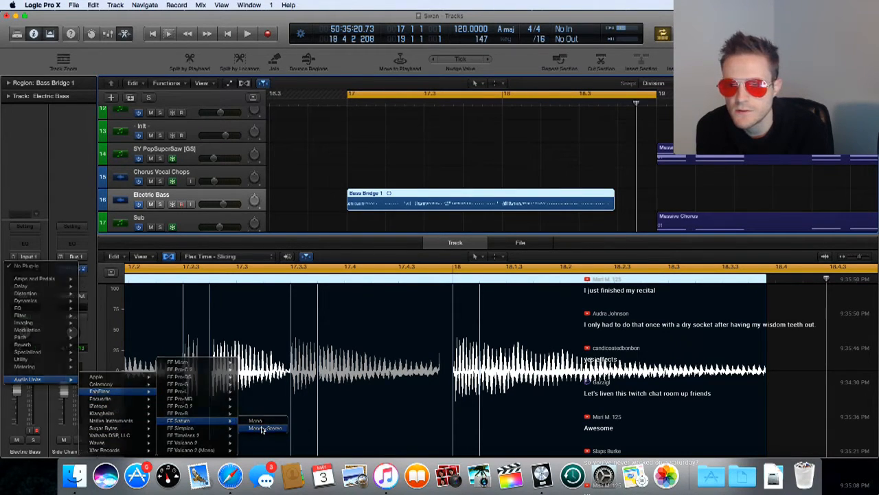
left_click(263, 429)
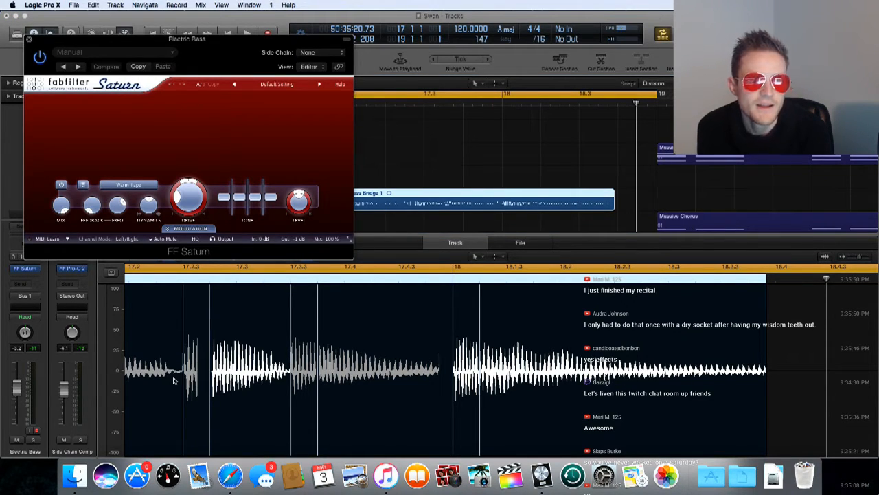
- Play the bridge loop with the Saturn window moved aside and set its distortion style to Warm Tube
left_click_drag(231, 41, 308, 108)
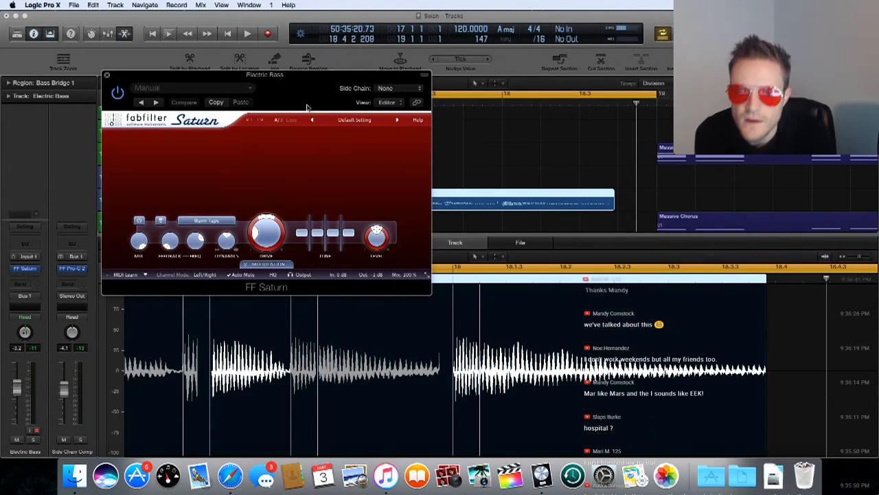
key("space")
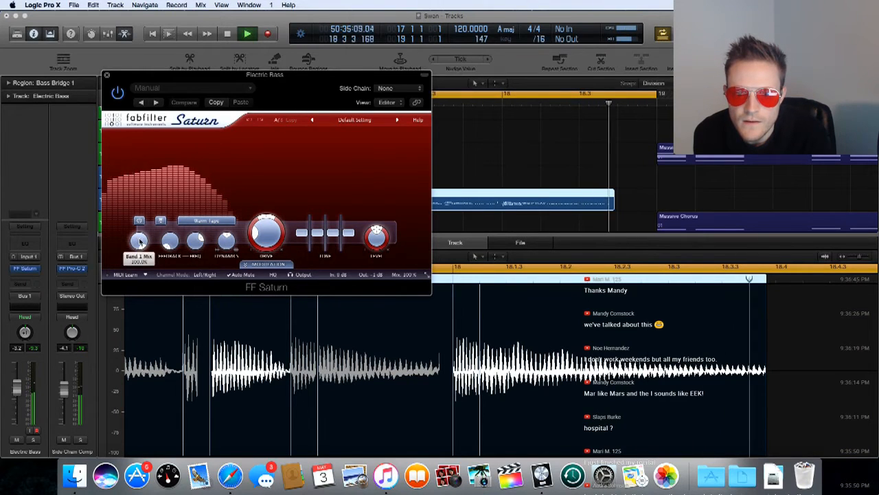
left_click(231, 223)
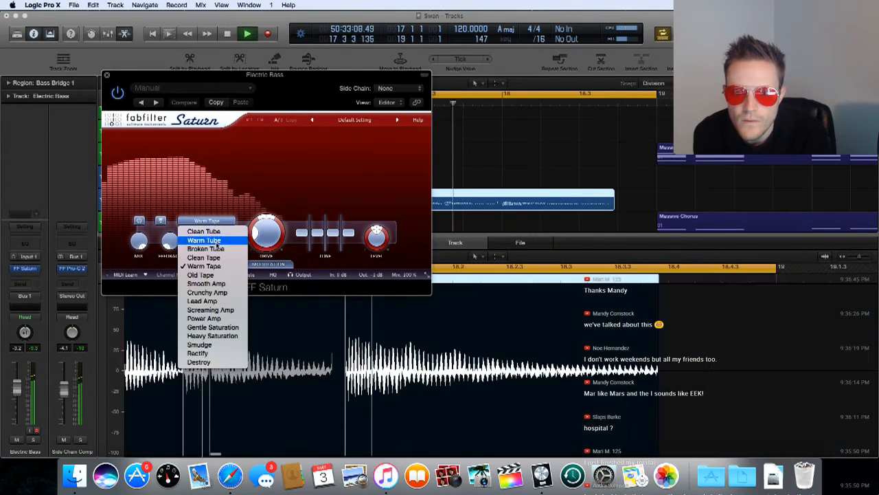
left_click(216, 240)
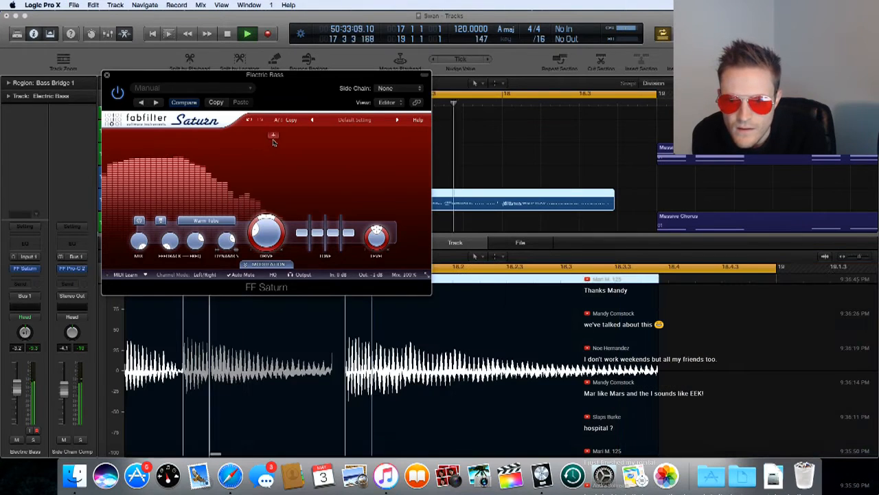
- Split Saturn into two bands near the middle of the spectrum and set Band 2's style to Old Tape
left_click(270, 137)
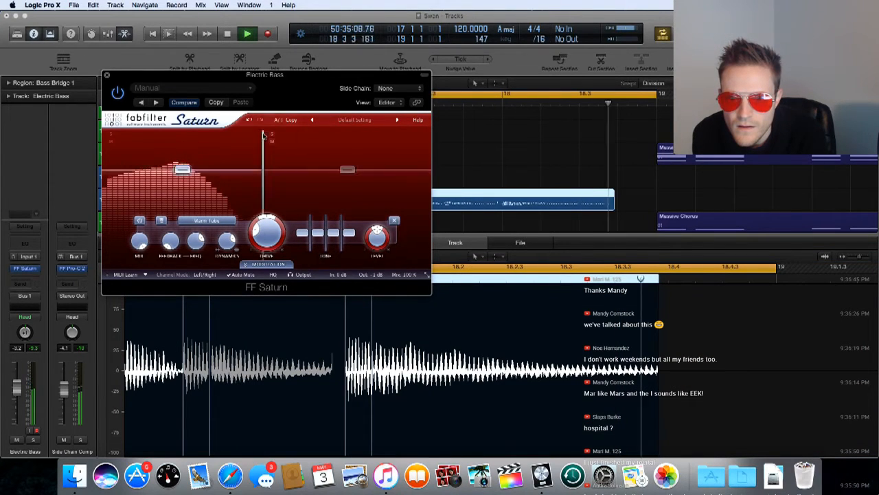
mouse_move(293, 236)
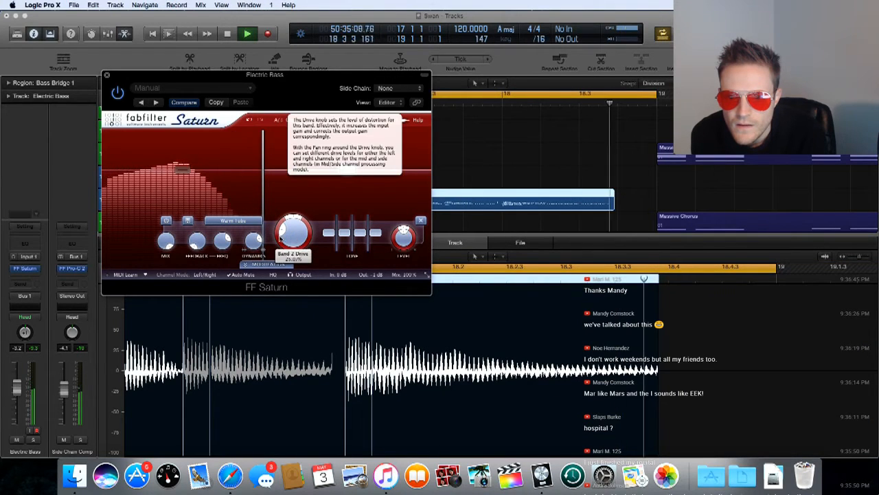
left_click(246, 221)
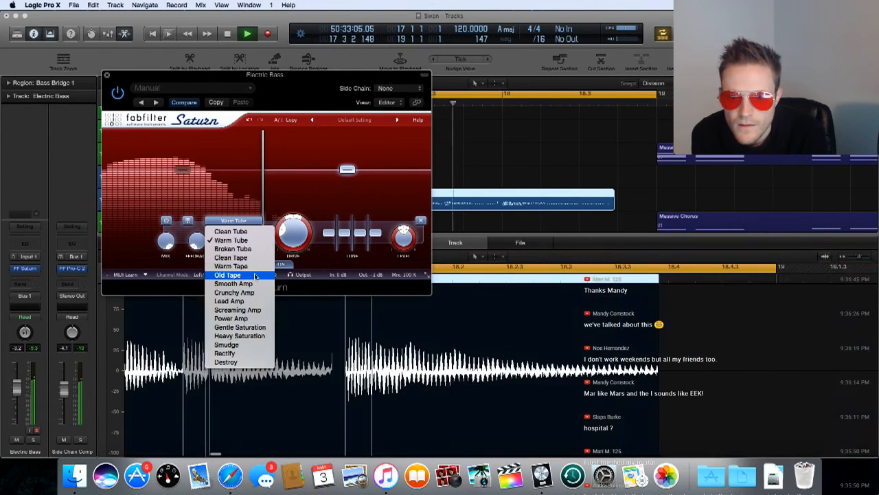
left_click(227, 275)
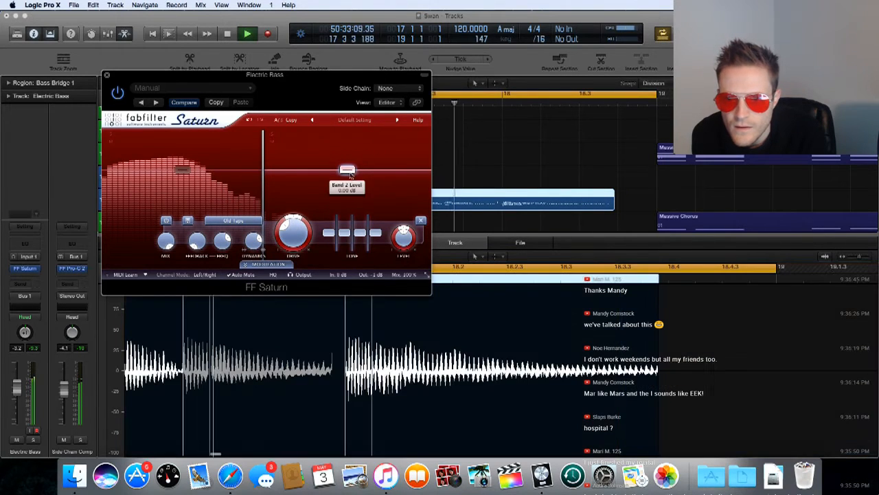
- Try a strong boost on Saturn's Band 2, settle its level slightly above 0 dB, and close the plug-in with playback stopped
left_click_drag(347, 170, 350, 155)
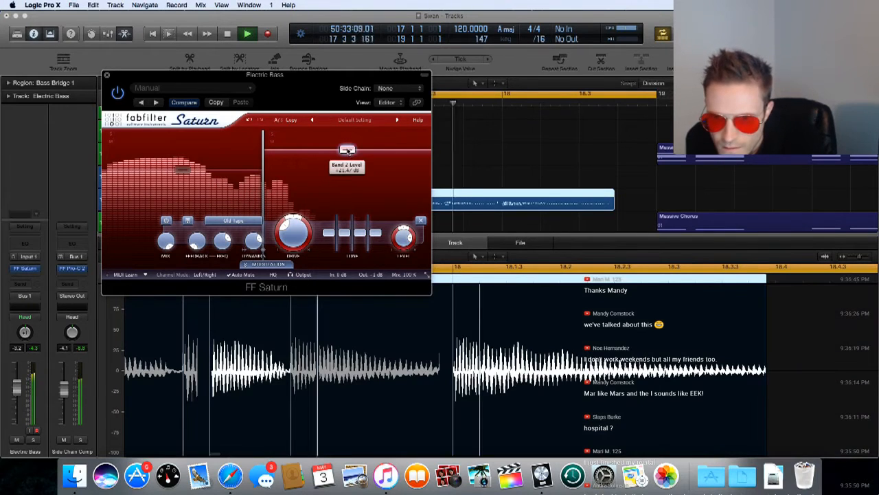
left_click_drag(349, 152, 347, 169)
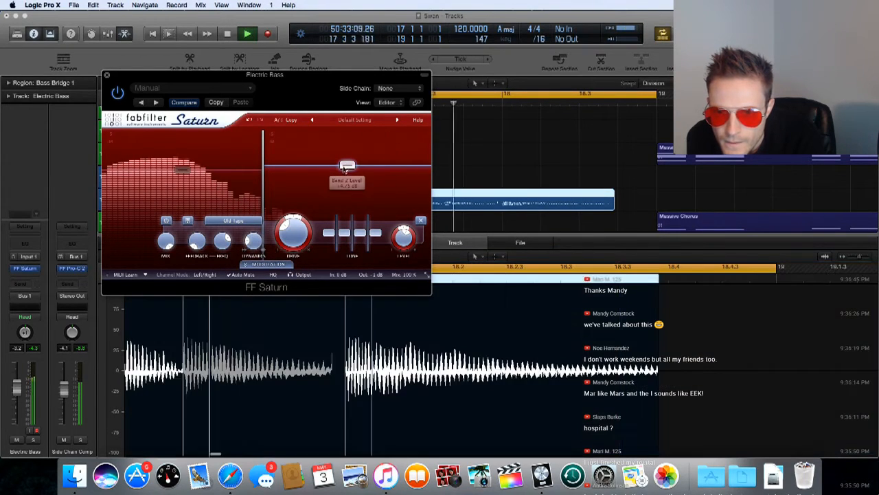
left_click_drag(349, 166, 348, 166)
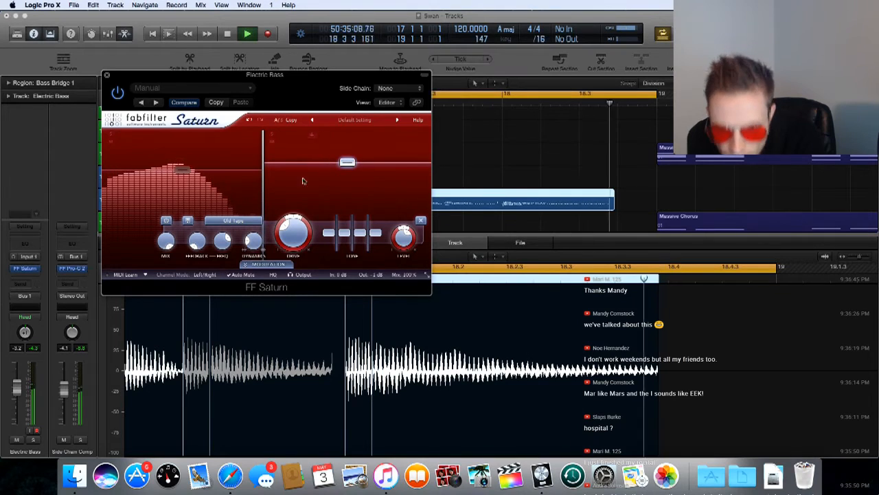
left_click(109, 76)
key("space")
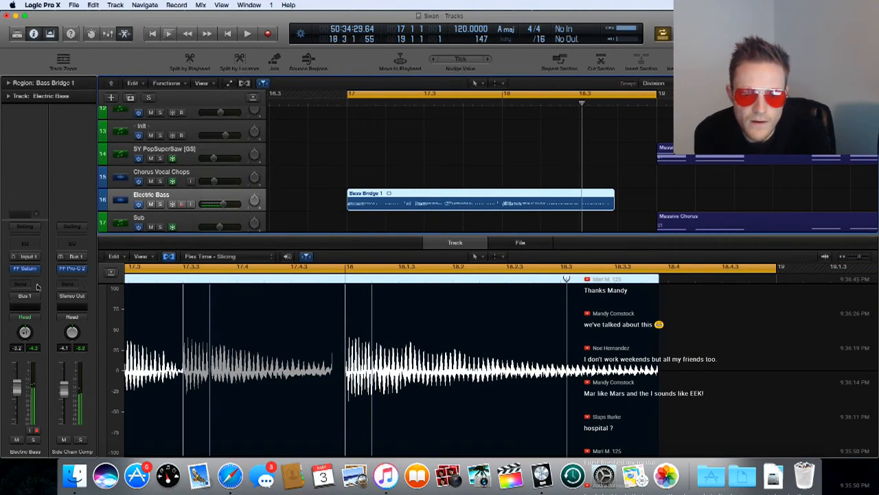
- Insert a stereo FabFilter Pro-Q 2 equalizer after Saturn on the Electric Bass channel
left_click(29, 269)
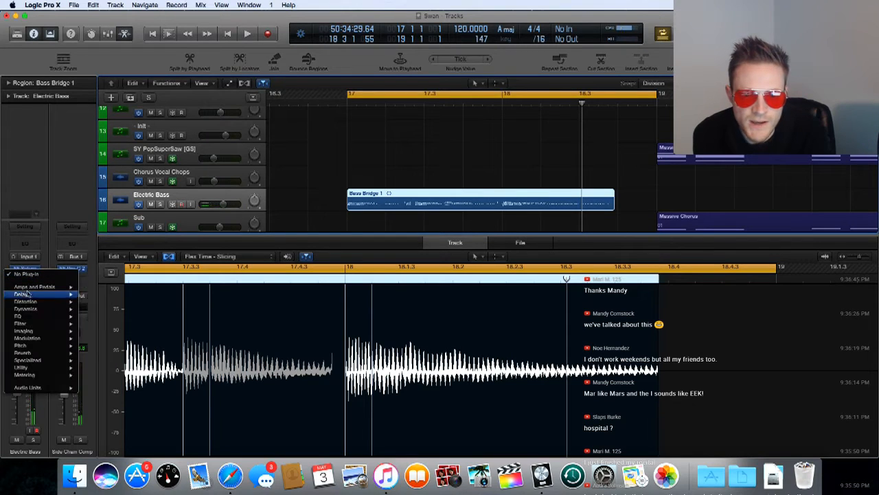
mouse_move(29, 303)
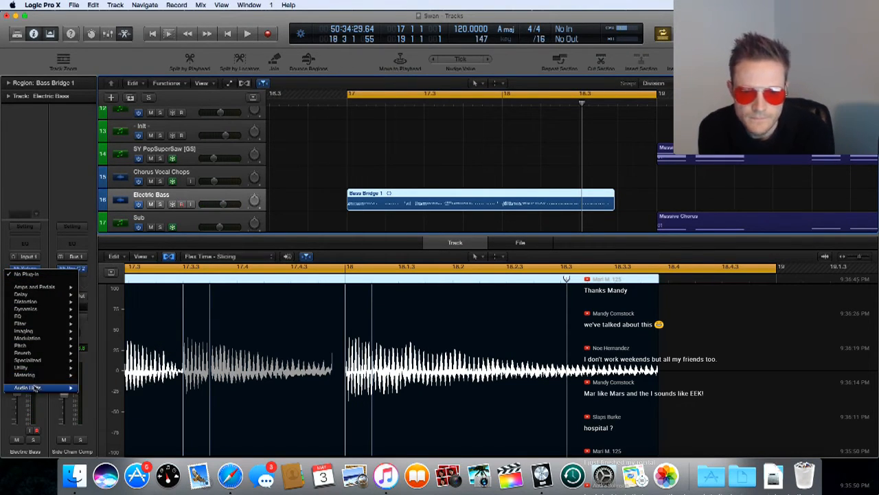
mouse_move(35, 387)
mouse_move(119, 386)
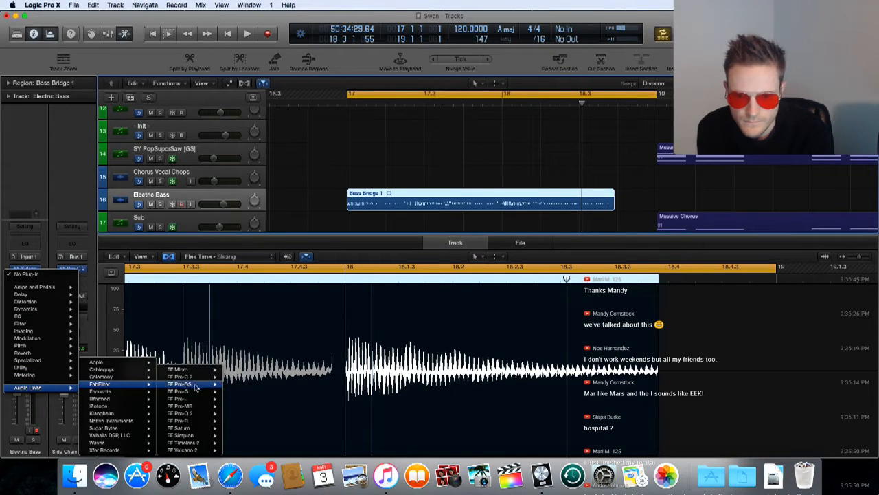
mouse_move(197, 415)
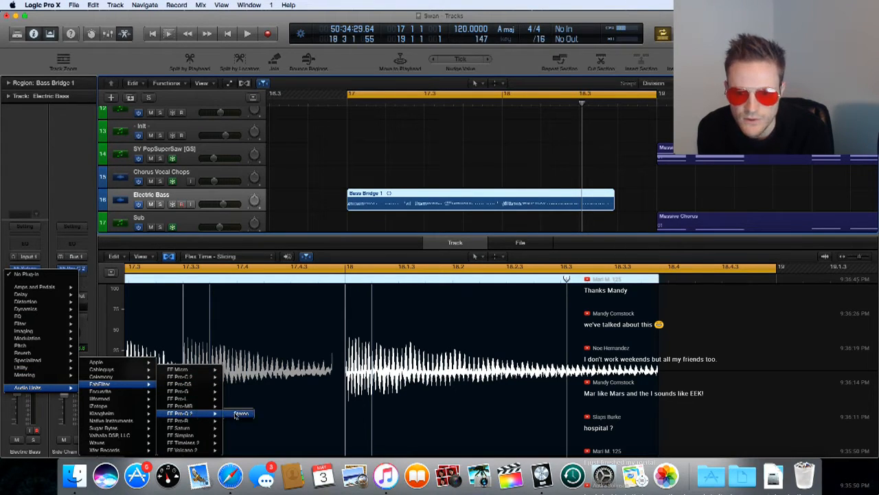
left_click(240, 413)
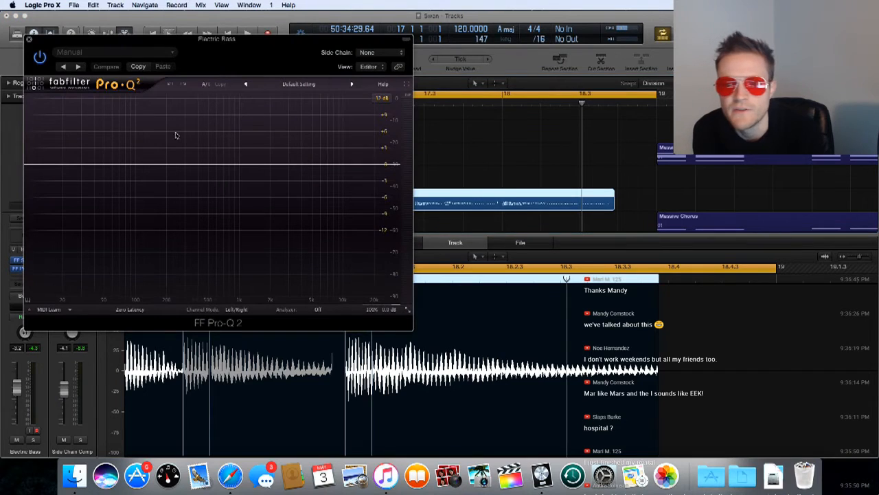
- Set the Pro-Q 2 analyzer to Pre+Post and add a low cut at about 47 Hz while the bass plays
key("space")
left_click(318, 310)
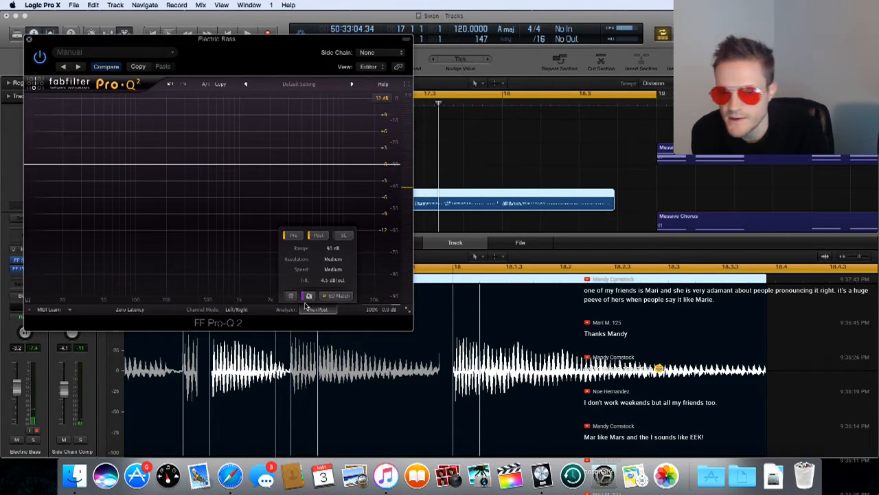
left_click(31, 165)
key("space")
left_click_drag(32, 167, 103, 170)
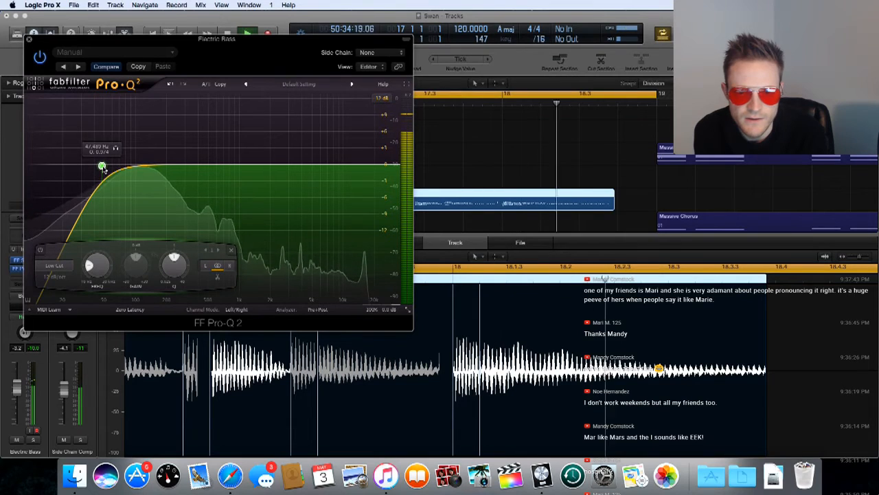
- Set the low cut's slope to 24 dB/oct and lower its frequency to about 27 Hz
left_click(55, 277)
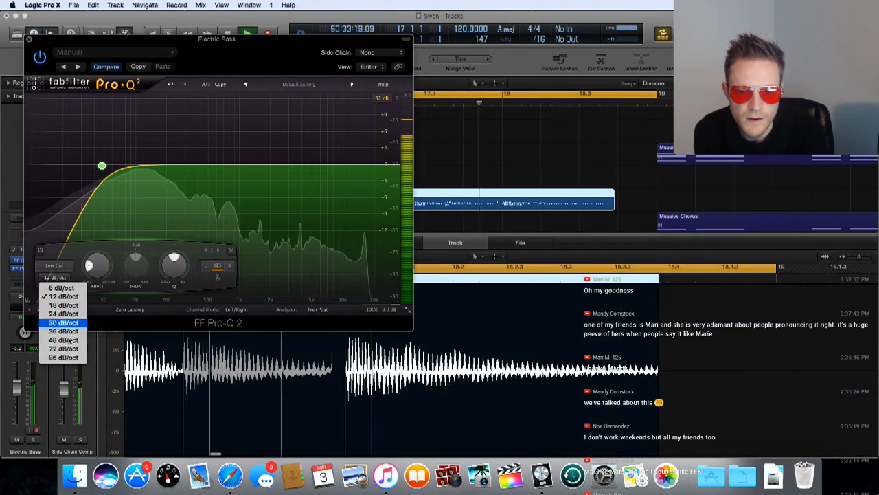
left_click(69, 314)
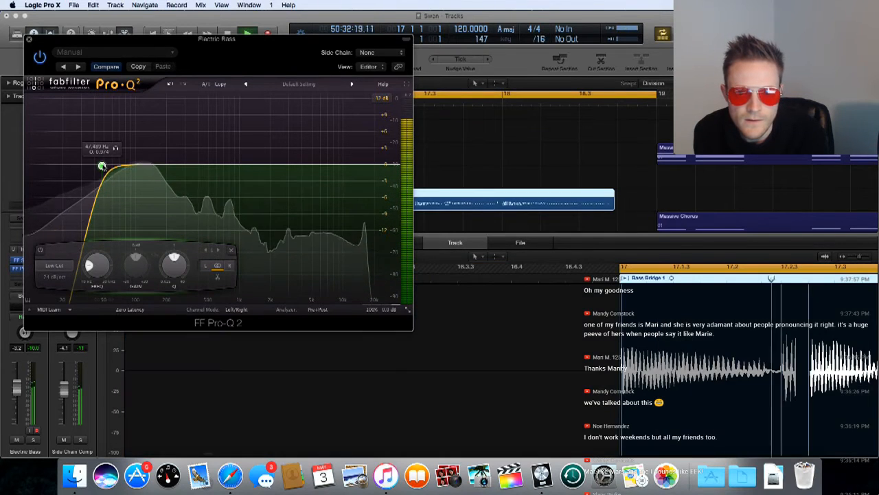
left_click_drag(102, 166, 76, 170)
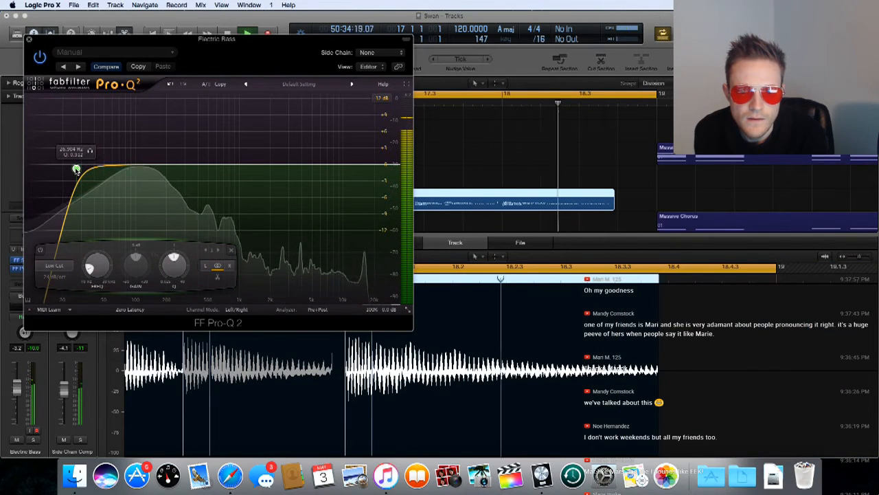
- Steepen the low cut to 36 dB/oct and nudge its frequency up to about 28 Hz
left_click(55, 277)
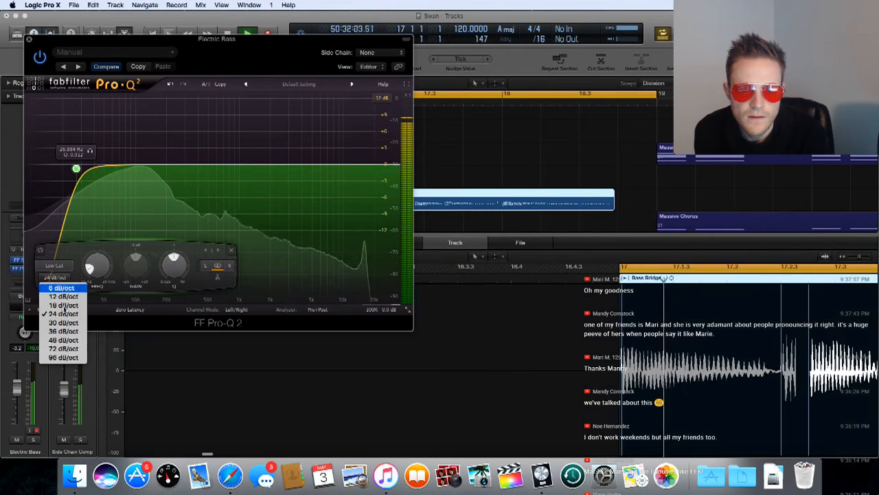
left_click(64, 331)
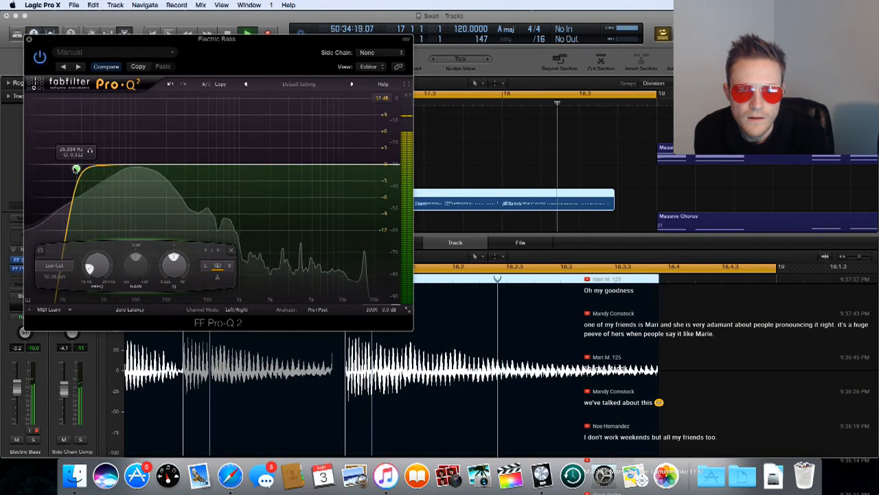
left_click_drag(76, 169, 78, 169)
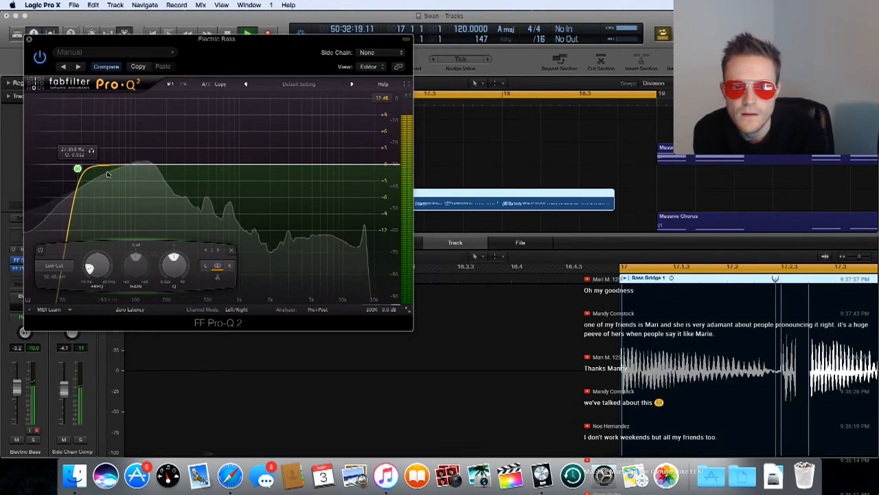
- Set the low cut's slope to 72 dB/oct, lower its frequency to about 24 Hz, and close the equalizer with playback stopped
left_click(55, 277)
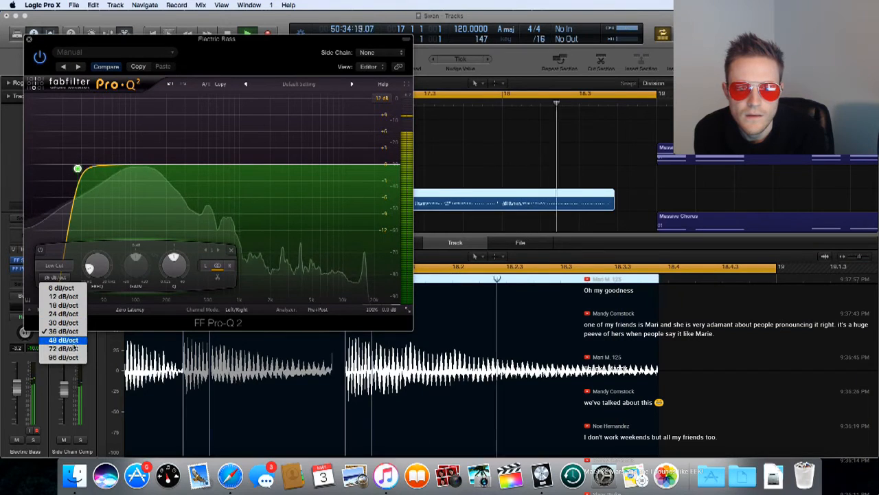
left_click(69, 348)
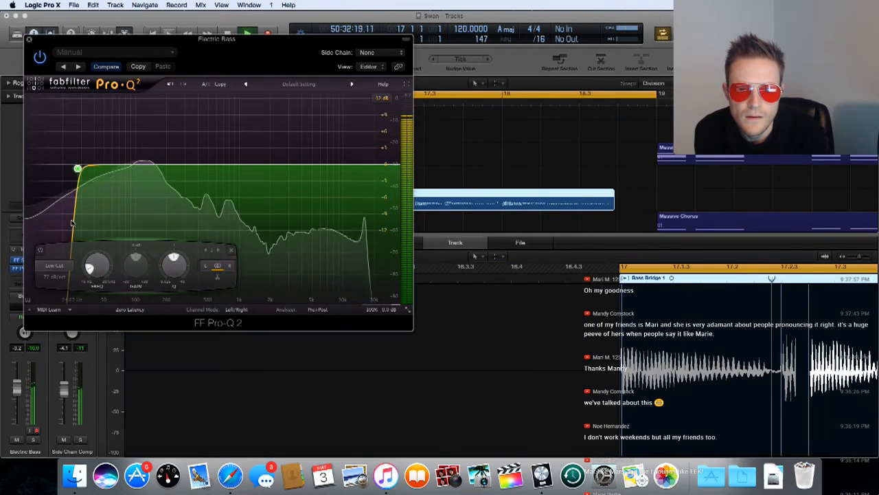
left_click_drag(78, 168, 72, 167)
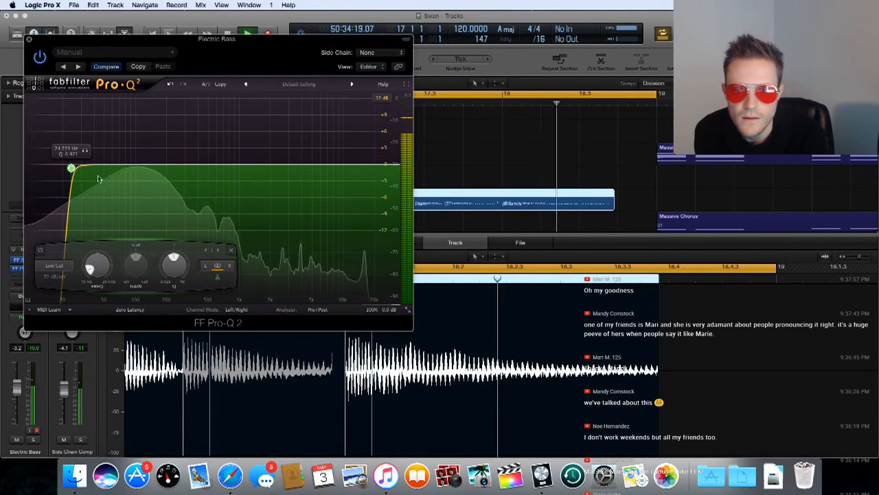
left_click(262, 166)
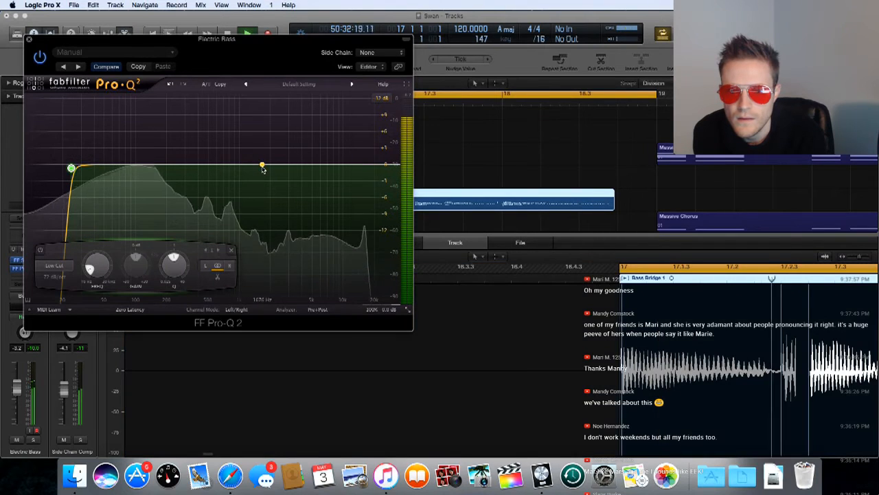
left_click(29, 41)
key("space")
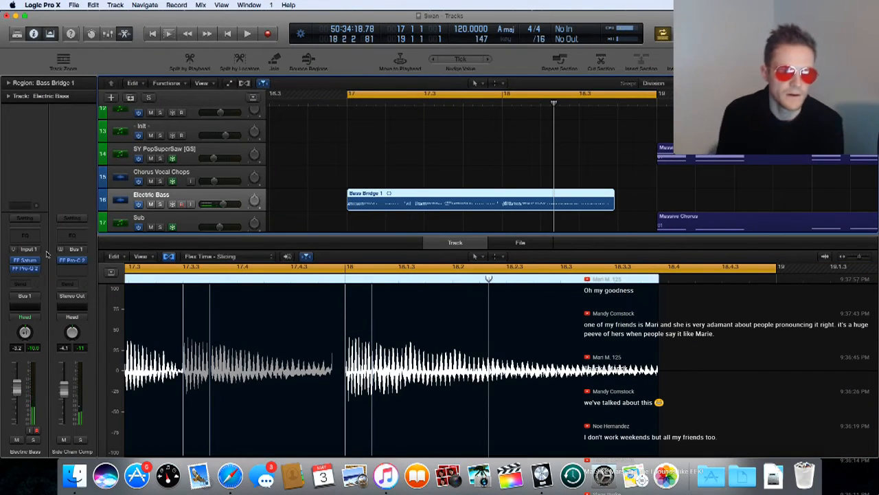
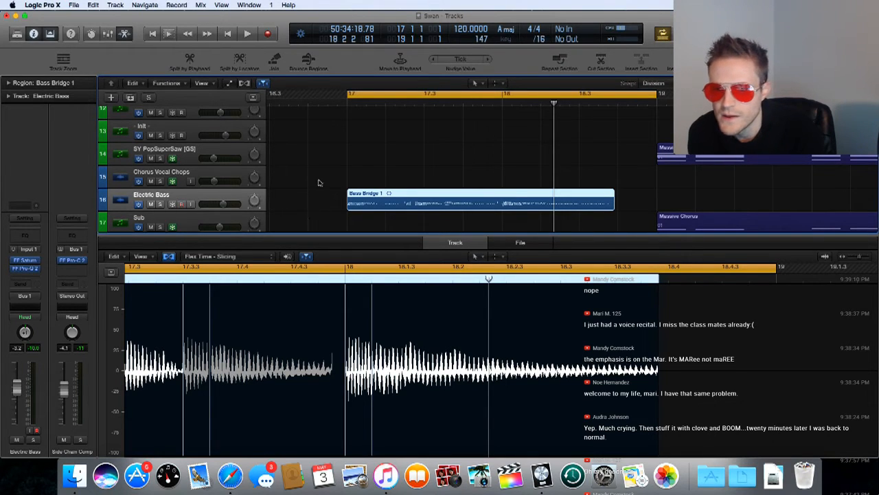
left_click(347, 104)
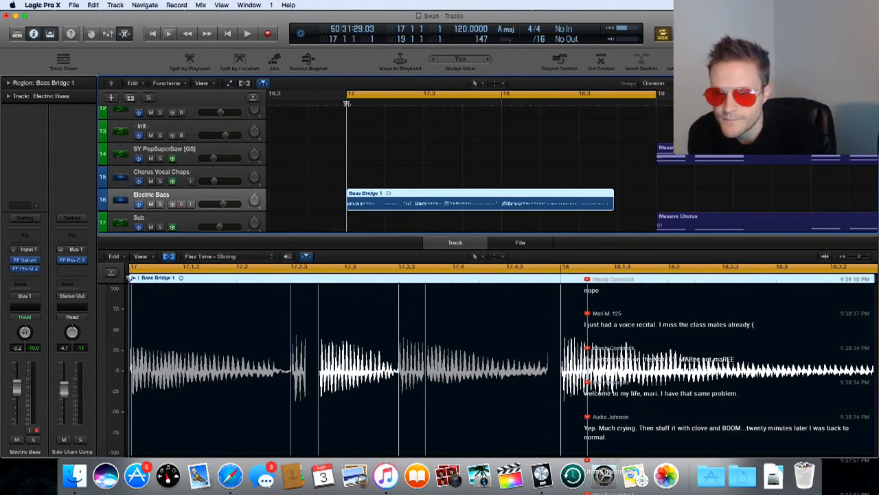
key("space")
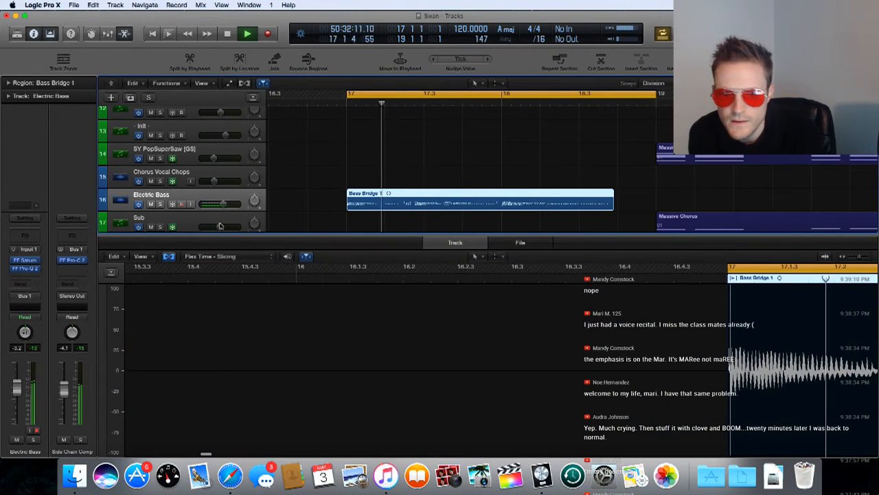
left_click(30, 278)
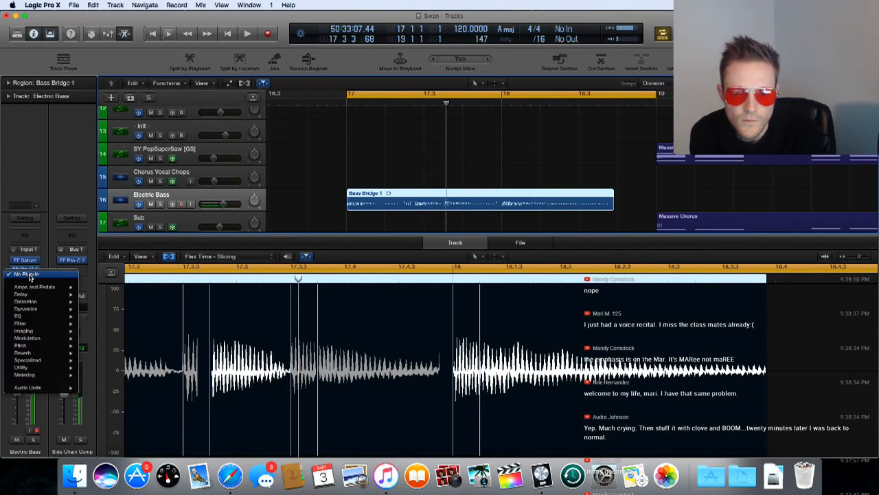
mouse_move(35, 387)
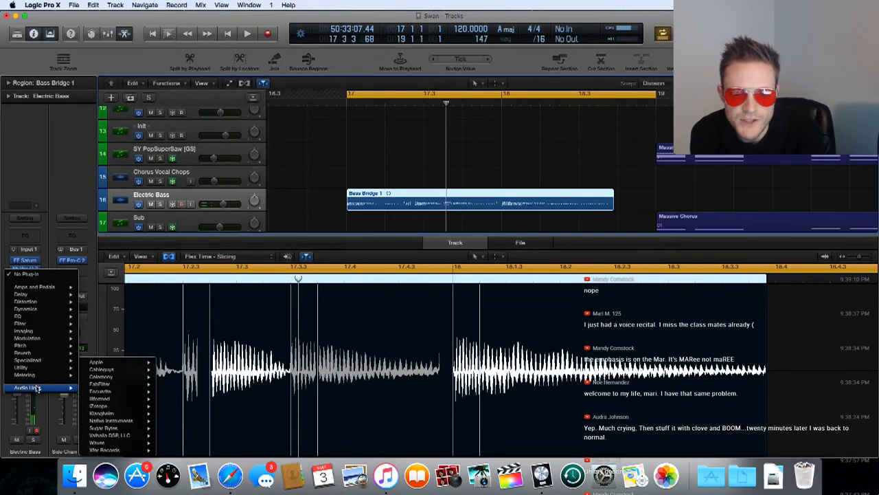
mouse_move(100, 392)
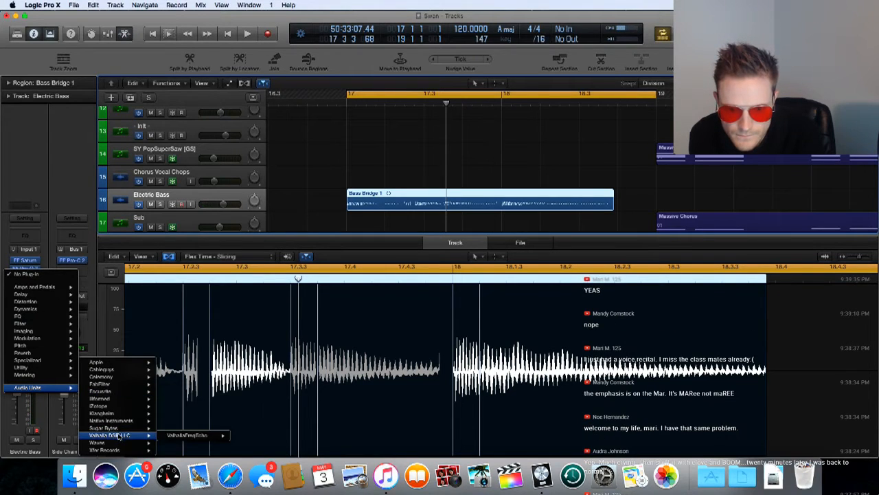
mouse_move(112, 444)
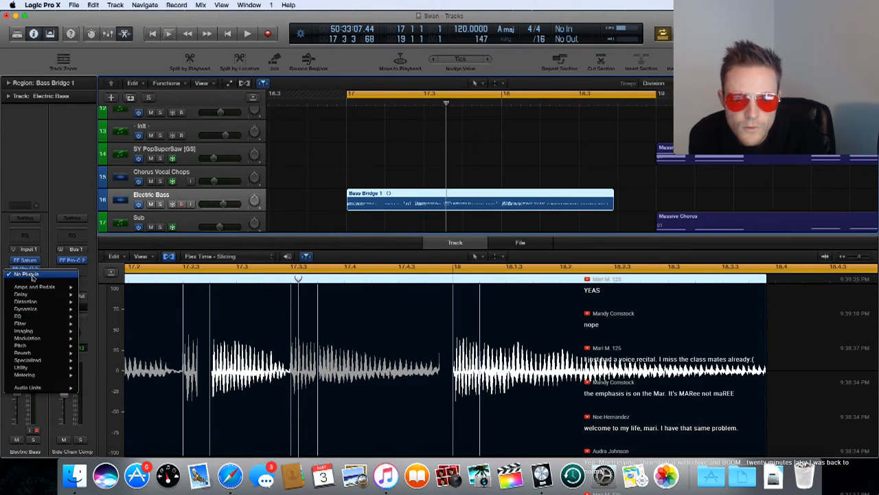
left_click(47, 252)
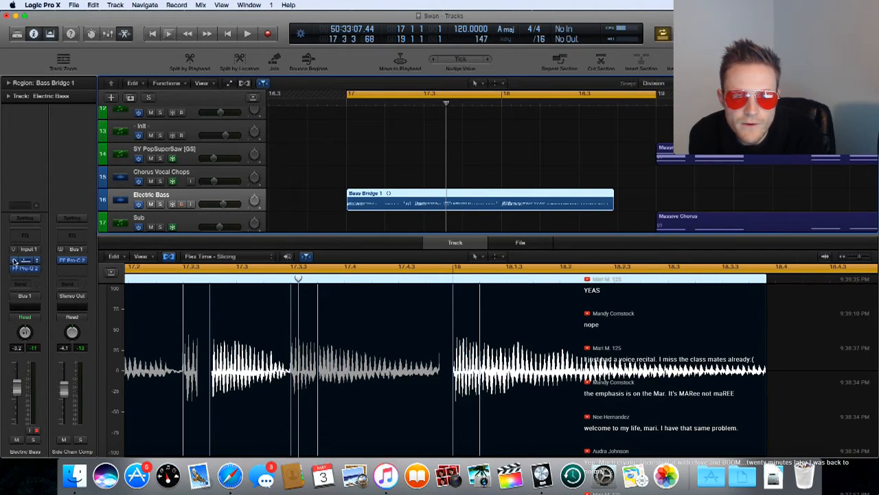
- Insert the mono Waves Bass Rider before Saturn on the Electric Bass channel
left_click(15, 259)
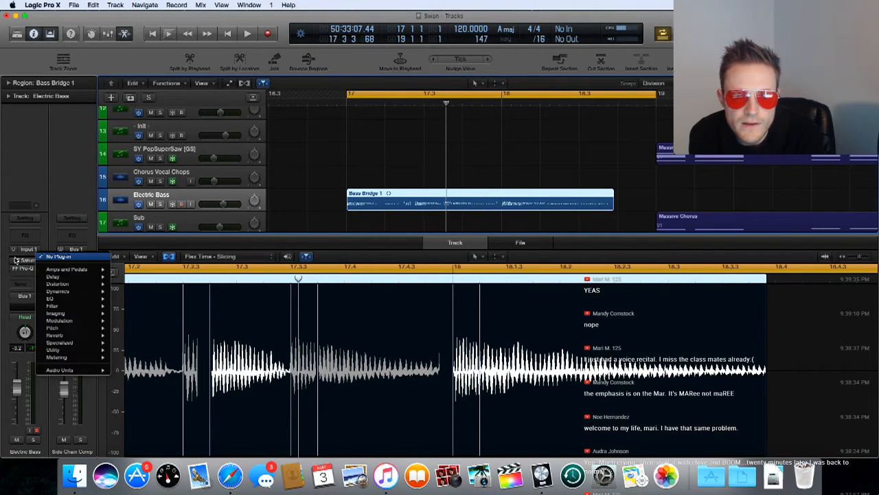
mouse_move(70, 370)
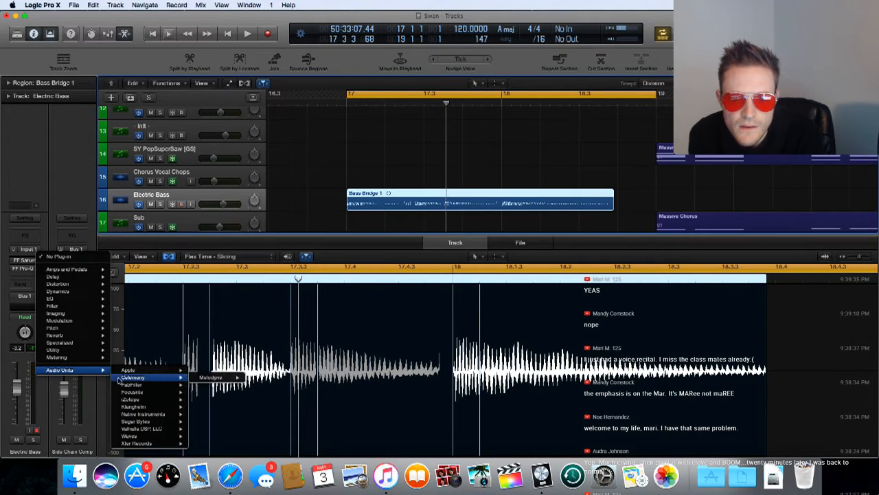
mouse_move(142, 415)
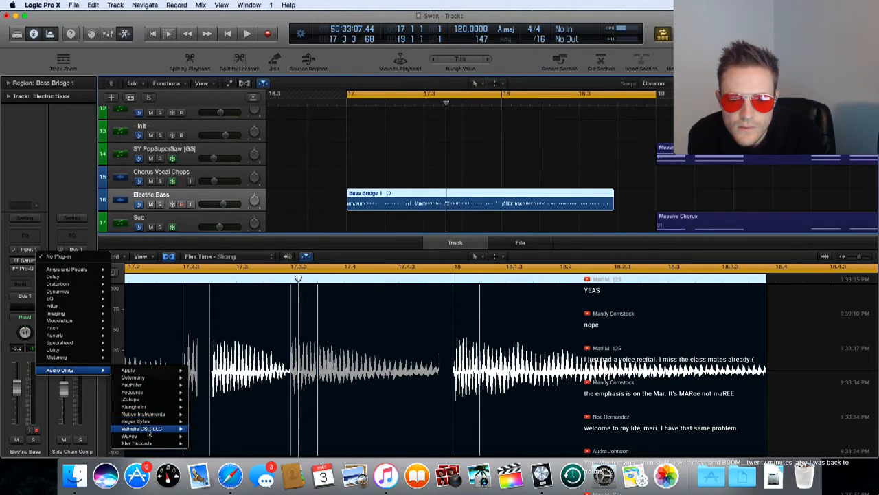
mouse_move(134, 436)
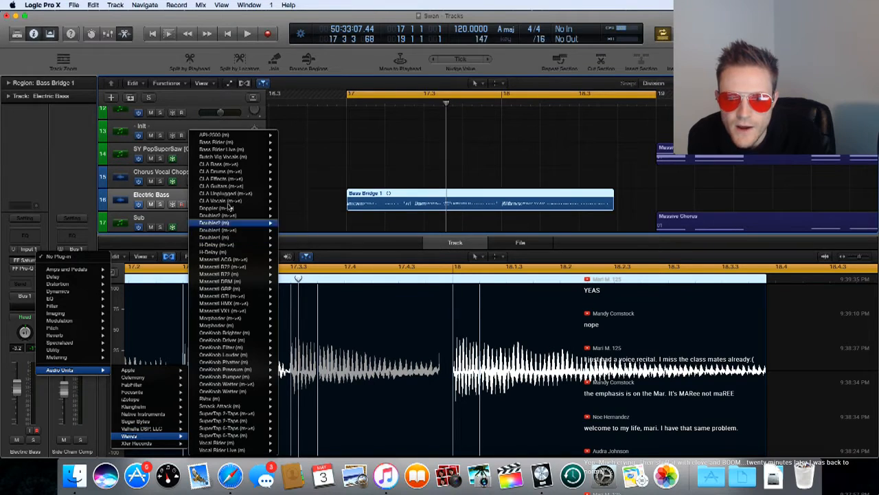
mouse_move(245, 143)
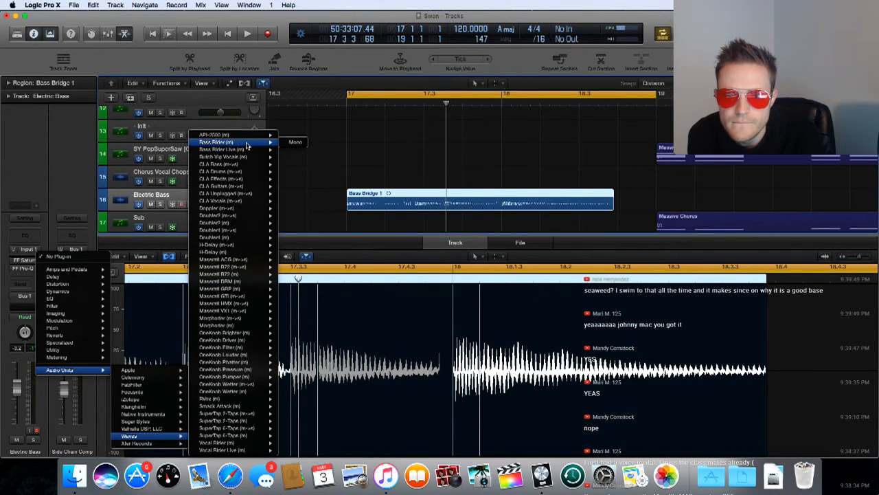
left_click(294, 143)
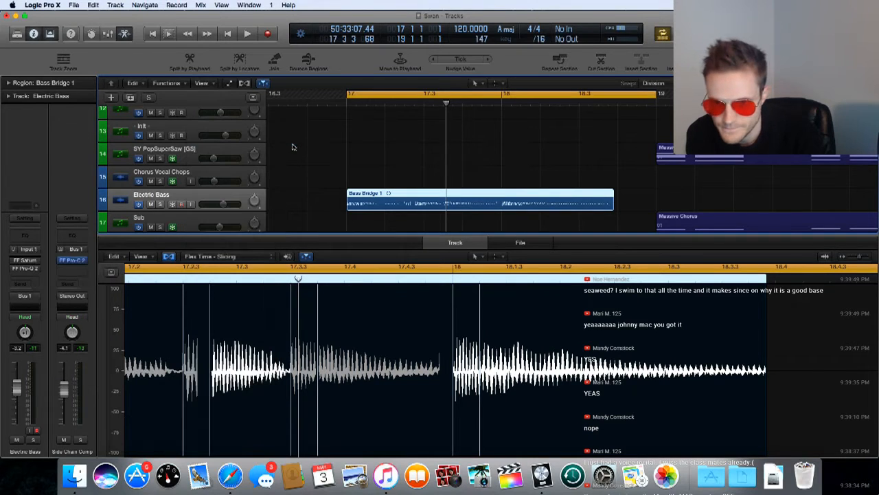
- Narrow Bass Rider's gain range from both ends while the bass plays, bringing the lower limit in further, and close the plug-in
key("space")
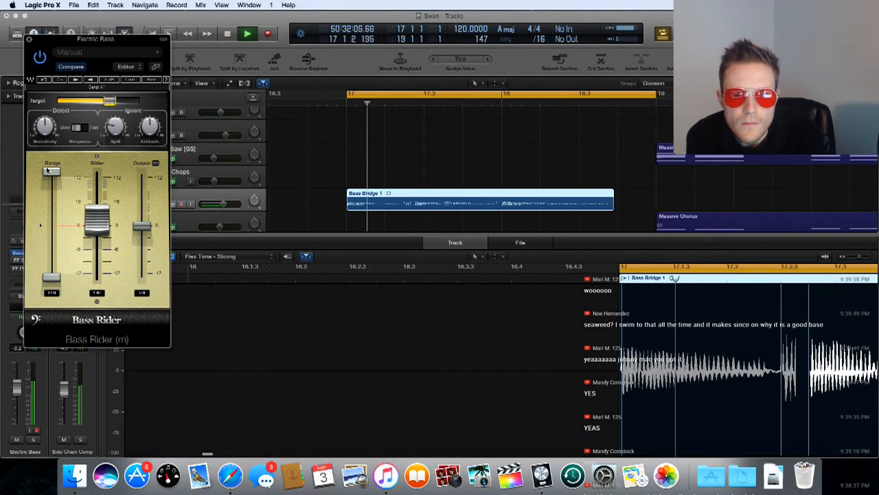
left_click_drag(51, 178, 51, 187)
left_click_drag(51, 279, 51, 246)
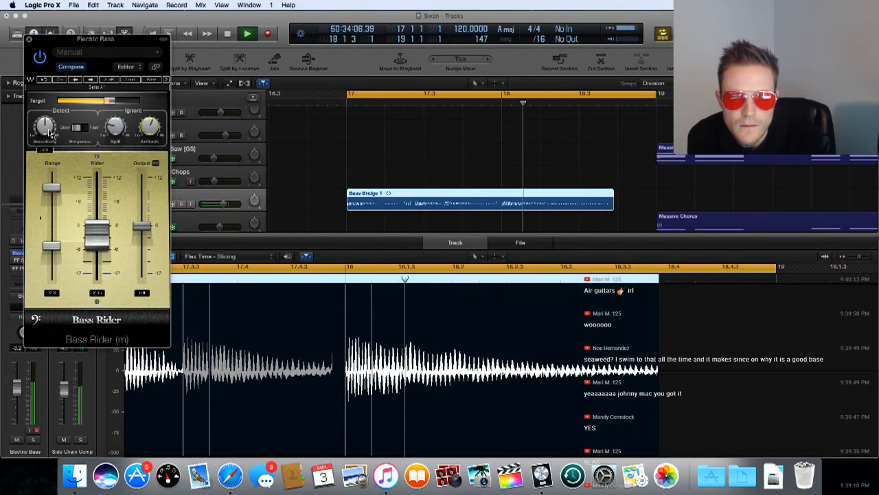
left_click(29, 40)
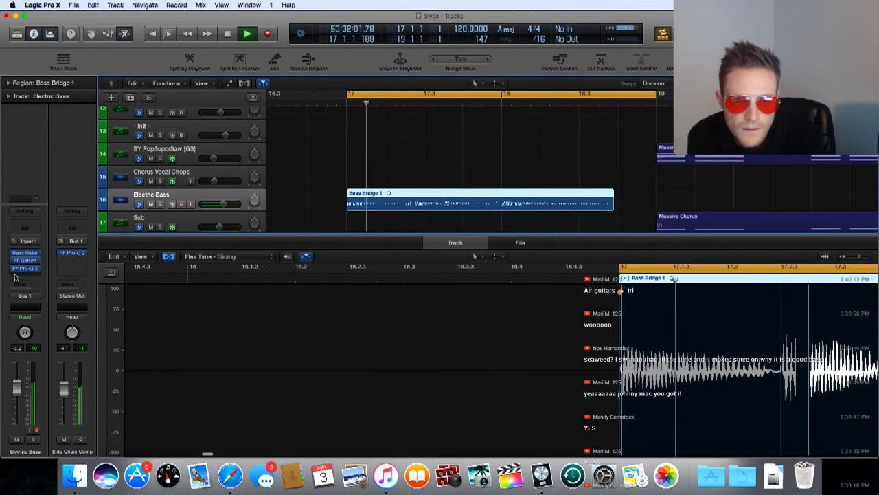
left_click(20, 274)
mouse_move(31, 370)
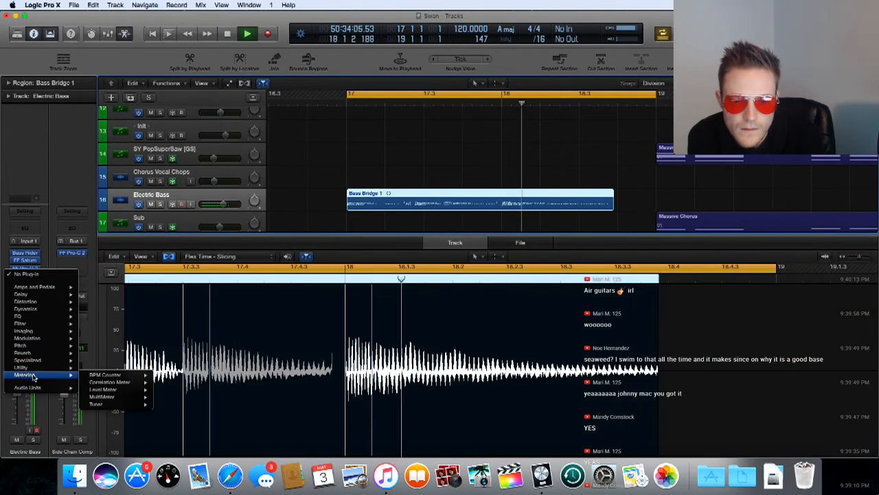
mouse_move(142, 377)
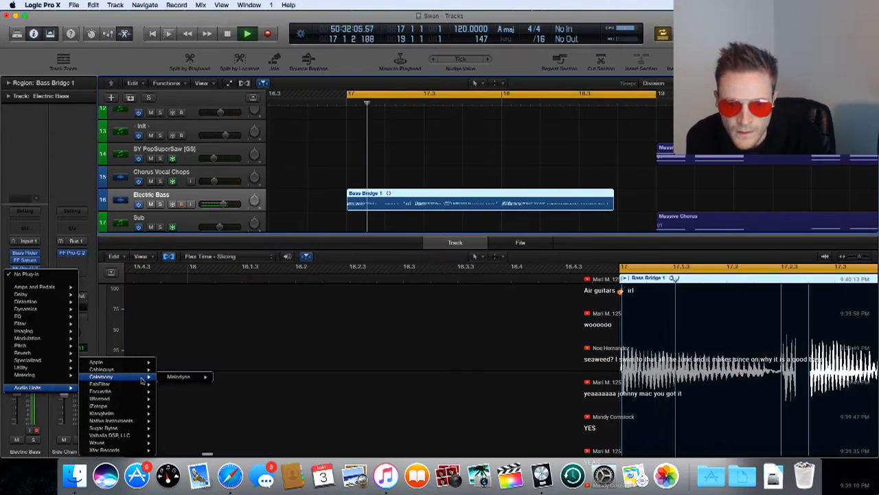
key("Escape")
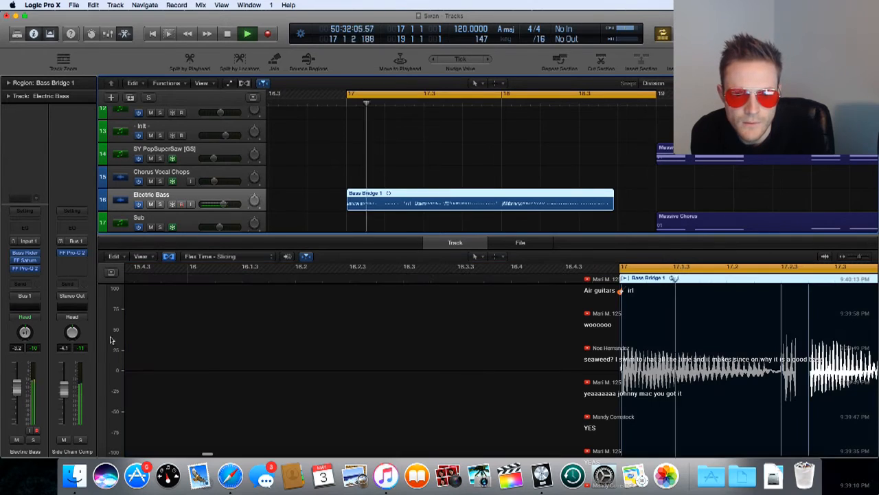
- Insert a stereo FabFilter Pro-C 2 compressor after Pro-Q 2 on the Electric Bass channel
left_click(25, 274)
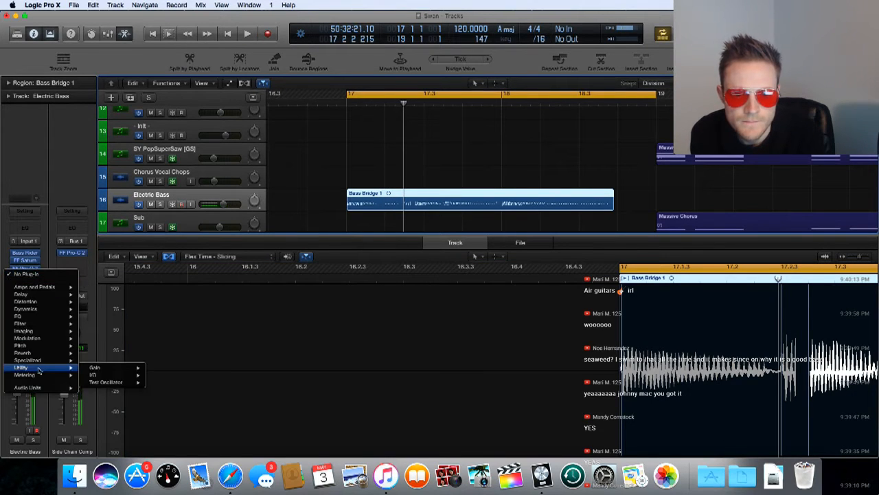
mouse_move(116, 387)
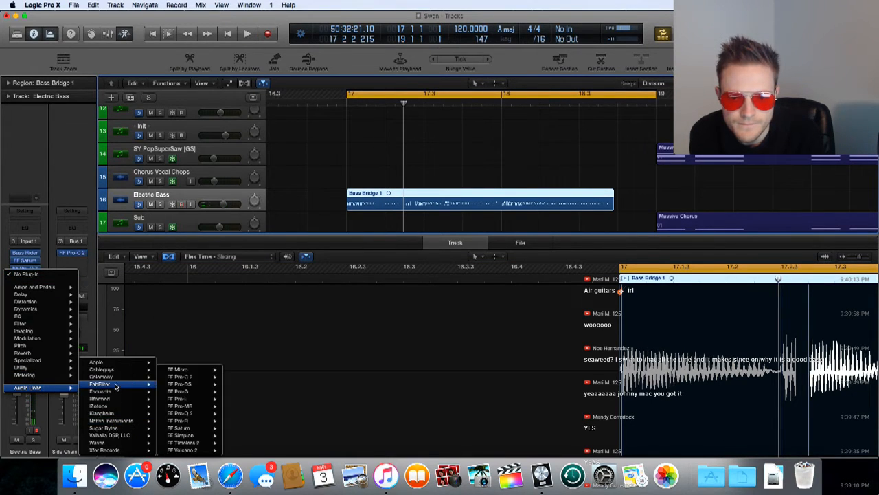
mouse_move(205, 379)
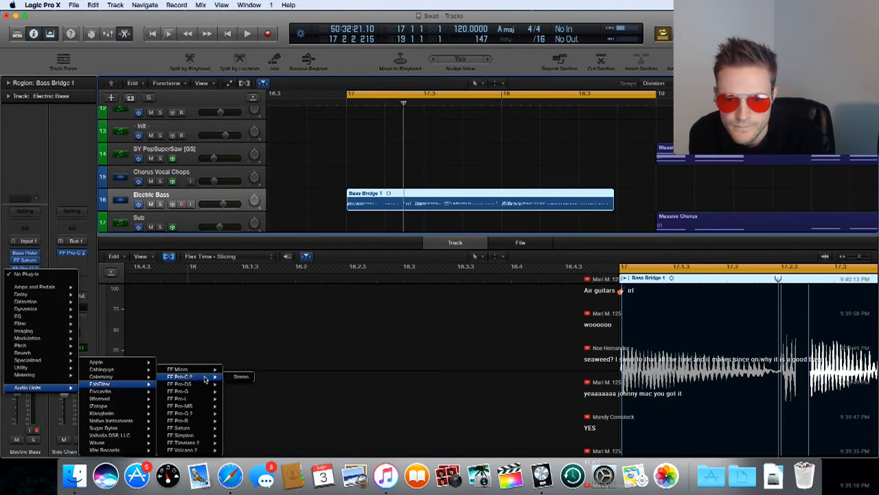
left_click(241, 377)
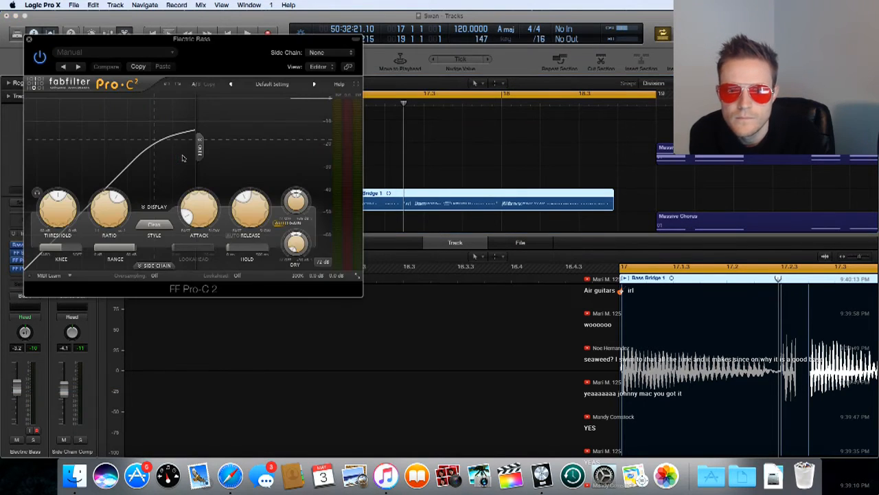
- Raise the Pro-C 2 threshold slightly above -18 dB while the bass plays, and close the compressor
key("space")
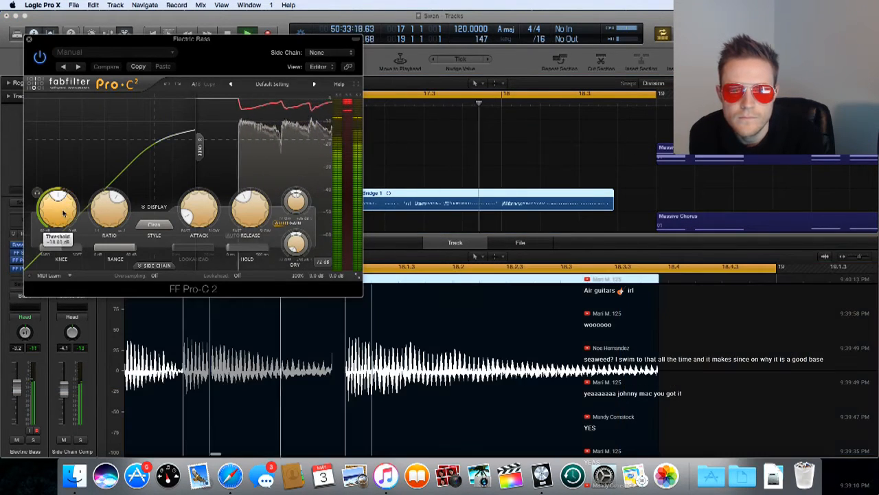
mouse_move(62, 211)
left_mouse_down()
mouse_move(67, 197)
mouse_move(65, 208)
left_mouse_up()
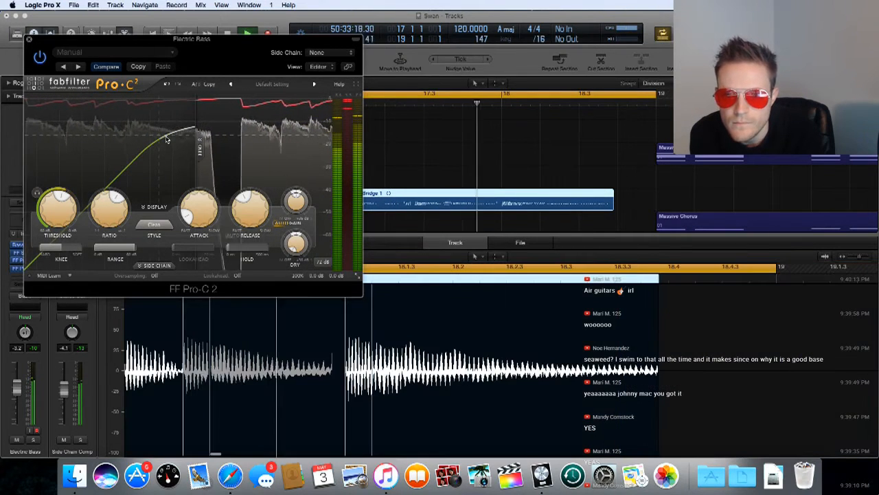
left_click(29, 40)
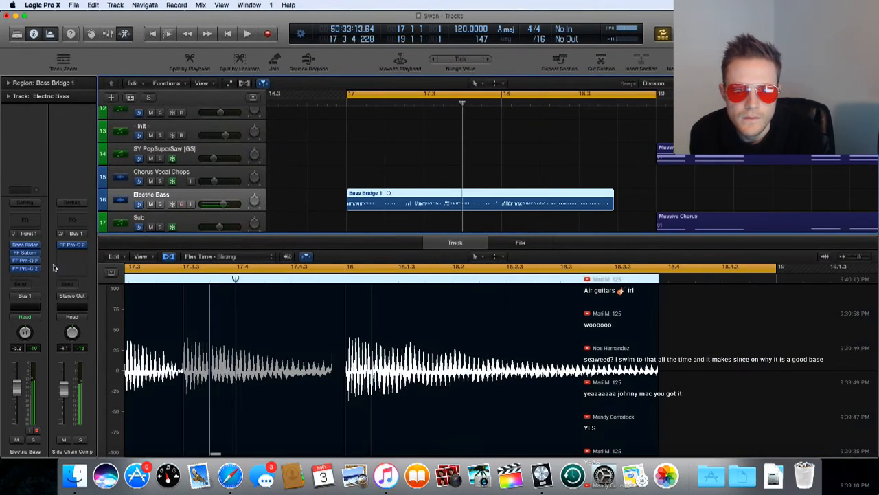
- Insert the stereo Waves CLA Bass plug-in after Pro-C 2 on the Electric Bass channel
left_click(13, 277)
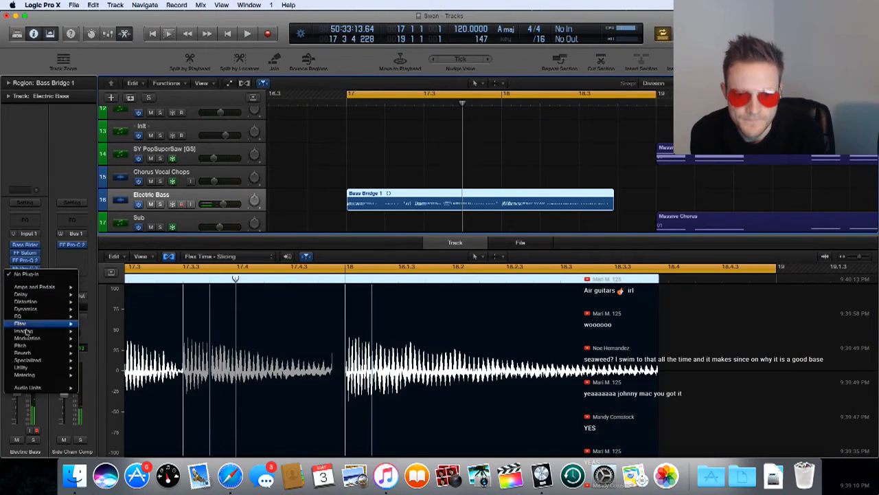
mouse_move(43, 390)
mouse_move(97, 385)
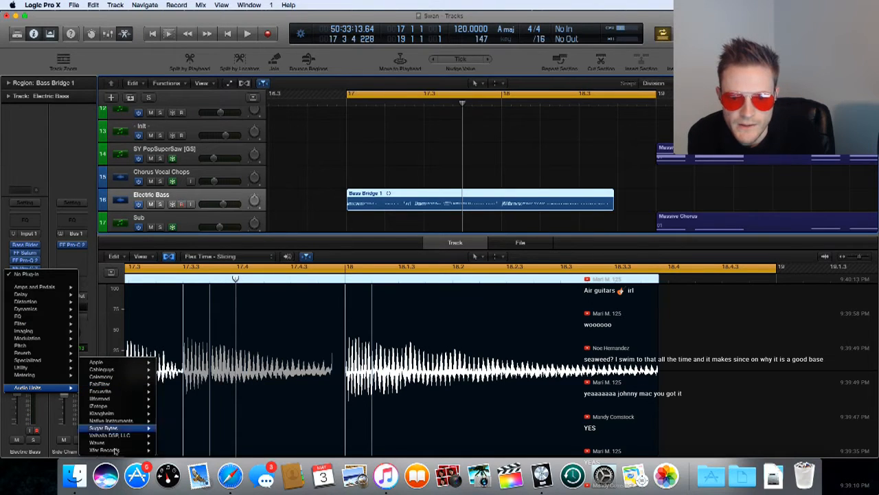
mouse_move(96, 442)
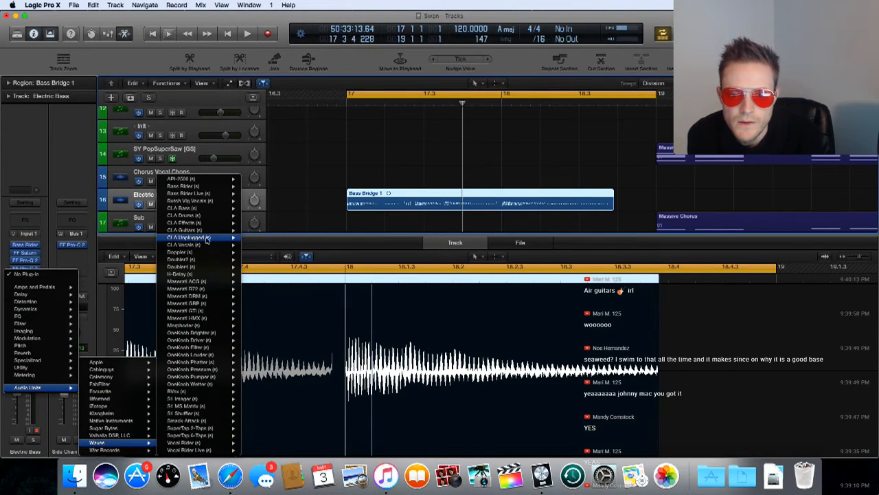
mouse_move(206, 208)
left_click(255, 210)
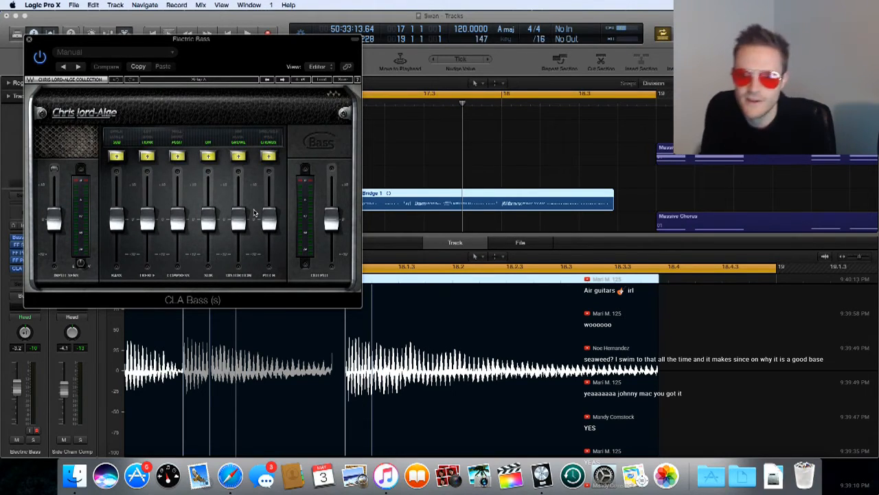
- Audition the CLA Bass factory presets from Clean Edge onward while the bass plays, settle on Quake, and close the plug-in
left_click(320, 81)
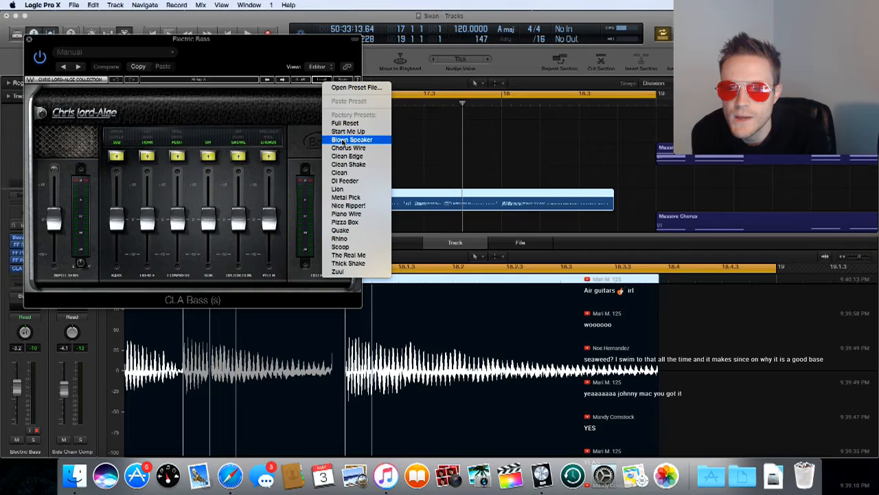
left_click(347, 156)
key("space")
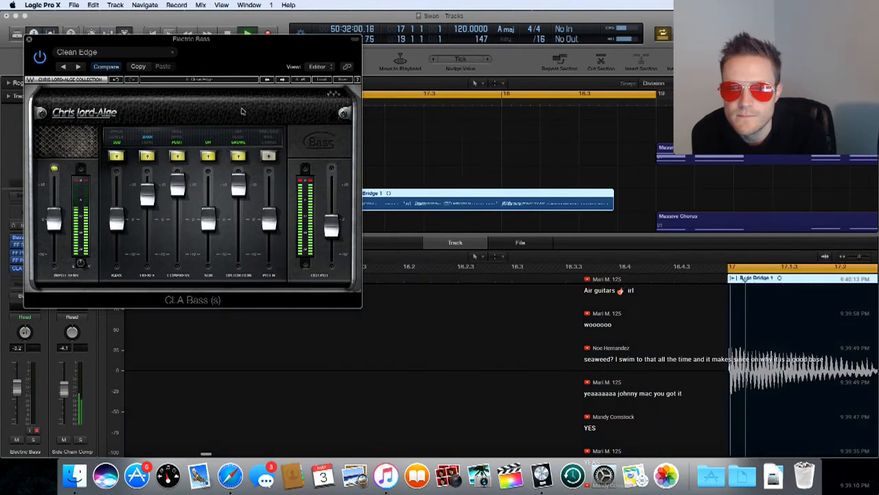
left_click(283, 80)
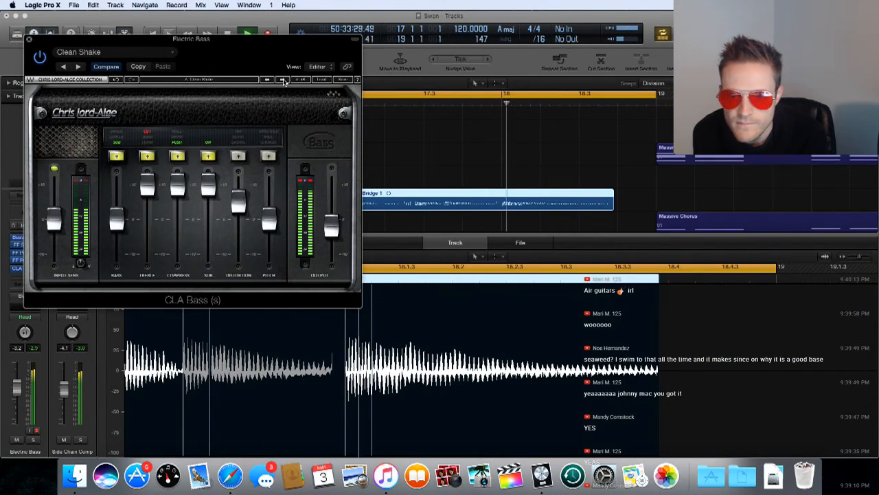
left_click(283, 81)
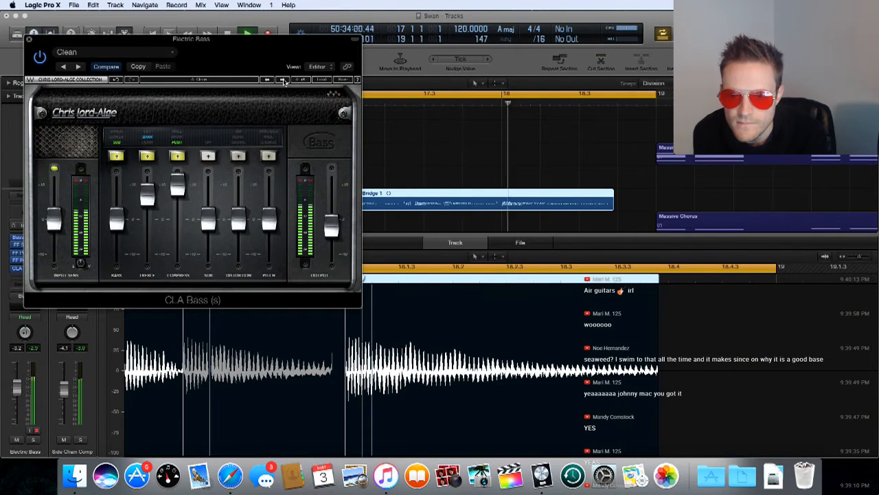
left_click(283, 81)
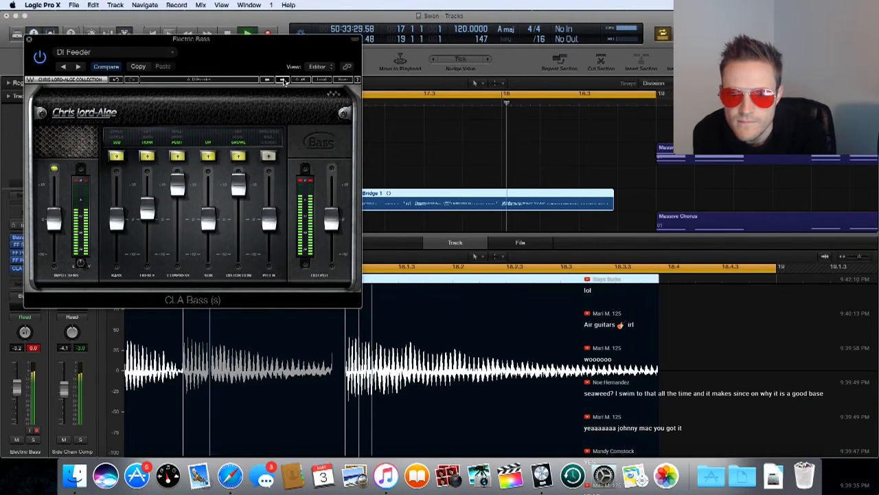
left_click(283, 80)
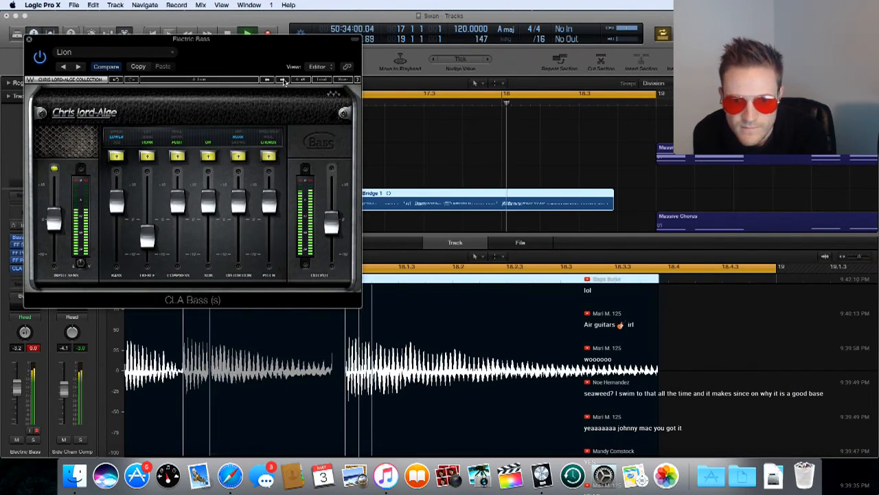
left_click(283, 80)
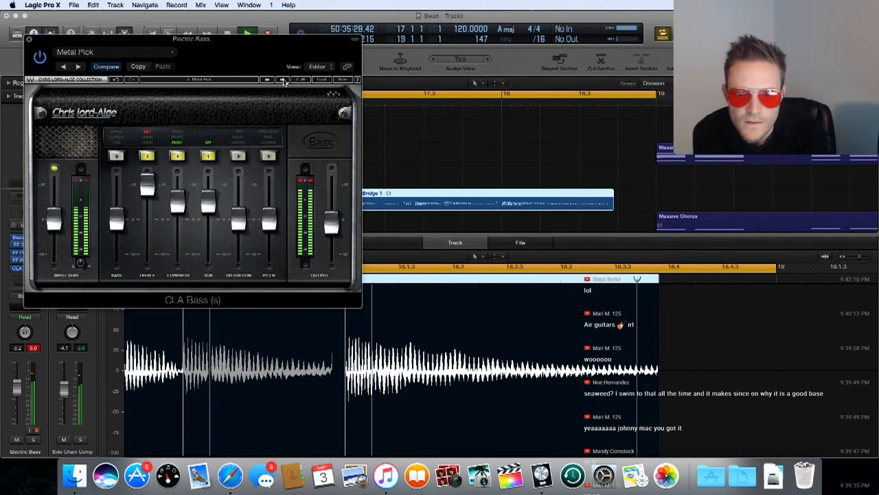
left_click(283, 80)
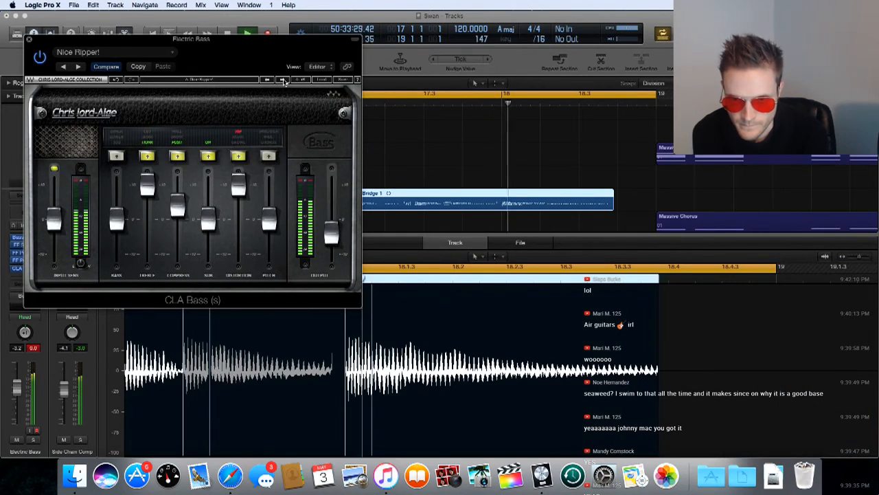
left_click(283, 80)
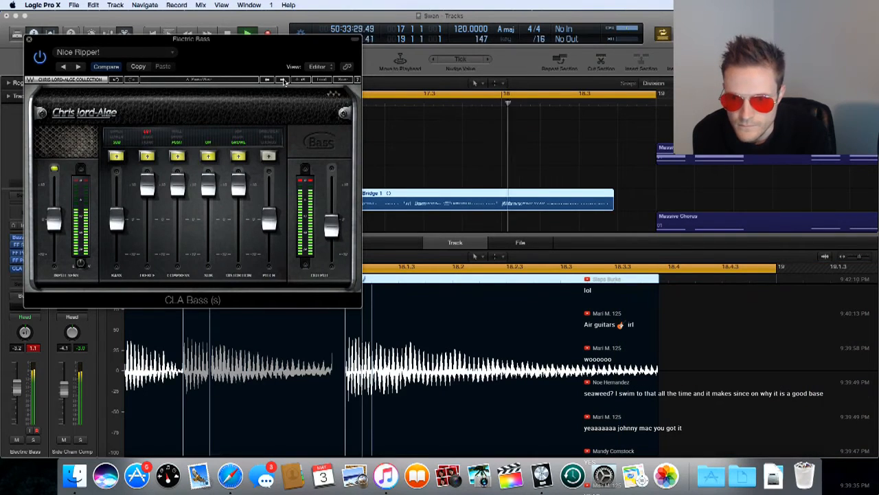
left_click(283, 80)
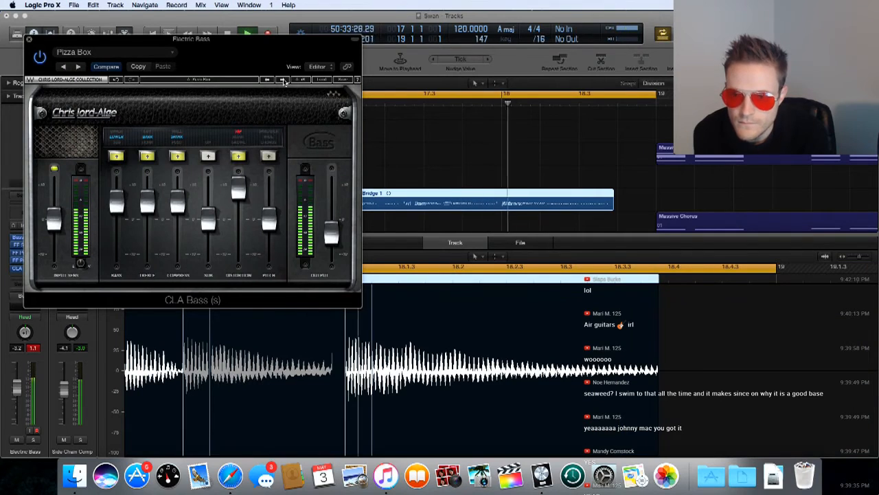
left_click(283, 80)
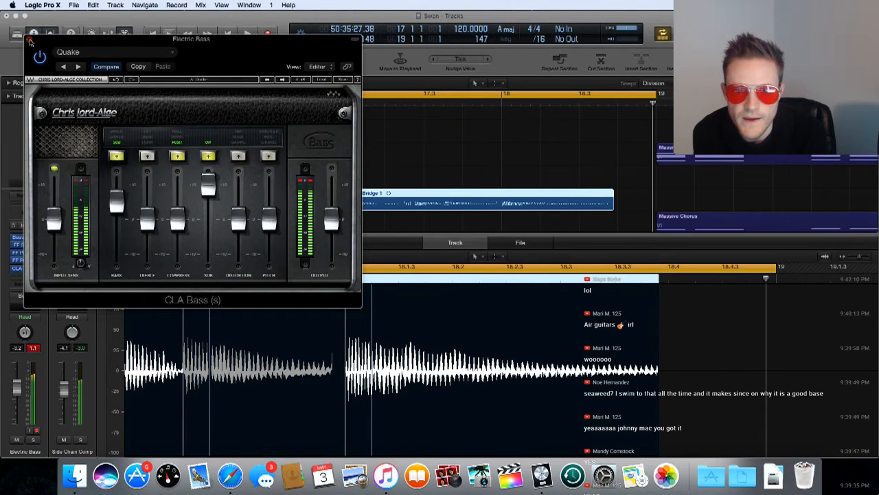
key("space")
left_click(30, 42)
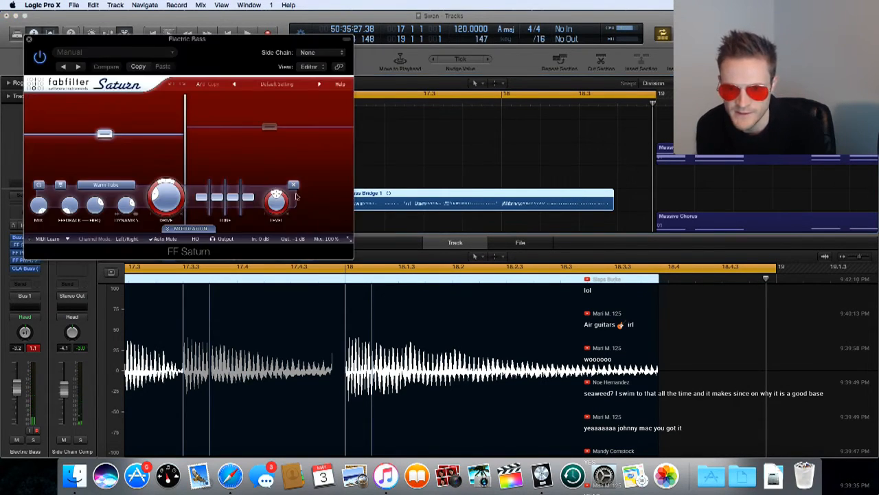
- Lower Saturn's Band 2 level to about +1.2 dB, check it against the playing bass, and close the plug-in
left_click_drag(268, 129, 267, 134)
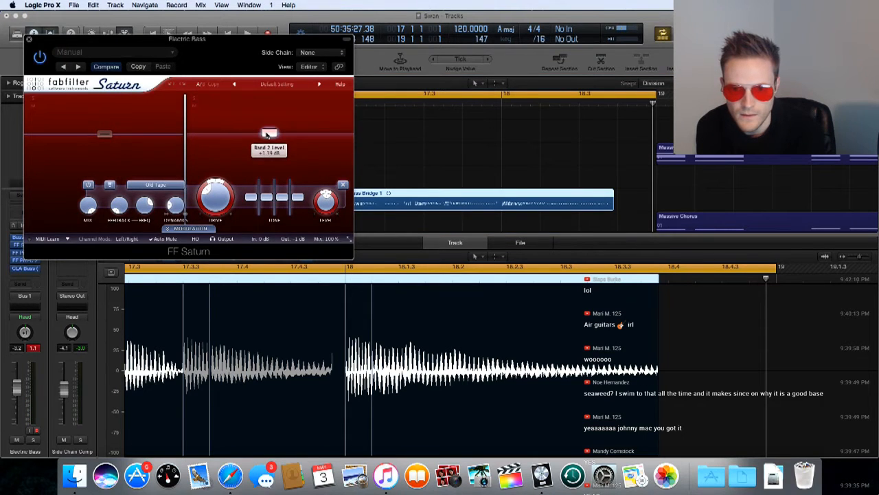
key("space")
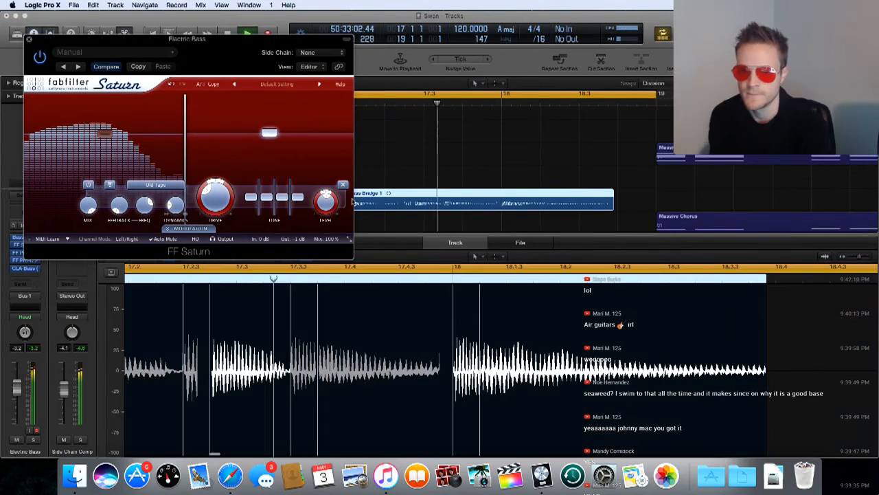
key("space")
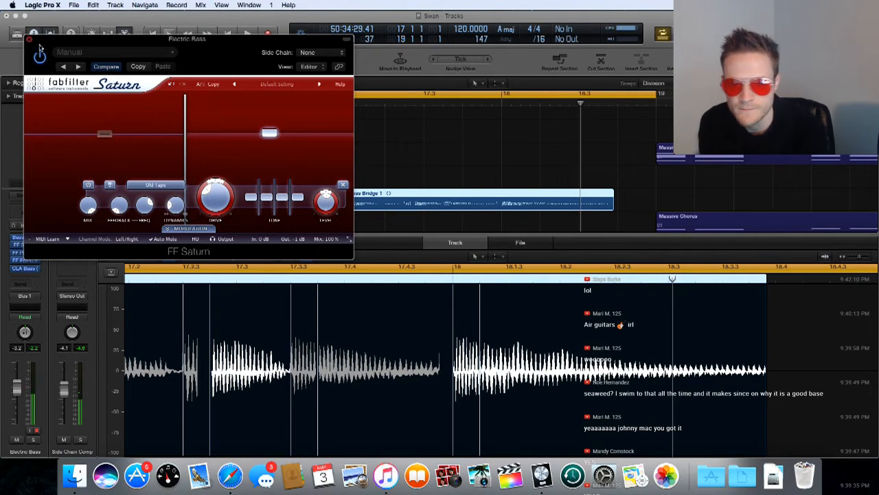
key("space")
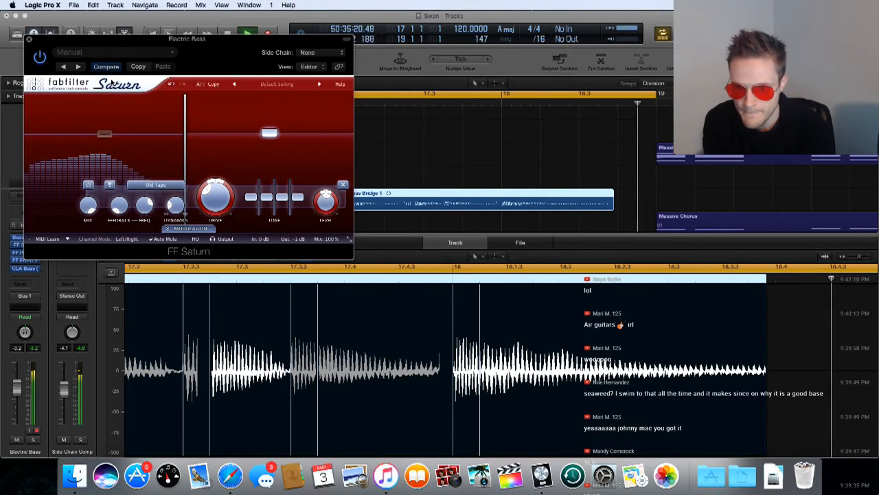
left_click(30, 41)
- In CLA Bass, lower the Sub fader and raise Distortion slightly while the bass plays, and close the plug-in
left_click(24, 268)
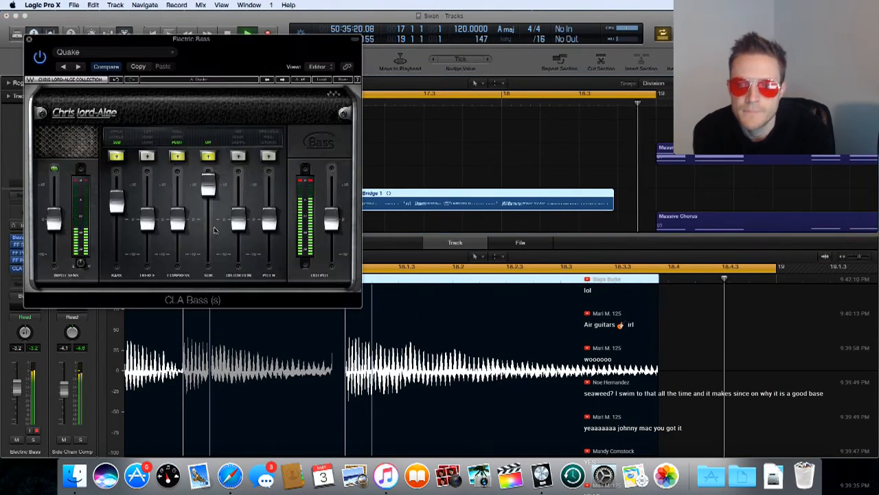
left_click_drag(237, 222, 208, 210)
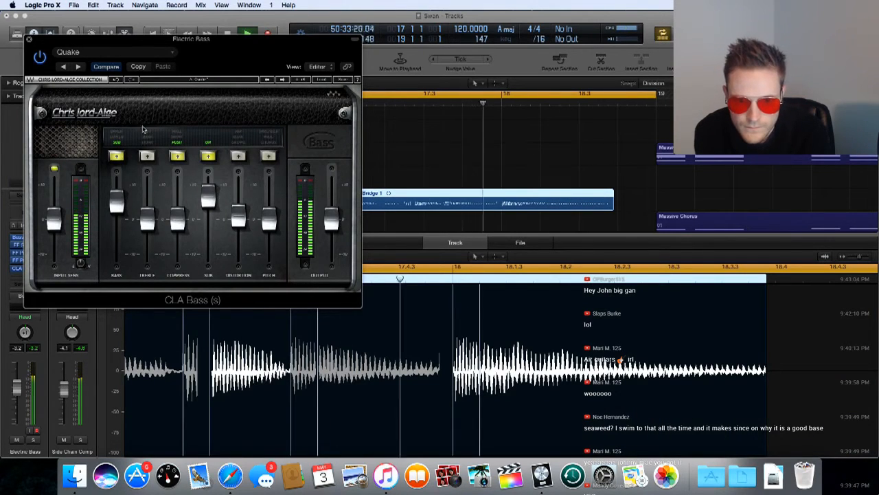
key("space")
left_click(29, 39)
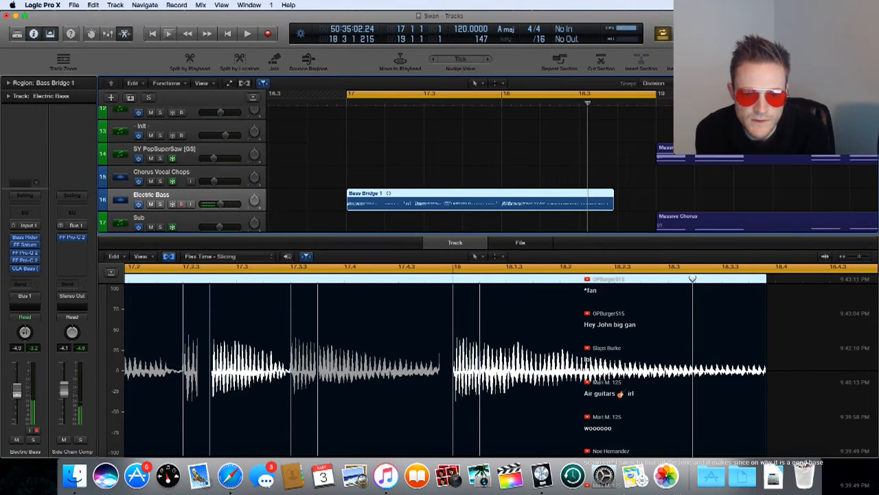
- Lower the Electric Bass channel volume to -10.2 dB while the bridge plays
key("space")
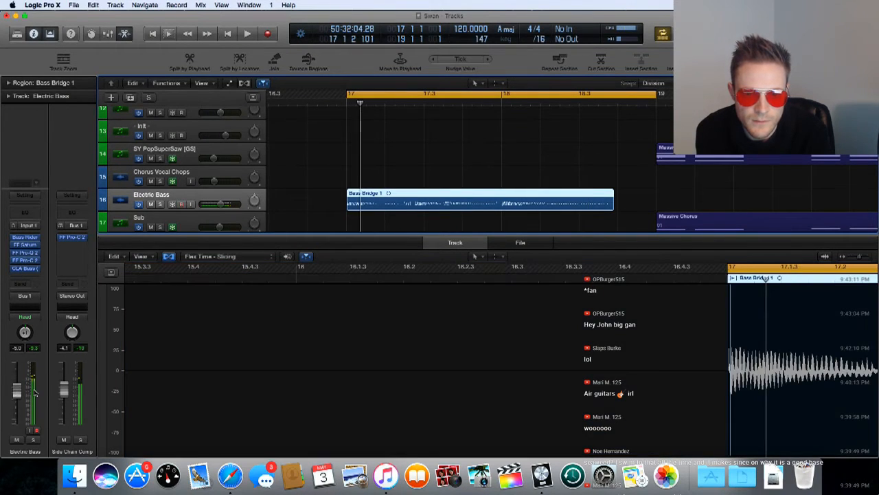
left_click_drag(17, 391, 19, 403)
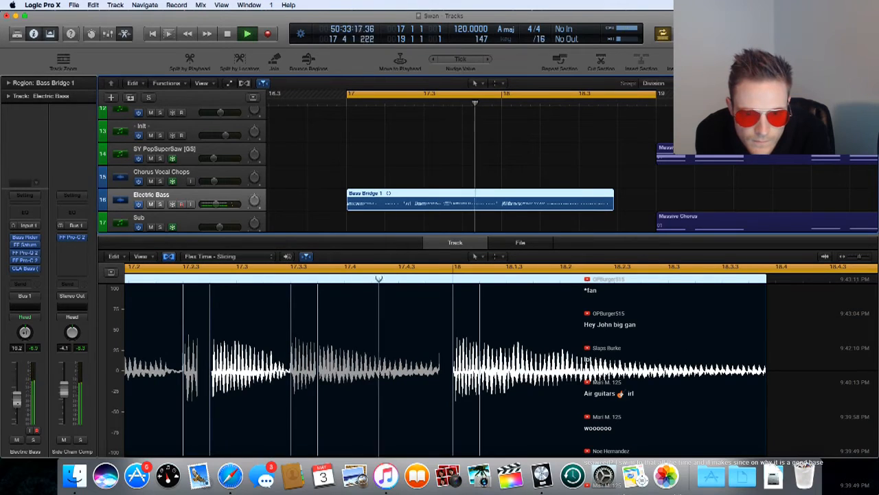
key("space")
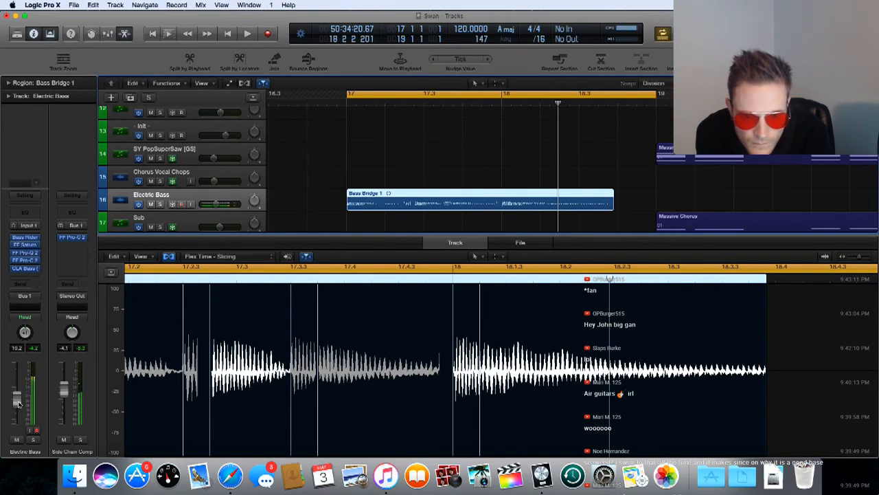
key("space")
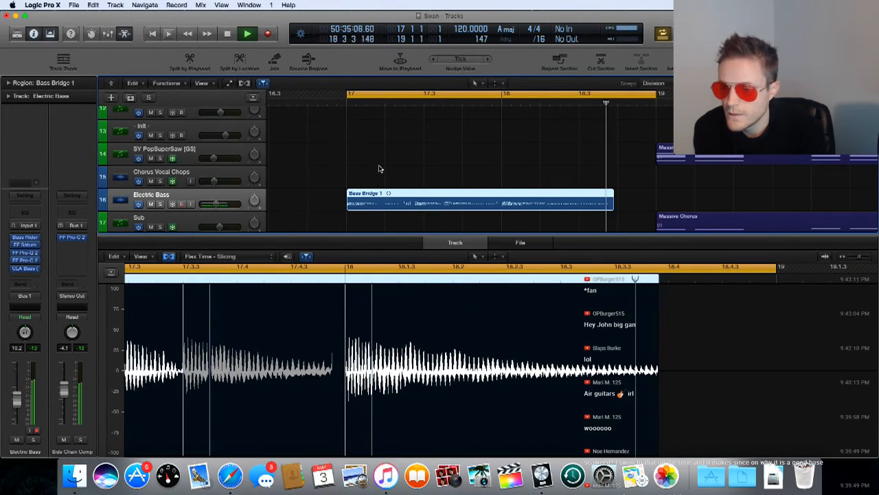
key("space")
- Turn off cycle mode and play the project from bar 17 through the bridge into the chorus
left_click(448, 94)
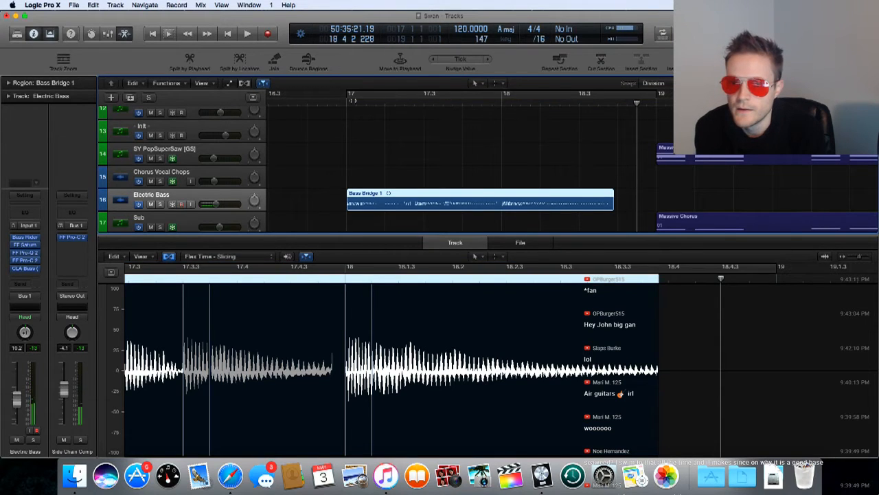
left_click(347, 101)
key("space")
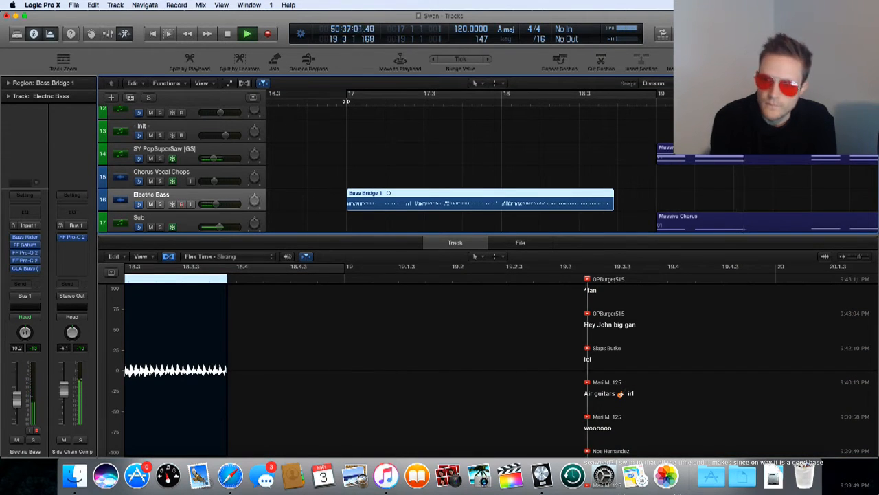
key("space")
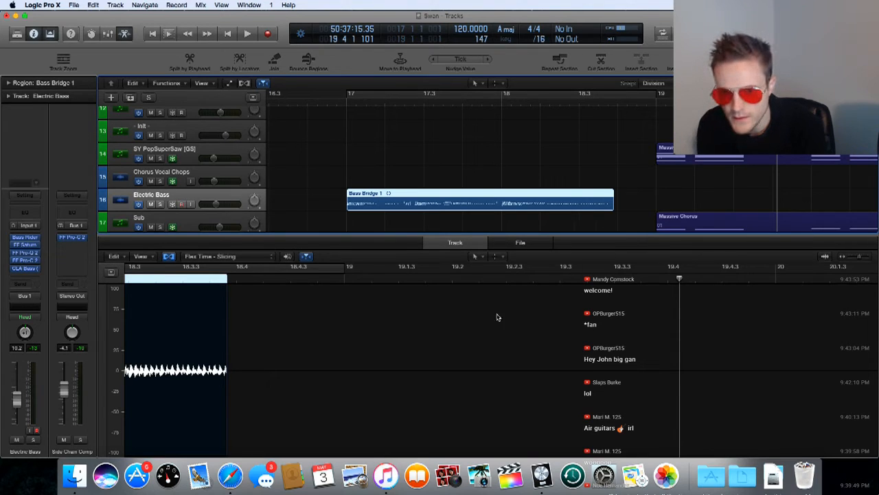
- Close the audio editor and listen to the arrangement from about bar 16 through the bridge into the chorus
key("e")
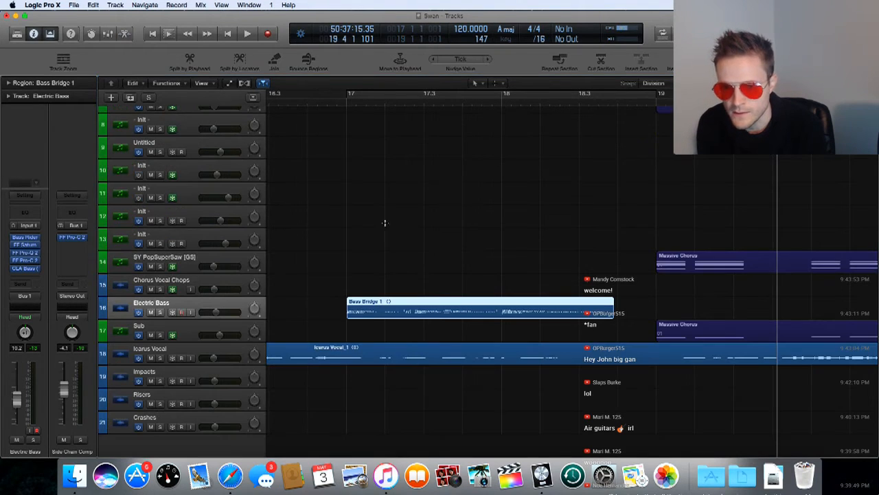
scroll(346, 308, "down", 10)
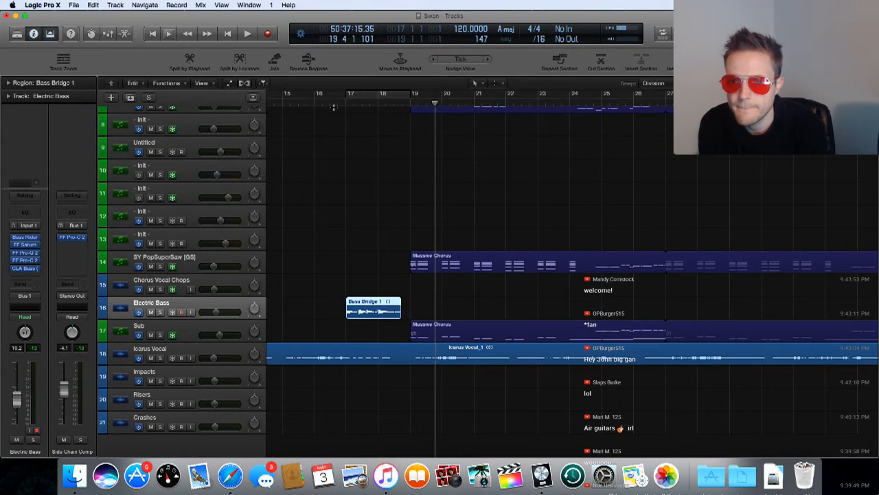
left_click(313, 102)
key("space")
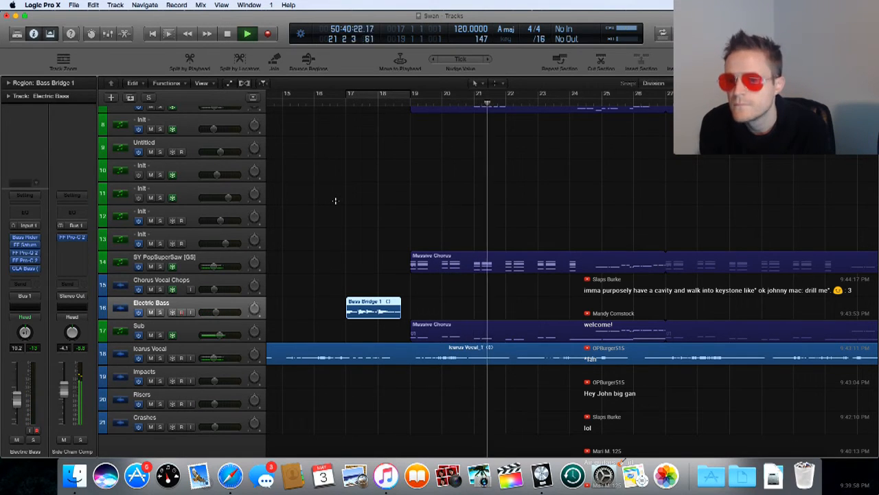
key("space")
scroll(336, 200, "up", 5)
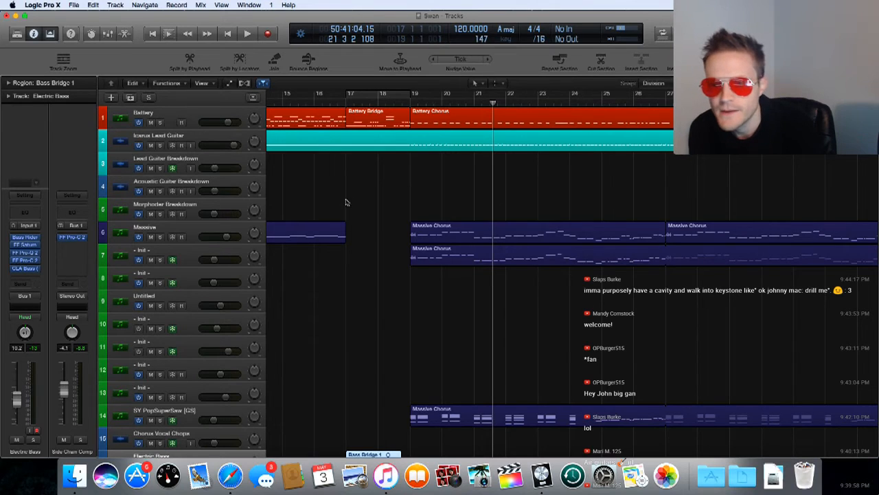
scroll(345, 199, "left", 15)
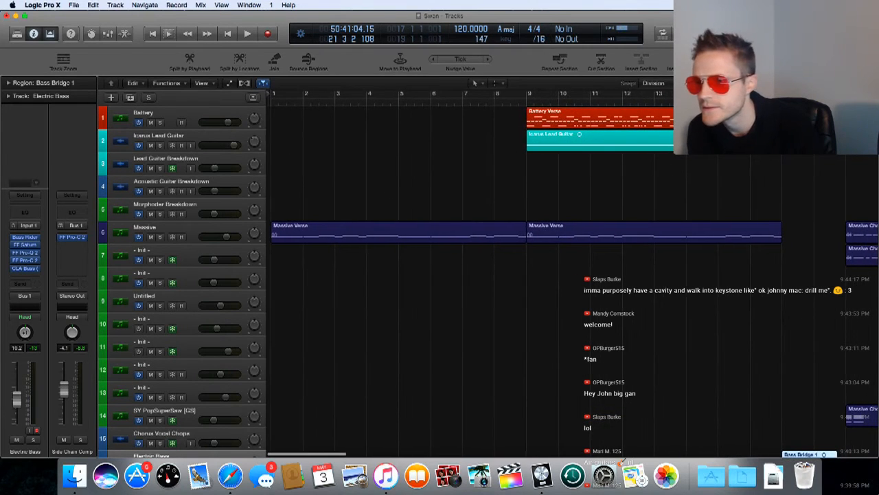
- Play the arrangement from bar 1 through the intro into the verse, stopping around bar 13
key("super+Left")
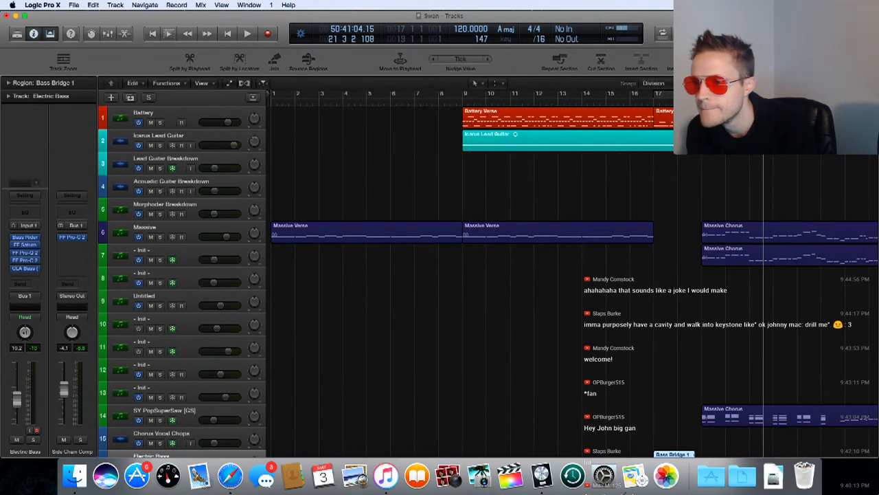
left_click_drag(675, 454, 675, 334)
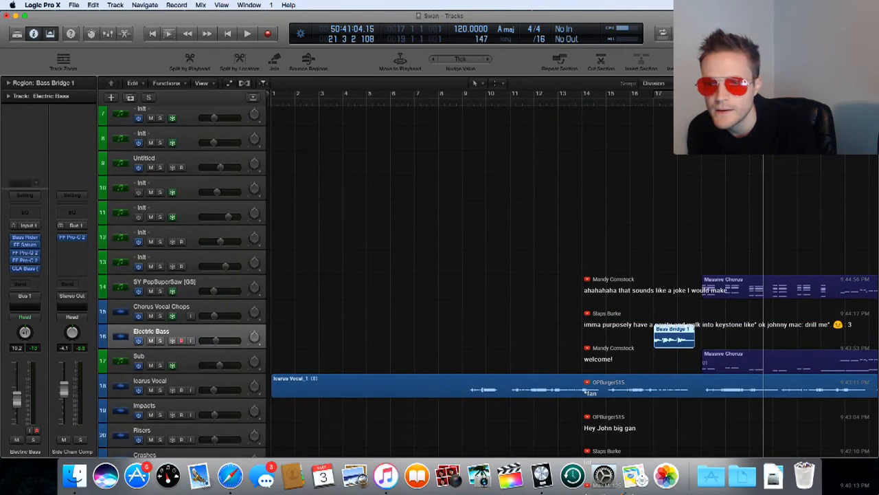
scroll(356, 273, "up", 8)
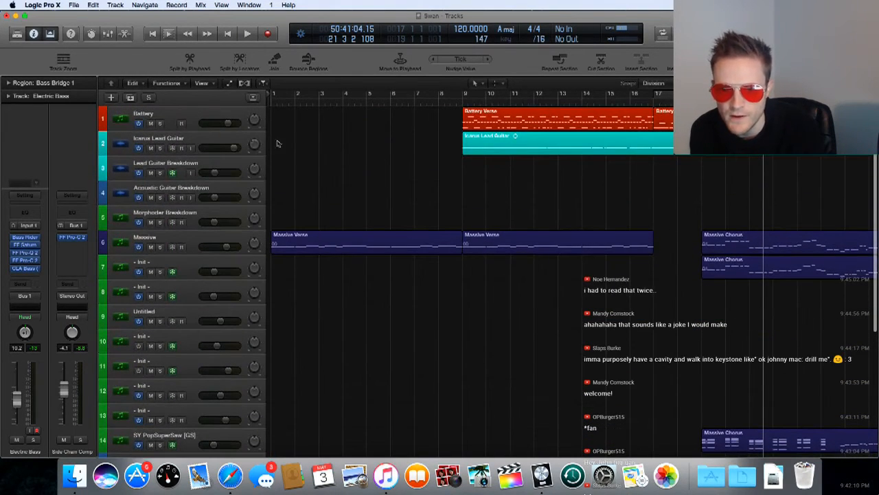
left_click(271, 103)
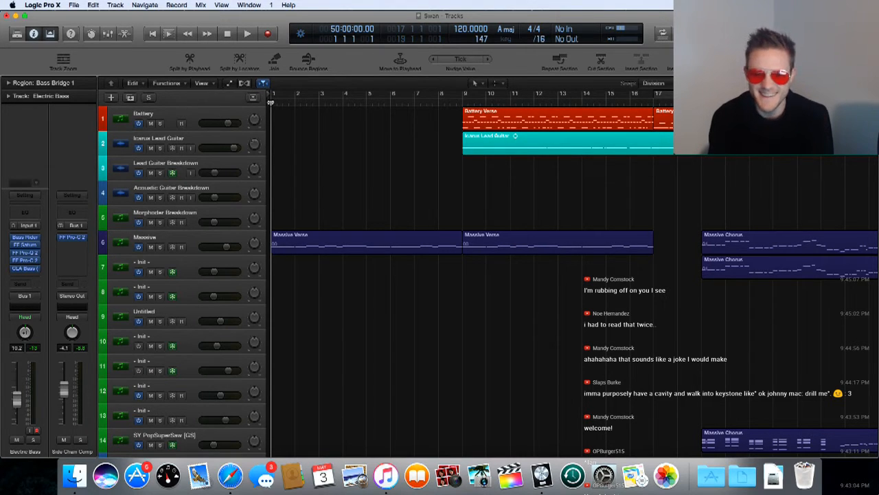
key("space")
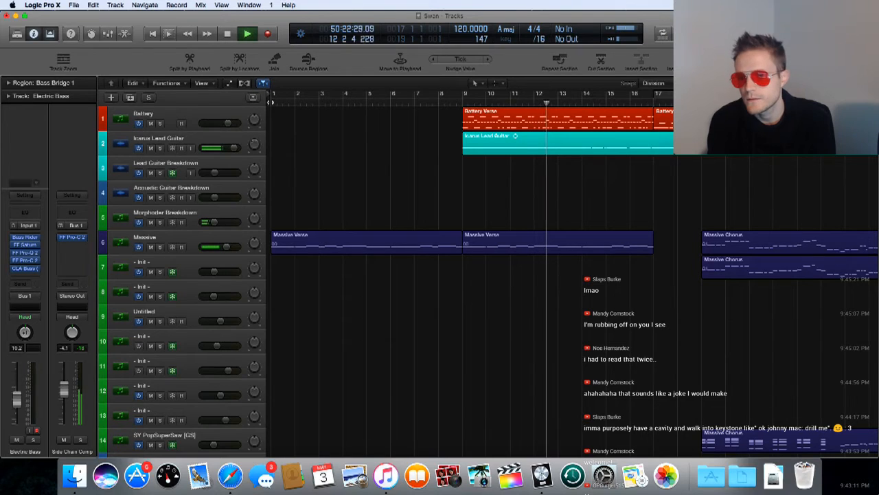
key("space")
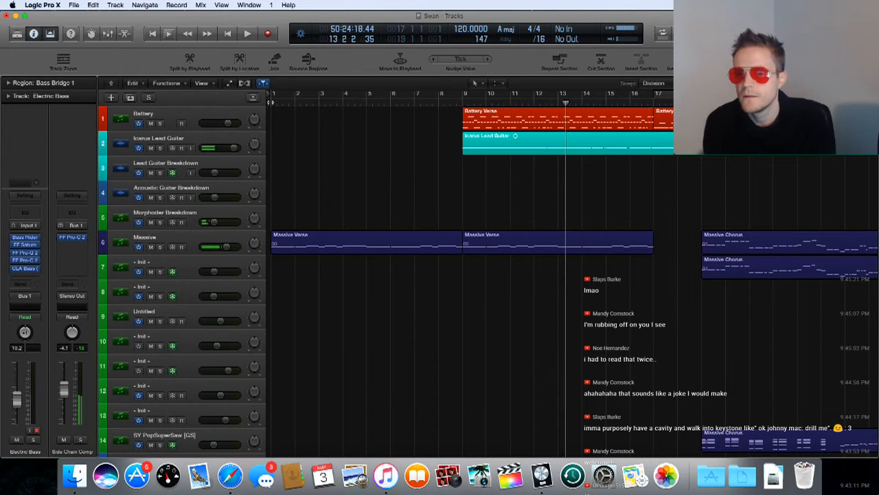
- Open the Battery Verse region in the Piano Roll and move its highest row of notes down to C#1
left_click(483, 113)
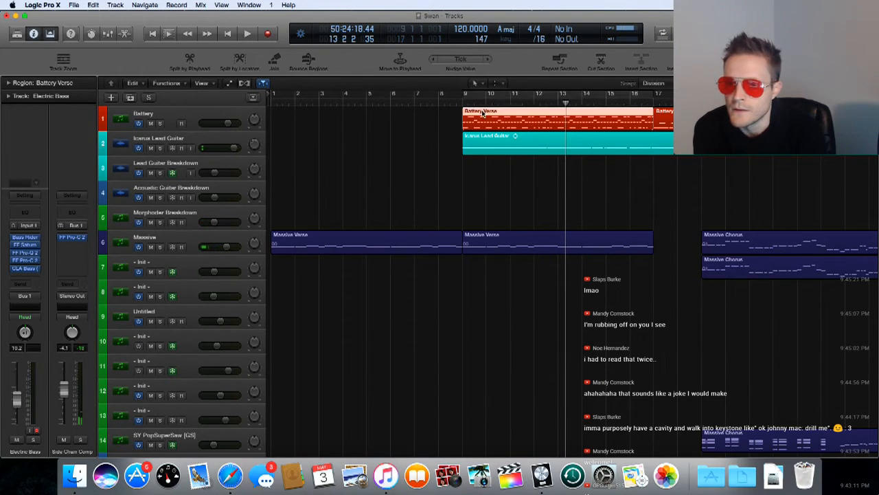
double_click(483, 113)
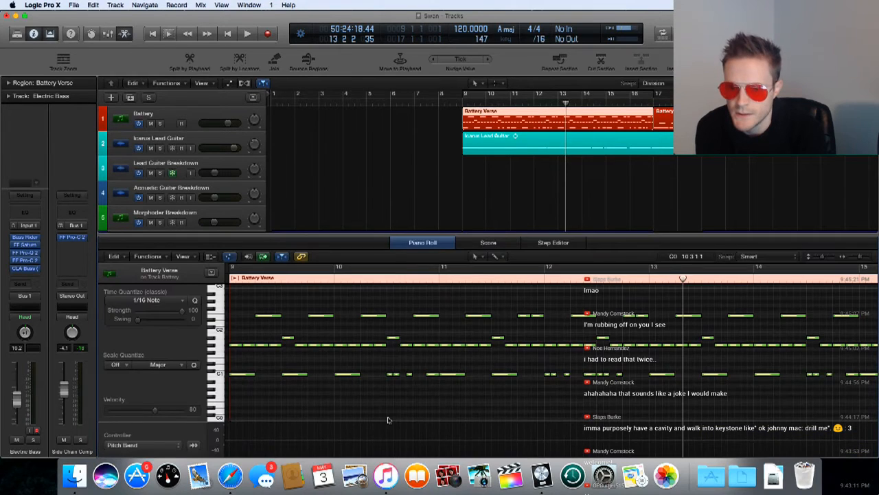
scroll(231, 360, "left", 2)
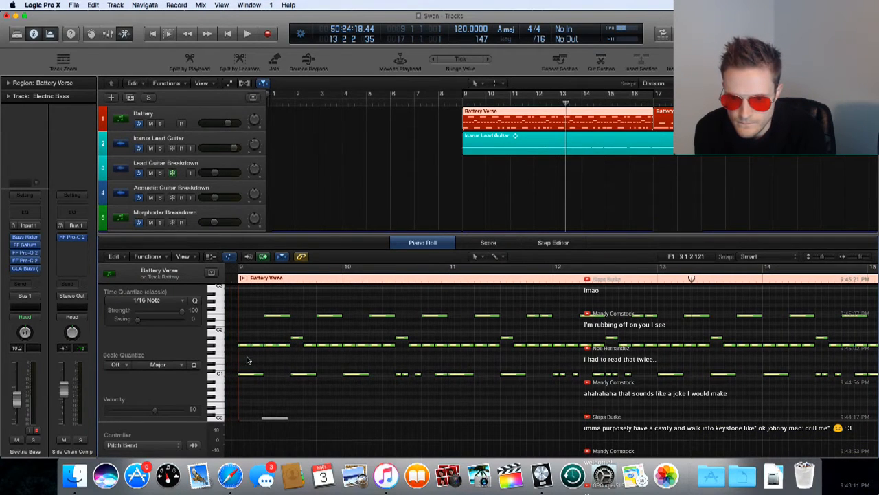
scroll(289, 360, "right", 15)
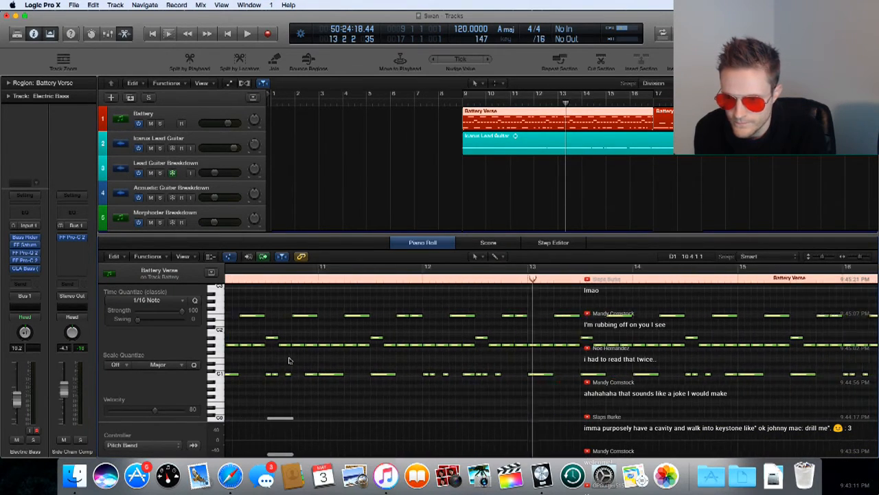
scroll(289, 360, "left", 15)
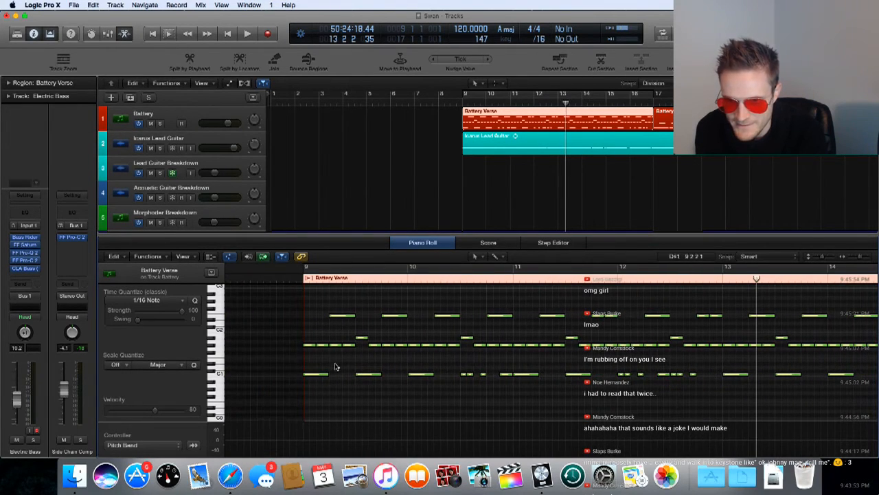
left_click(219, 318)
left_click_drag(341, 319, 344, 374)
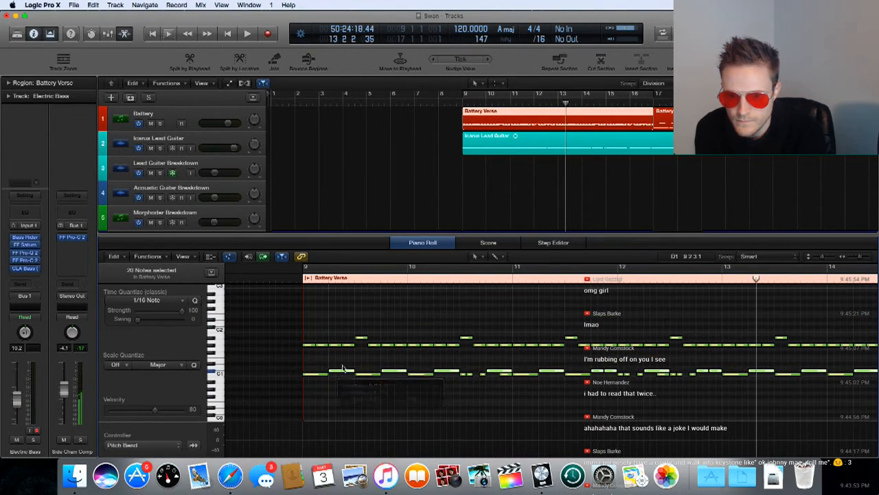
- Play the arrangement from bar 9 through the verse and bridge into the start of the chorus to check the moved drum notes
key("space")
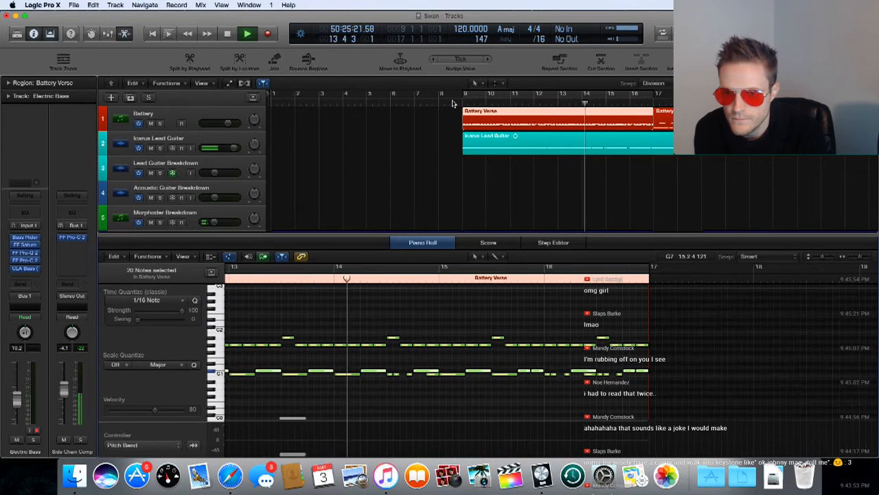
left_click(507, 161)
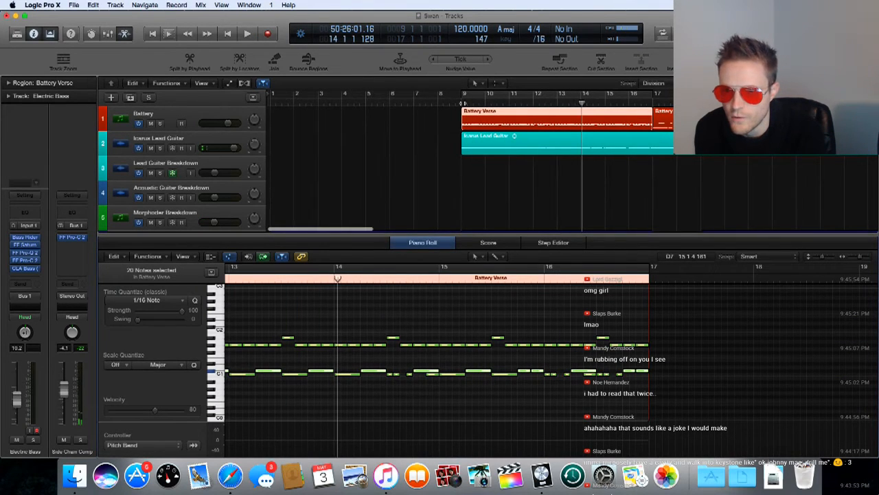
left_click(462, 102)
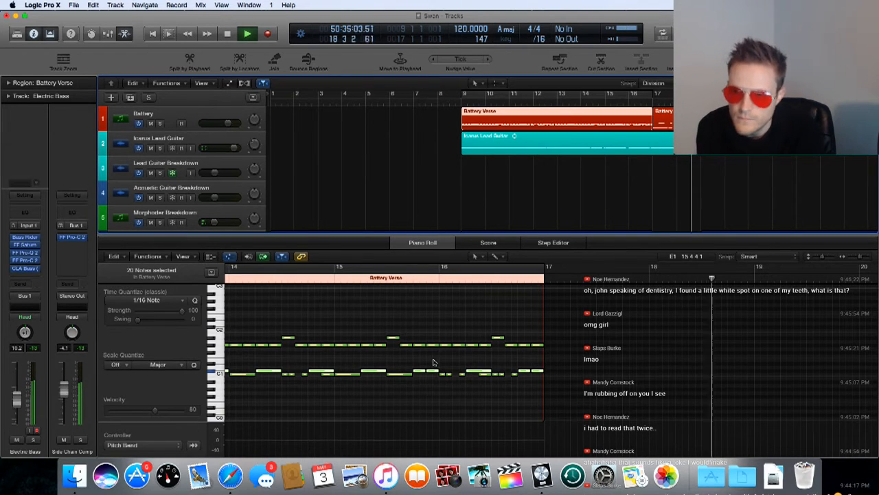
scroll(433, 362, "left", 3)
scroll(432, 362, "left", 4)
key("space")
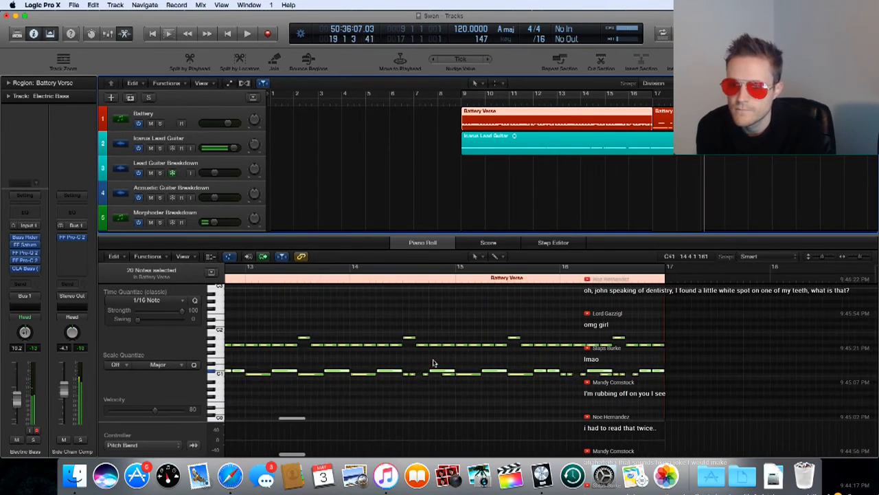
scroll(433, 363, "left", 3)
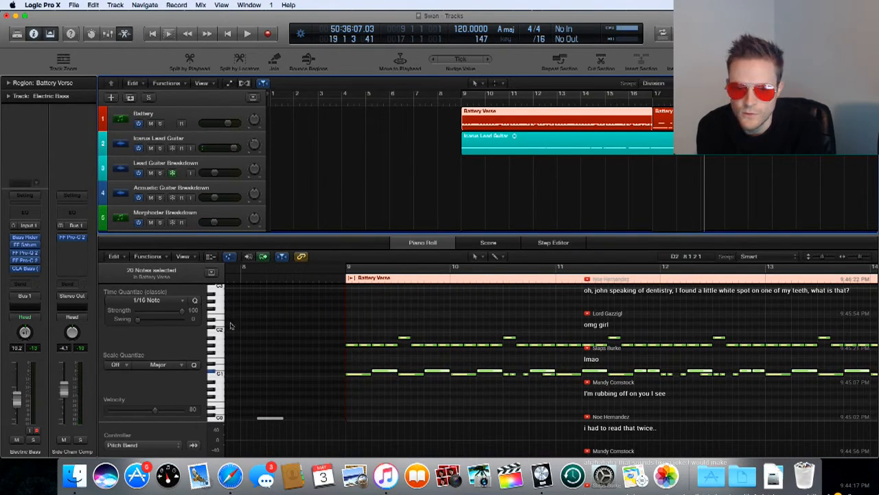
- Audition the kick, open hi-hat, closed hi-hat and first tom cells in Battery, comparing the two hi-hats repeatedly, and close the plug-in
left_click(189, 114)
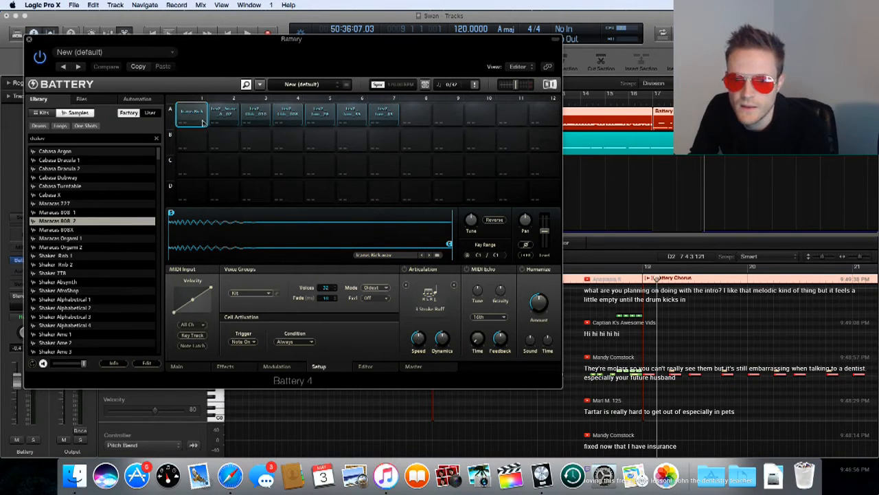
left_click(258, 115)
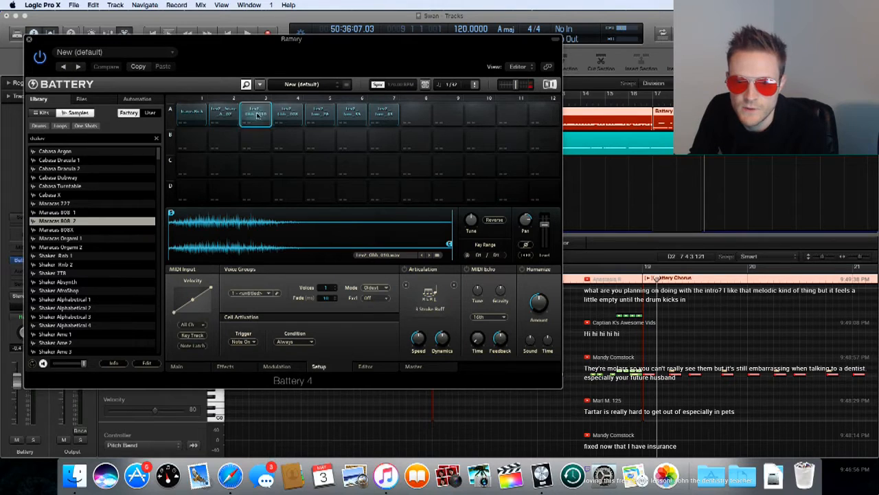
left_click(287, 116)
left_click(333, 115)
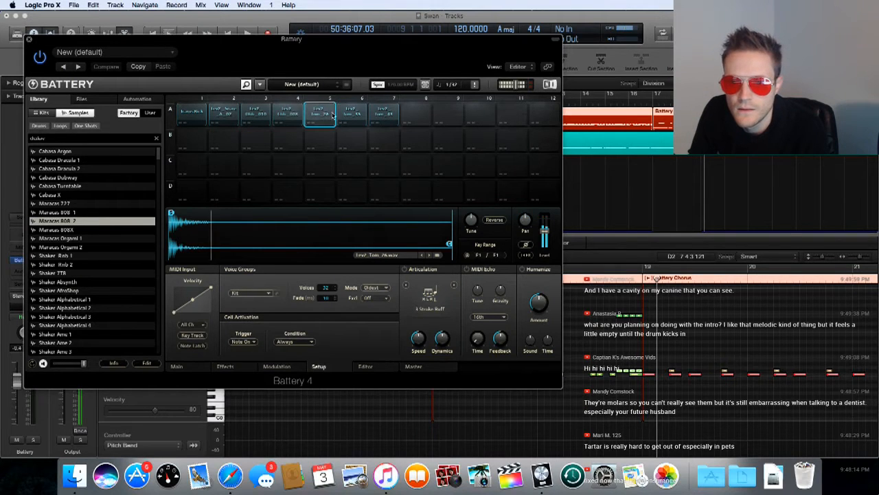
left_click(288, 114)
left_click(258, 113)
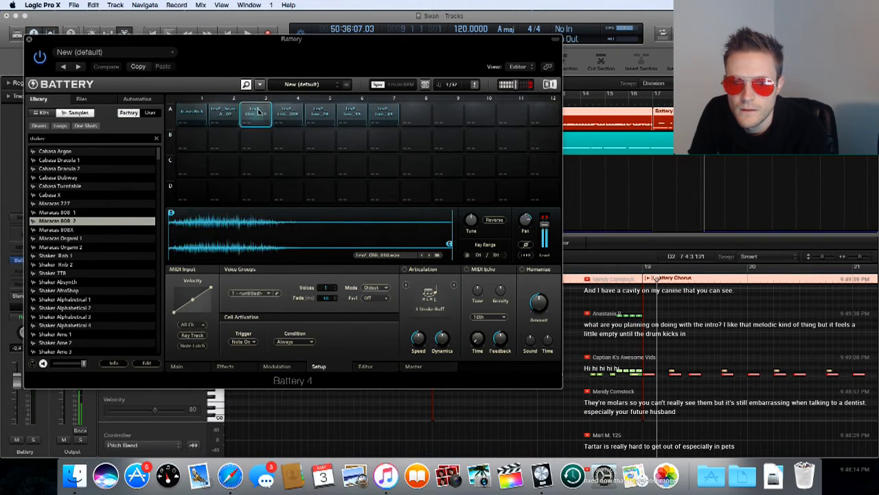
left_click(285, 114)
left_click(260, 113)
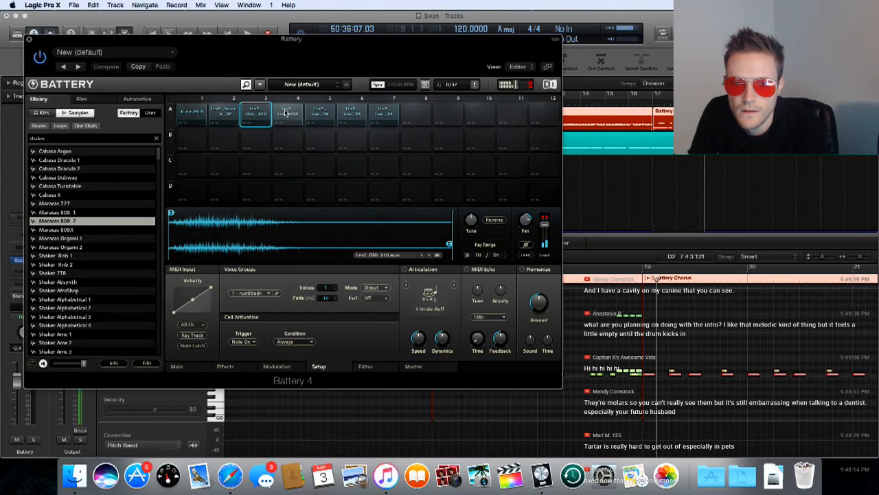
left_click(283, 113)
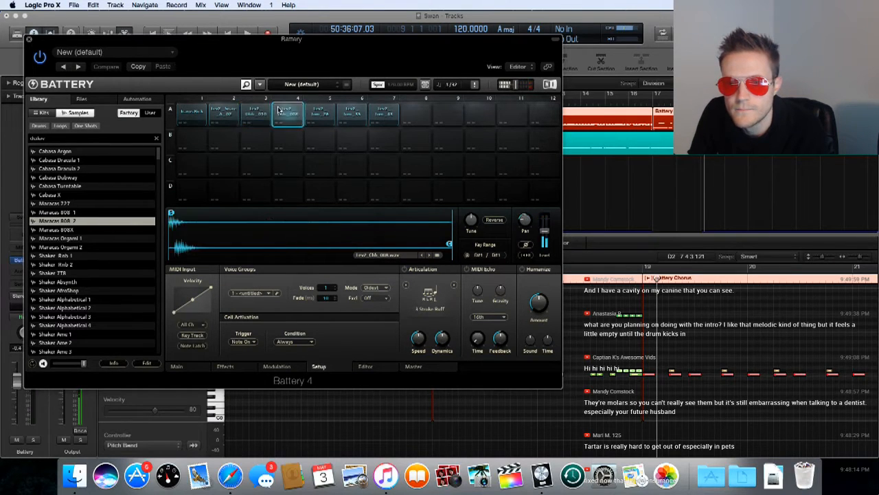
left_click(258, 113)
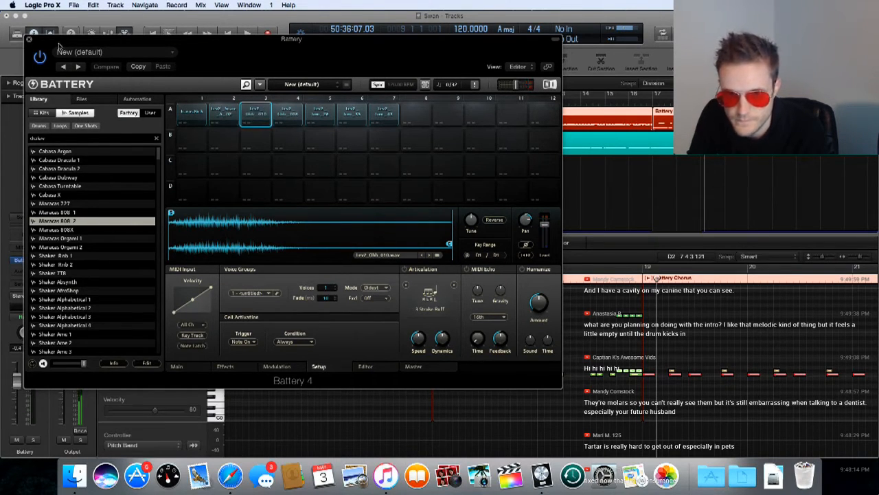
left_click(282, 115)
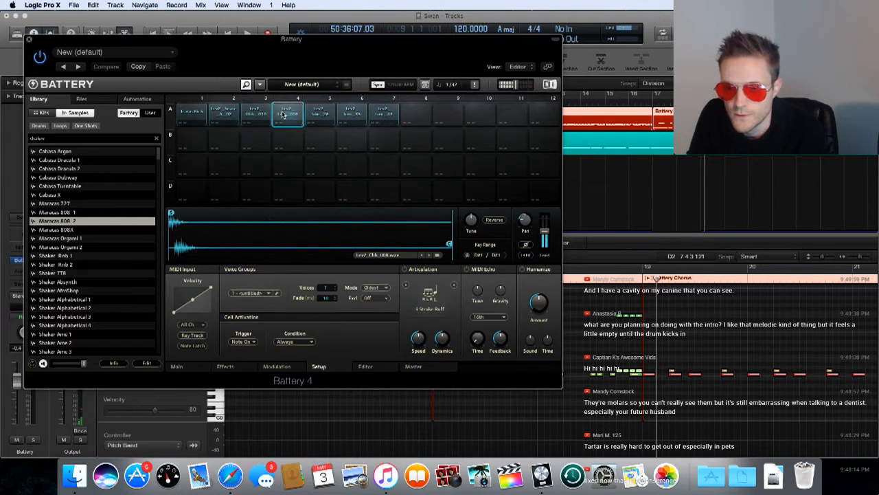
left_click(259, 116)
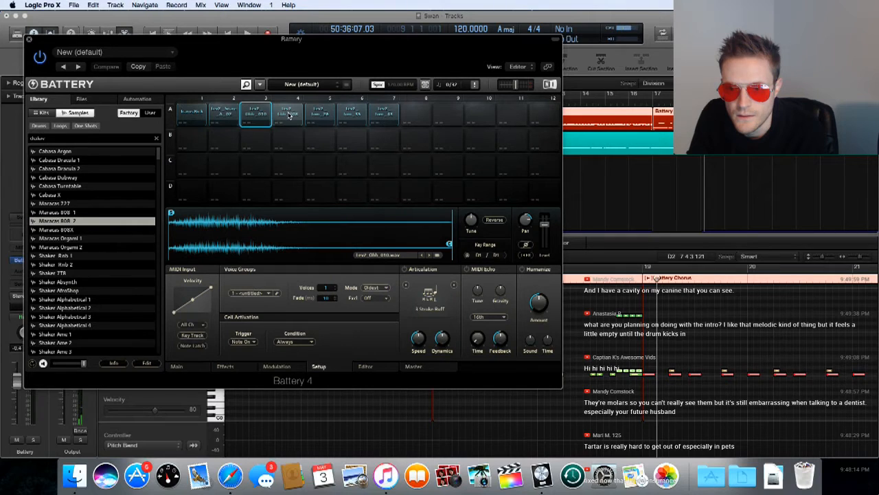
left_click(29, 41)
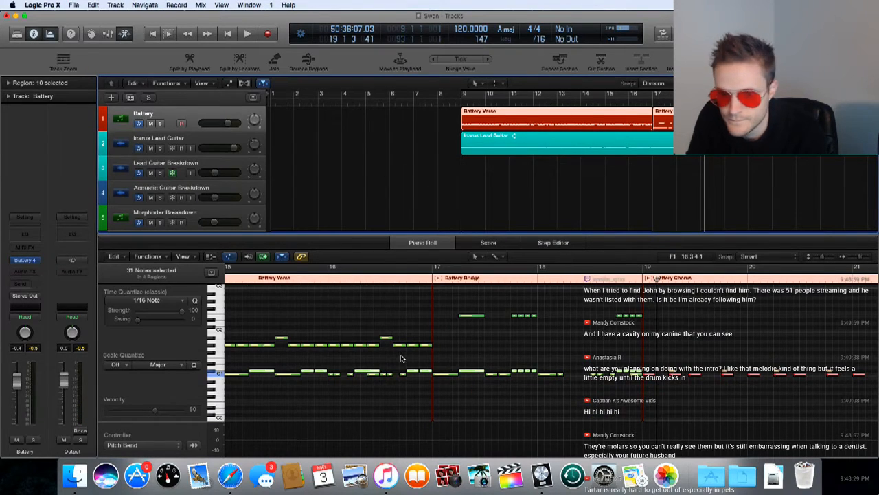
- In the Battery regions, move the row of G#1 closed hi-hat notes down to D#1 and the A#1 open hi-hat notes down to D1
scroll(322, 365, "left", 5)
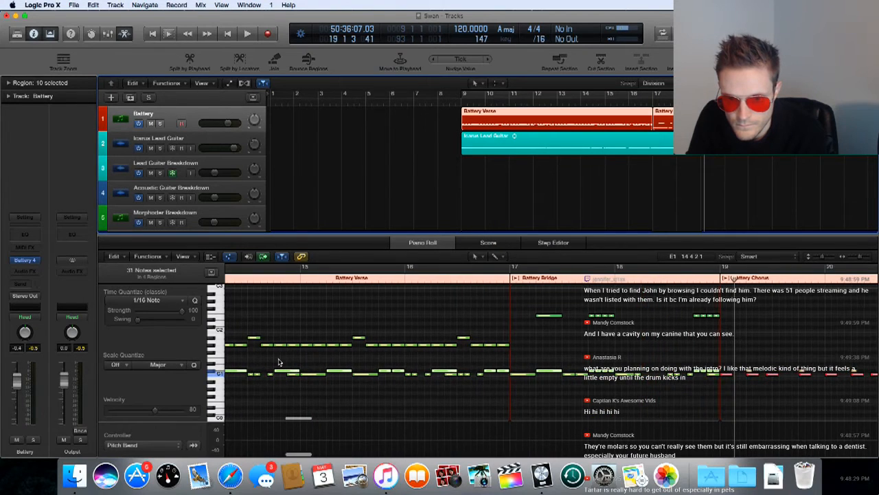
scroll(279, 360, "left", 15)
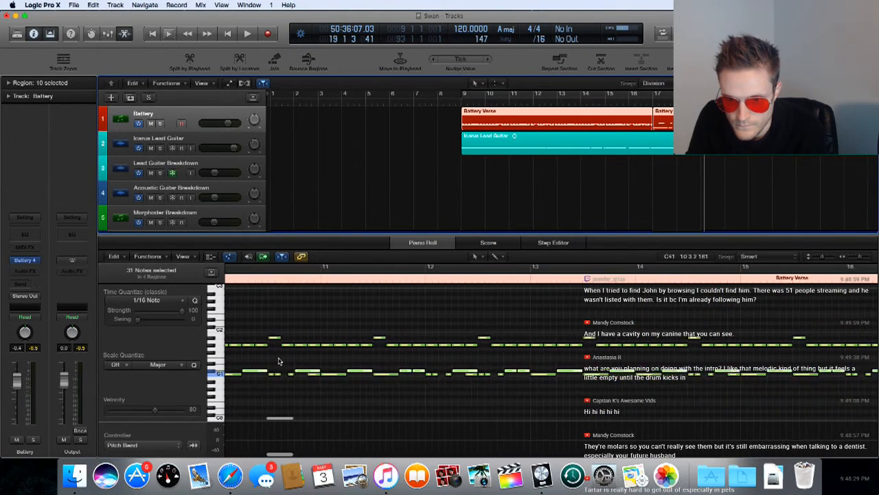
scroll(279, 360, "left", 2)
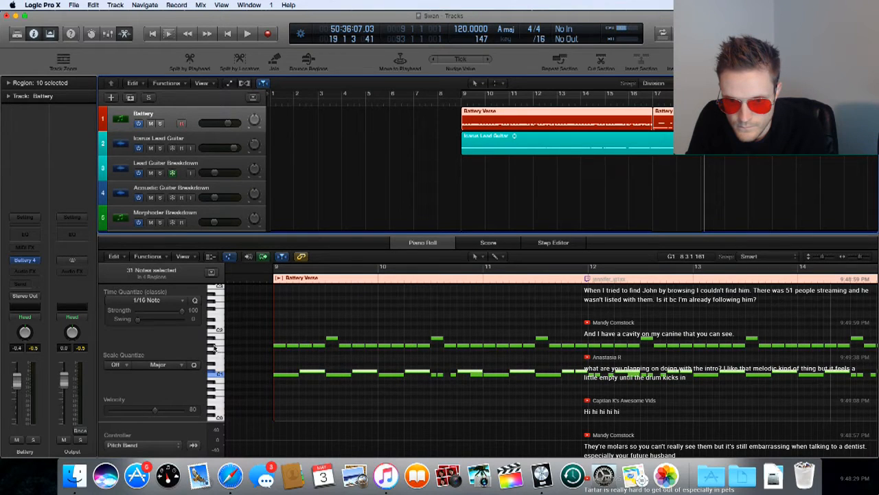
left_click(215, 346)
left_click_drag(280, 348, 280, 365)
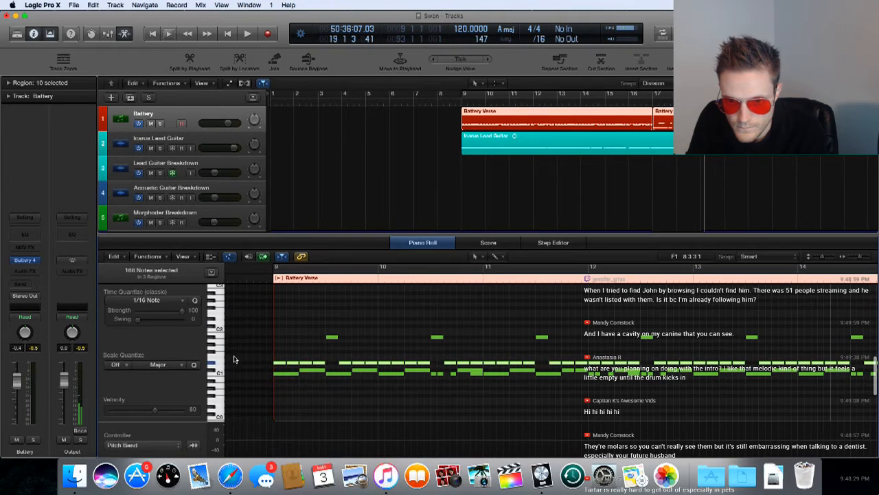
left_click(211, 338)
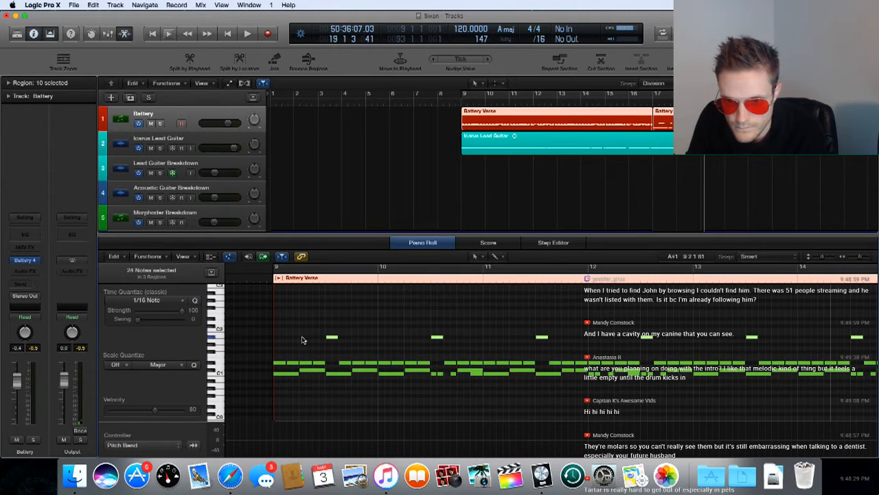
left_click_drag(334, 338, 337, 366)
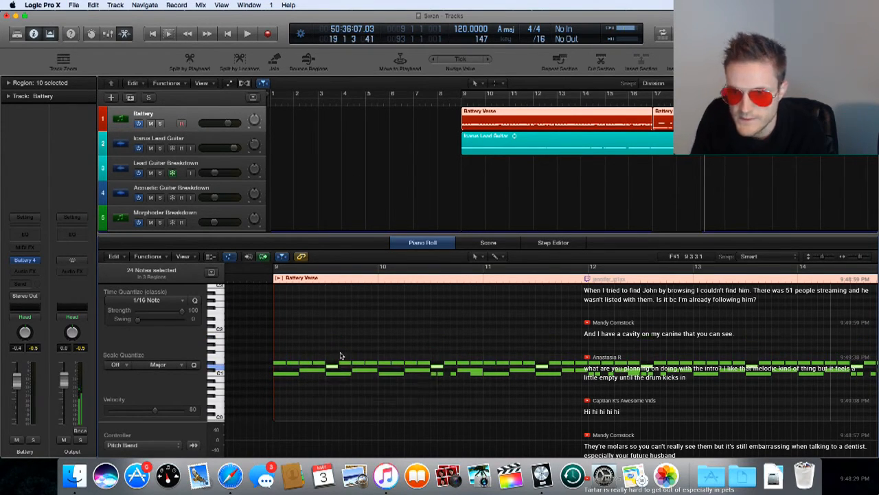
- Play the verse from bar 9 to just past bar 17 to check the remapped hi-hat notes
left_click(463, 103)
key("space")
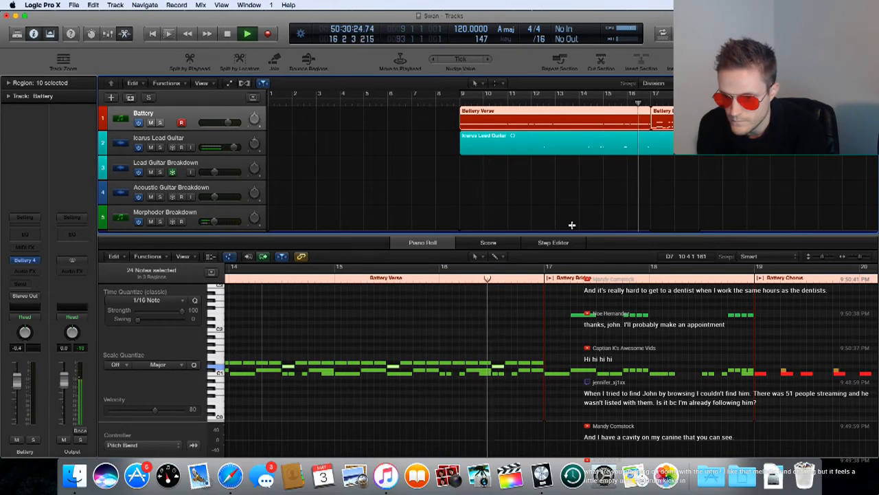
key("space")
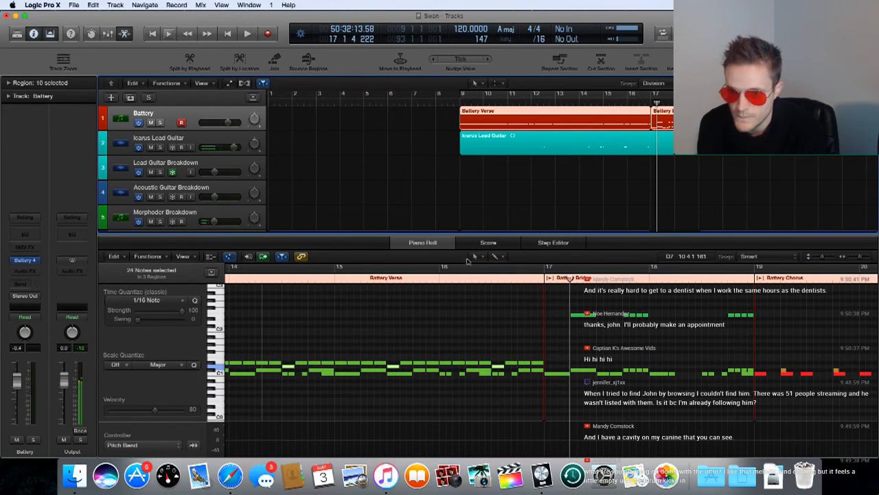
- Close the Piano Roll and turn on the cycle range from bar 9 to bar 93
scroll(458, 195, "left", 1)
scroll(458, 195, "down", 5)
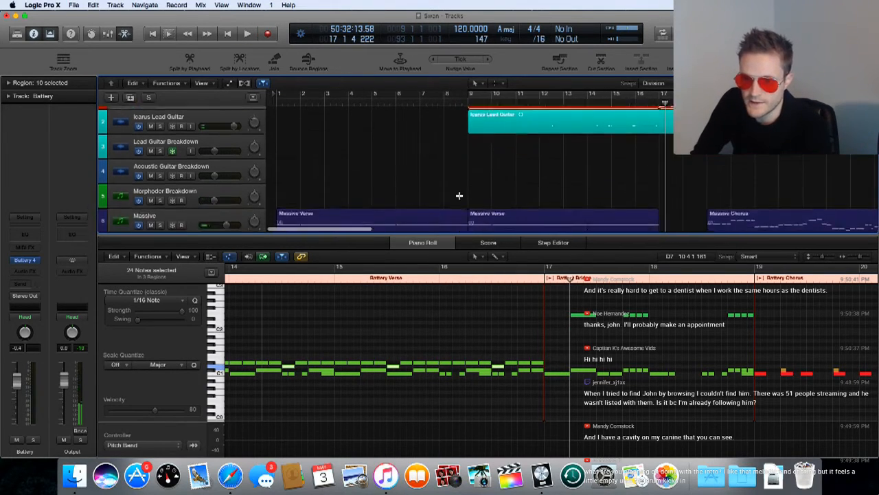
scroll(461, 198, "right", 2)
scroll(461, 199, "up", 2)
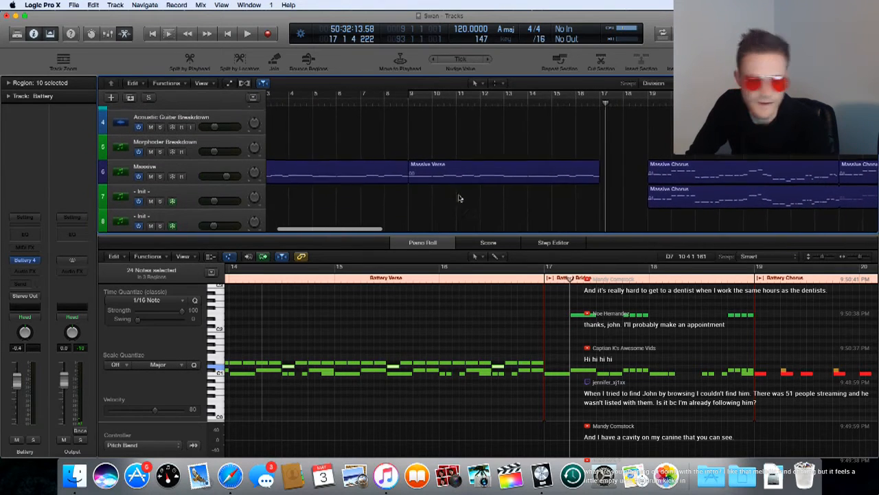
scroll(462, 198, "right", 1)
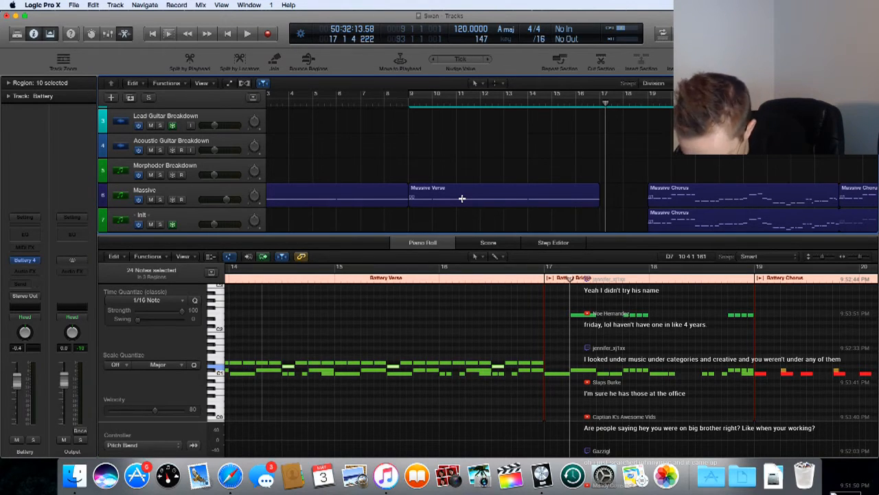
key("e")
key("c")
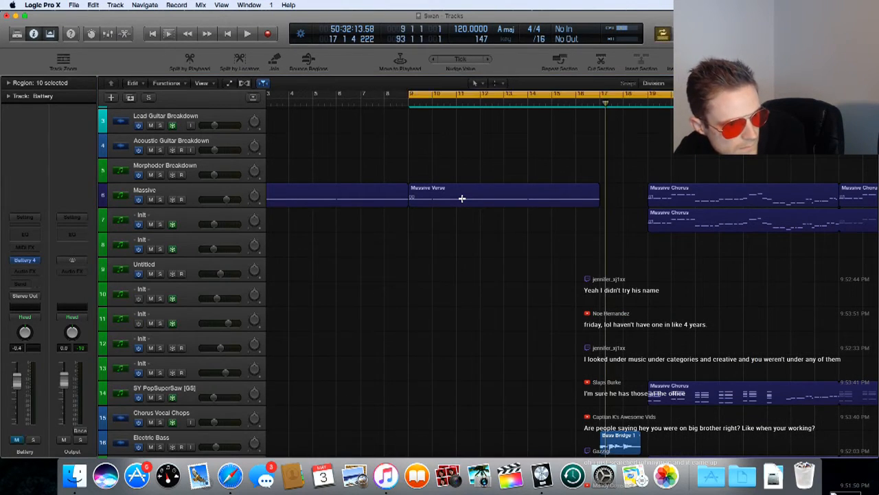
- Solo the Battery track and set the playhead to bar 1, with the inspector hidden
key("s")
key("i")
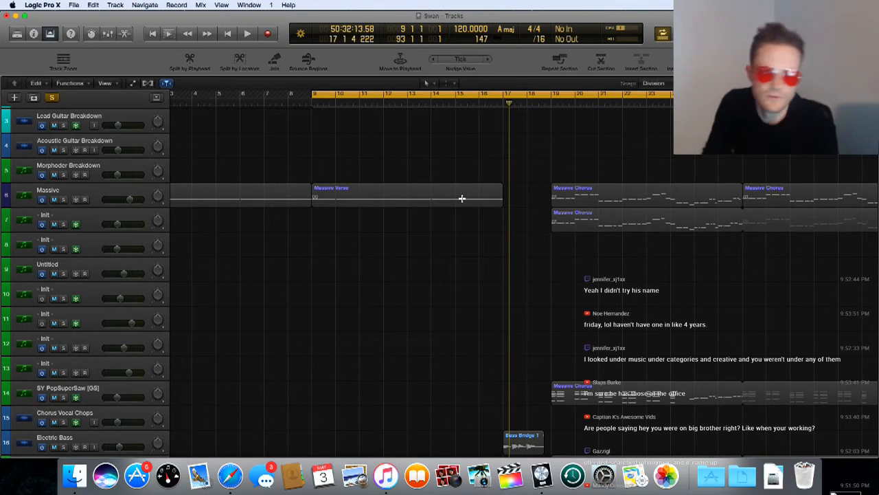
scroll(352, 131, "left", 3)
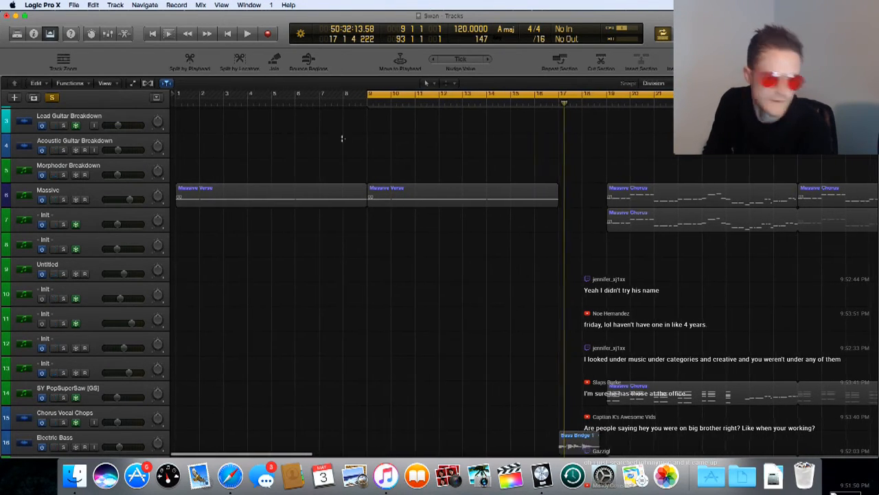
left_click(174, 100)
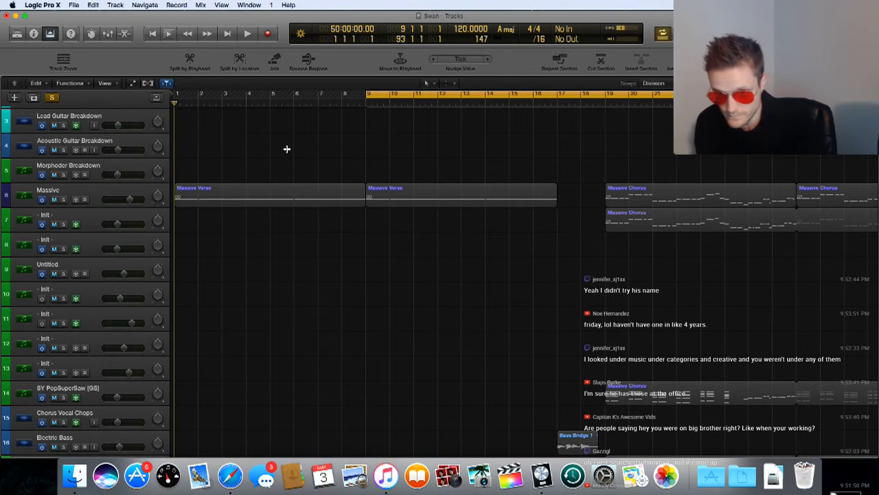
- Undo the last note move and take the Battery track out of solo
scroll(287, 147, "up", 3)
scroll(287, 149, "down", 5)
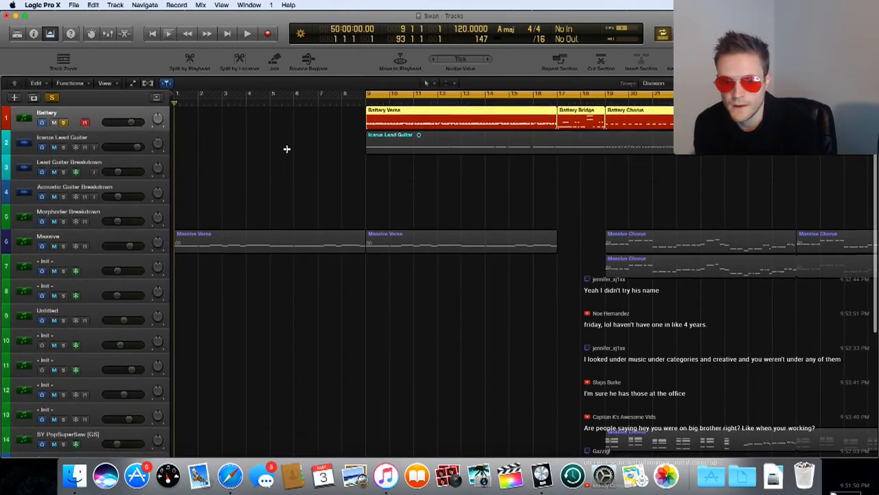
scroll(286, 148, "down", 1)
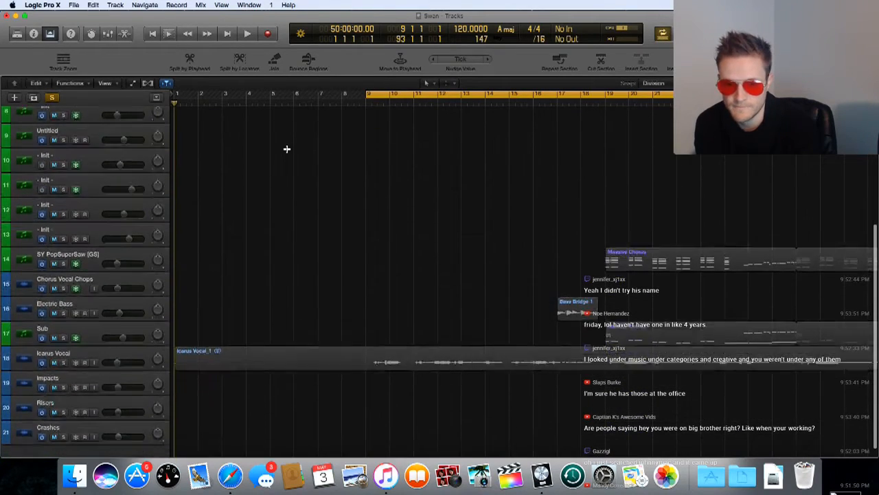
scroll(287, 151, "up", 6)
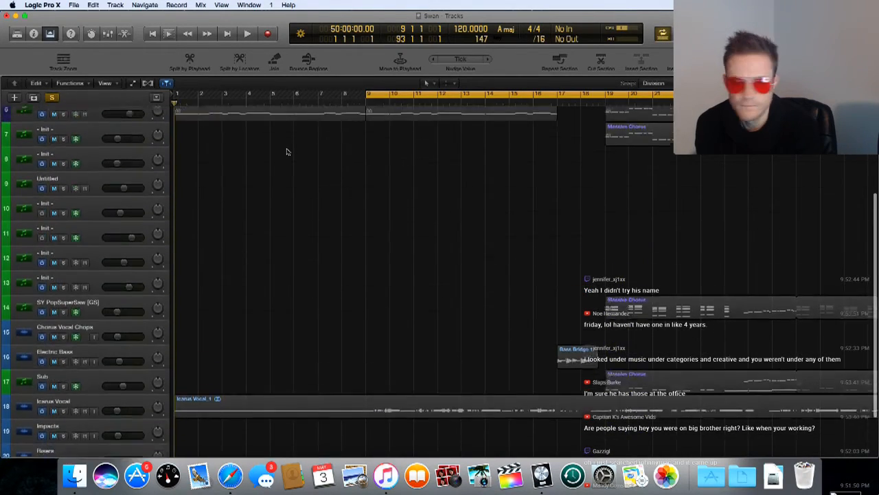
scroll(286, 148, "up", 1)
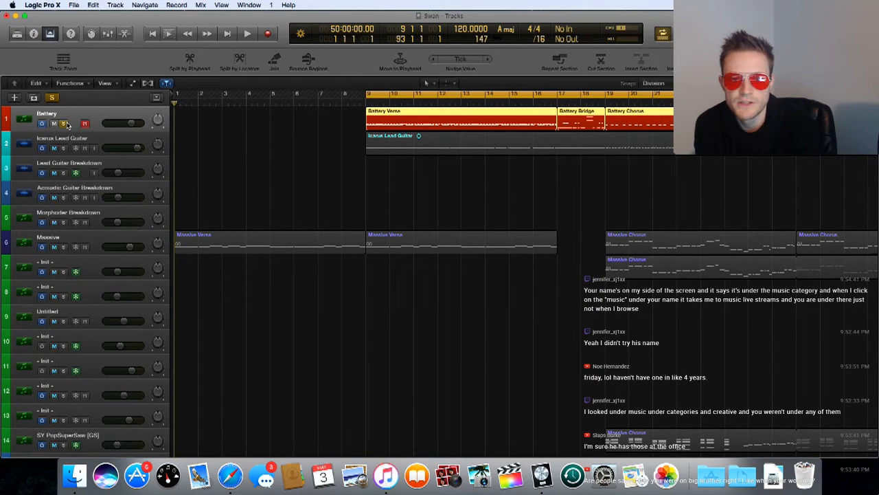
left_click(94, 5)
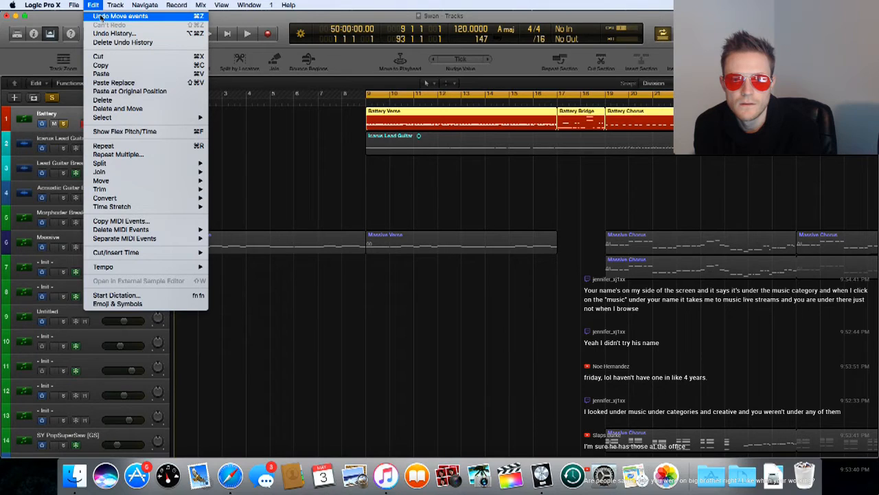
left_click(101, 16)
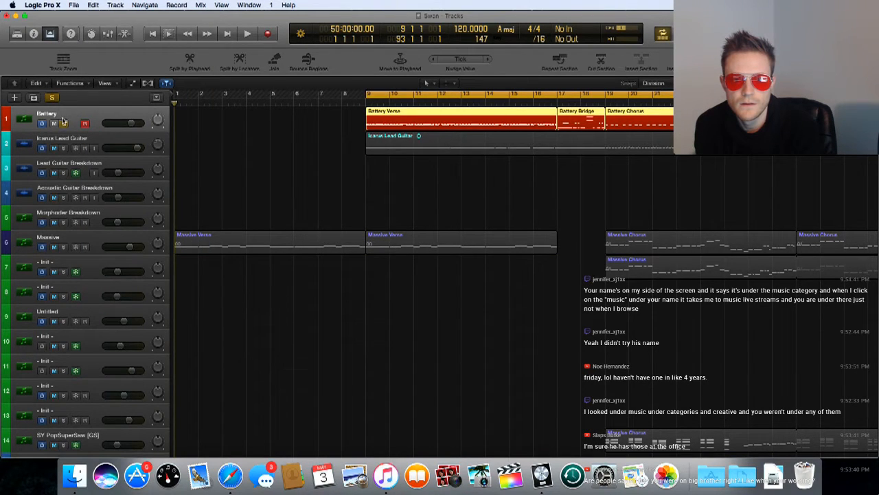
left_click(64, 123)
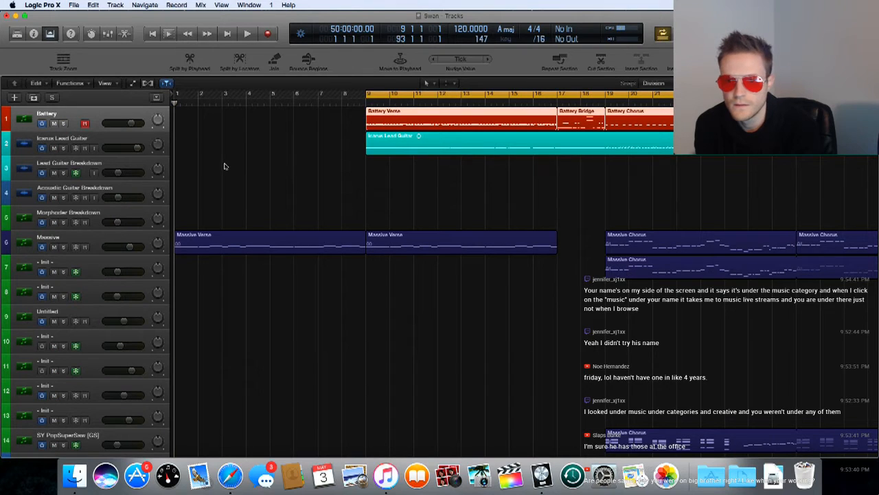
- Play the verse from bar 9 and the opening from bar 1 to compare them, stopping in bar 2
key("space")
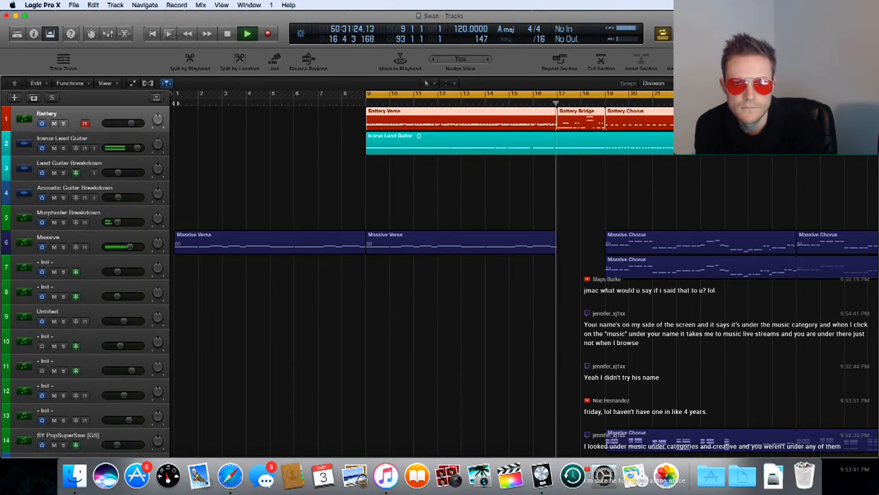
key("Return")
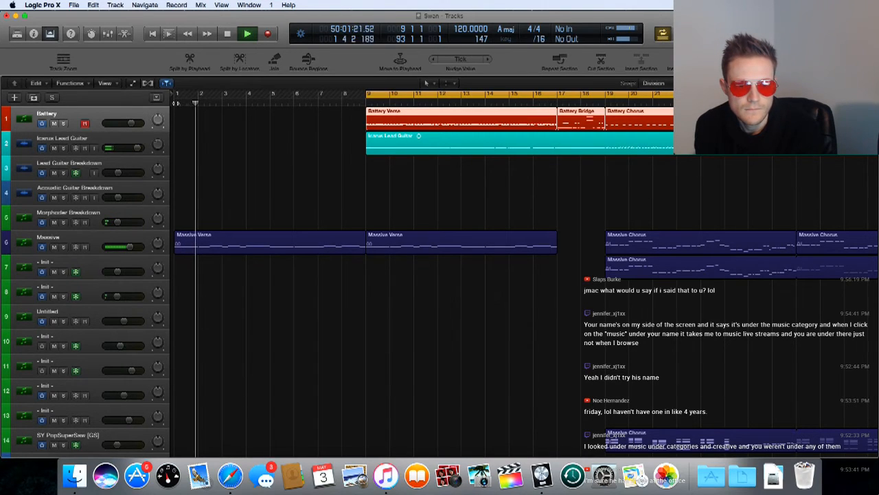
key("space")
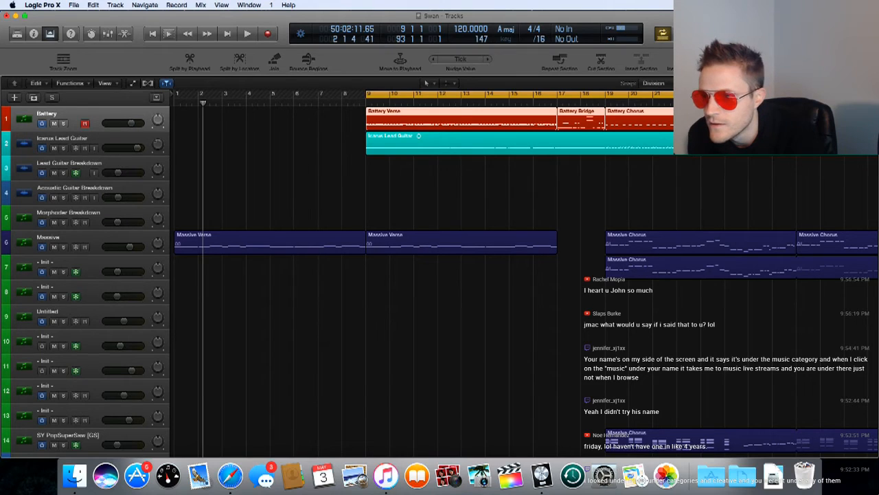
- Unfreeze the Chorus Vocal Chops track and copy its region from bar 53 to the song start at bar 1
scroll(366, 275, "up", 1)
scroll(366, 275, "down", 3)
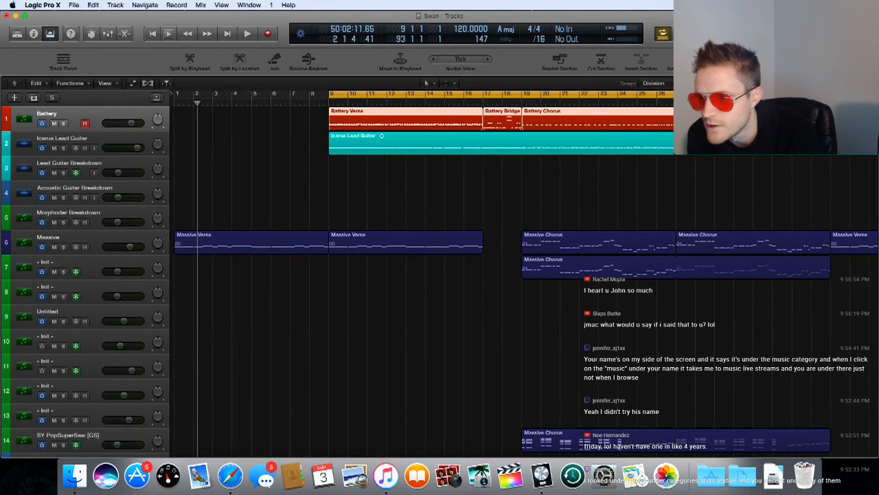
key("super+Up")
key("super+Up")
key("super+Up")
key("super+Up")
key("super+Up")
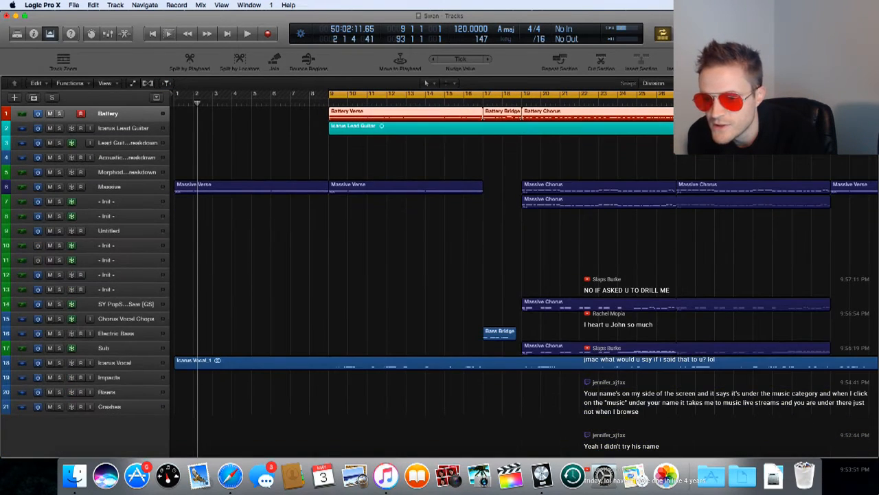
key("super+Down")
key("super+Down")
key("super+Down")
key("super+Up")
key("super+Up")
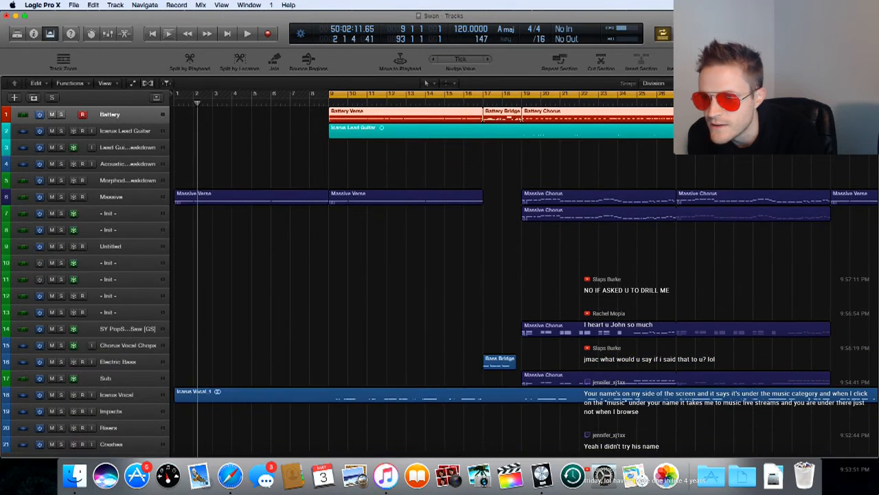
scroll(678, 248, "right", 15)
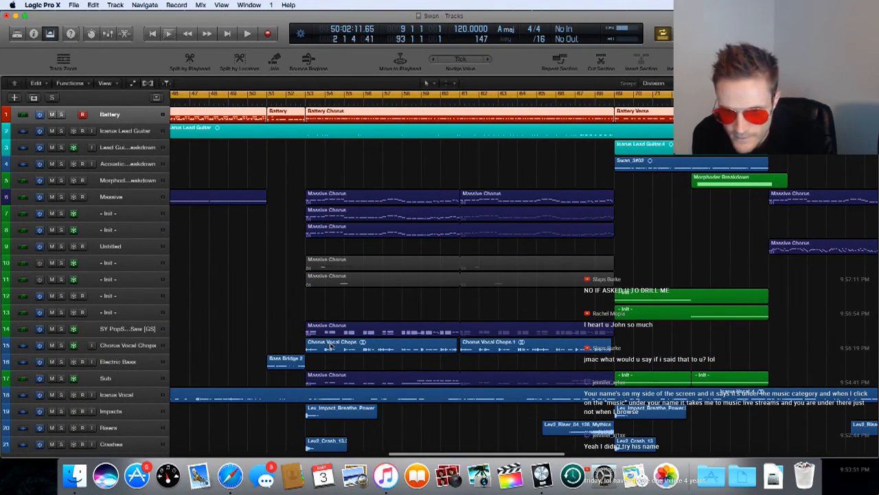
double_click(330, 345)
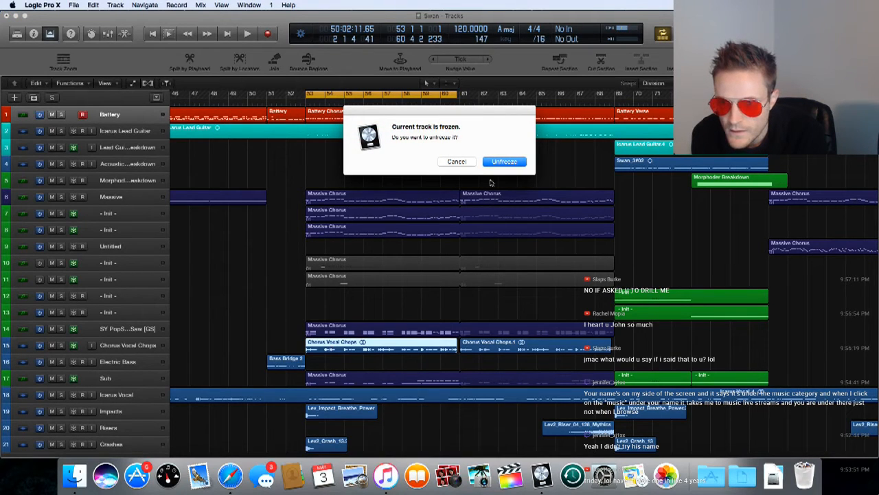
left_click(501, 161)
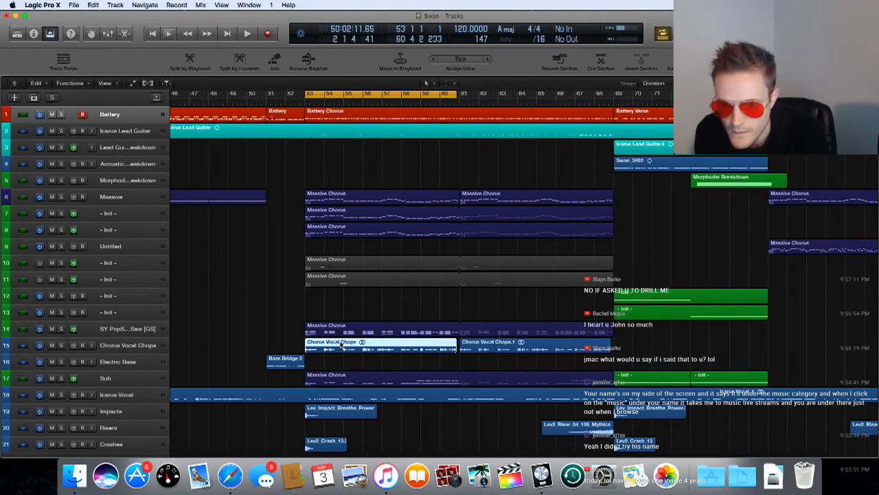
left_click_drag(341, 346, 186, 349)
mouse_move(191, 346)
left_mouse_down()
mouse_move(232, 348)
mouse_move(207, 347)
left_mouse_up()
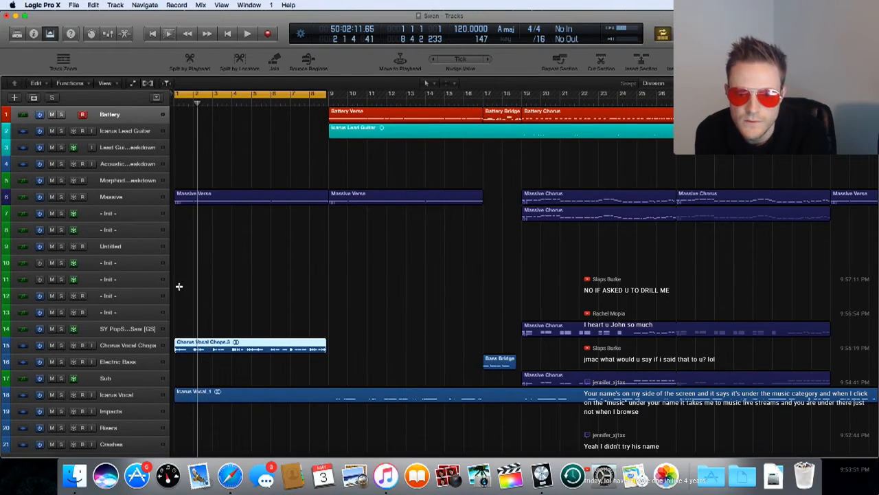
- Play the copied vocal chops from bar 1, with the Chorus Vocal Chops track selected and the track heights enlarged
key("Return")
key("space")
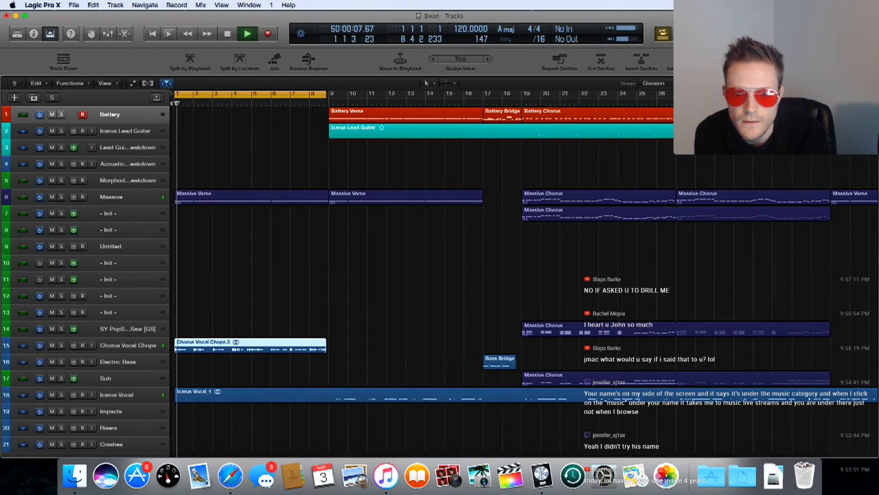
left_click(126, 348)
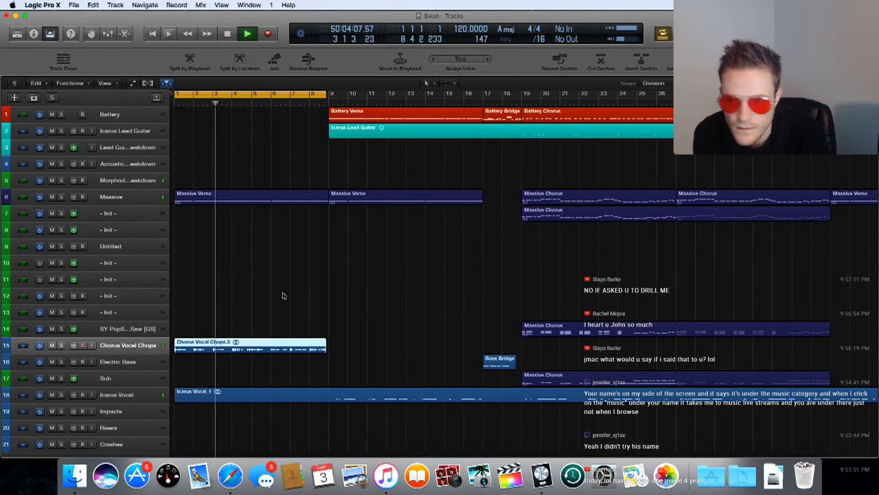
key("super+Down")
key("super+Down")
key("super+Down")
key("super+Down")
key("super+Down")
key("super+Down")
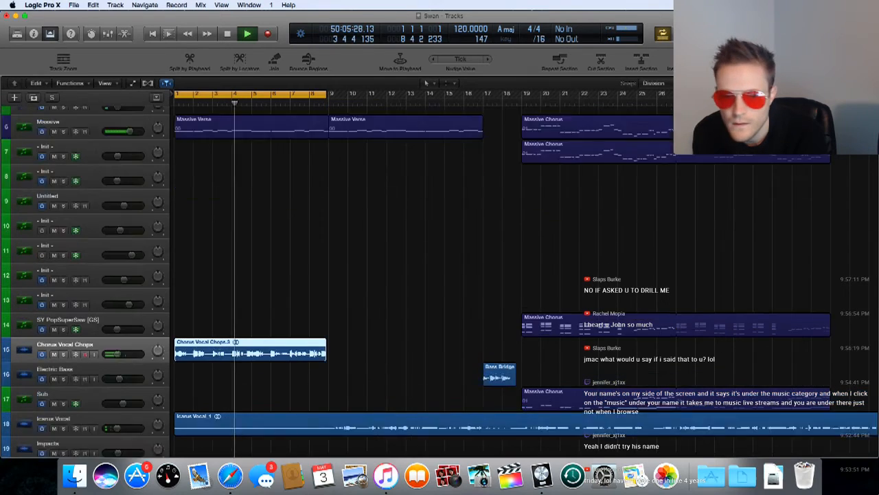
key("super+Up")
key("super+Up")
key("super+Up")
key("super+Up")
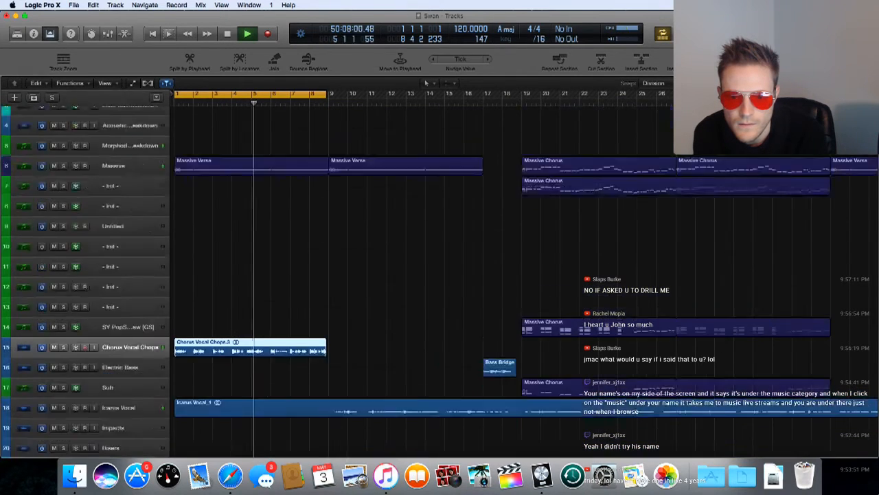
key("super+Down")
key("super+Down")
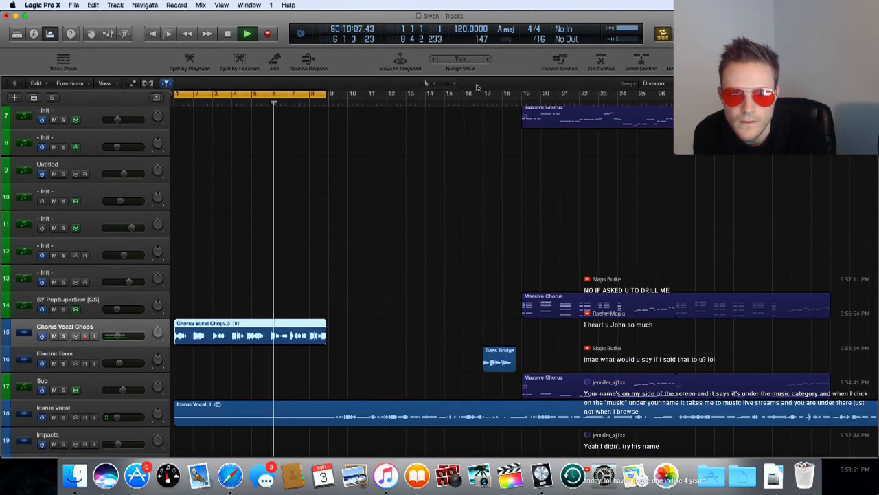
- Stop playback, show the inspector and insert the stereo FabFilter FF Simplon after FF Pro-Q 2 on the Chorus Vocal Chops channel
left_click(33, 34)
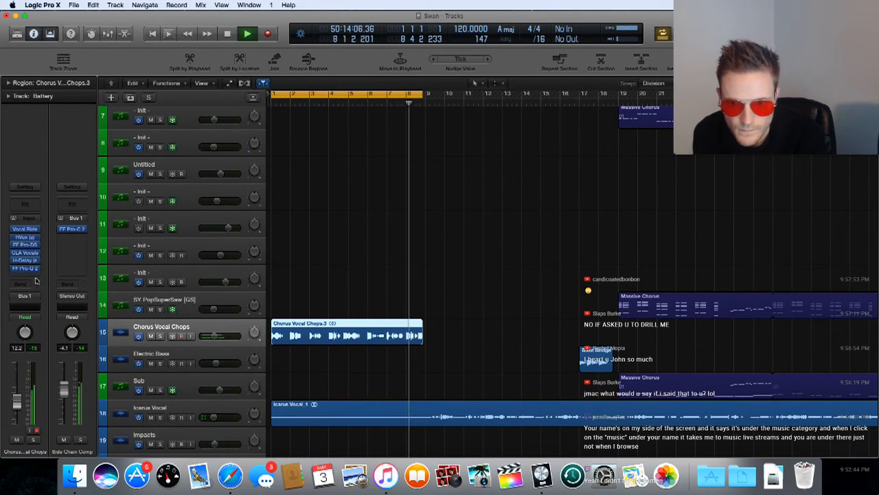
key("space")
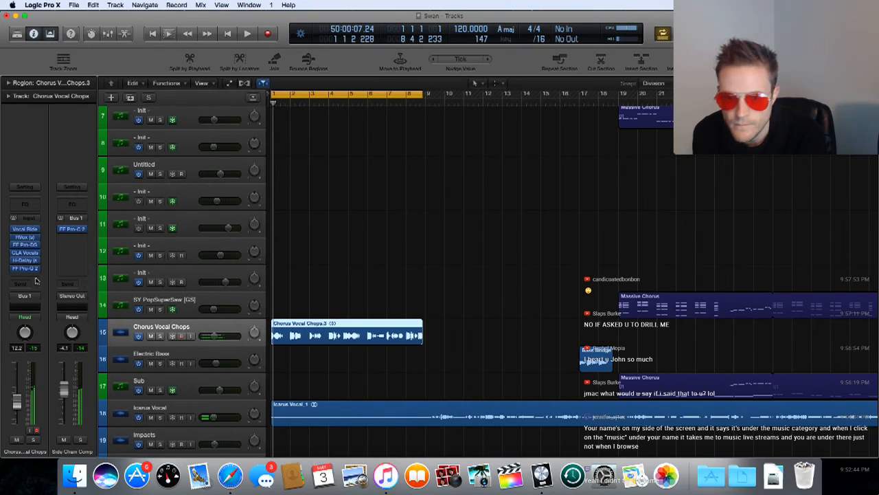
left_click(21, 276)
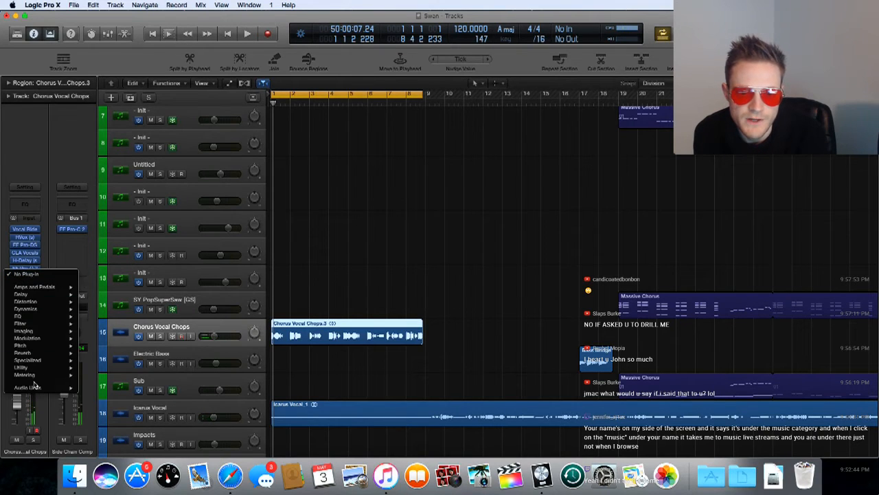
mouse_move(27, 387)
mouse_move(101, 384)
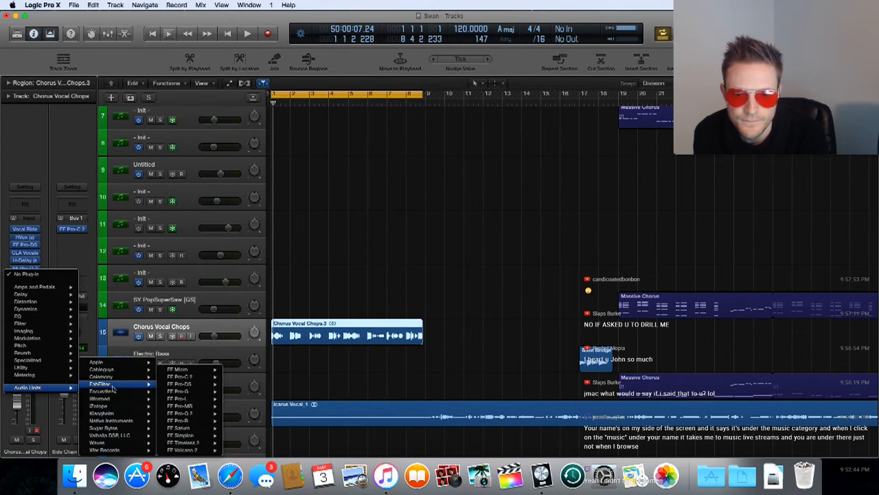
mouse_move(200, 437)
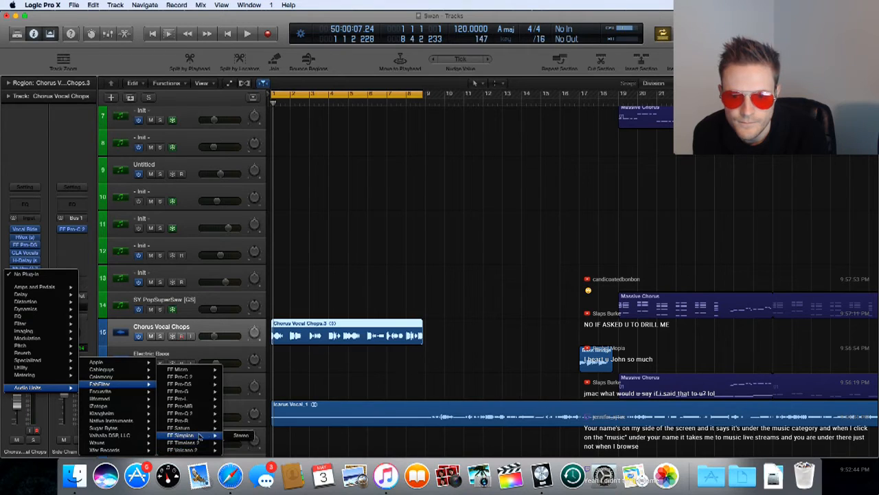
left_click(242, 436)
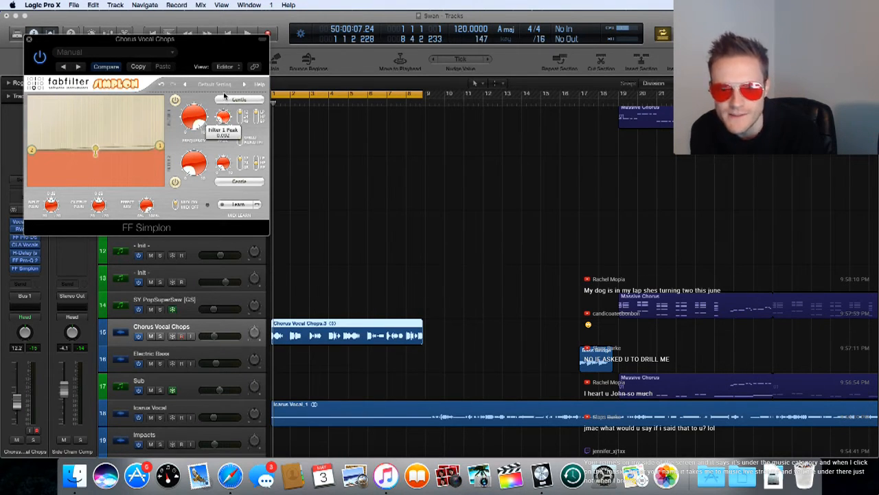
- Tune the FF Simplon Filter 1 frequency on Chorus Vocal Chops to about 319 Hz during playback and close the plug-in
mouse_move(200, 117)
left_mouse_down()
mouse_move(196, 143)
mouse_move(198, 85)
mouse_move(197, 113)
left_mouse_up()
key("space")
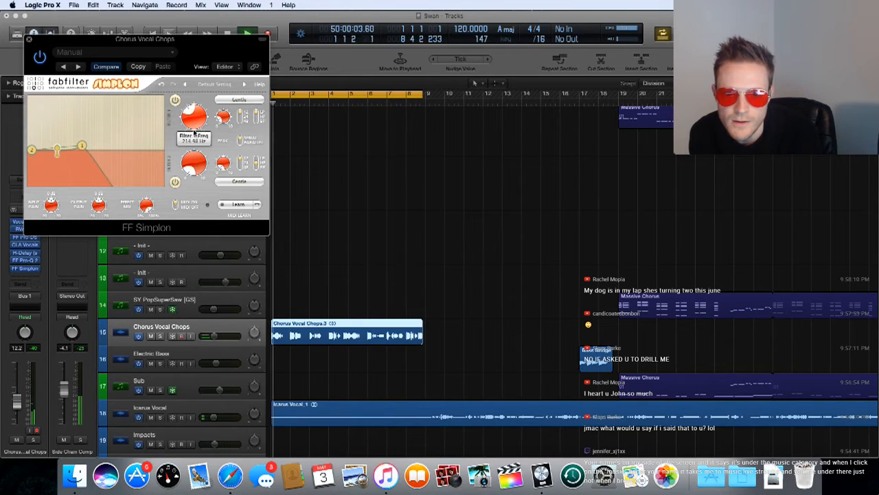
left_click_drag(195, 135, 197, 105)
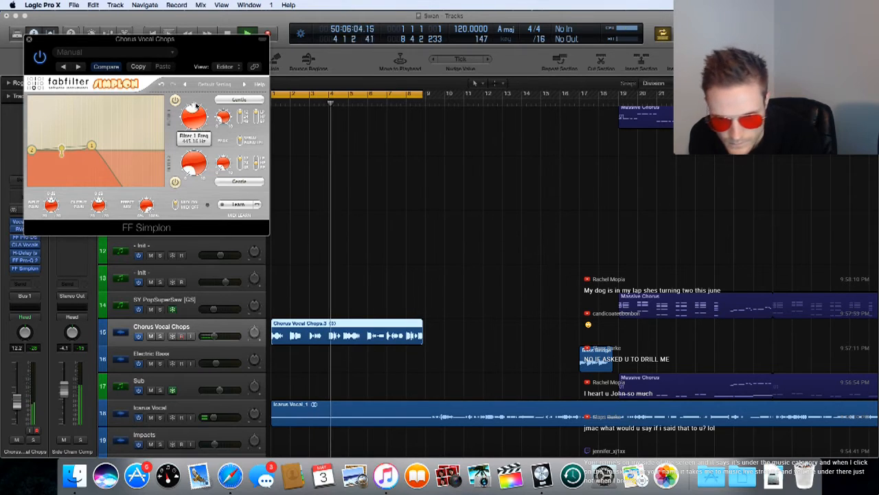
left_click_drag(195, 112, 195, 83)
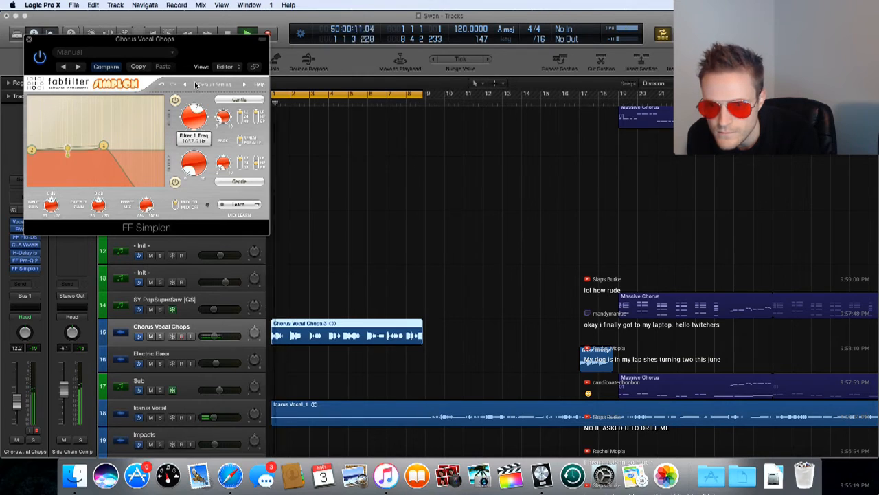
left_click_drag(191, 117, 193, 121)
key("space")
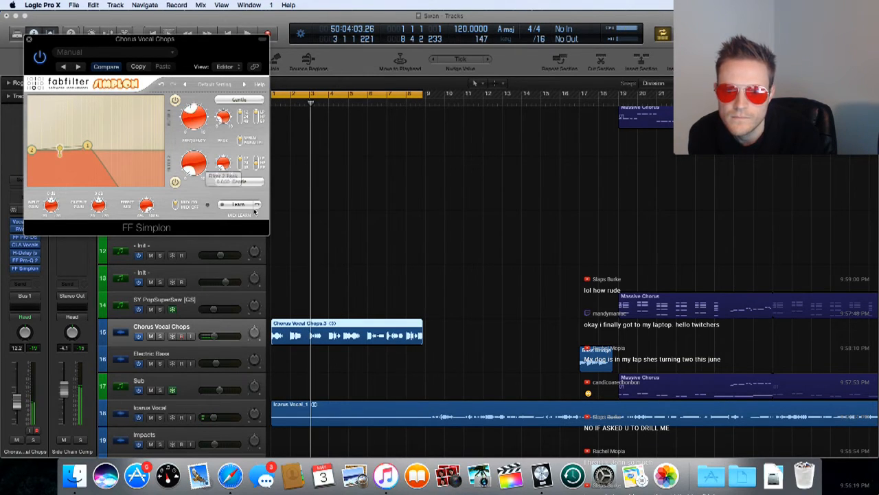
left_click(29, 40)
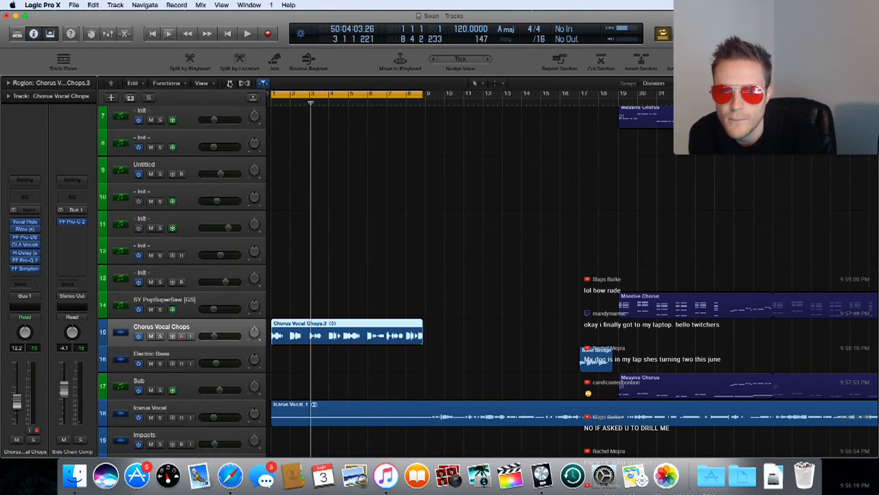
- Show track automation and set the Chorus Vocal Chops lane to the FF Simplon Filter 1 frequency
left_click(230, 82)
left_click(196, 351)
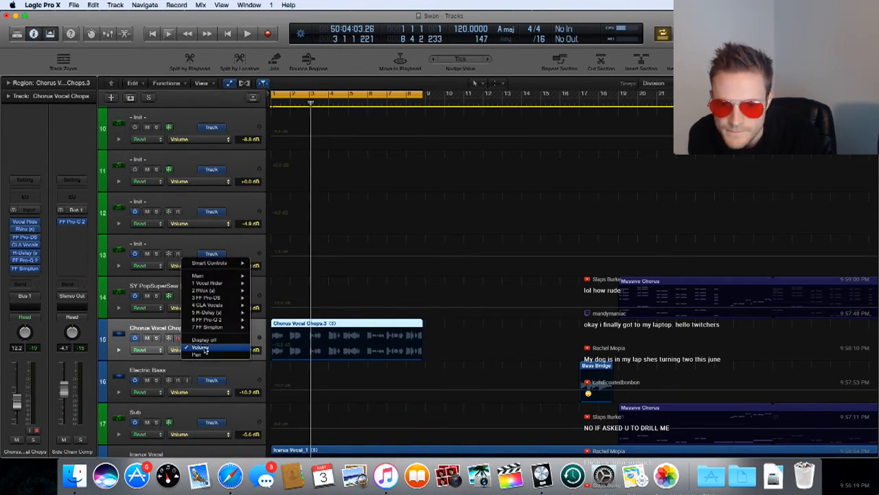
mouse_move(242, 327)
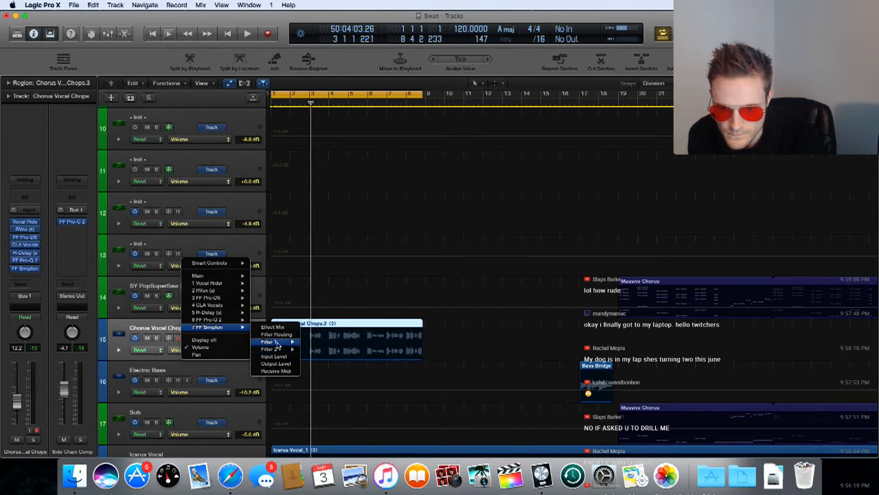
mouse_move(270, 341)
left_click(326, 357)
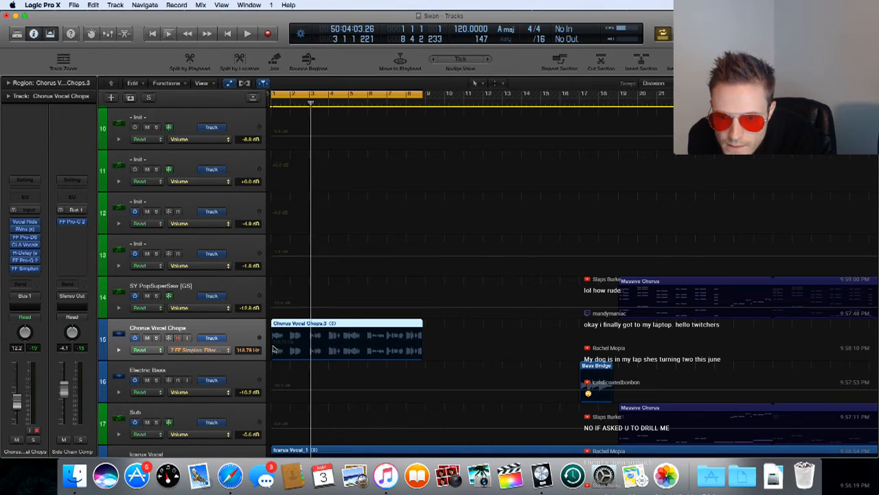
- Add filter frequency points at bars 1 and 2 on Chorus Vocal Chops, raise the second to about 1573 Hz, and play it
key("space")
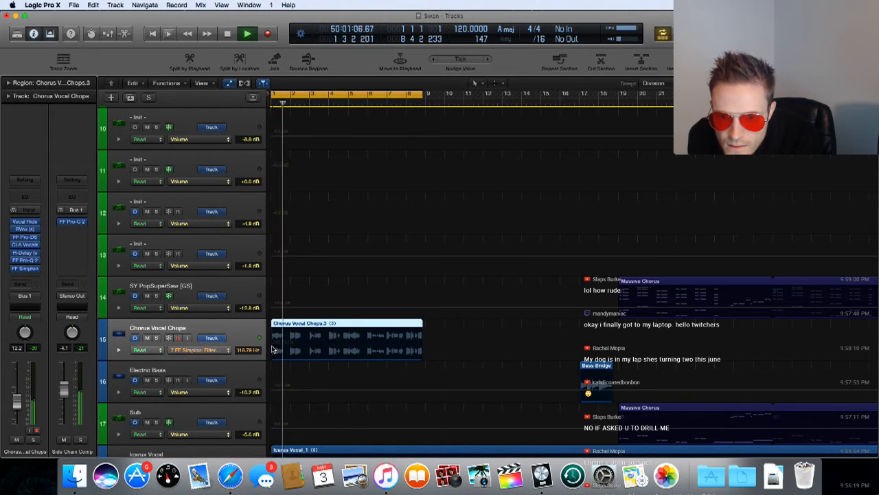
left_click(272, 350)
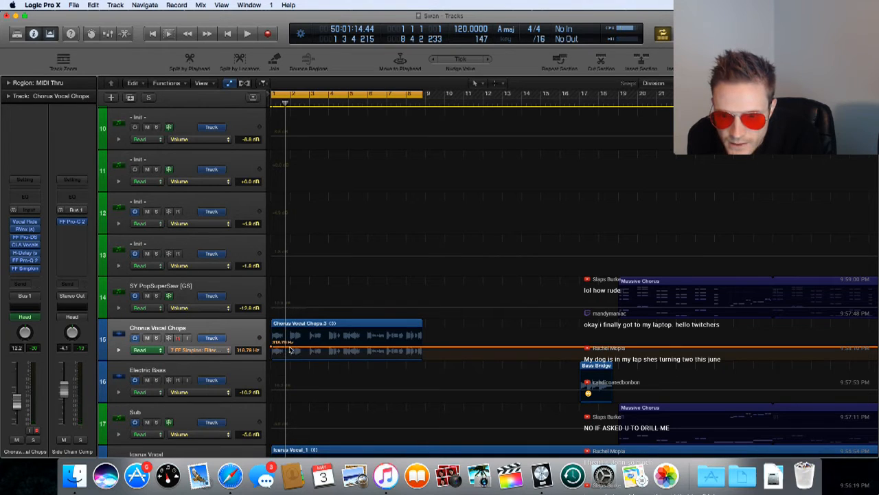
left_click(290, 350)
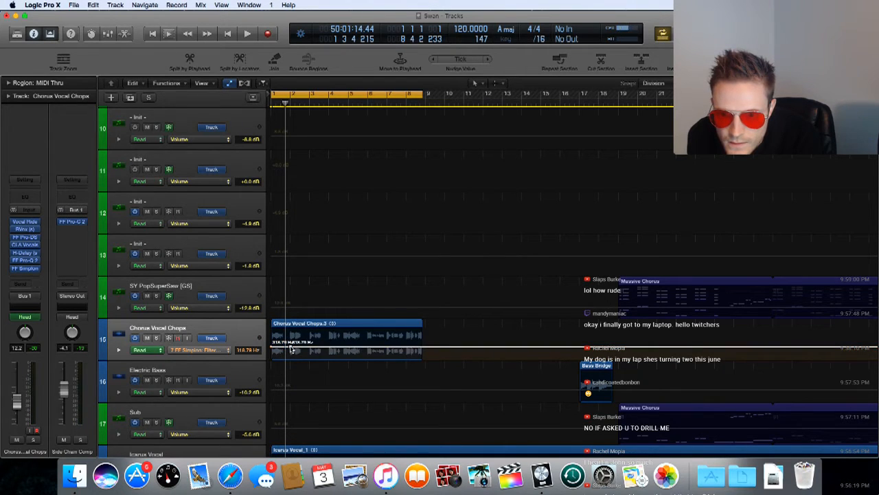
left_click_drag(290, 349, 291, 343)
key("space")
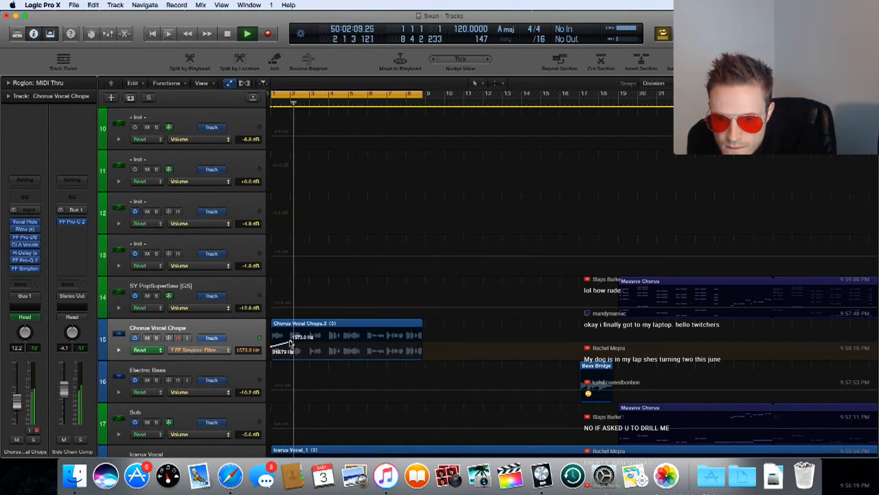
- Lower the filter points at bars 1 and 2, the second to about 625 Hz, and fine-tune the first between playbacks
left_click_drag(290, 344, 272, 351)
key("space")
key("space")
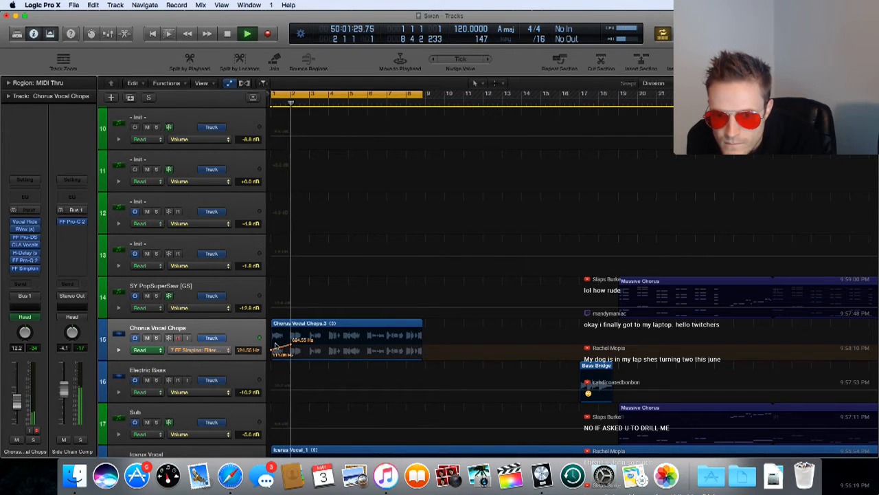
key("space")
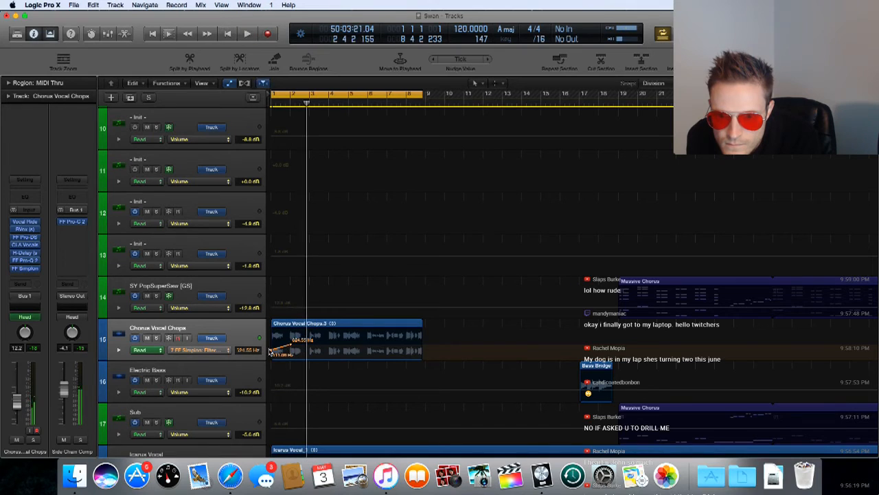
left_click_drag(272, 350, 272, 351)
key("space")
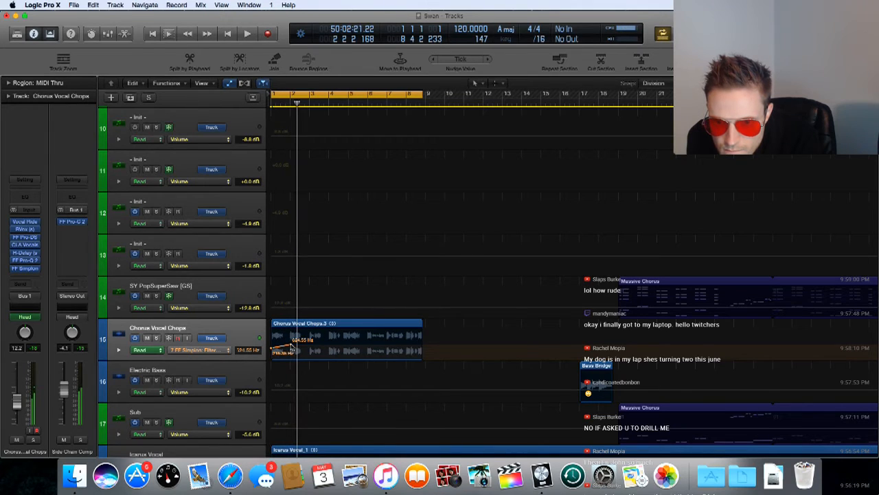
- Move the second filter point to bar 3 and add a steep frequency rise from about bar 9 to bar 10
left_click_drag(290, 347, 309, 347)
key("space")
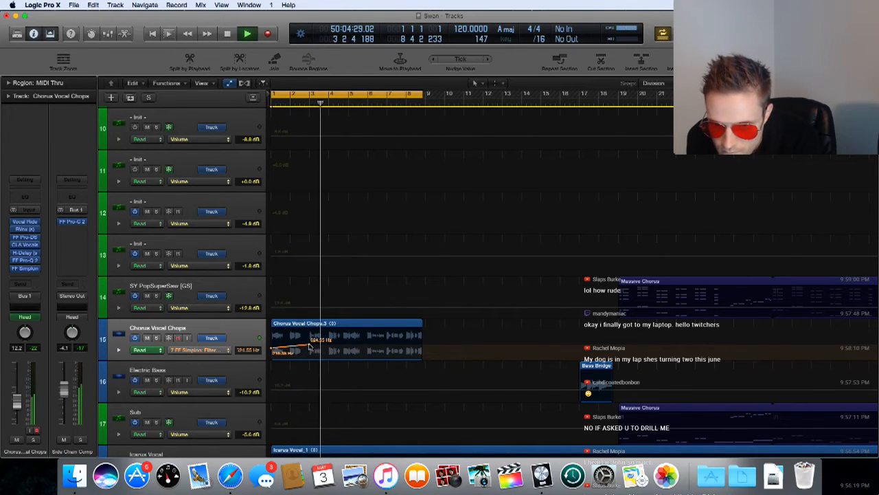
left_click_drag(309, 345, 310, 348)
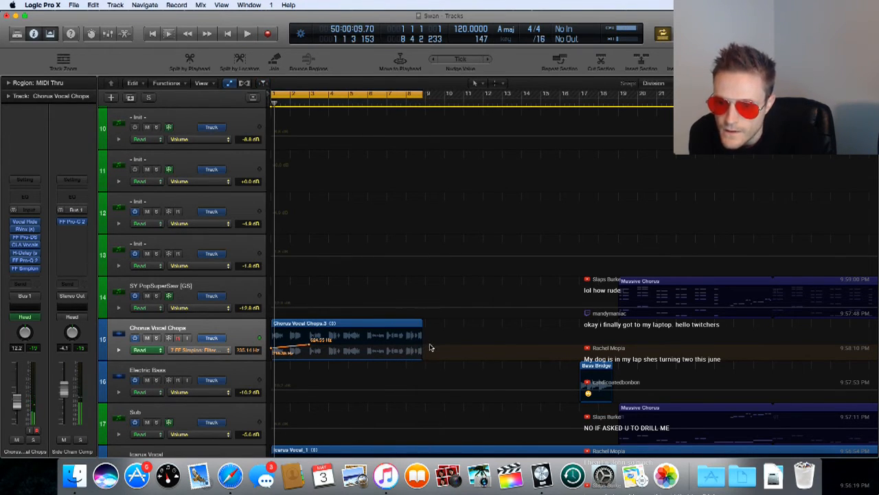
left_click_drag(443, 347, 444, 348)
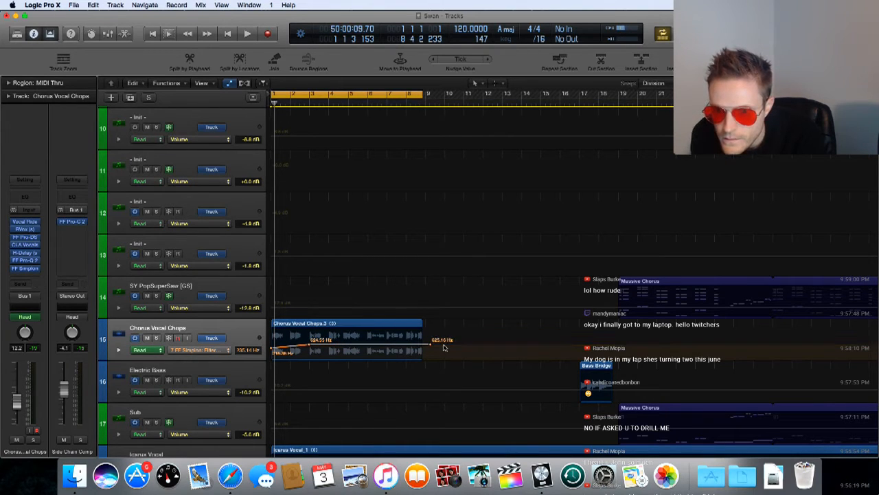
left_click_drag(443, 345, 444, 331)
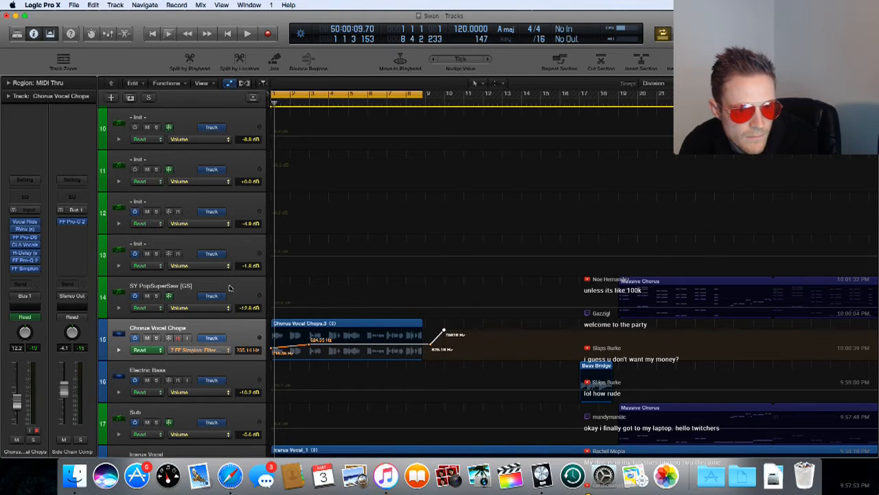
- Mute Chorus Vocal Chops, hide track automation, place the playhead at bar 1 and unmute the track again
key("ctrl+m")
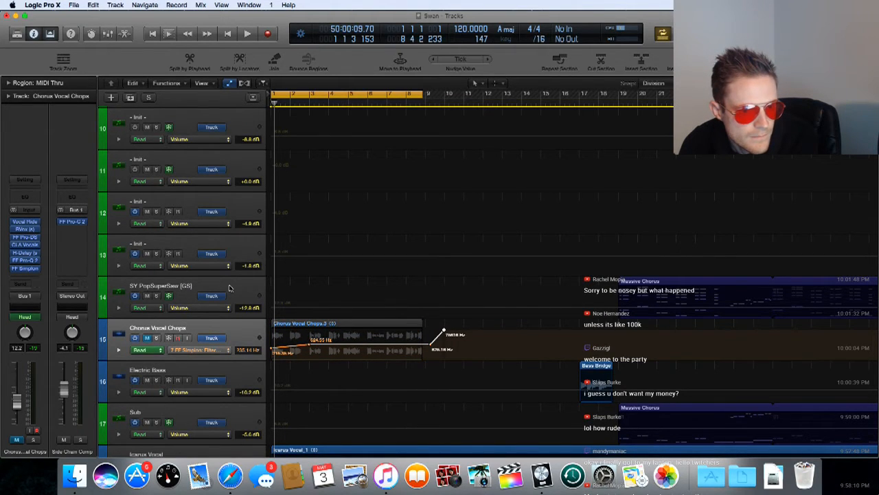
key("a")
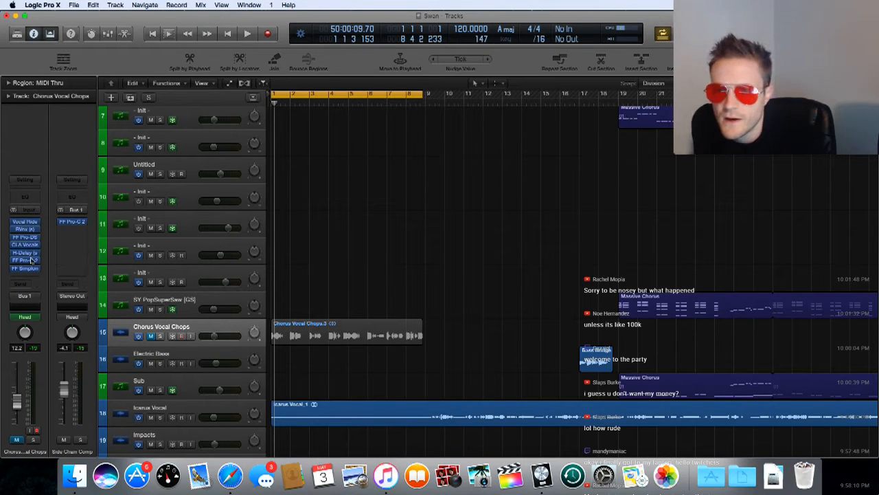
left_click(273, 102)
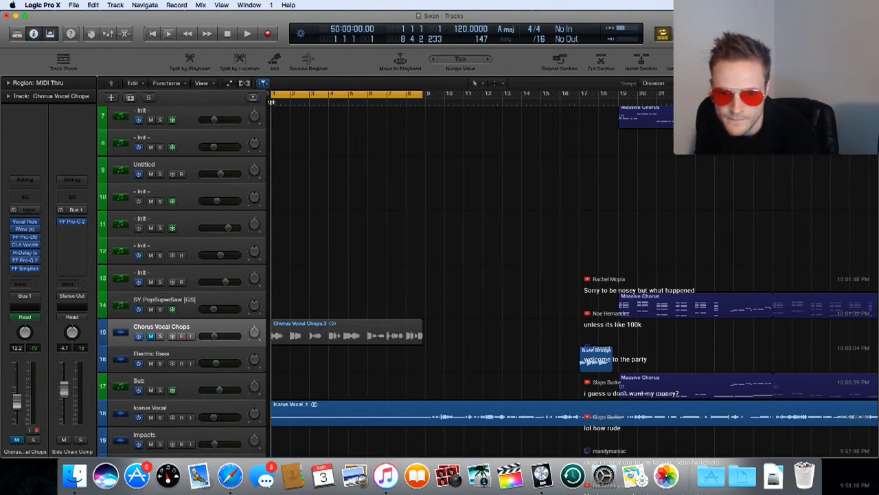
left_click(150, 336)
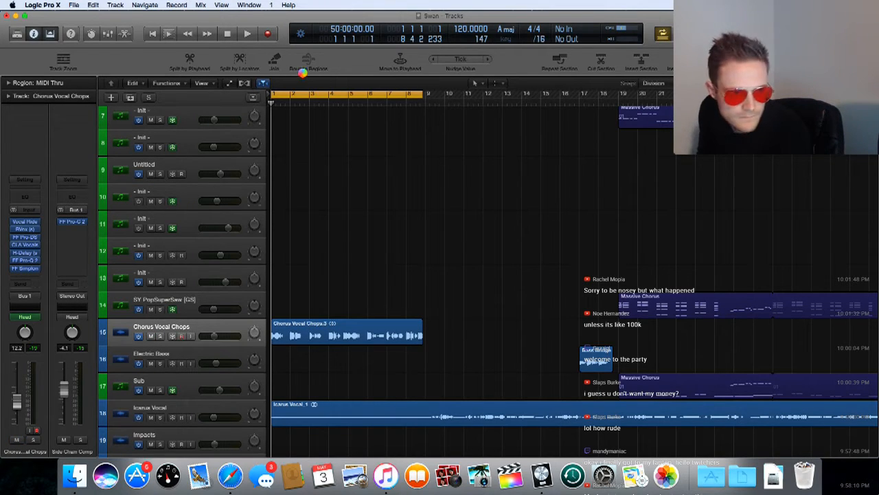
- Play the filtered vocal chops intro from bar 1, showing the Smart Controls temporarily and hiding them again
key("b")
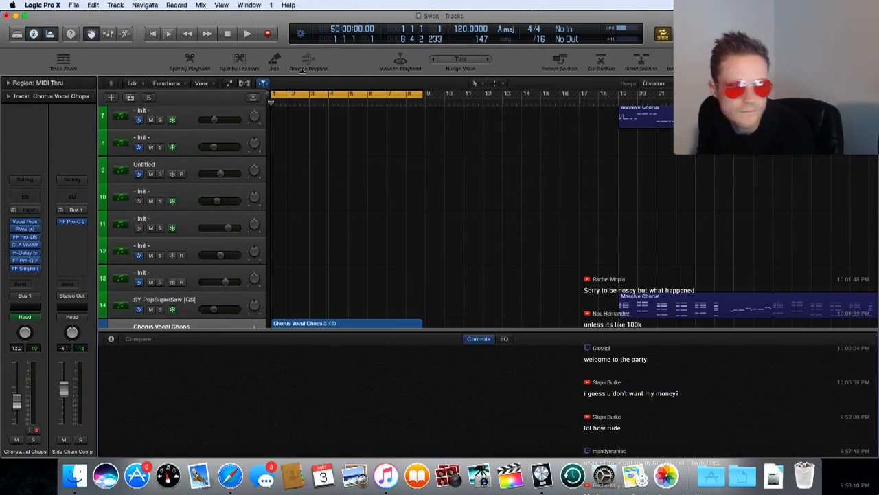
key("space")
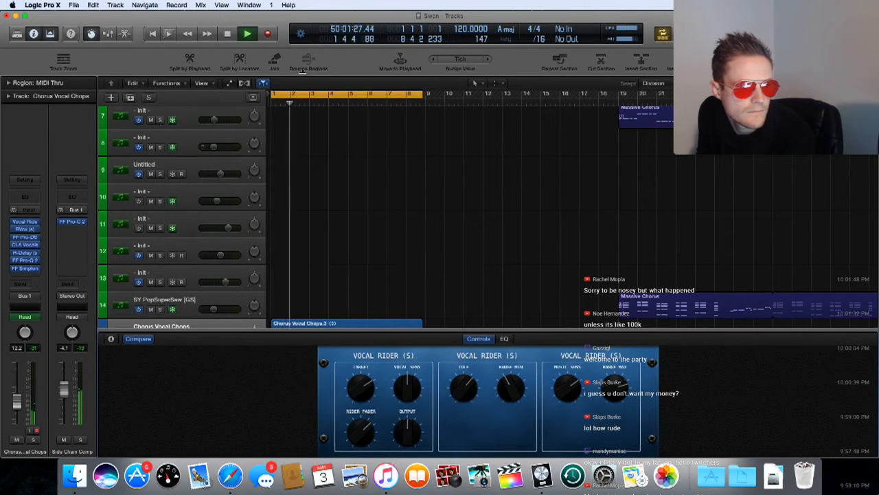
key("space")
key("space")
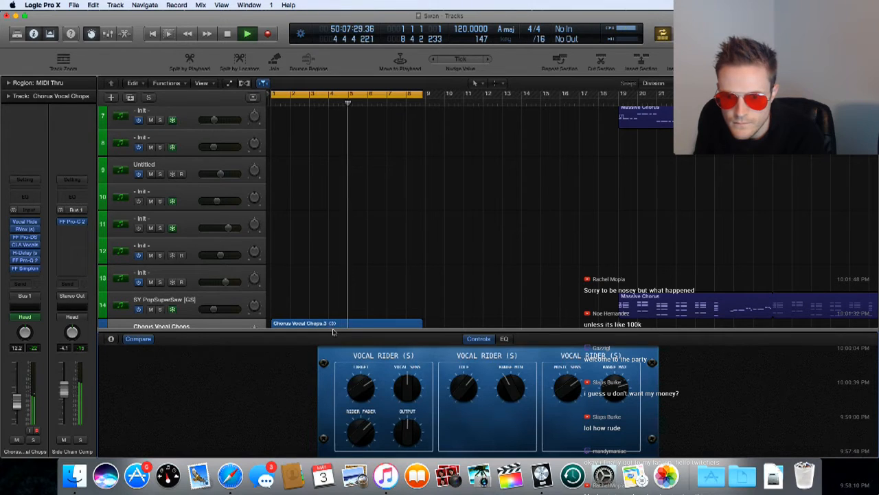
key("b")
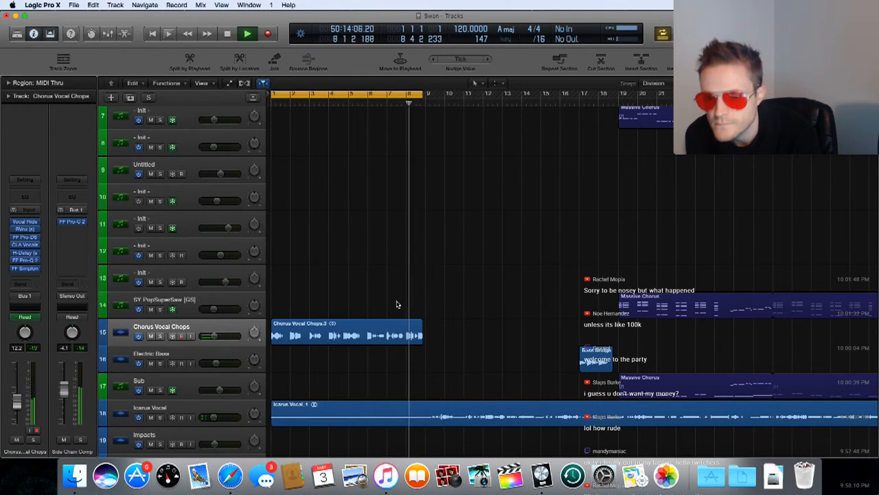
- Return to the song start, stop playback and freeze the Chorus Vocal Chops track
key("Return")
key("space")
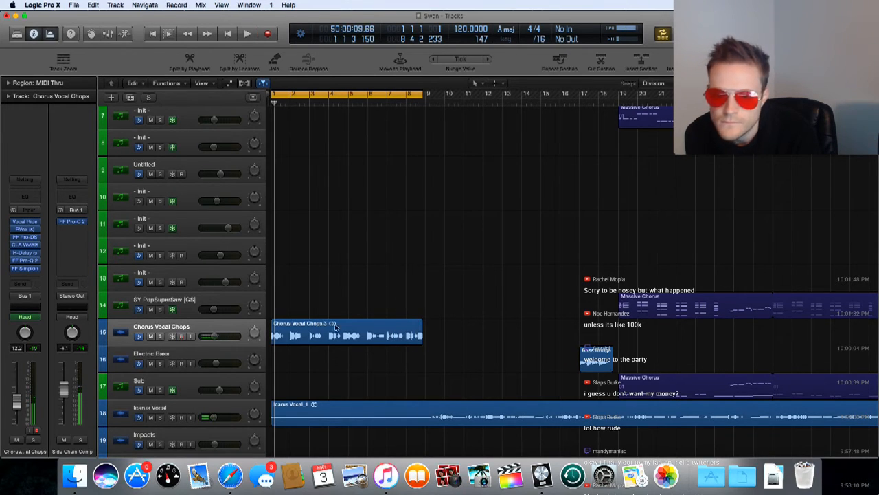
left_click(217, 328)
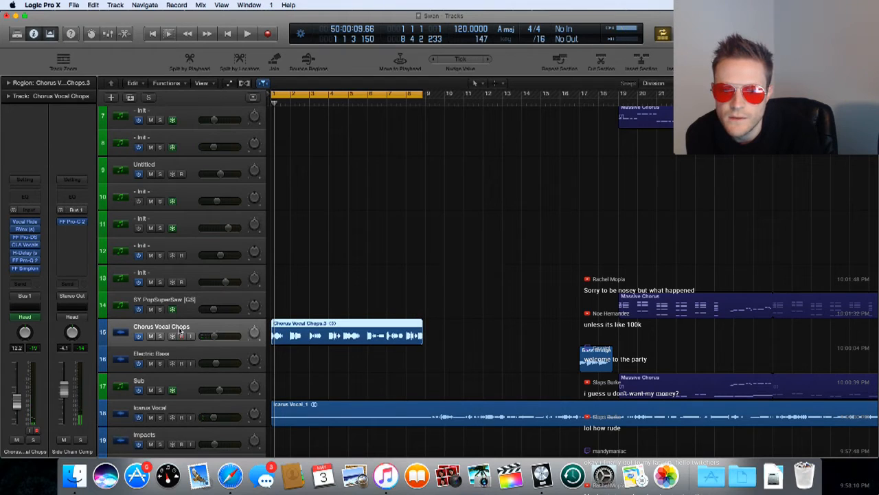
key("space")
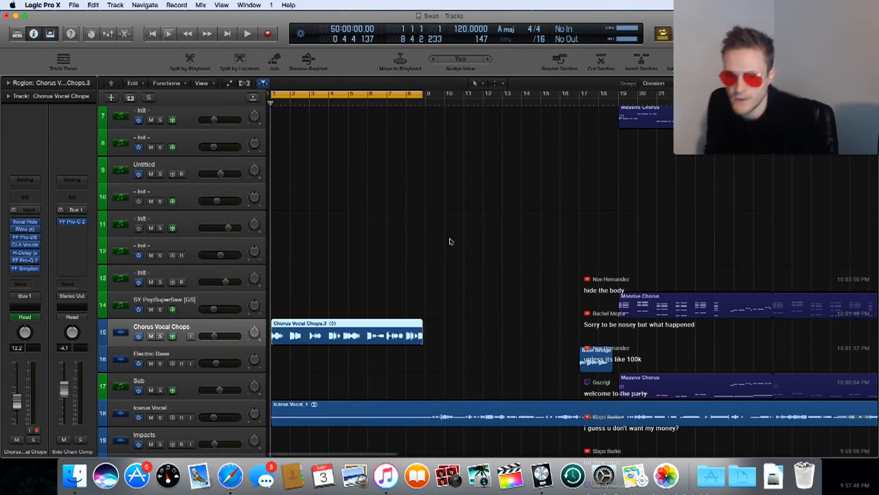
- Insert the mono-to-stereo FabFilter FF Simplon as an audio effect on the Massive track's channel
scroll(335, 244, "up", 5)
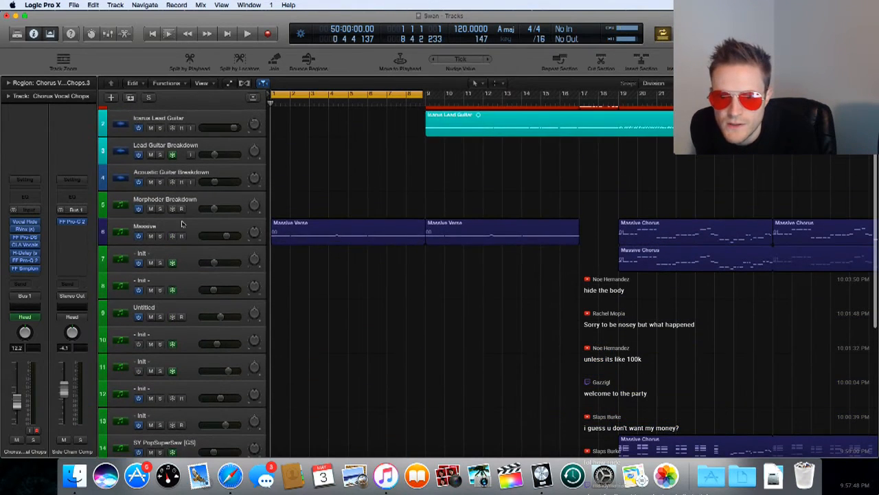
left_click(191, 226)
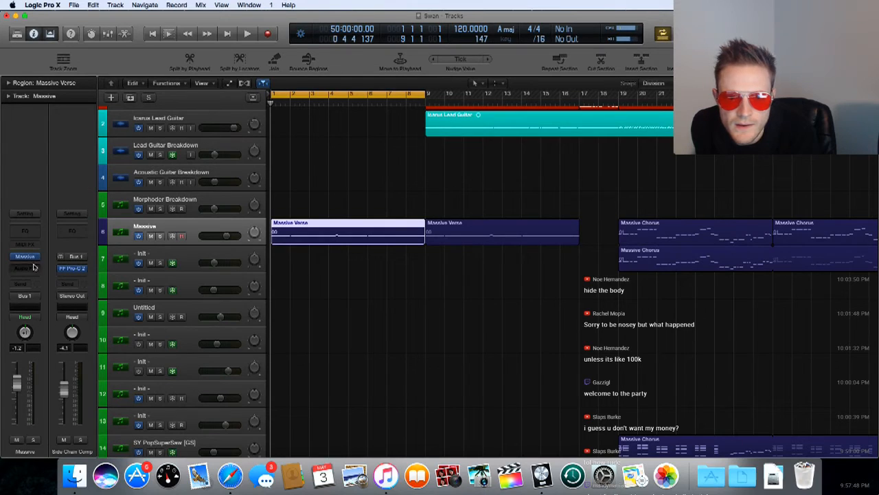
left_click(37, 270)
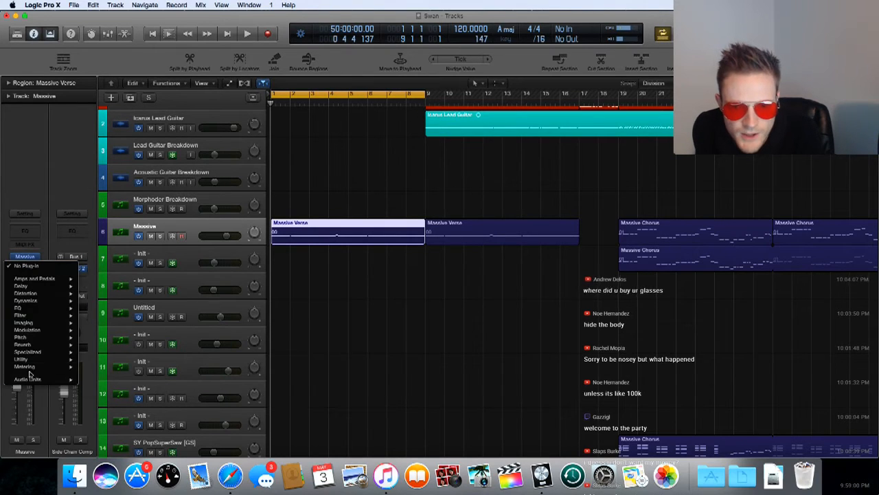
mouse_move(31, 379)
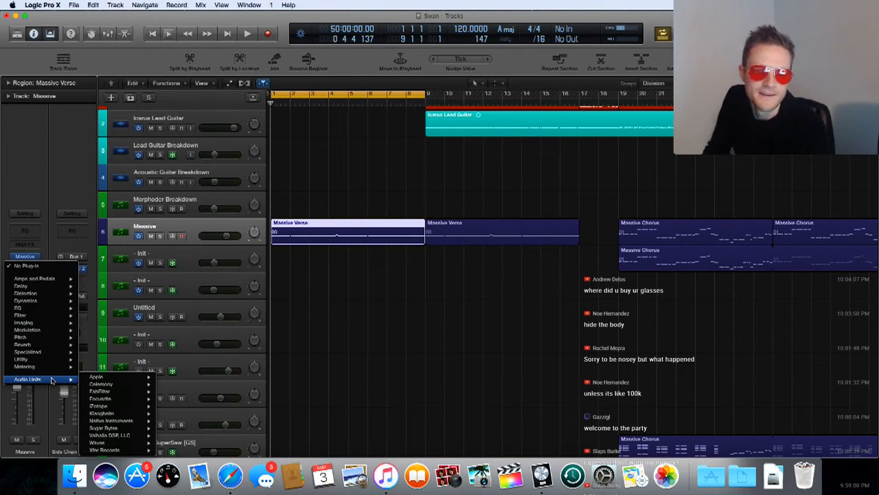
mouse_move(55, 369)
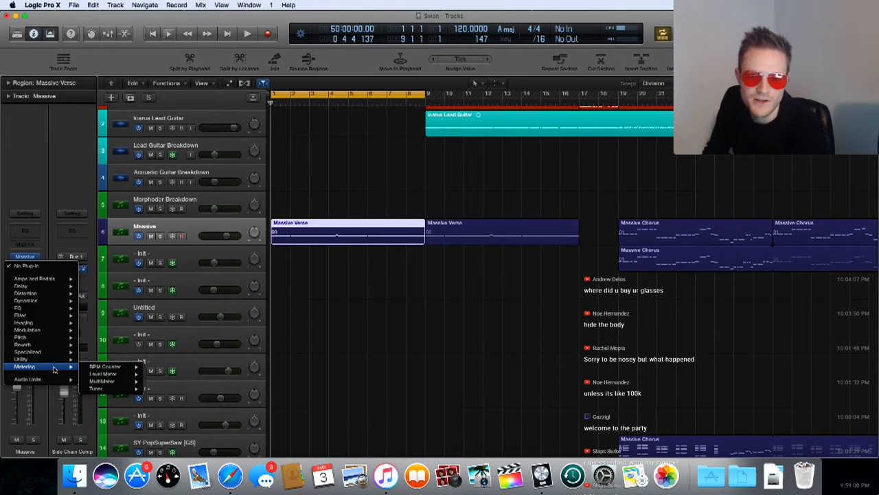
mouse_move(97, 388)
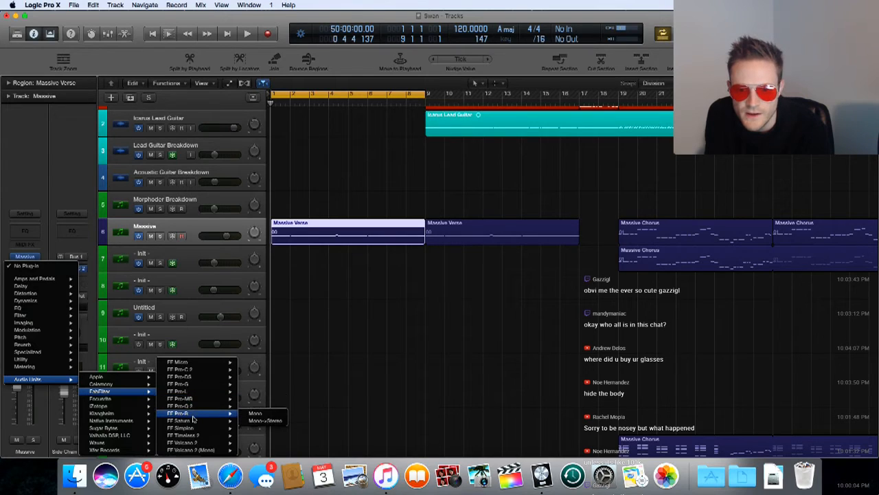
mouse_move(206, 431)
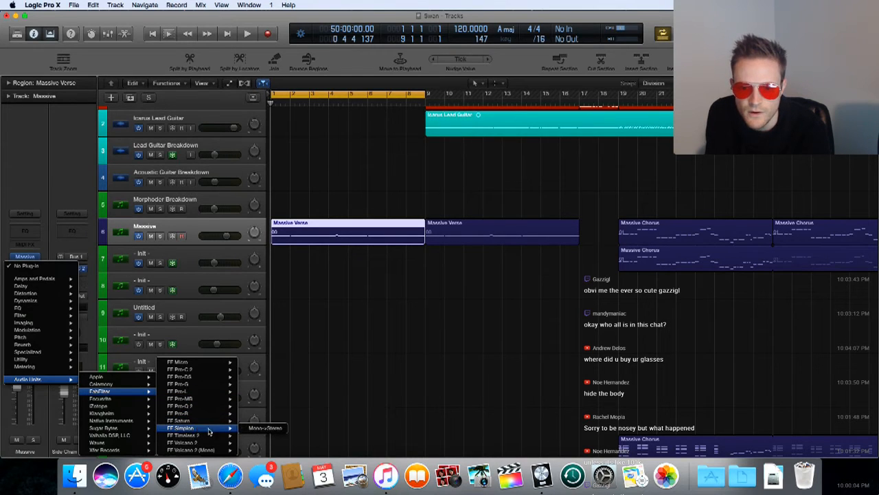
left_click(264, 428)
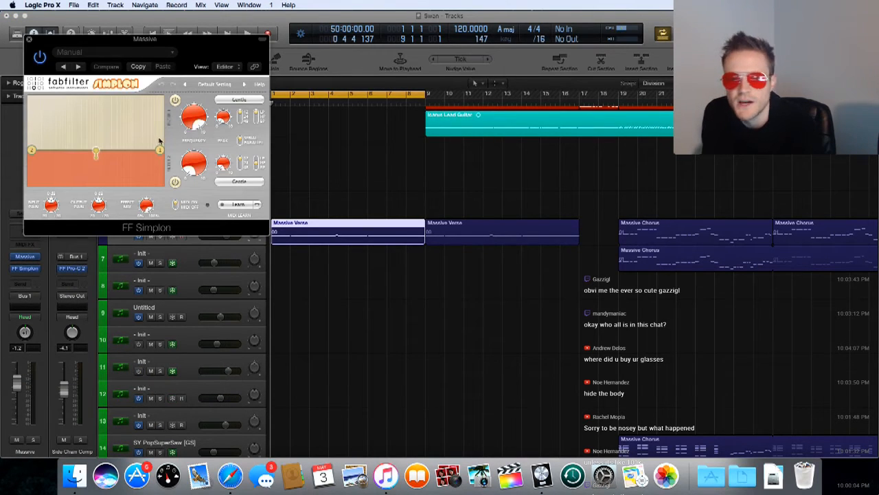
- Play the Massive intro from bar 1 while testing the FF Simplon Filter 1 and Filter 2 cutoffs
key("space")
mouse_move(160, 149)
left_mouse_down()
mouse_move(79, 148)
mouse_move(142, 142)
mouse_move(79, 139)
mouse_move(157, 130)
mouse_move(74, 128)
mouse_move(160, 100)
mouse_move(76, 122)
mouse_move(157, 110)
mouse_move(69, 122)
mouse_move(124, 114)
mouse_move(133, 136)
mouse_move(84, 136)
mouse_move(144, 132)
mouse_move(95, 136)
mouse_move(176, 141)
mouse_move(174, 150)
left_mouse_up()
key("space")
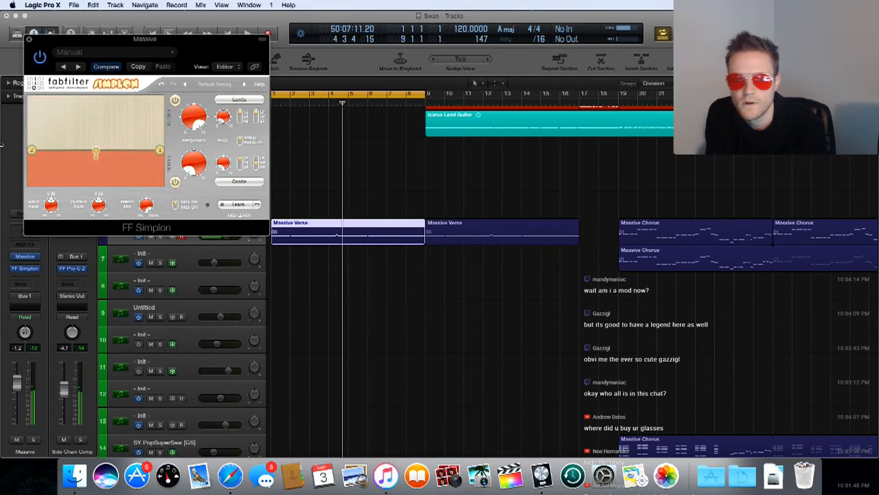
mouse_move(30, 151)
left_mouse_down()
mouse_move(165, 132)
mouse_move(38, 138)
mouse_move(155, 125)
mouse_move(62, 123)
mouse_move(131, 133)
mouse_move(55, 131)
mouse_move(31, 155)
left_mouse_up()
key("space")
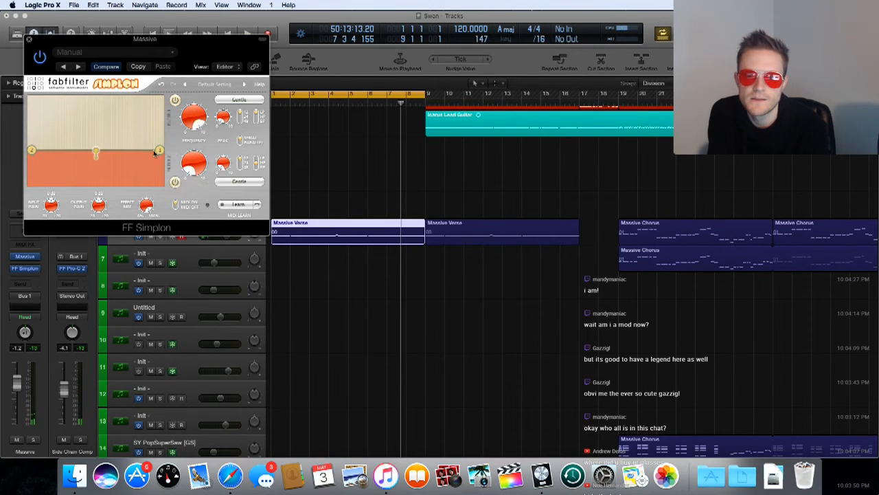
- Lower the Filter 1 frequency and raise its peak in the Massive track's FF Simplon, audition the sound, and close the plug-in
left_click_drag(159, 150, 138, 137)
key("space")
key("space")
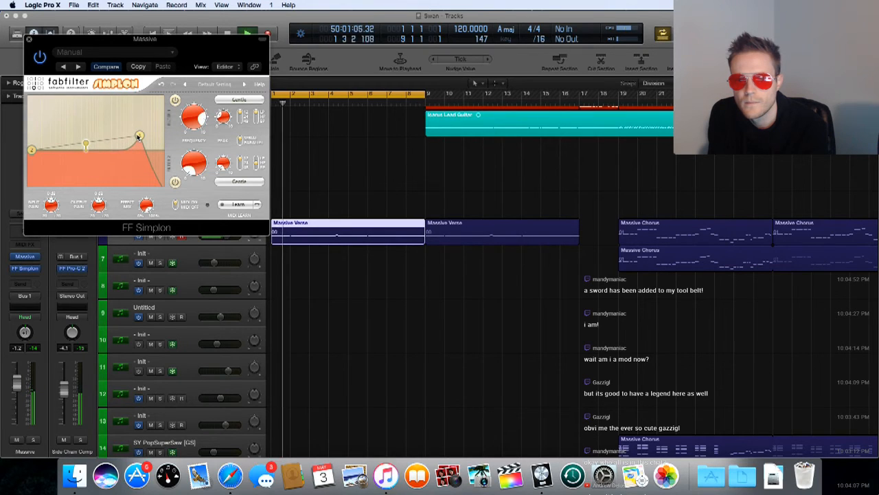
key("space")
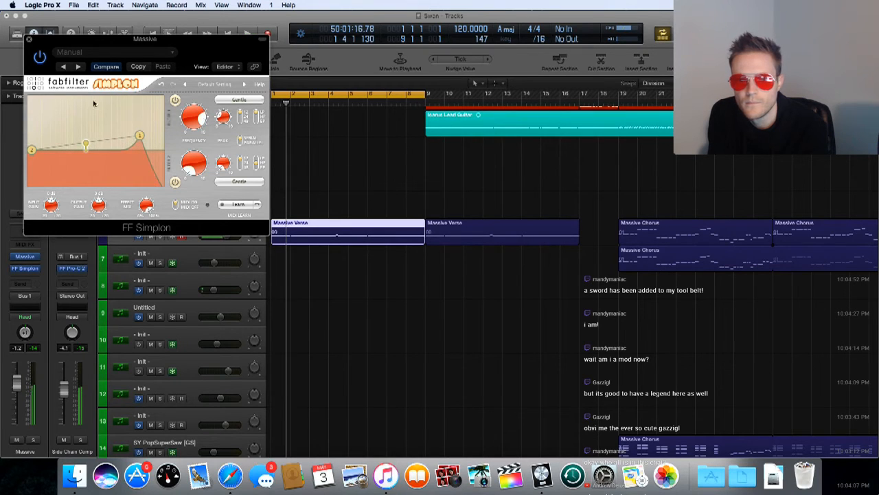
left_click(29, 41)
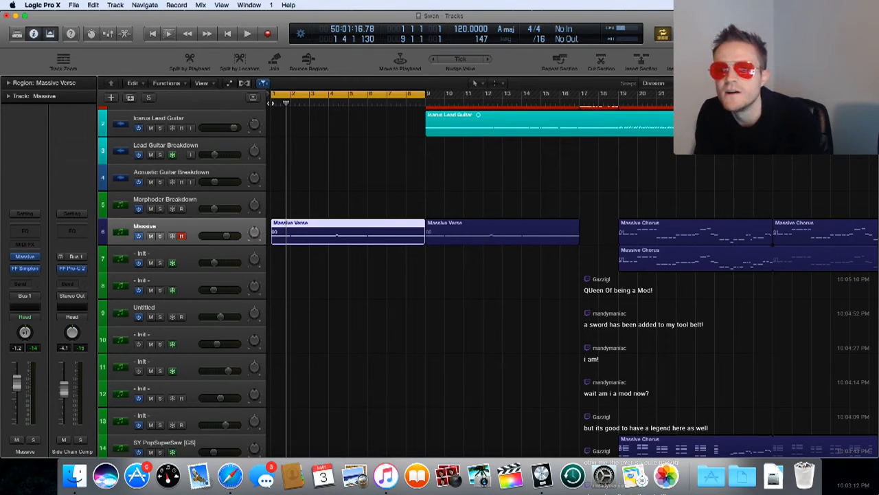
- Return the playhead to the start of the project and show automation on the tracks
key("Return")
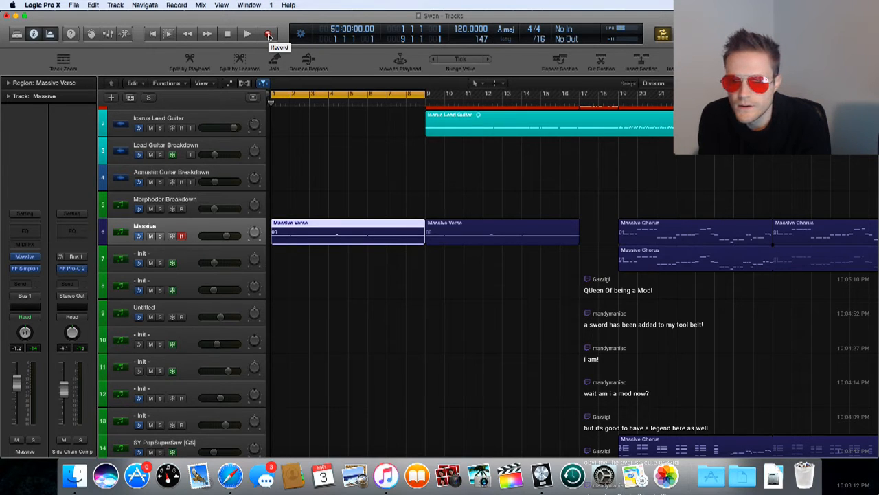
left_click(229, 83)
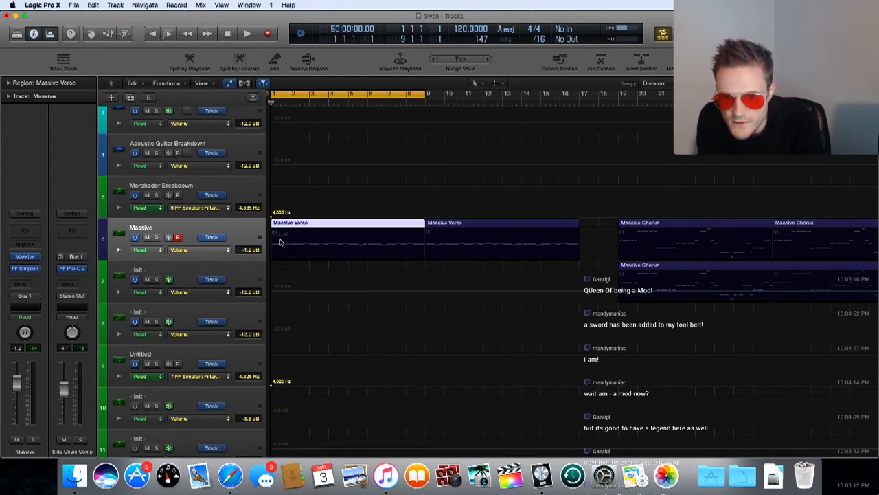
left_click(273, 241)
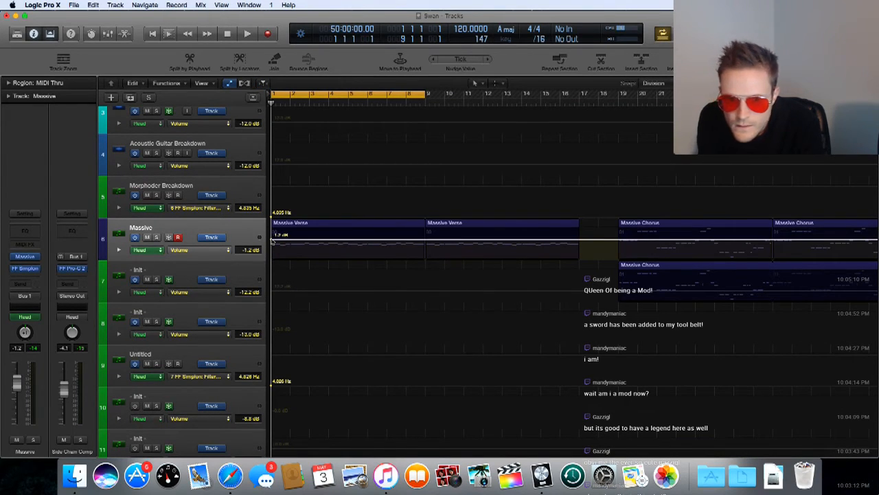
scroll(313, 199, "up", 3)
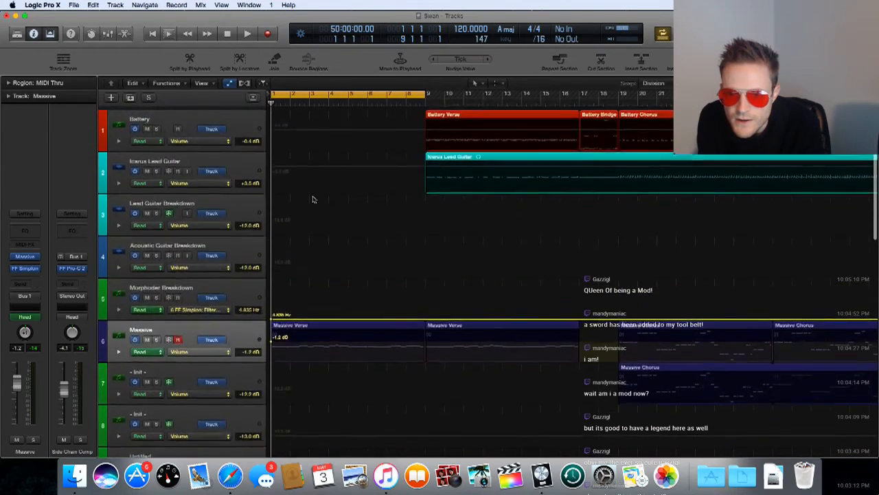
scroll(313, 199, "down", 3)
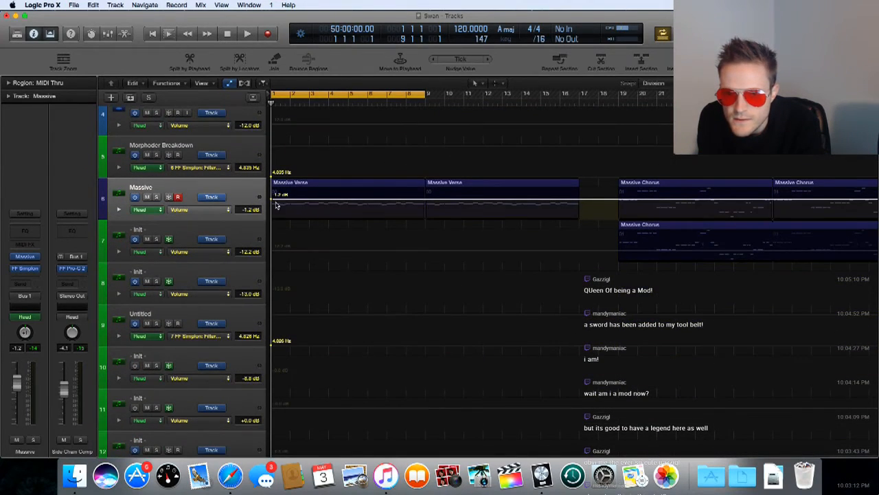
left_click(210, 210)
mouse_move(232, 175)
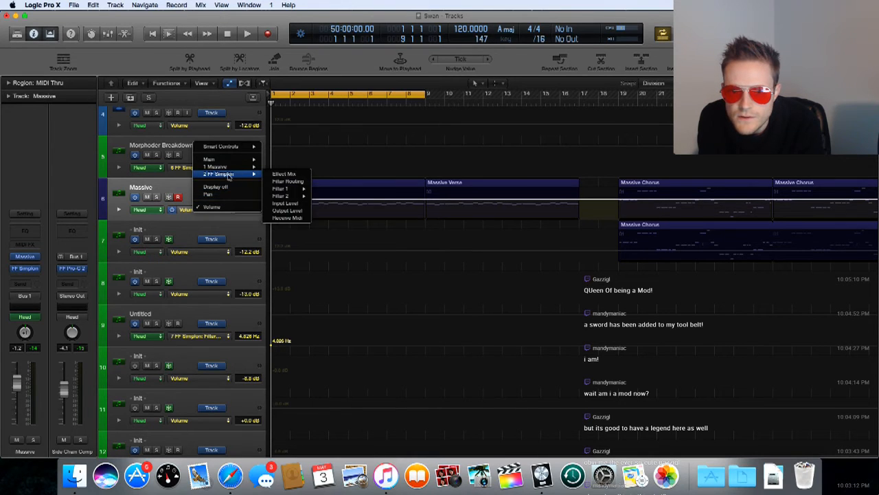
left_click(204, 219)
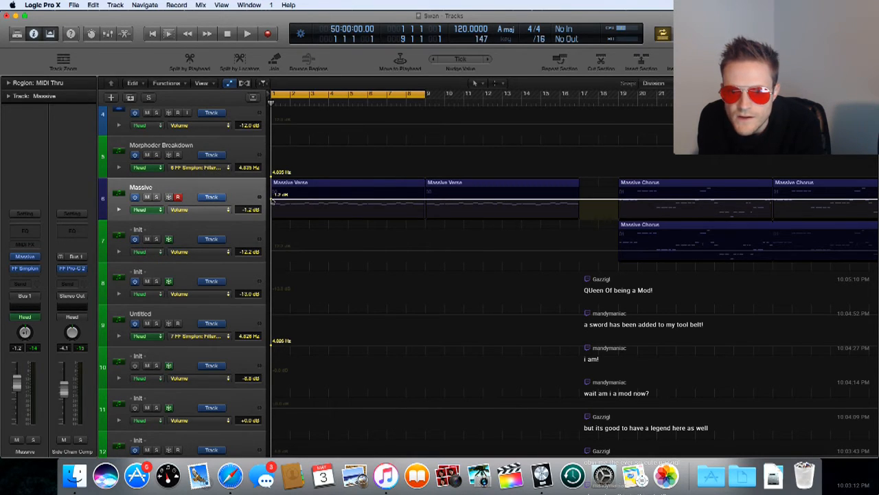
left_click(272, 199)
- Set the Massive track's automation lane to the FF Simplon parameter Filter 1 Freq
left_click(203, 213)
mouse_move(226, 188)
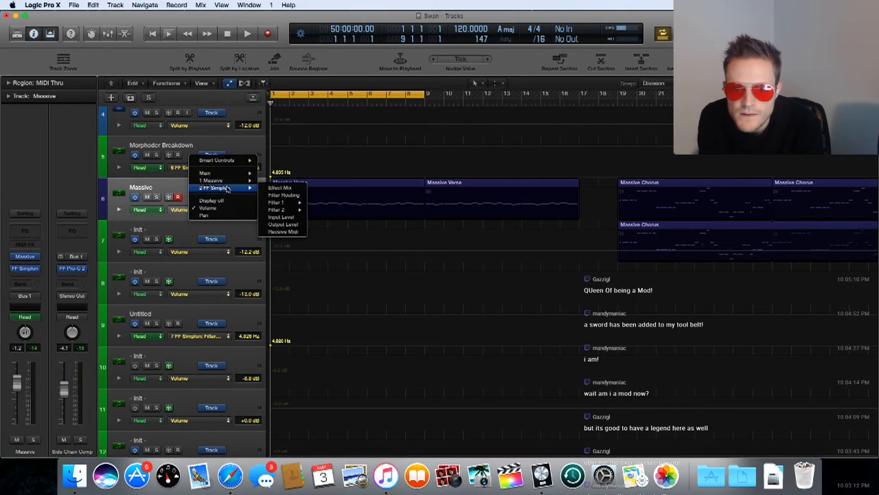
mouse_move(285, 203)
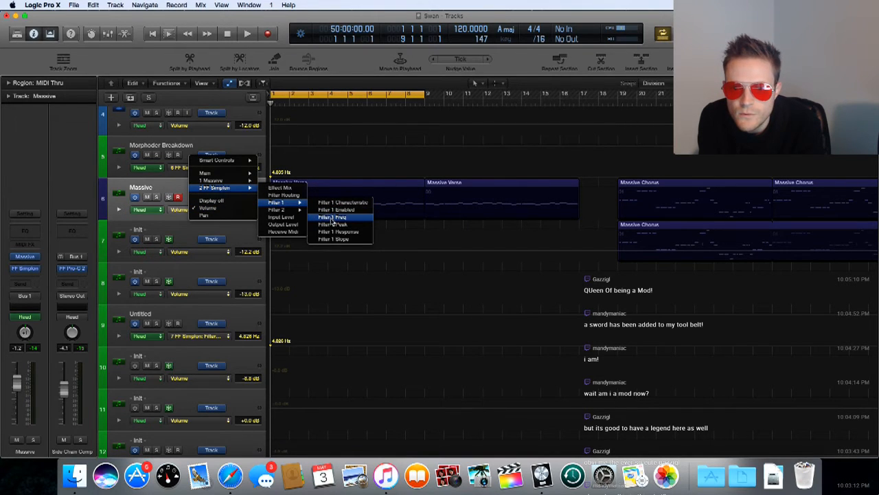
left_click(333, 218)
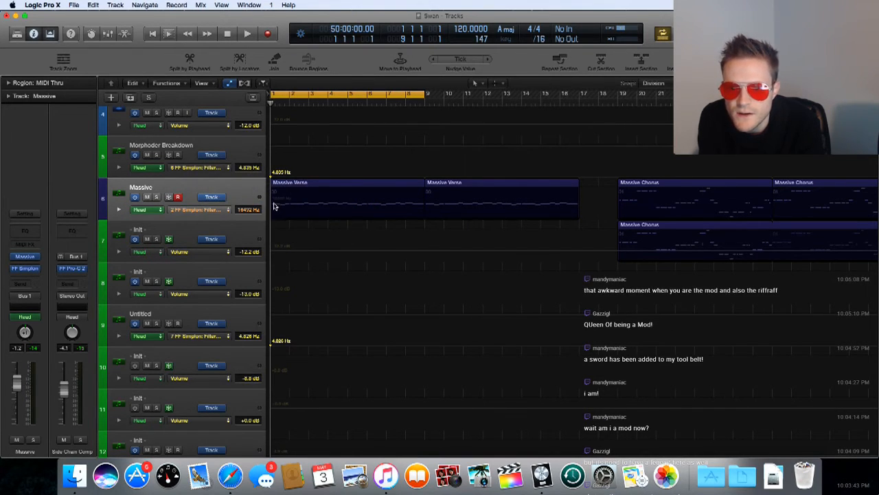
- Create a rising Filter 1 Freq ramp from a low point at bar 1 to about 1.1 kHz near bar 4, auditioning it
key("space")
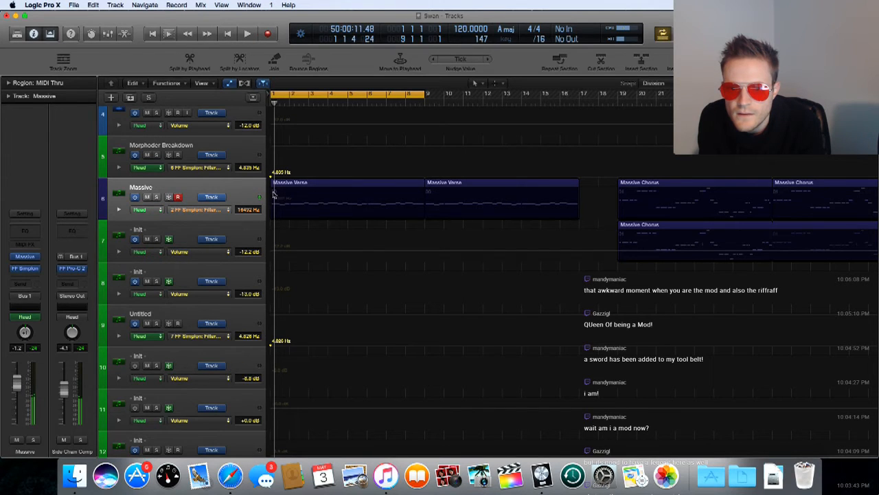
left_click(272, 196)
left_click_drag(272, 196, 272, 207)
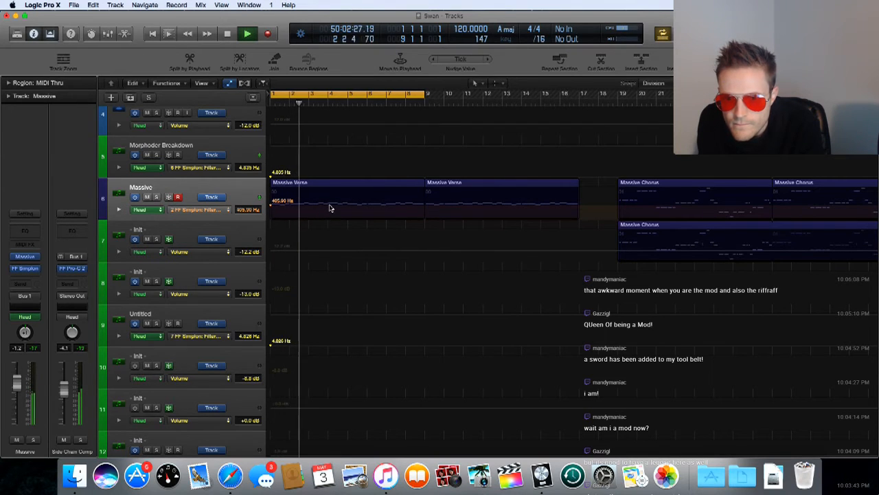
left_click_drag(326, 209, 328, 202)
key("space")
key("space")
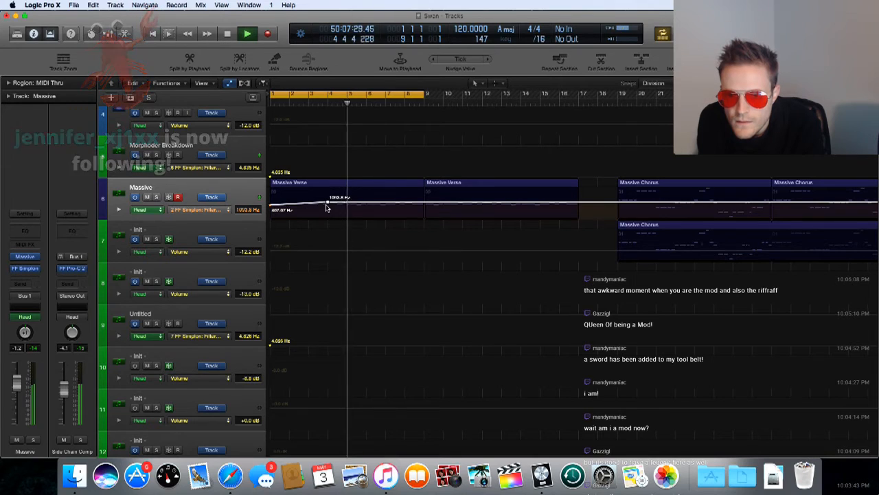
- Raise the filter automation point near bar 4 to about 2.1 kHz, auditioning the sweep during adjustment
left_click_drag(327, 205, 328, 200)
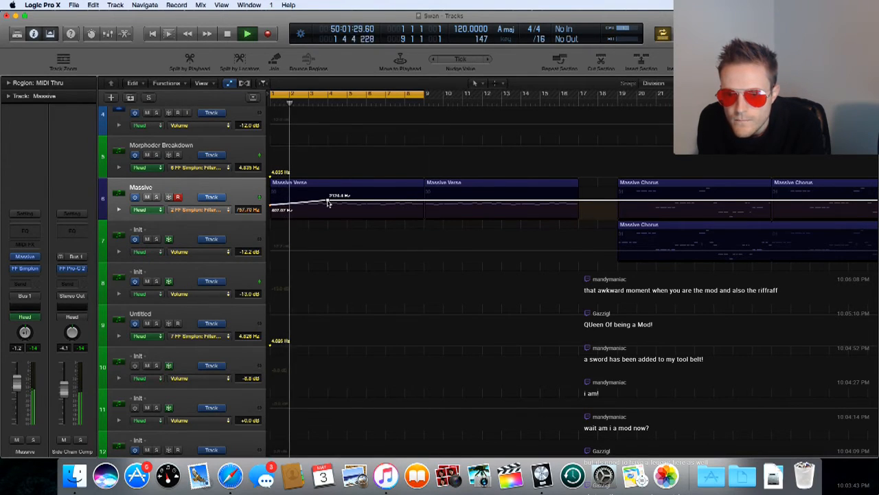
left_click_drag(329, 200, 328, 200)
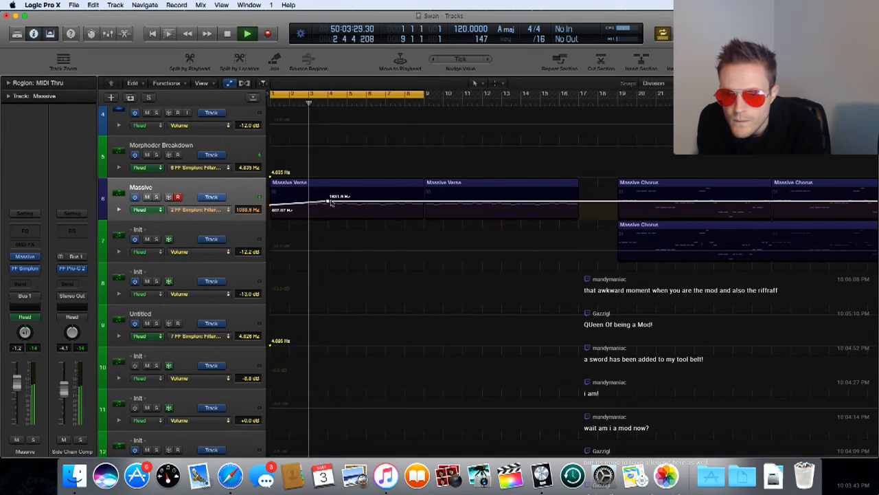
key("space")
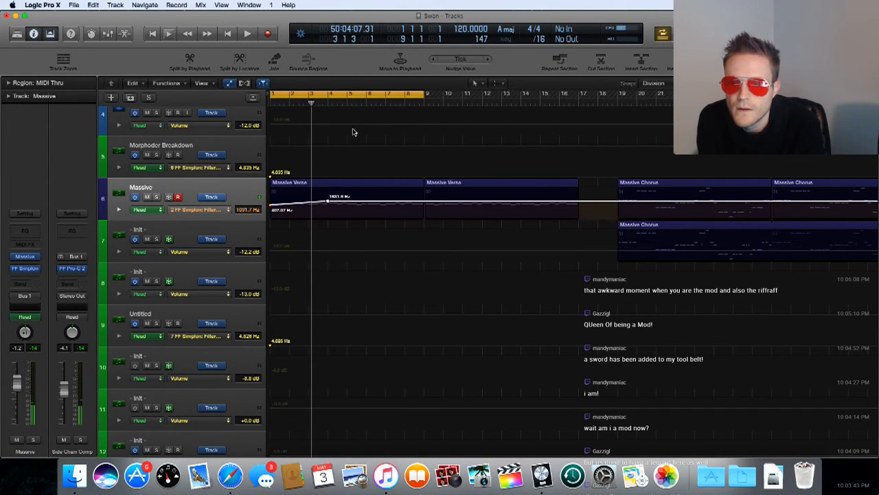
key("space")
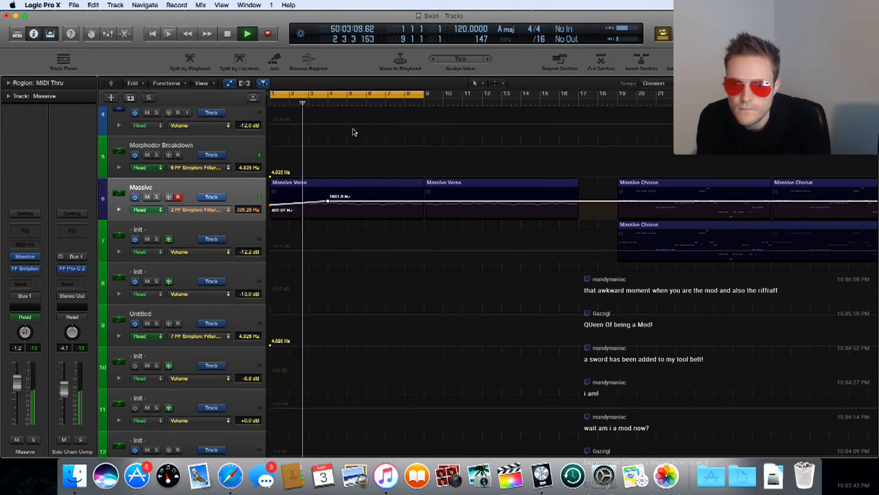
left_click(329, 202)
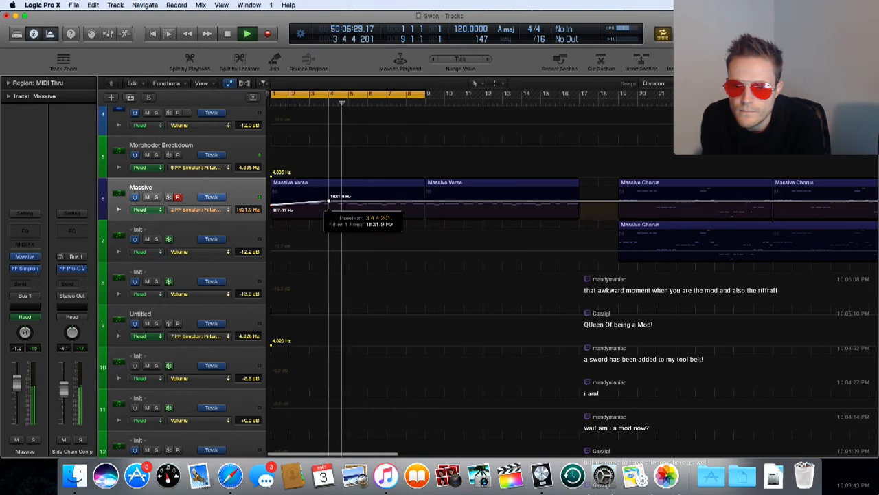
left_click_drag(329, 202, 329, 200)
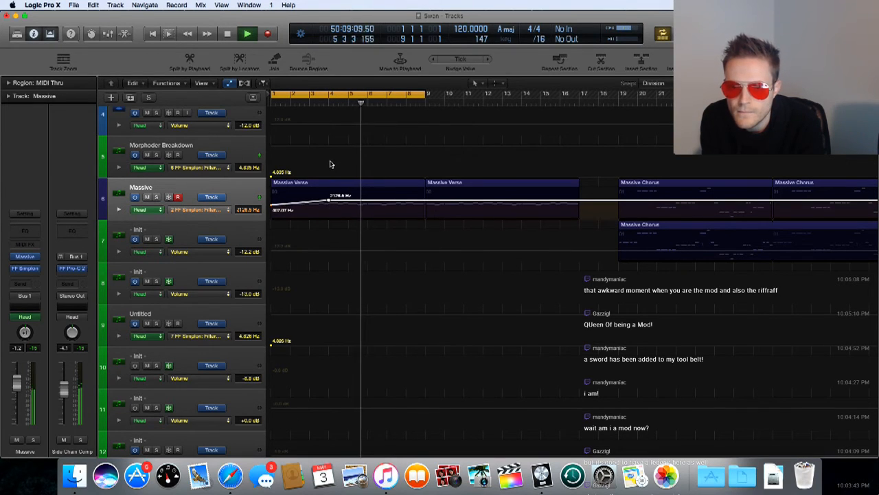
key("space")
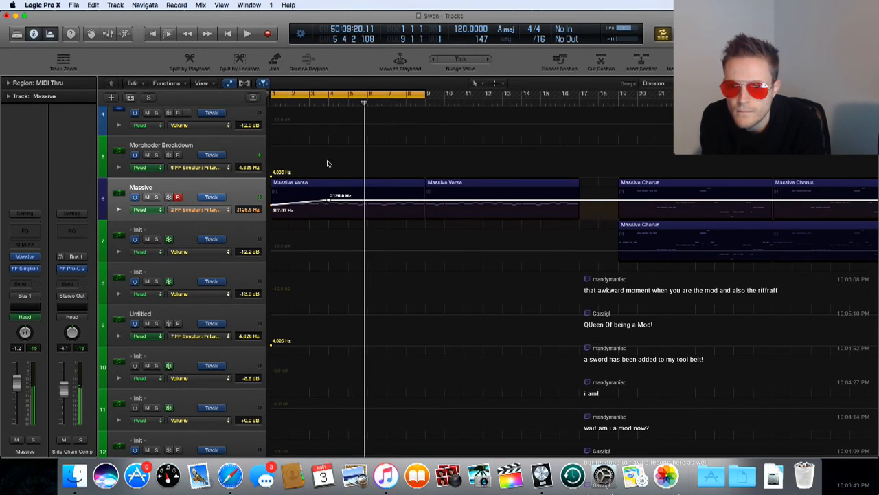
- Turn off the cycle range and hide the track automation
left_click(320, 92)
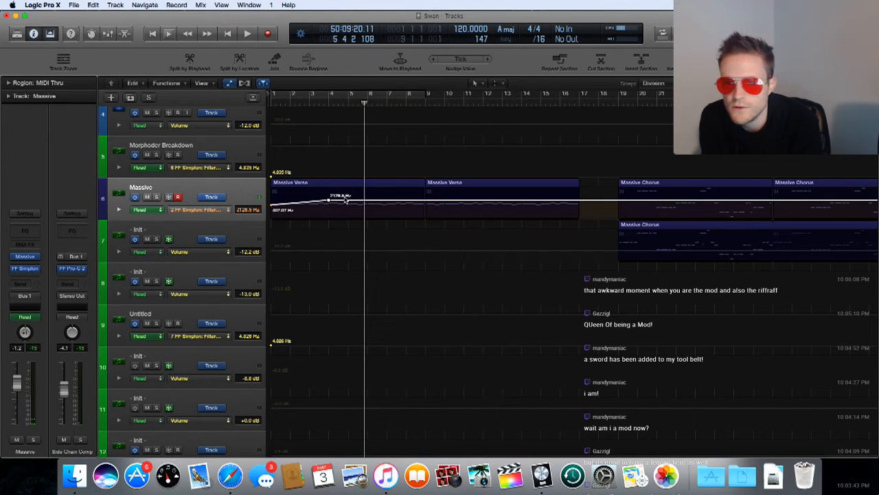
left_click(229, 83)
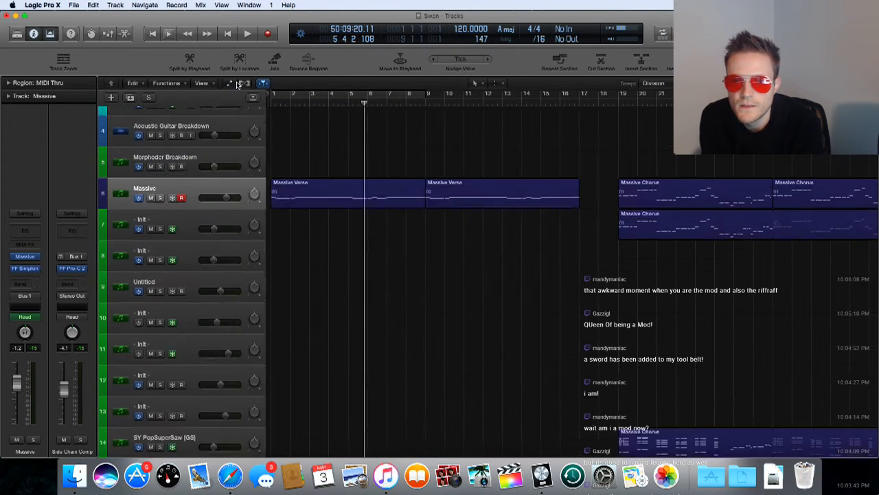
- Try to bring the Massive Chorus region on the Sub track from bar 53 to bar 1
scroll(439, 294, "down", 3)
scroll(442, 290, "down", 4)
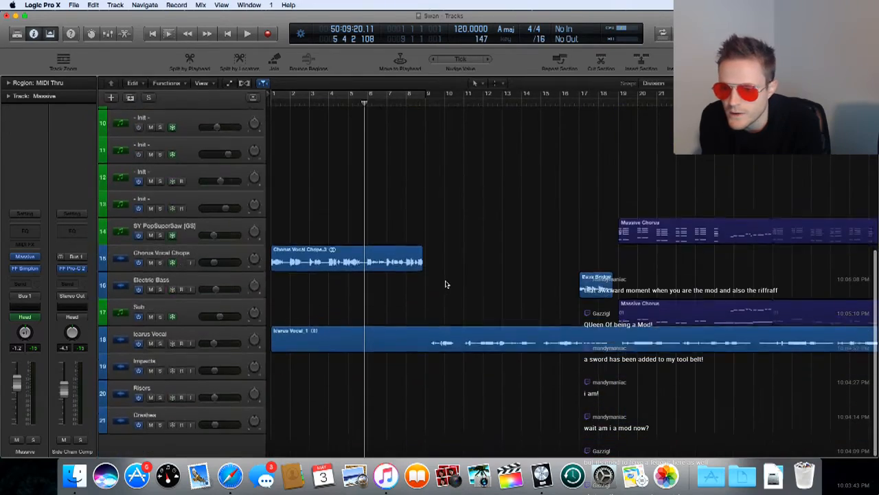
scroll(444, 287, "right", 15)
scroll(448, 284, "right", 5)
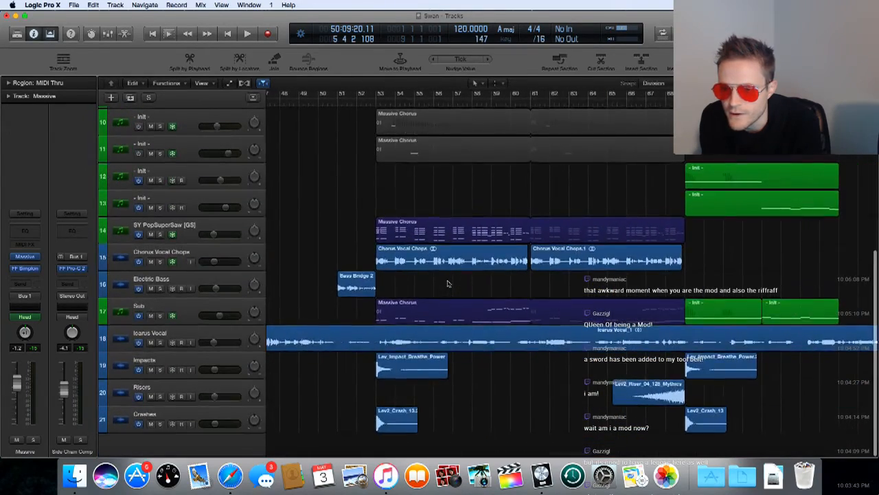
scroll(447, 283, "left", 7)
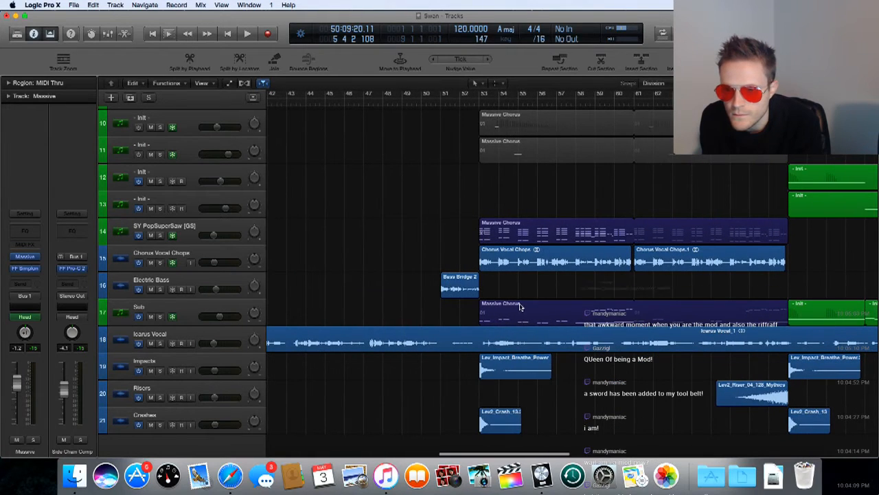
scroll(520, 307, "right", 1)
scroll(520, 307, "right", 12)
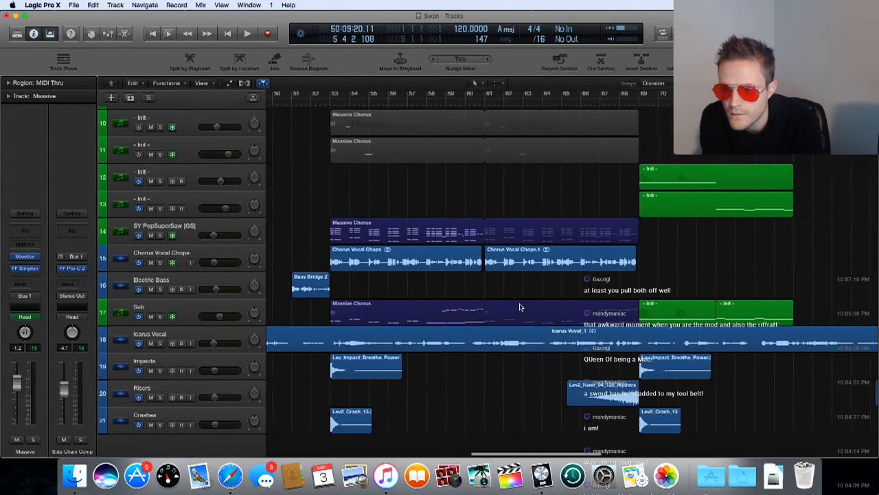
scroll(520, 307, "right", 6)
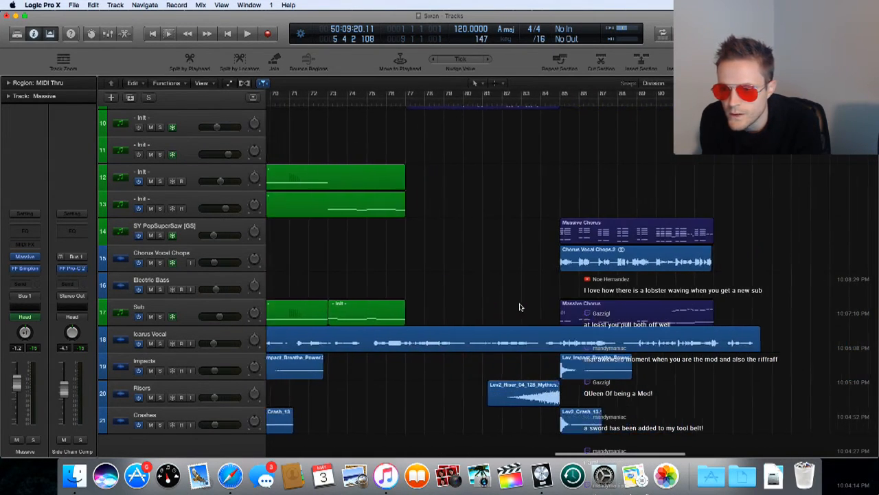
scroll(520, 307, "left", 5)
scroll(520, 307, "left", 13)
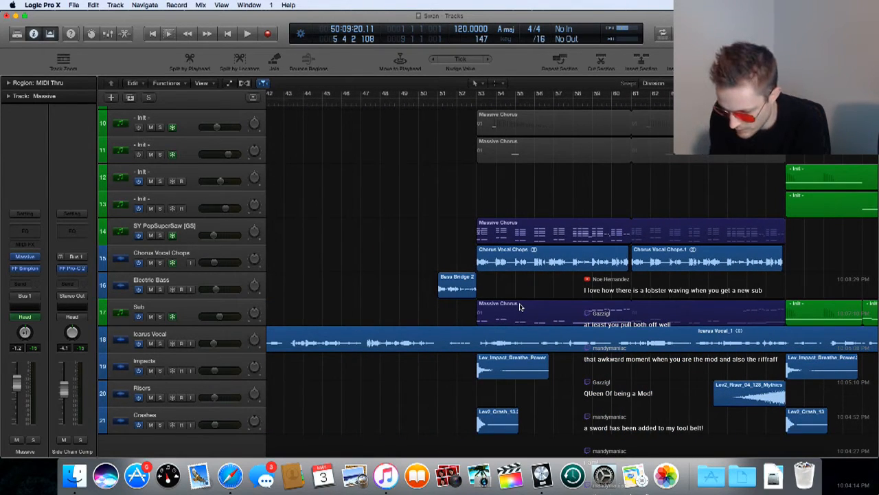
left_click_drag(520, 307, 316, 313)
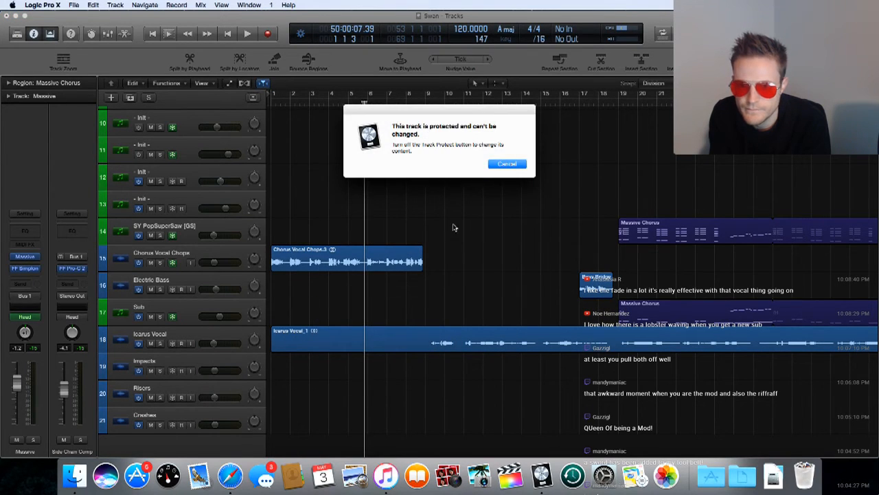
left_click(507, 164)
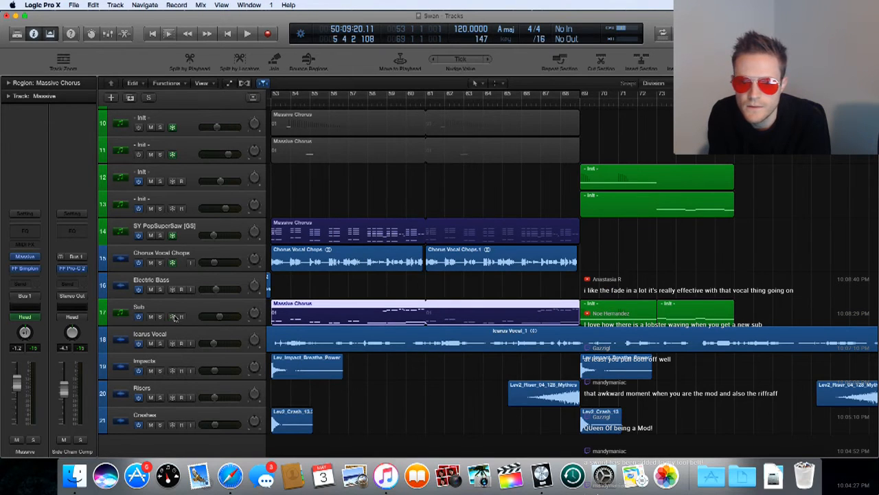
- Turn off protection on the Sub track and place its Massive Chorus region from bar 53 near bar 1
scroll(340, 296, "left", 5)
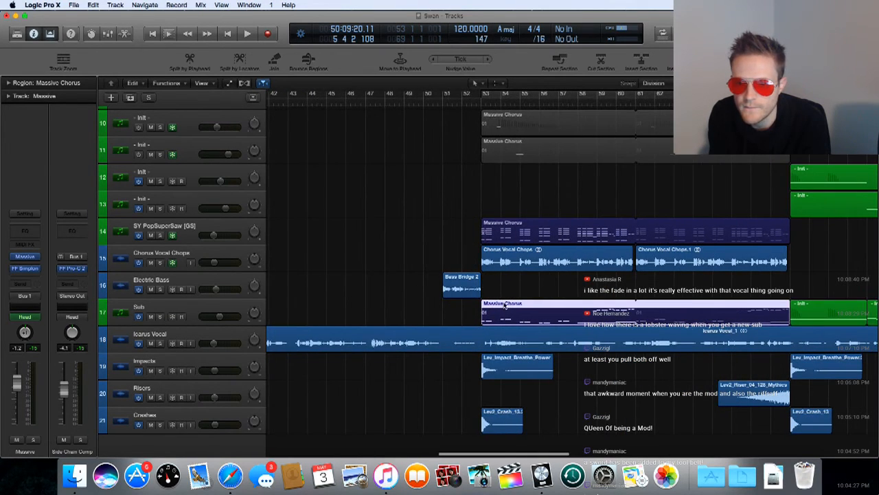
left_click_drag(505, 306, 298, 312)
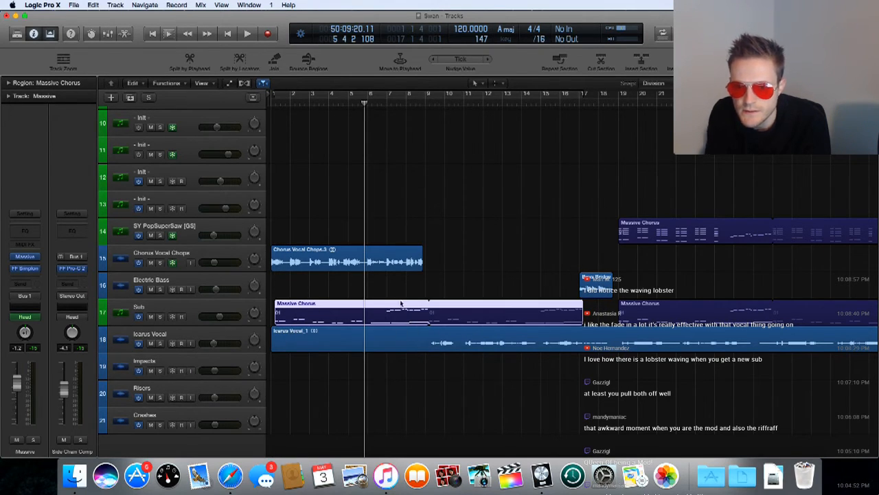
- Shorten the opening Massive Chorus region on the Sub track to end at bar 9 and open it in the Piano Roll
left_click_drag(582, 307, 384, 307)
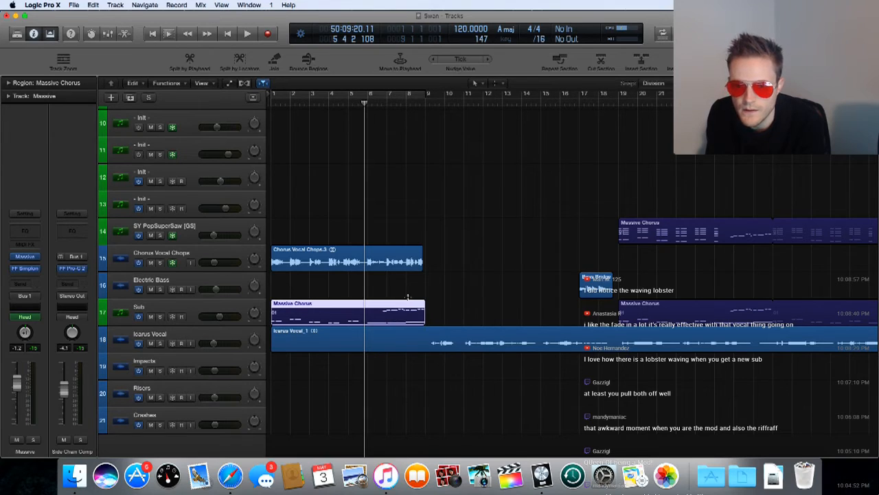
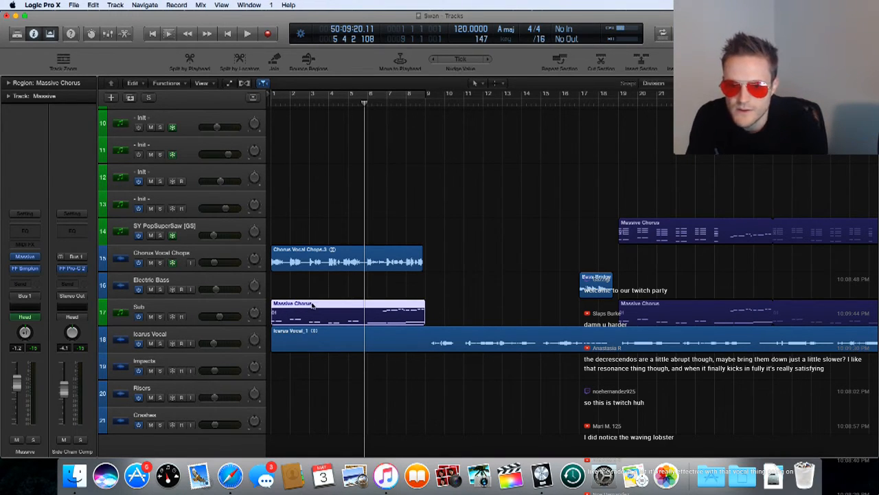
double_click(312, 304)
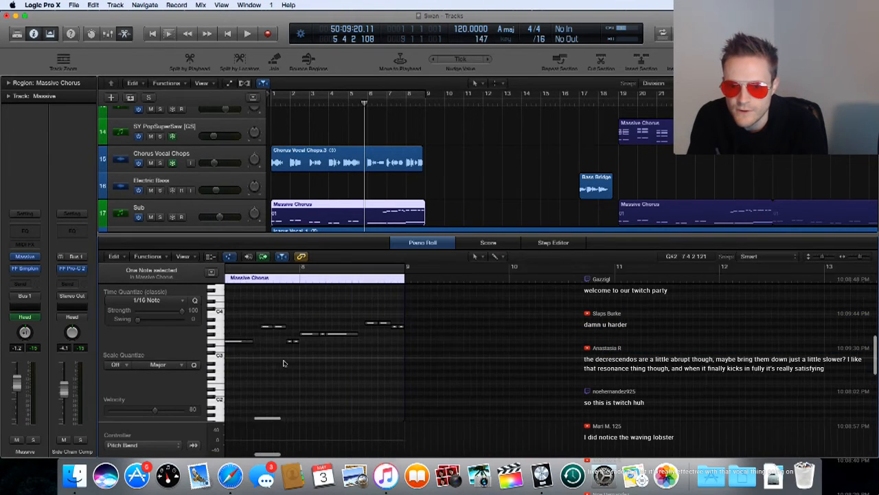
- Hide the MIDI Draw area and delete the high melody notes between bars 6 and 9, keeping only the low bass notes
scroll(292, 359, "left", 10)
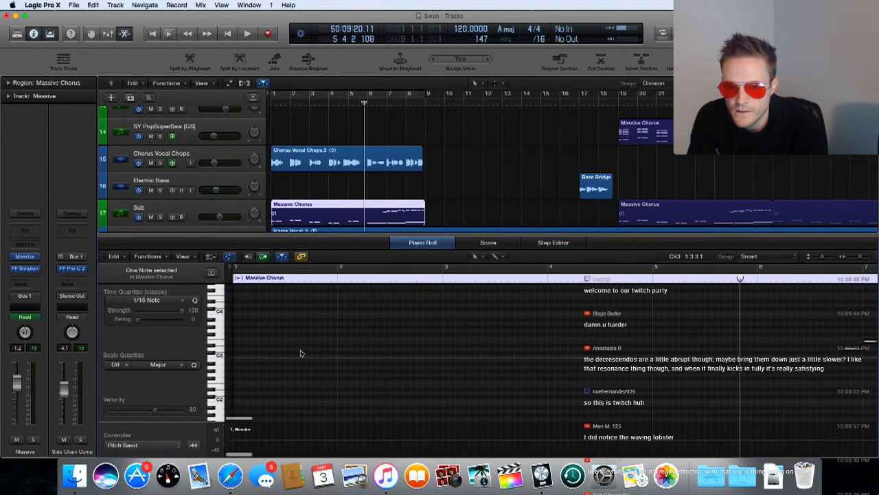
scroll(301, 353, "down", 10)
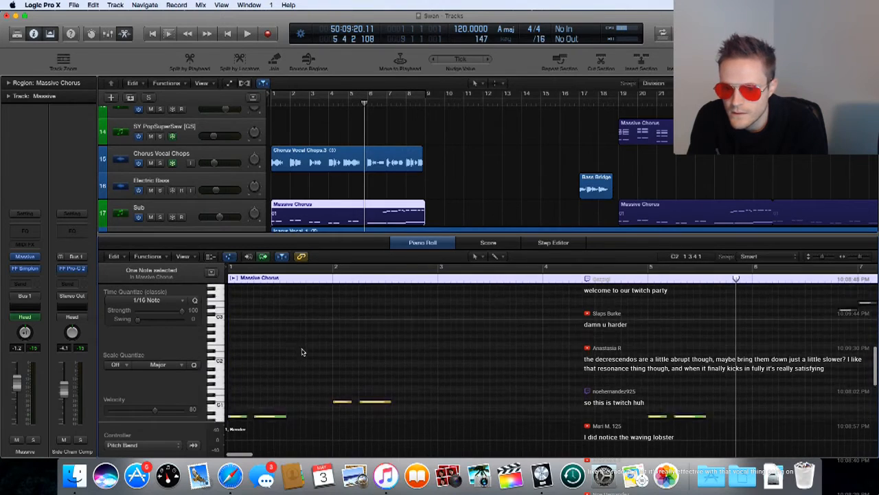
scroll(303, 350, "down", 1)
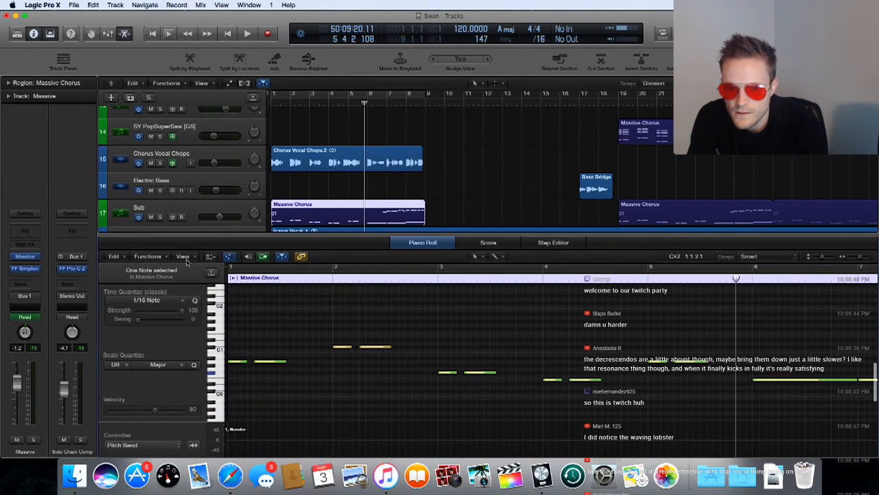
left_click(230, 258)
scroll(414, 383, "right", 10)
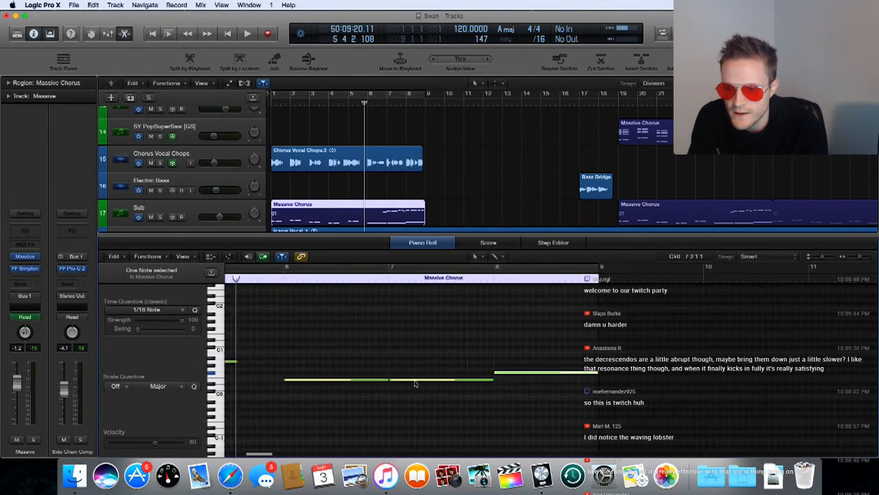
scroll(414, 383, "up", 3)
scroll(414, 383, "left", 2)
scroll(414, 383, "up", 2)
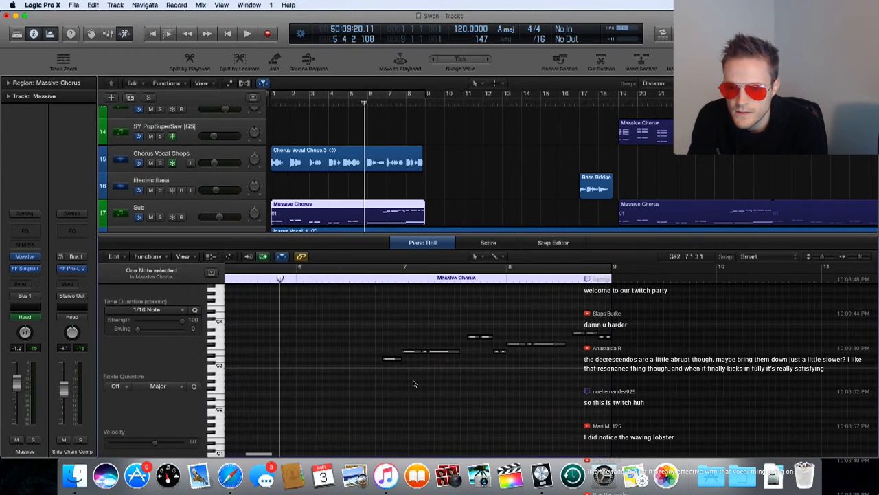
left_click_drag(378, 382, 594, 323)
left_click_drag(609, 320, 609, 321)
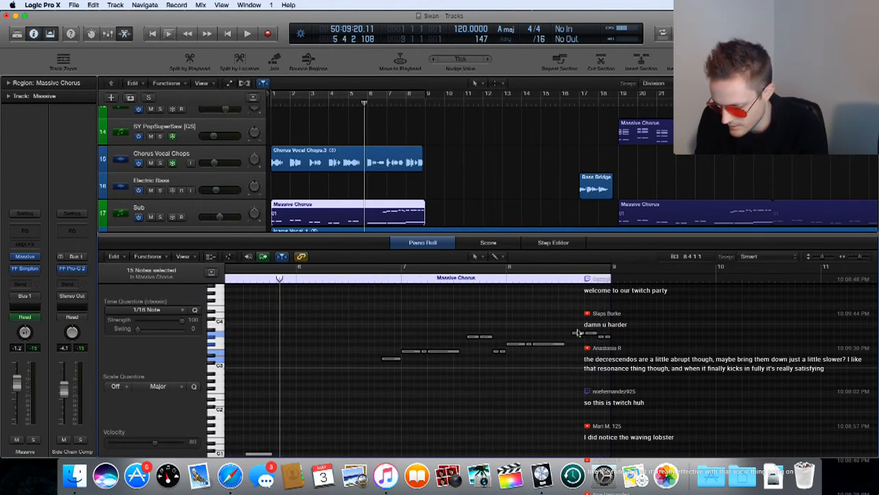
key("z")
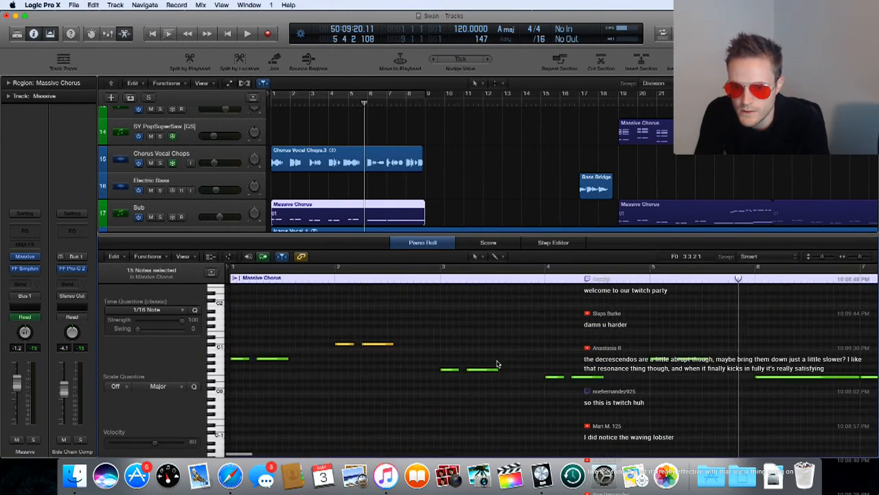
- Audition the sub bass part briefly from the current position and from the start of the song
key("space")
key("space")
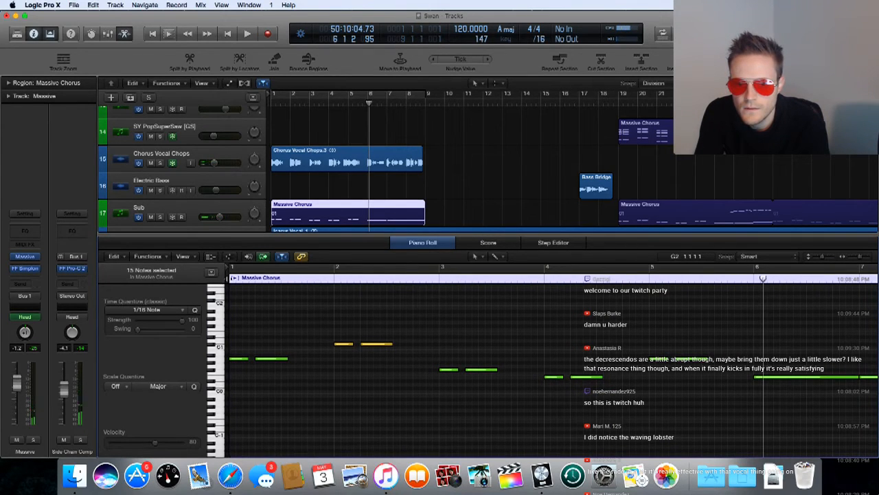
key("Return")
key("space")
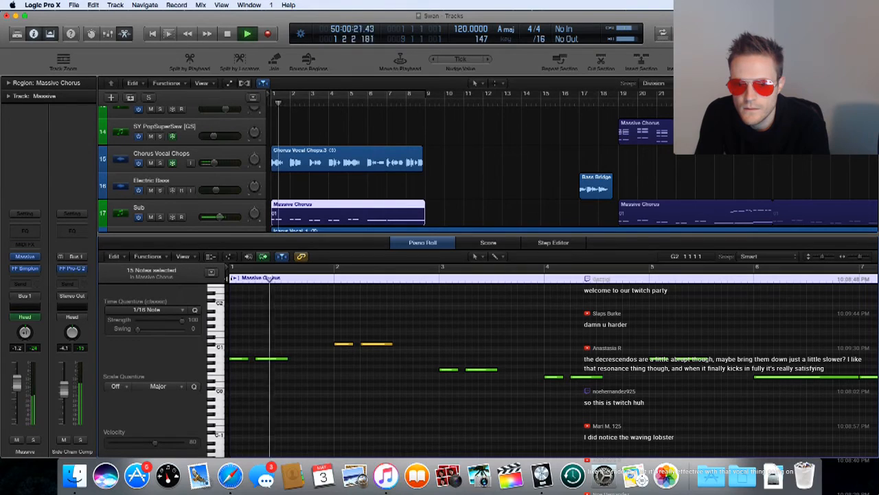
key("space")
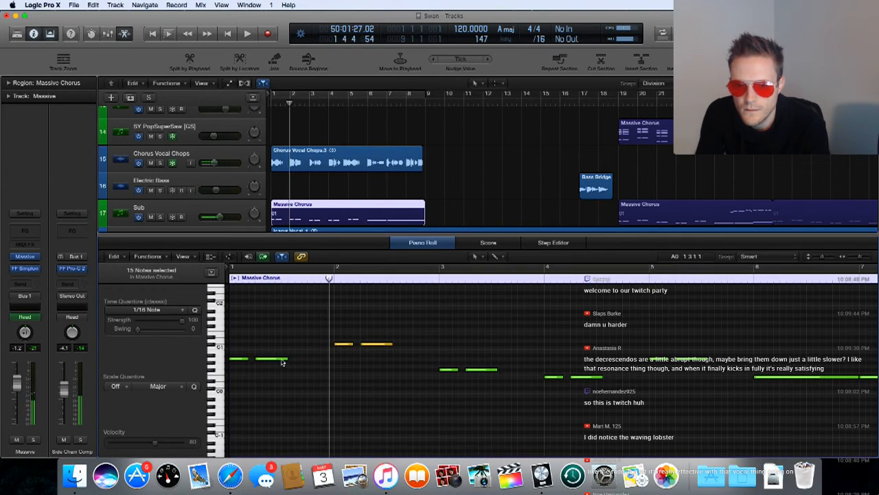
- Delete the second sub note in bar 1, lengthen the first to fill the bar, and play it back
left_click(281, 359)
key("Delete")
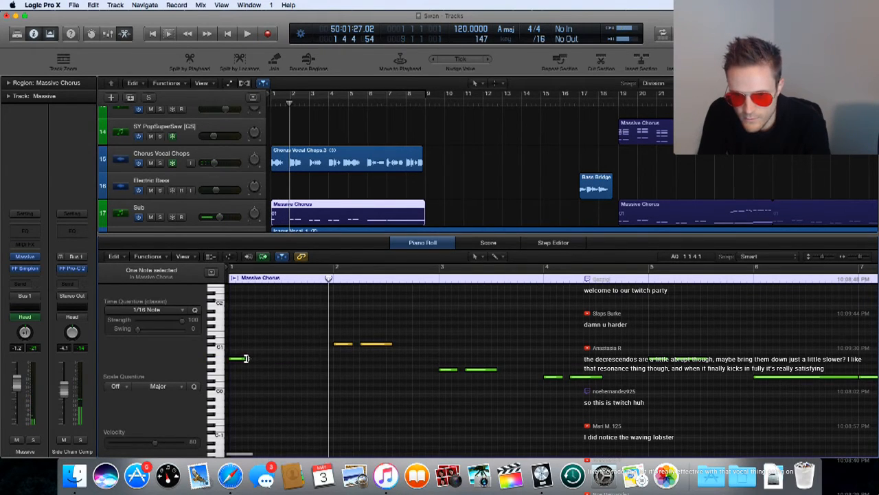
left_click_drag(245, 357, 330, 353)
key("space")
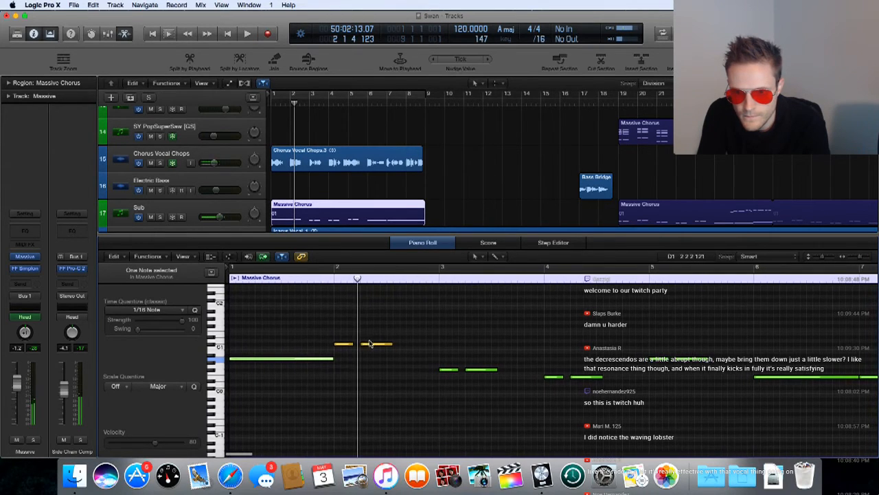
- Delete the second sub note in bars 2 and 3 and lengthen each remaining note to fill its bar
left_click(369, 344)
key("BackSpace")
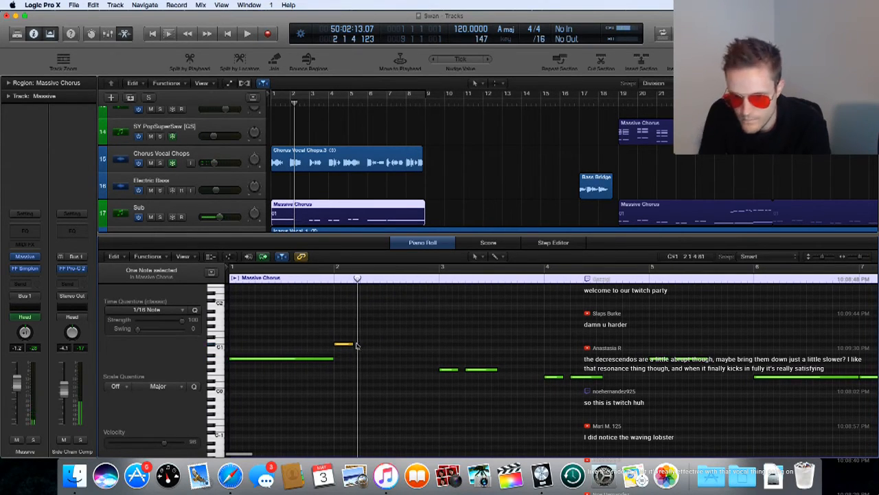
left_click_drag(349, 343, 447, 372)
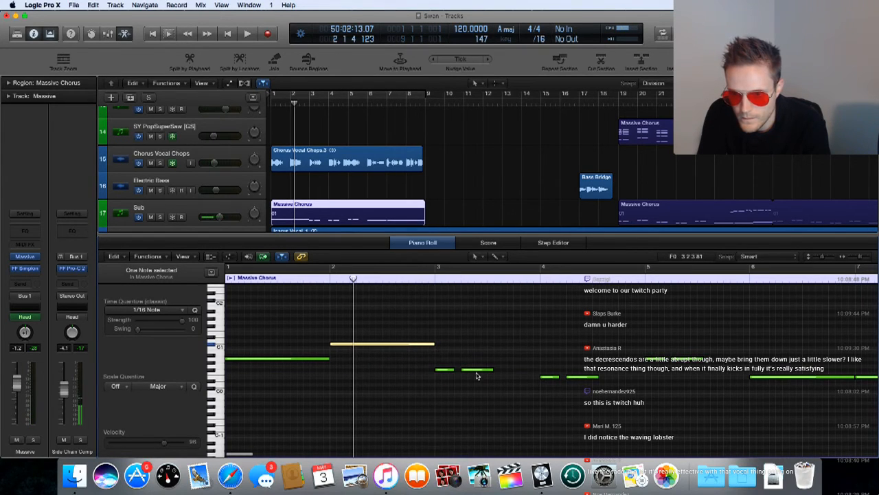
left_click(477, 372)
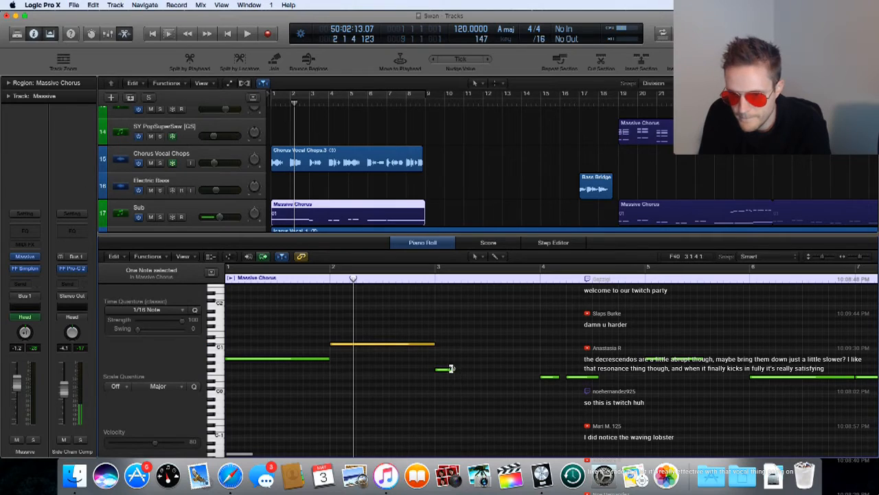
left_click_drag(452, 369, 541, 368)
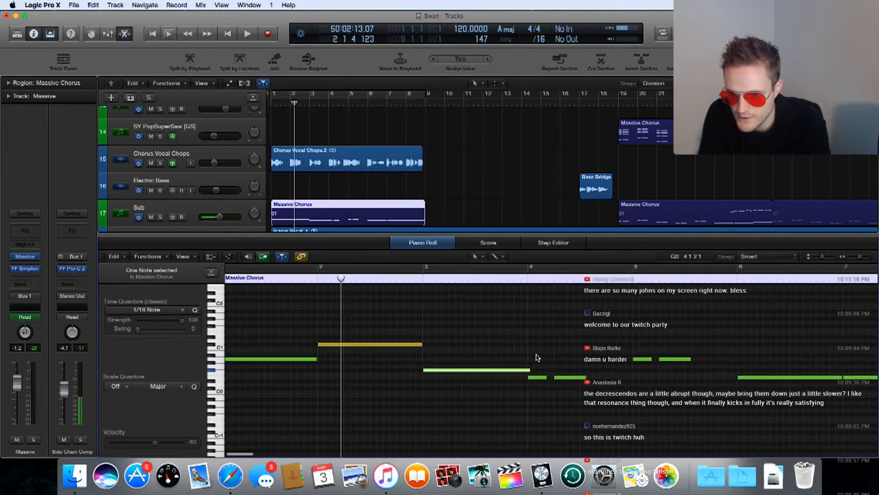
scroll(537, 357, "right", 5)
left_click_drag(406, 373, 403, 373)
- Show the Event Float, delete the second note in bar 4, and stretch the first E0 note to exactly one bar
left_click(448, 377)
scroll(448, 380, "left", 2)
key("alt+e")
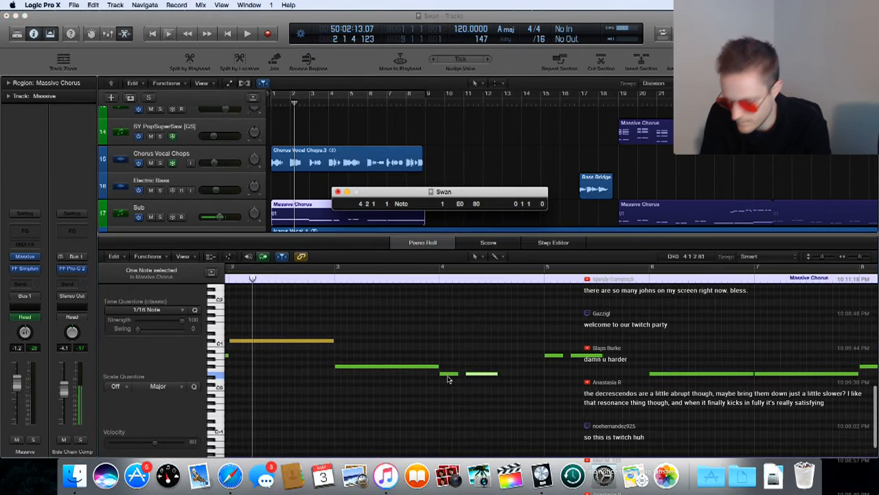
key("Delete")
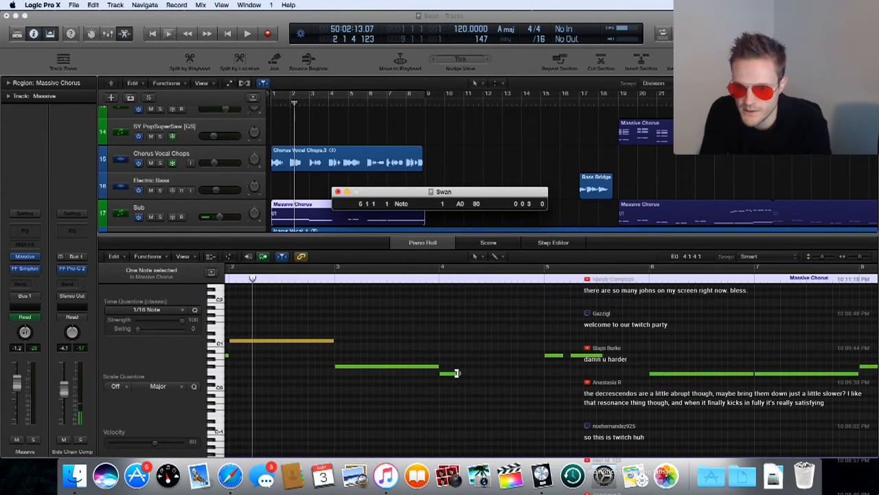
left_click_drag(457, 373, 547, 375)
scroll(491, 371, "right", 2)
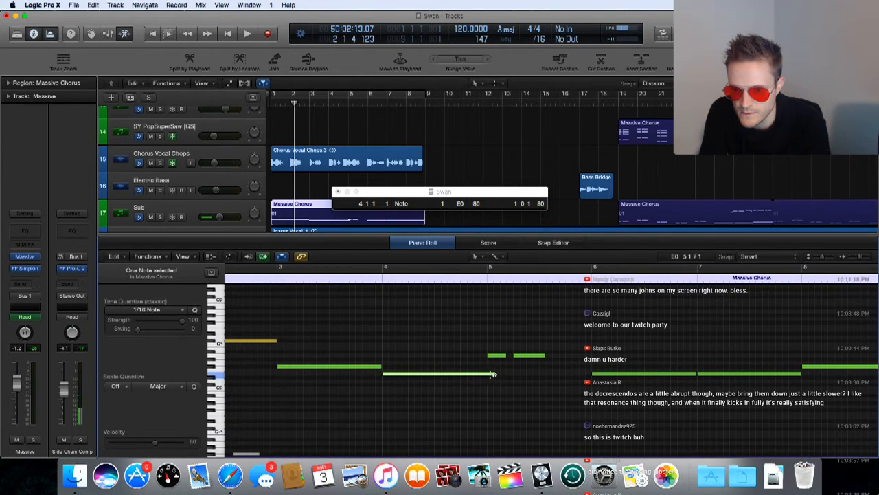
left_click_drag(492, 375, 486, 375)
- Delete the second note in bar 5 and lengthen the first A0 note to one full bar
scroll(461, 359, "right", 2)
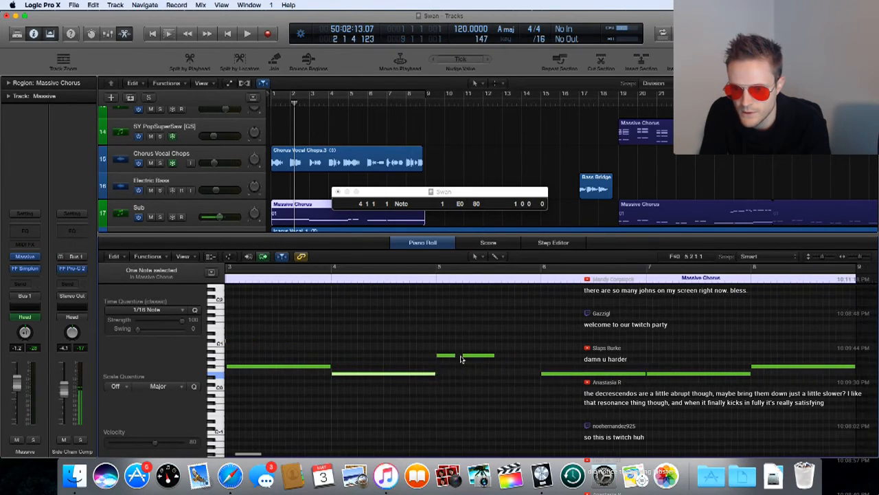
scroll(461, 358, "right", 1)
left_click(445, 358)
key("Delete")
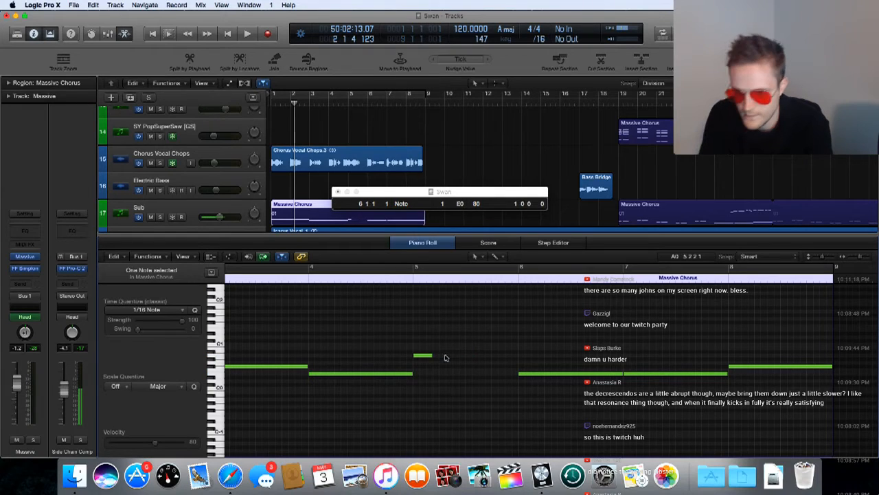
left_click_drag(429, 355, 499, 354)
scroll(479, 350, "right", 2)
scroll(479, 351, "left", 2)
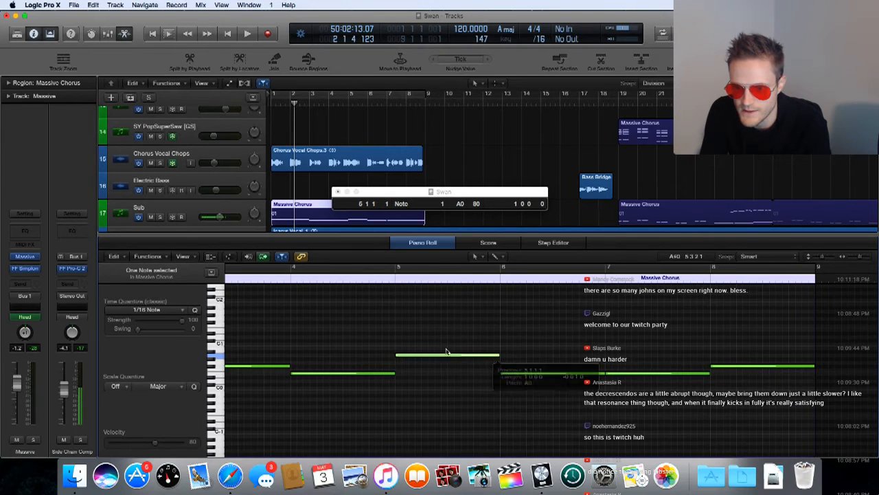
- Play the intro from bar 1 to past bar 9 to check the sustained sub notes
scroll(433, 344, "left", 8)
key("space")
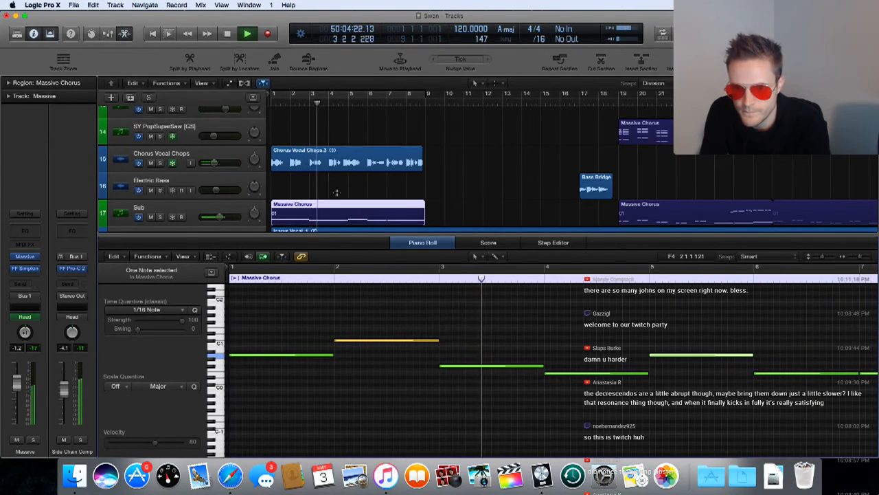
key("space")
key("Return")
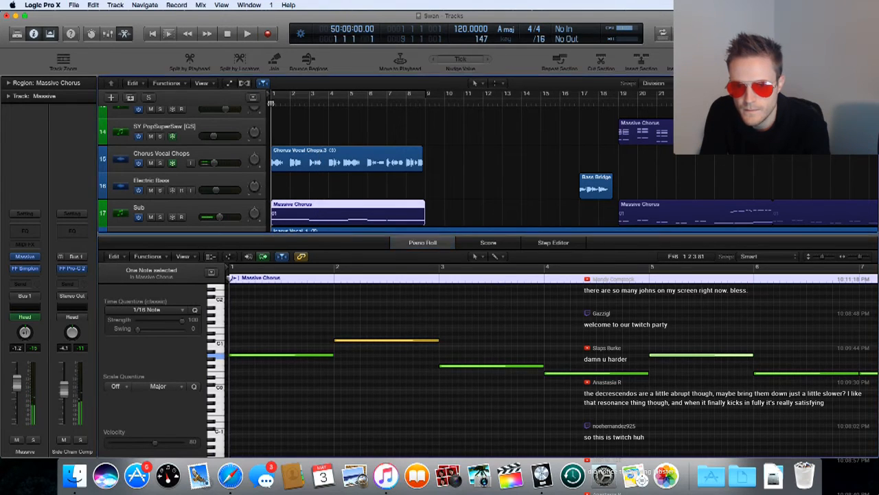
key("space")
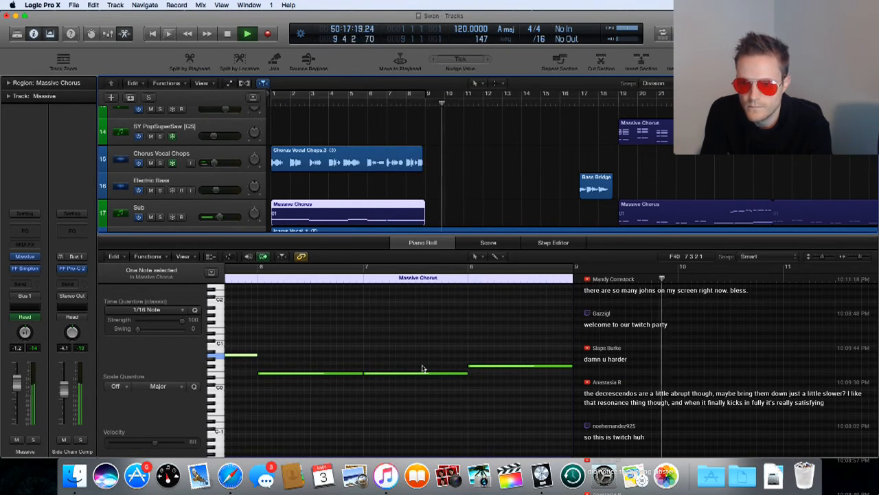
key("space")
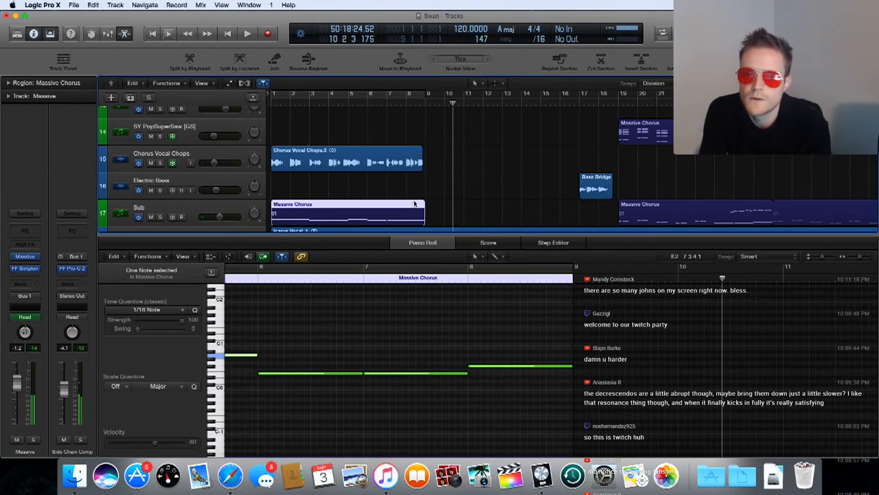
- Return the playhead to bar 1 and look over the tracks around the Sub and Chorus Vocal Chops regions
scroll(395, 127, "down", 2)
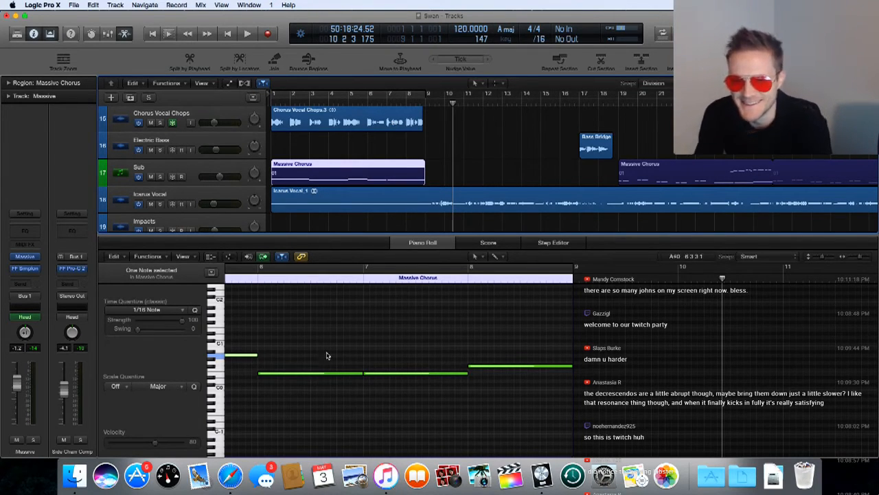
scroll(332, 351, "left", 10)
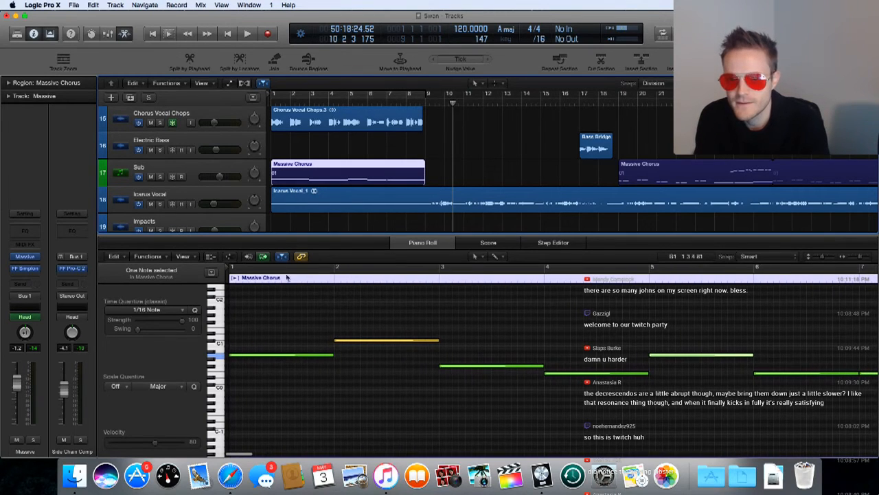
scroll(310, 169, "down", 3)
scroll(311, 167, "up", 4)
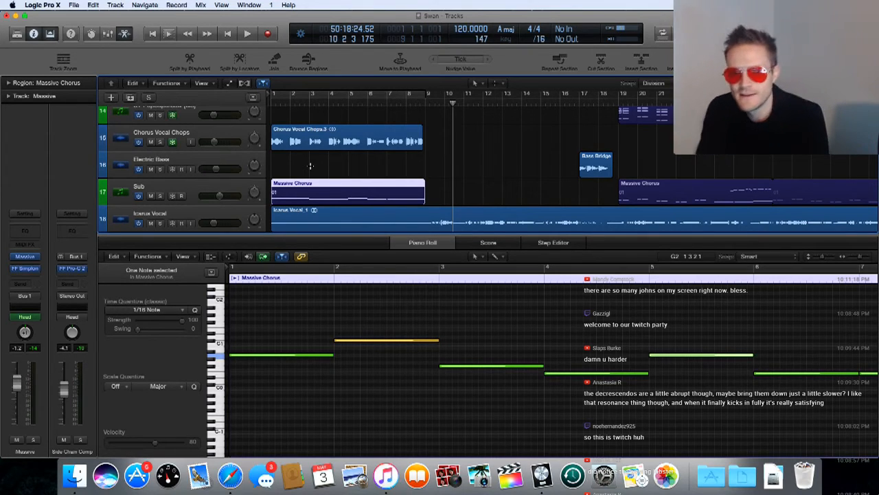
left_click(271, 101)
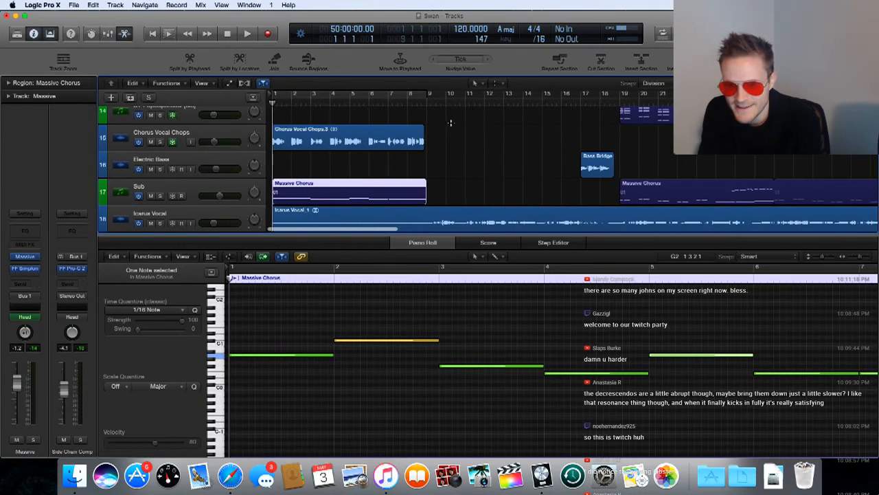
scroll(447, 126, "up", 7)
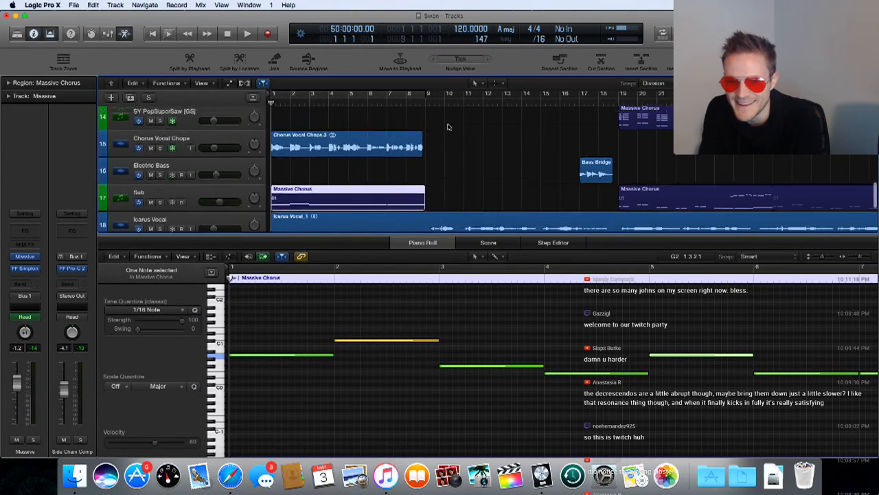
scroll(447, 125, "down", 7)
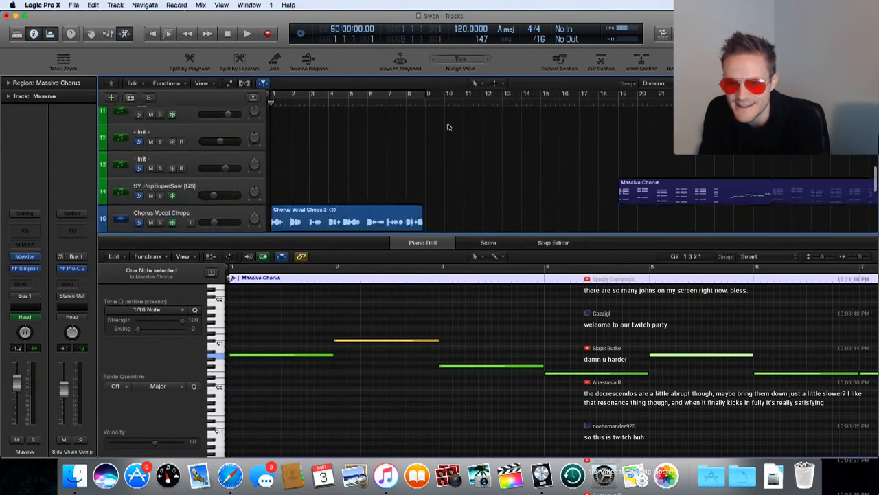
- Play the intro from bar 1 into bar 6 to hear the sub line with the vocal chops
key("space")
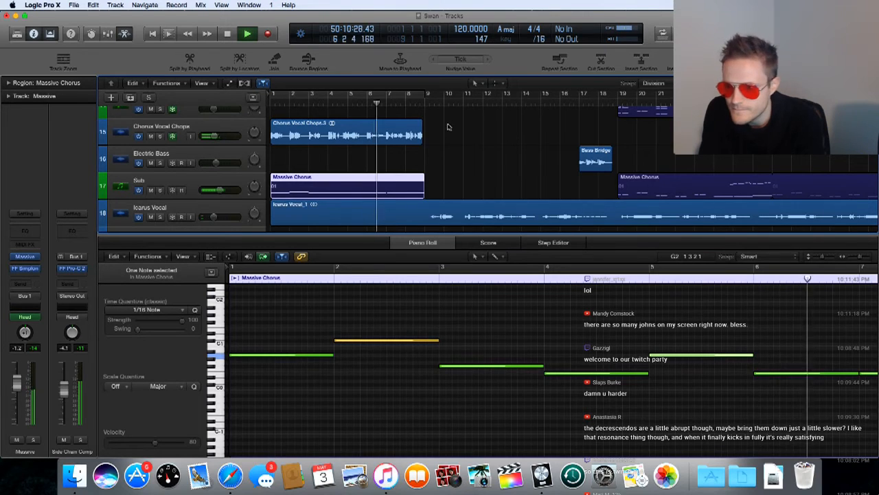
key("space")
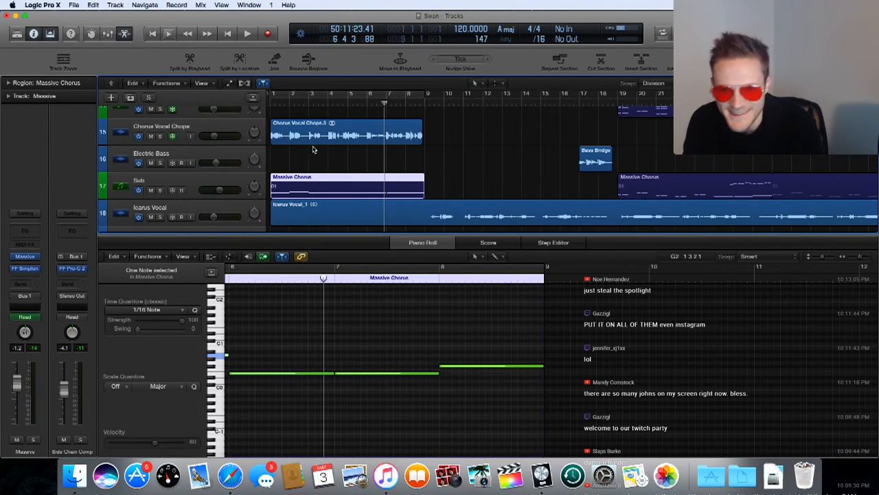
- Add a new audio track directly below the Impacts track
scroll(312, 149, "down", 5)
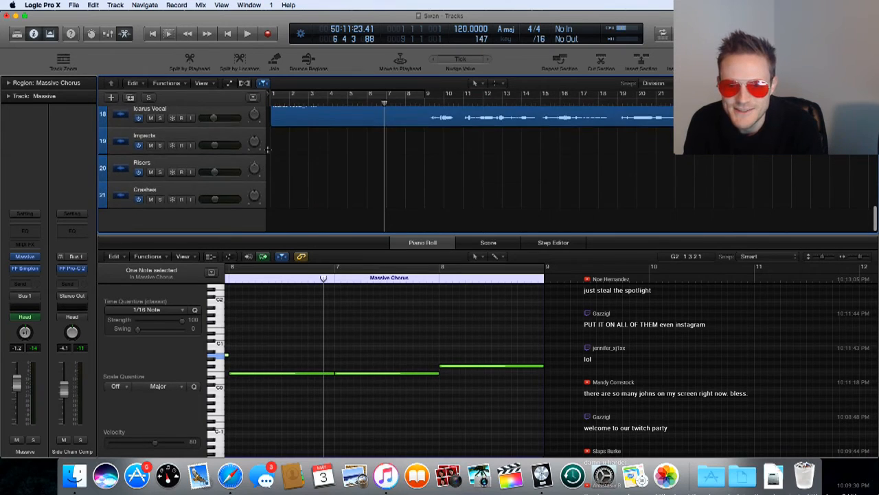
scroll(243, 145, "up", 1)
left_click(227, 161)
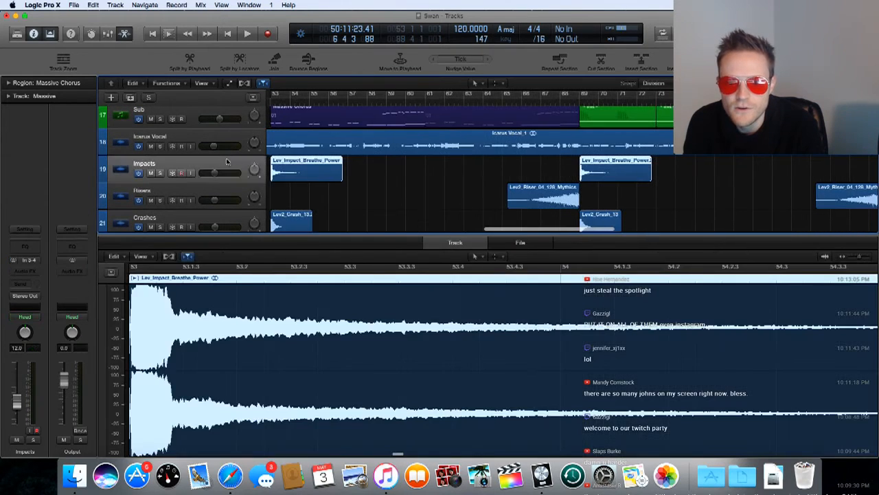
left_click(114, 6)
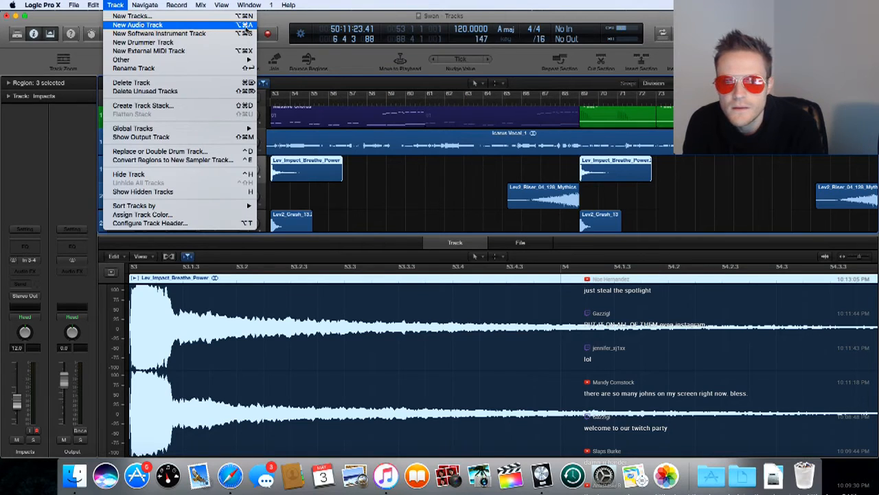
left_click(246, 26)
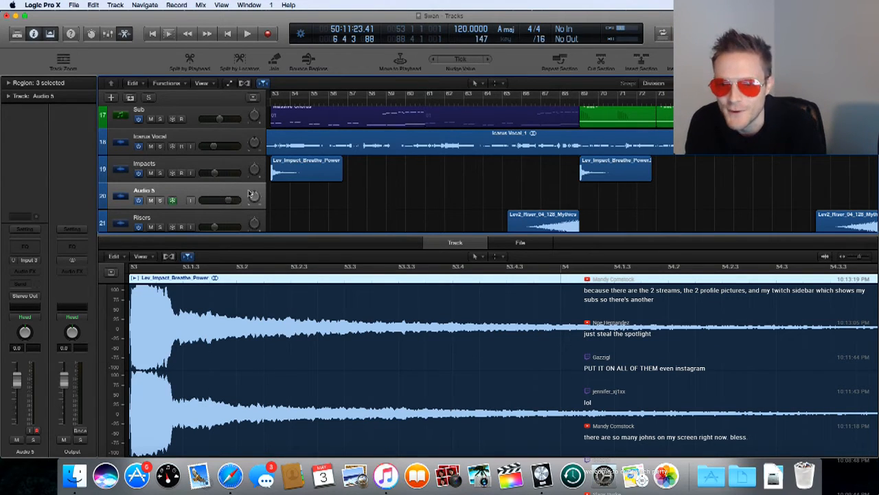
- Start an audio file import onto the new Audio 5 track and unfreeze that track
scroll(313, 187, "left", 15)
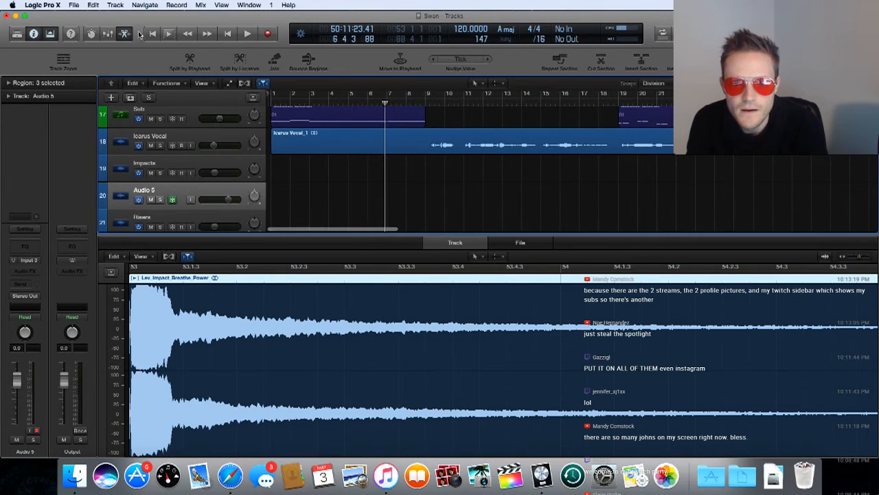
left_click(72, 5)
left_click(73, 5)
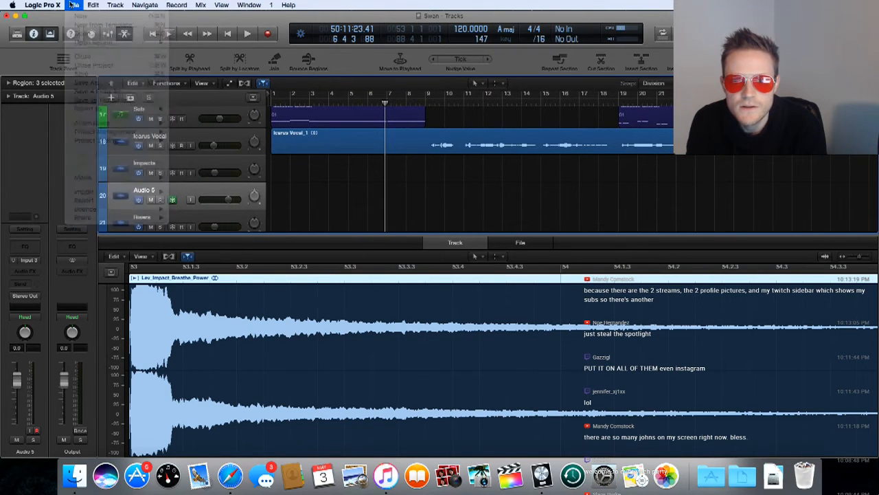
left_click(73, 5)
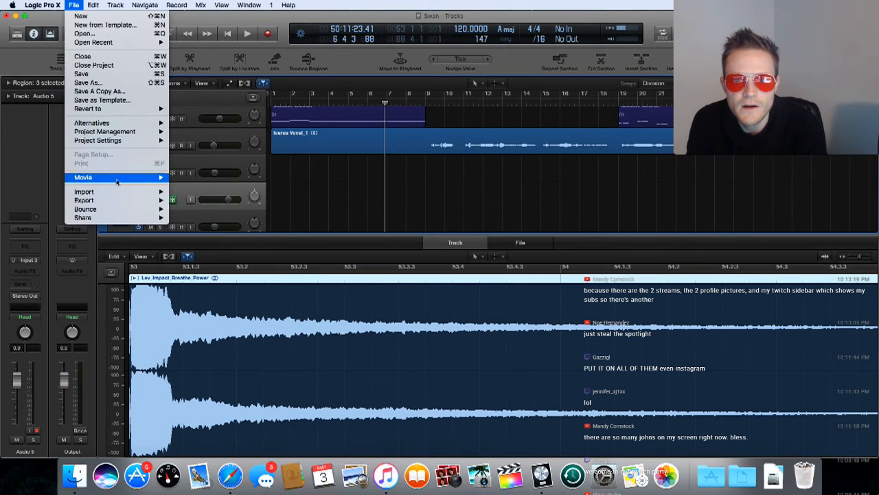
mouse_move(124, 192)
left_click(197, 202)
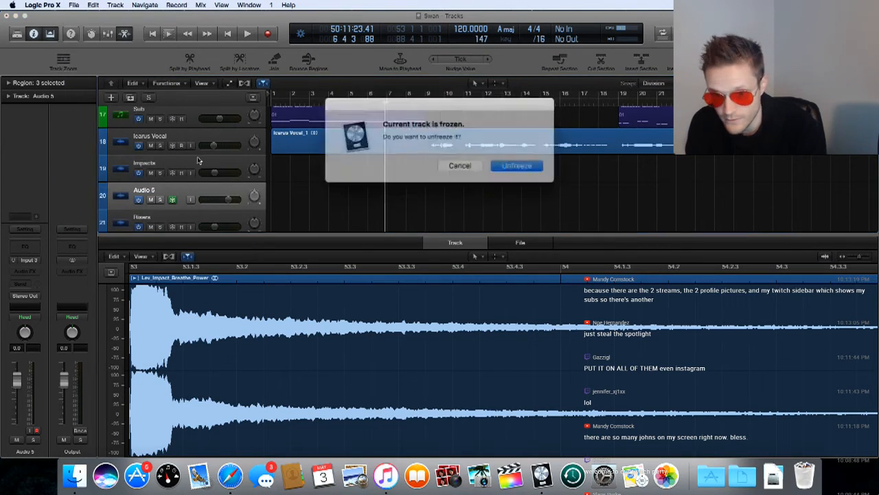
left_click(457, 162)
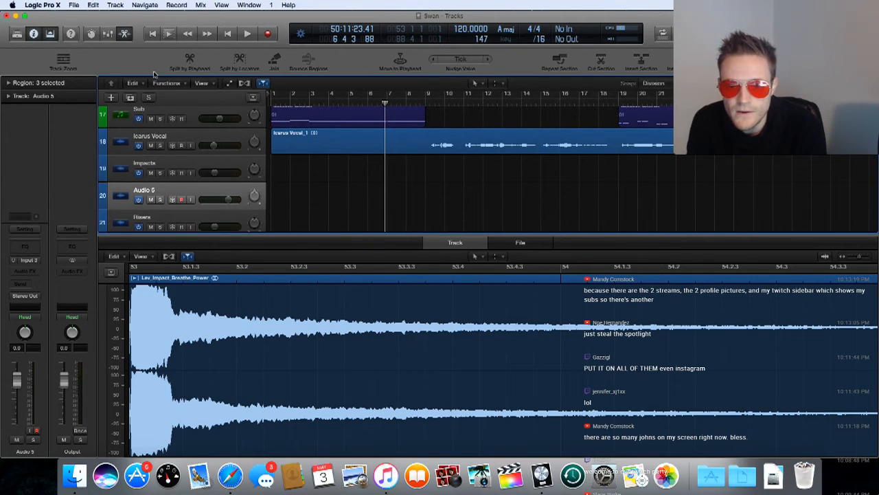
- Start the audio file import again and browse to the Leviathan 2 pack's FX - Atmospheres > Ambience folder
left_click(76, 6)
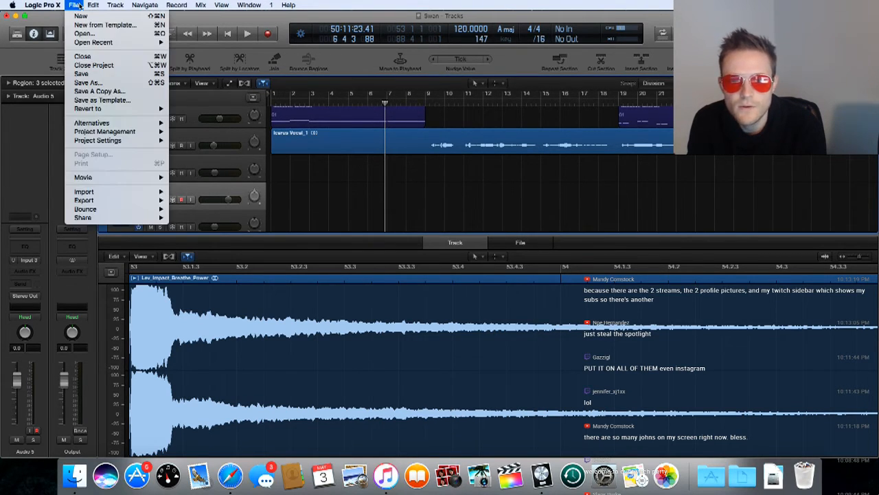
mouse_move(101, 192)
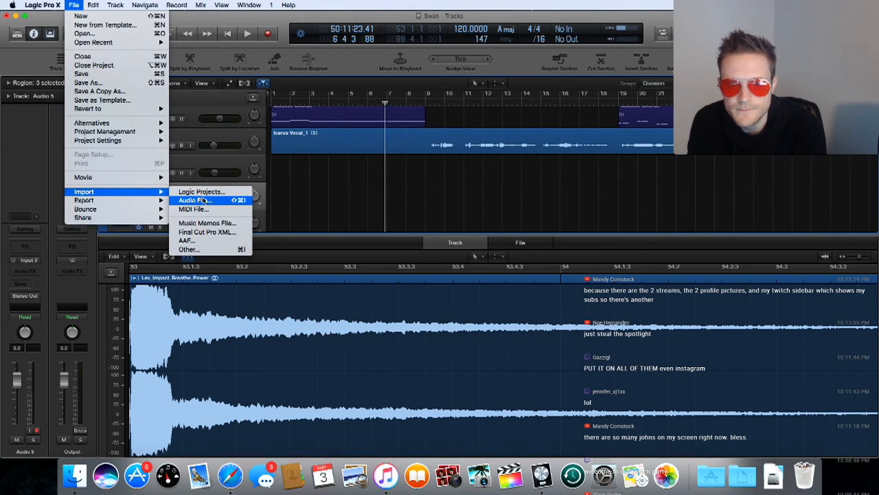
left_click(205, 201)
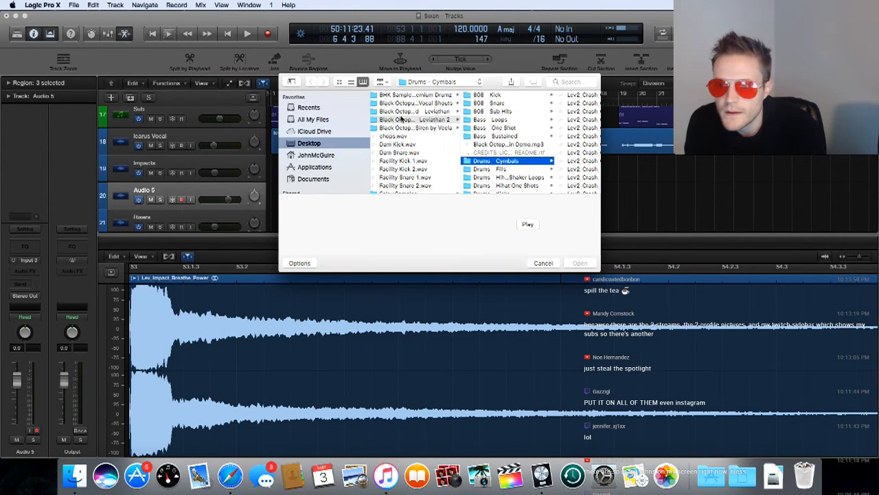
scroll(412, 119, "left", 2)
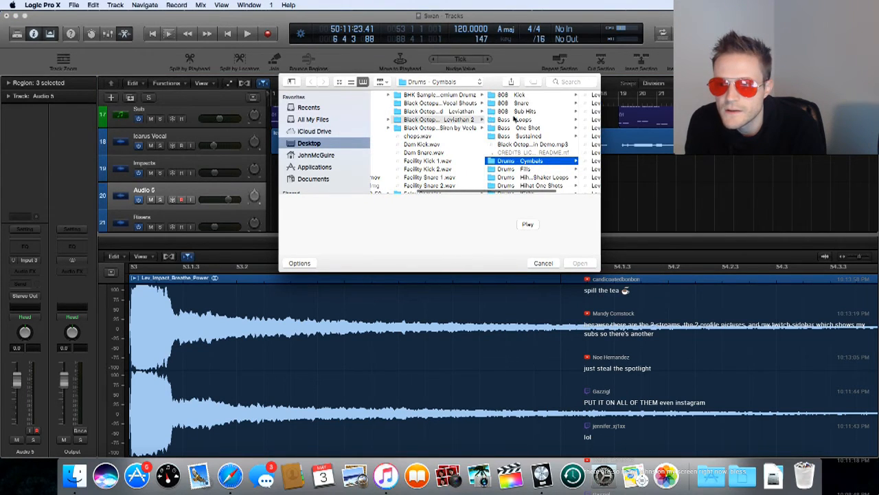
scroll(514, 119, "down", 5)
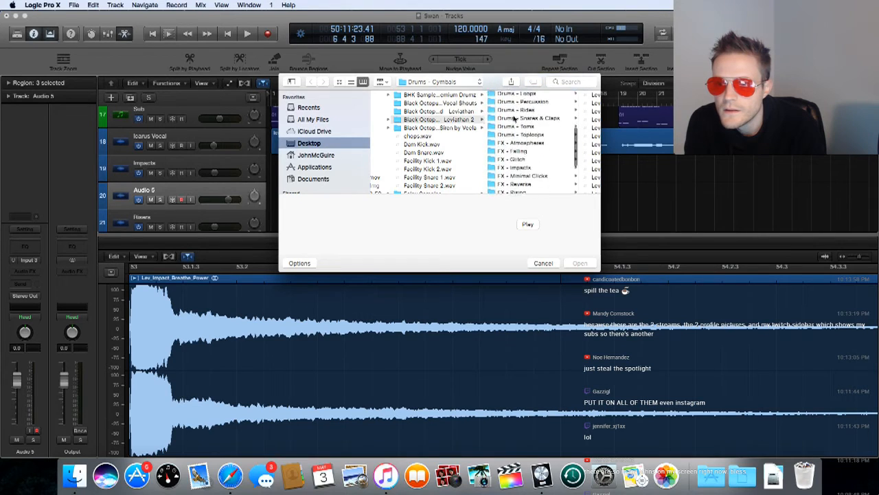
scroll(514, 119, "down", 3)
left_click(517, 118)
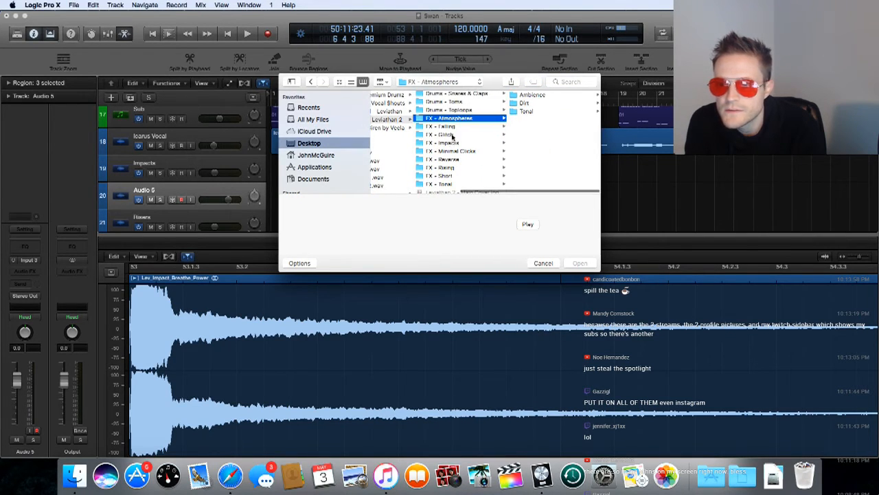
scroll(452, 136, "down", 5)
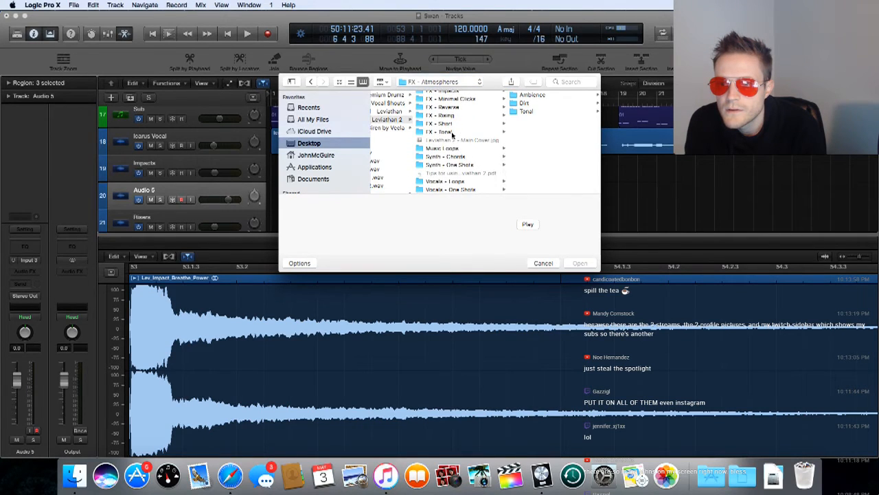
scroll(452, 136, "up", 5)
left_click(531, 96)
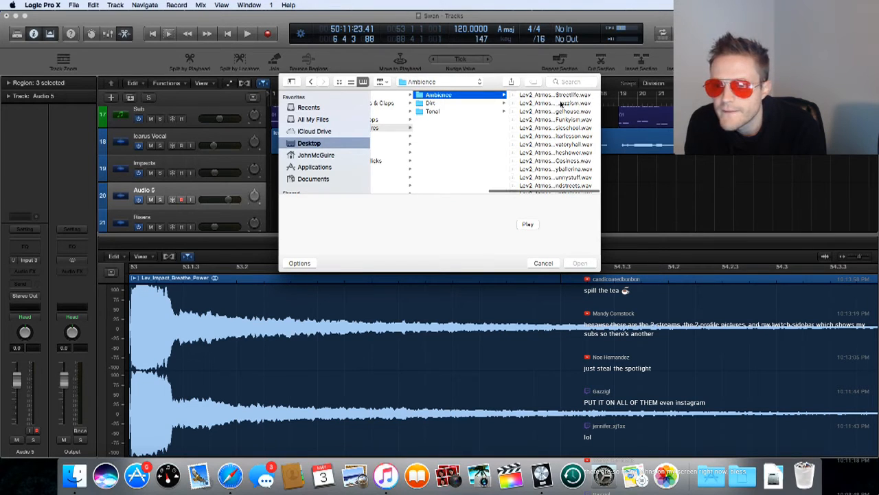
- Preview the ambience samples Lev2_Atmosphere_02_Jazzism.wav and Lev2_Atmosphere_01_Streetlife.wav
left_click(558, 103)
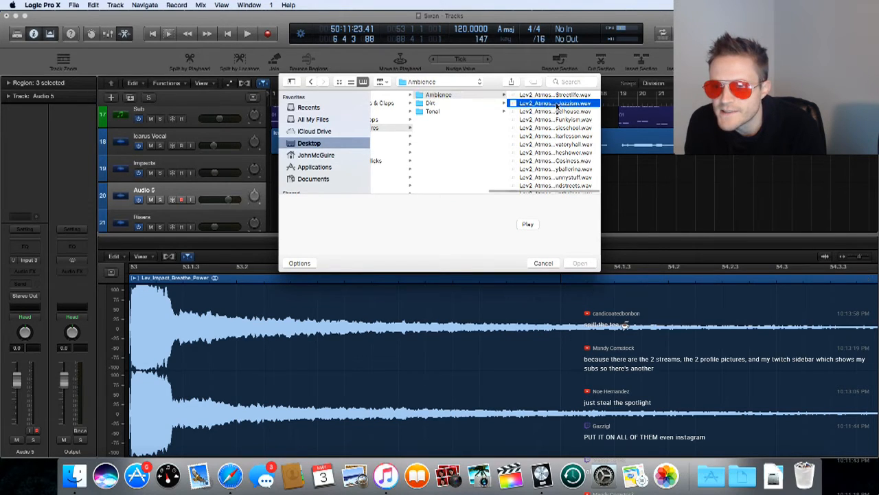
left_click(527, 225)
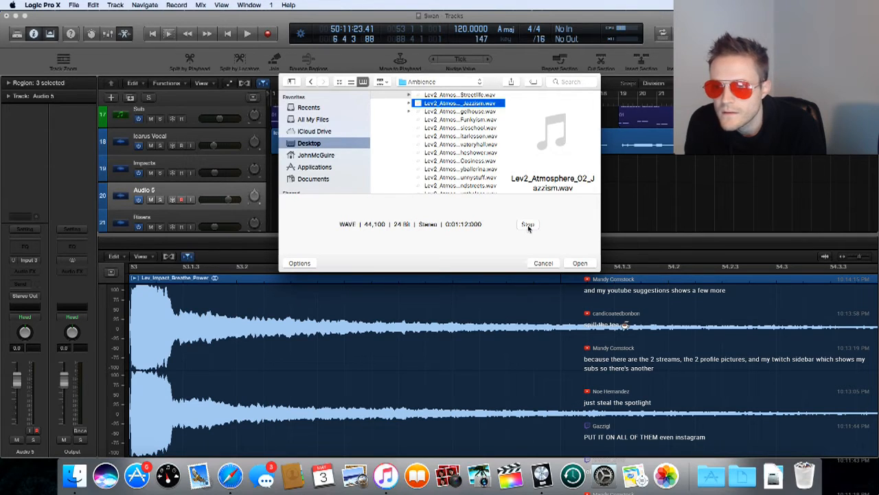
left_click(527, 225)
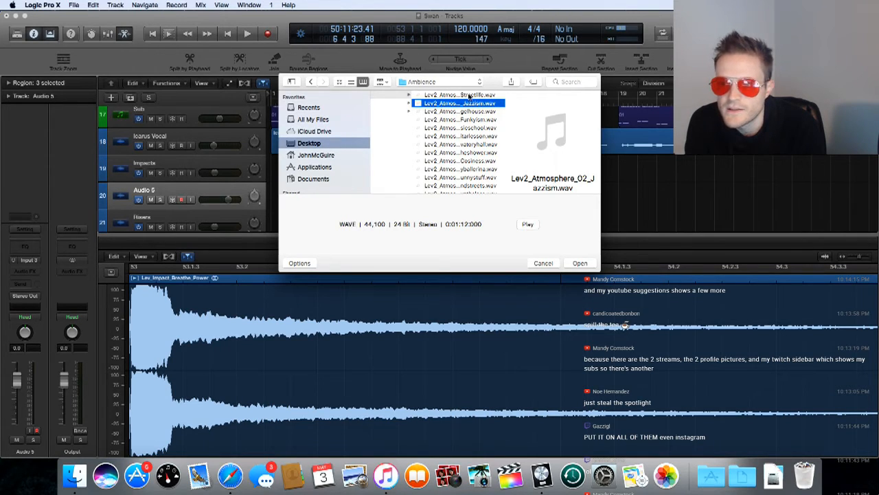
left_click(469, 95)
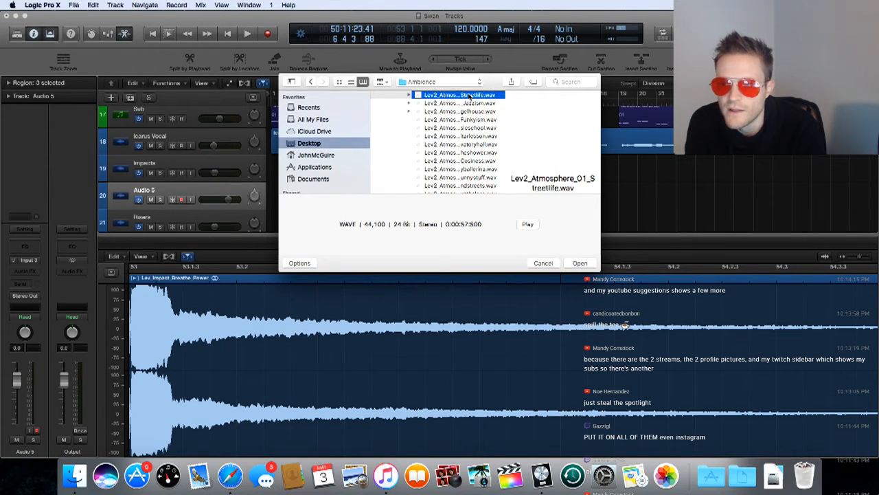
left_click(528, 225)
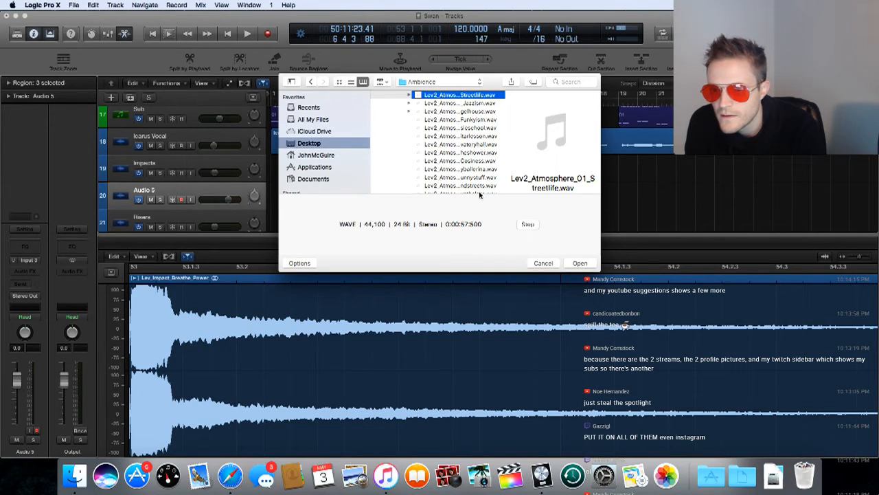
left_click(528, 225)
- Preview the ambience samples Lev2_Atmosphere_03_Djungelhouse.wav and Lev2_Atmosphere_04_Funkyism.wav
left_click(474, 111)
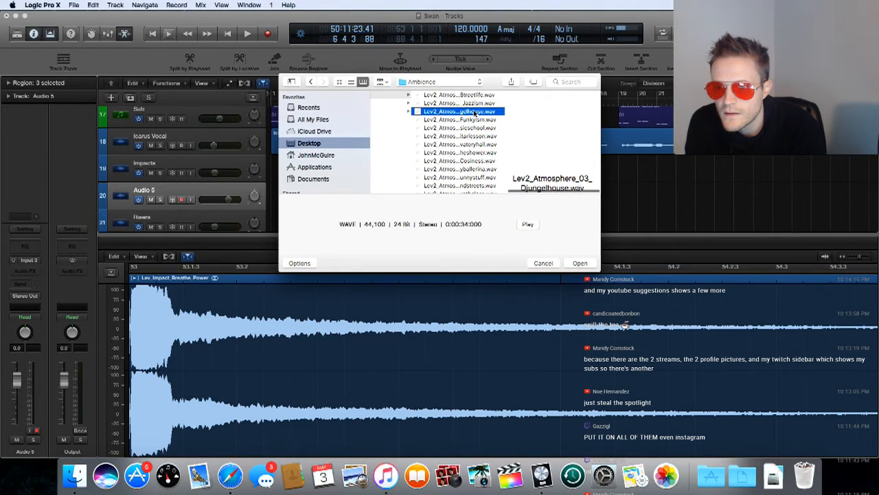
left_click(529, 225)
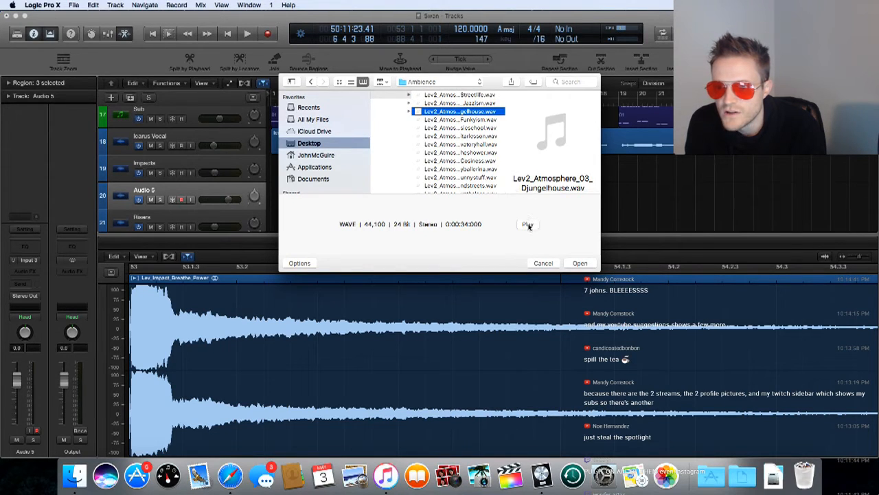
left_click(528, 225)
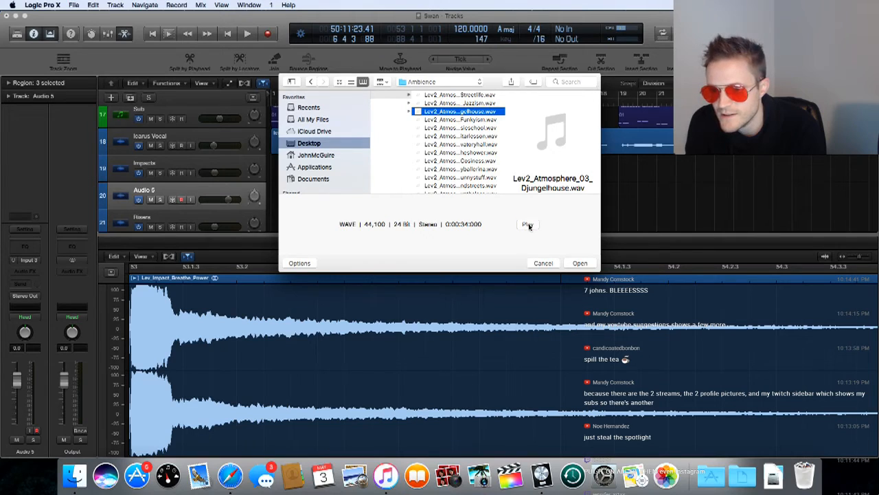
left_click(528, 224)
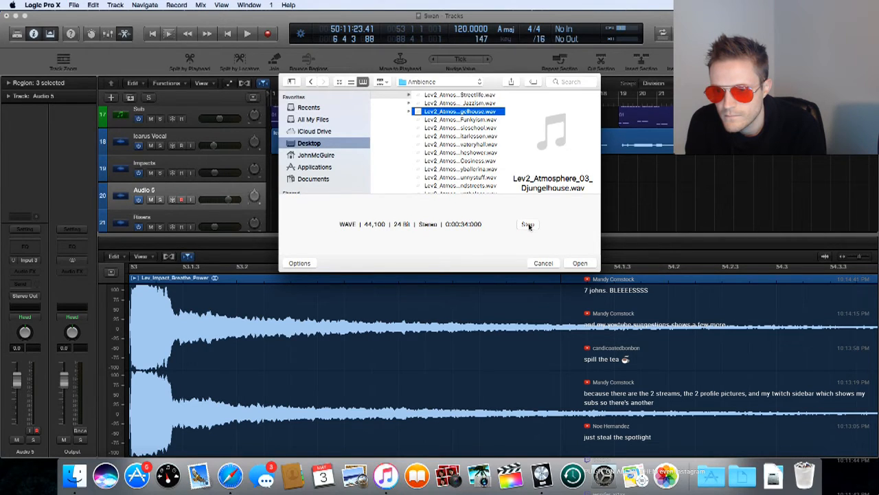
left_click(527, 225)
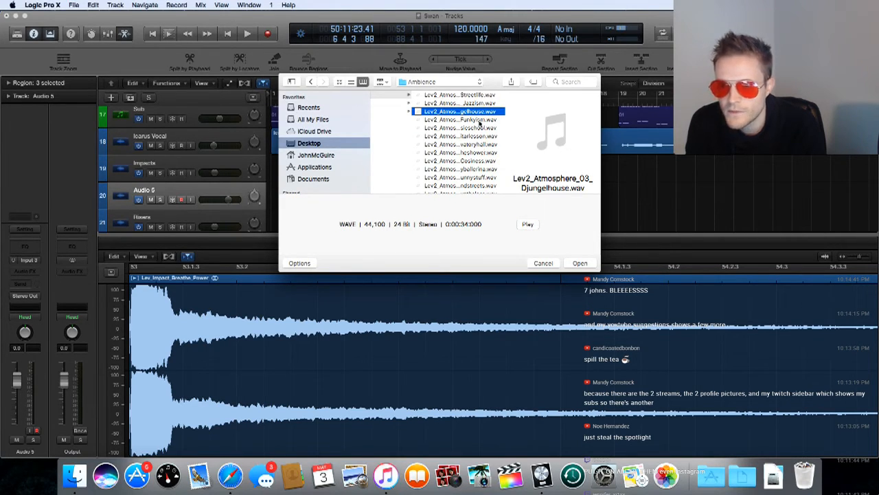
left_click(479, 120)
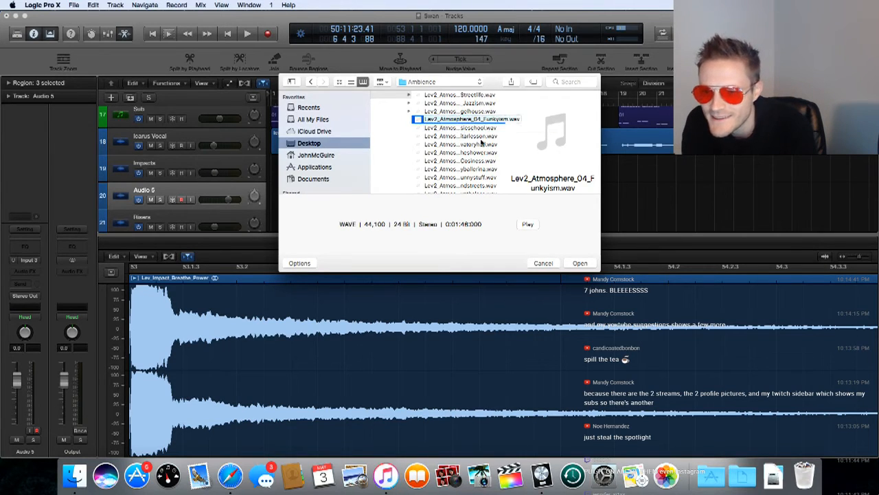
left_click(527, 225)
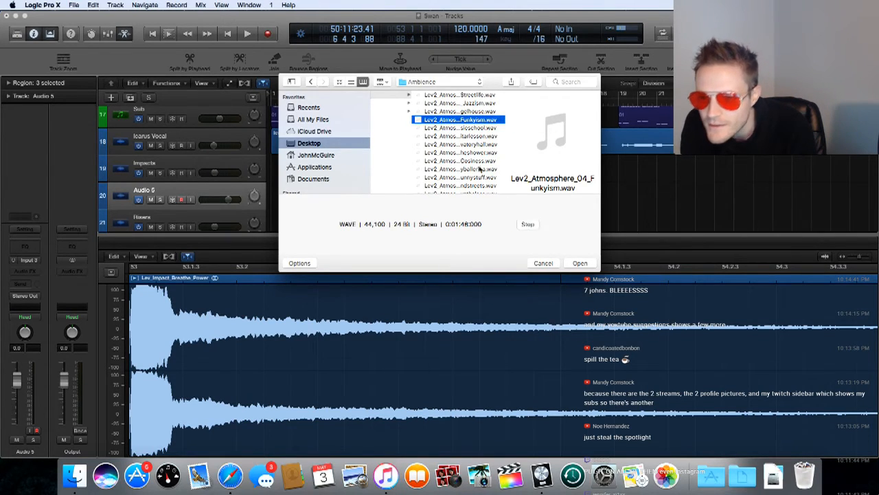
left_click(527, 225)
- Preview the ambience samples Lev2_Atmosphere_05_Singergoesmusicschool.wav and Lev2_Atmosphere_06_Guitarlesson.wav
key("Down")
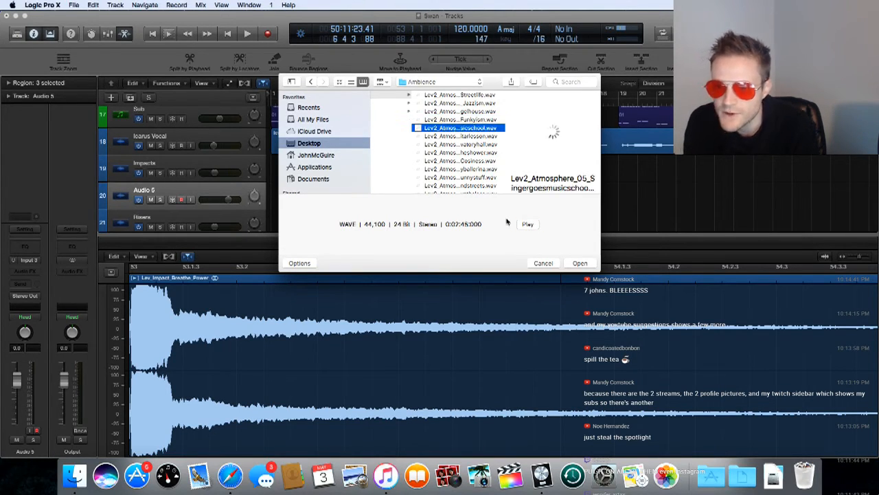
left_click(527, 224)
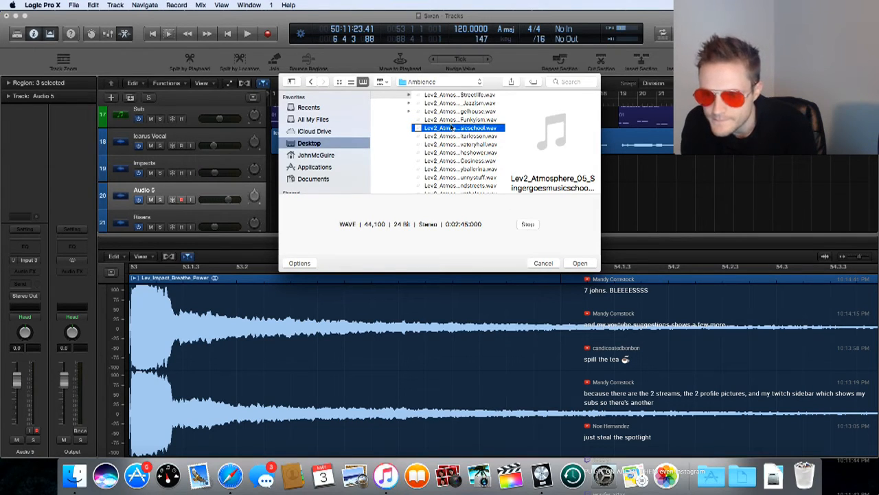
left_click(528, 225)
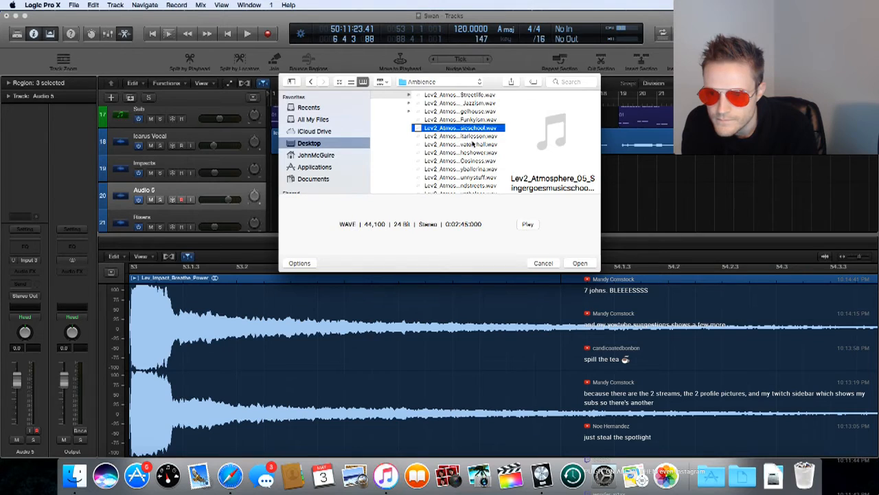
key("Down")
left_click(528, 224)
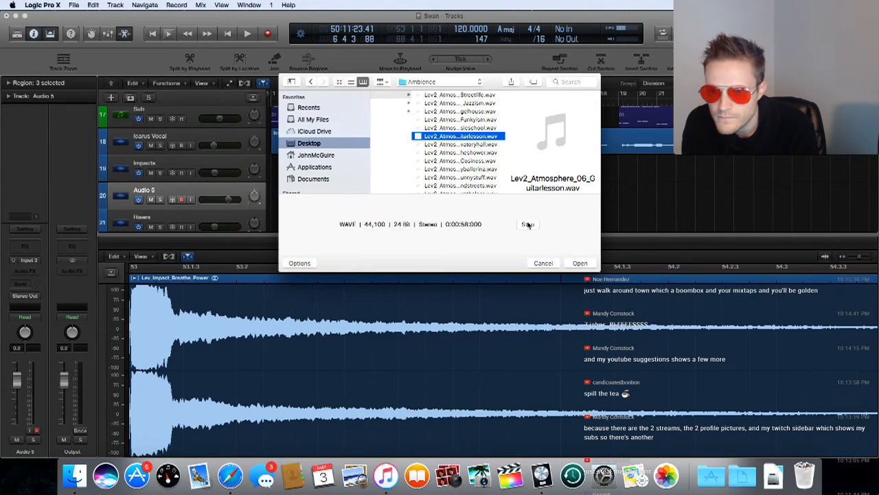
left_click(528, 225)
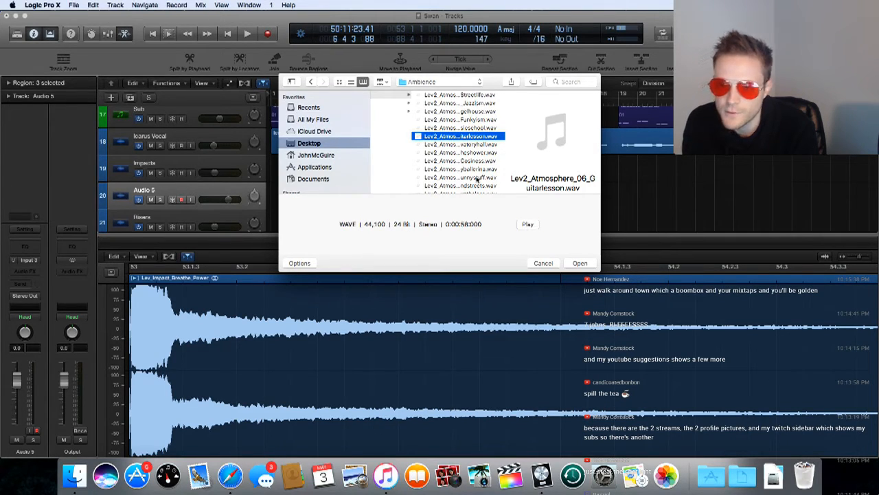
- Preview the ambience samples Lev2_Atmosphere_07_Musicconservatoryhall.wav and Lev2_Atmosphere_08_Theshower.wav
scroll(476, 147, "down", 1)
scroll(474, 146, "down", 2)
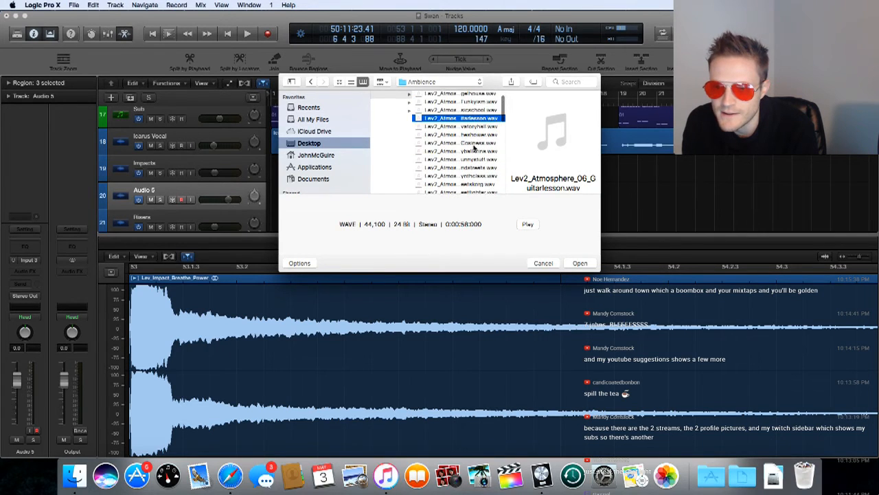
key("Down")
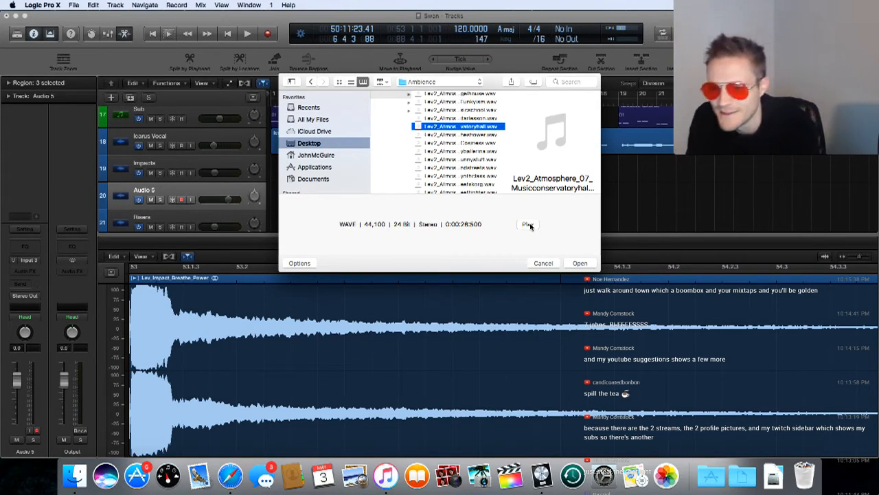
left_click(527, 225)
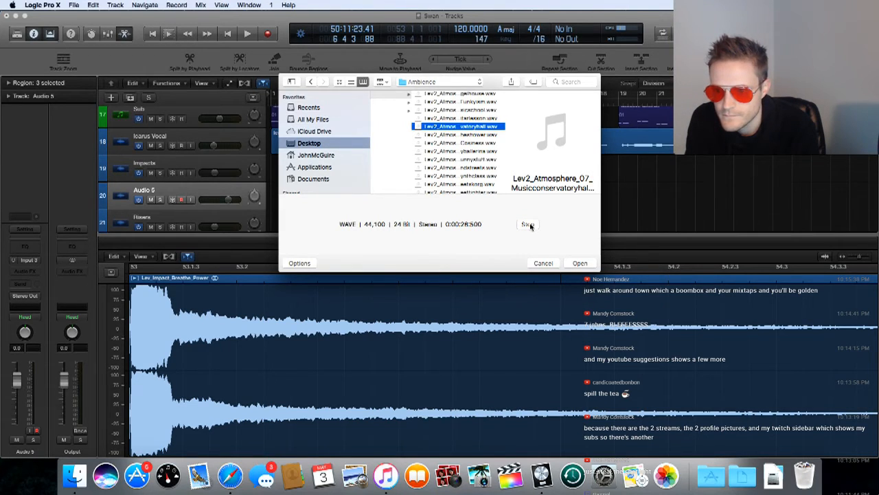
left_click(529, 225)
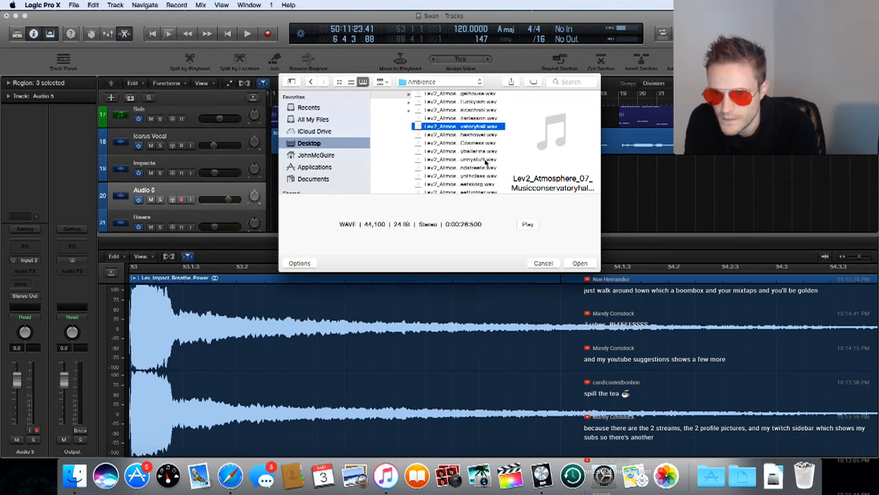
left_click(474, 136)
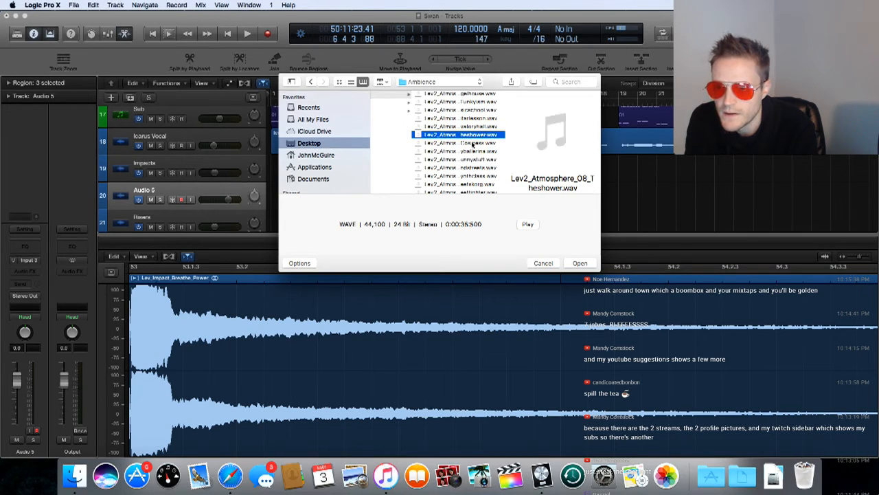
left_click(528, 224)
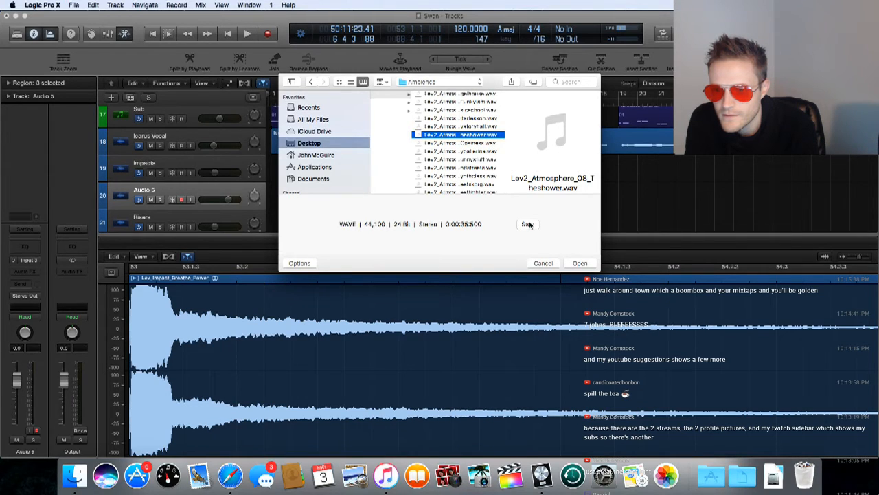
left_click(527, 224)
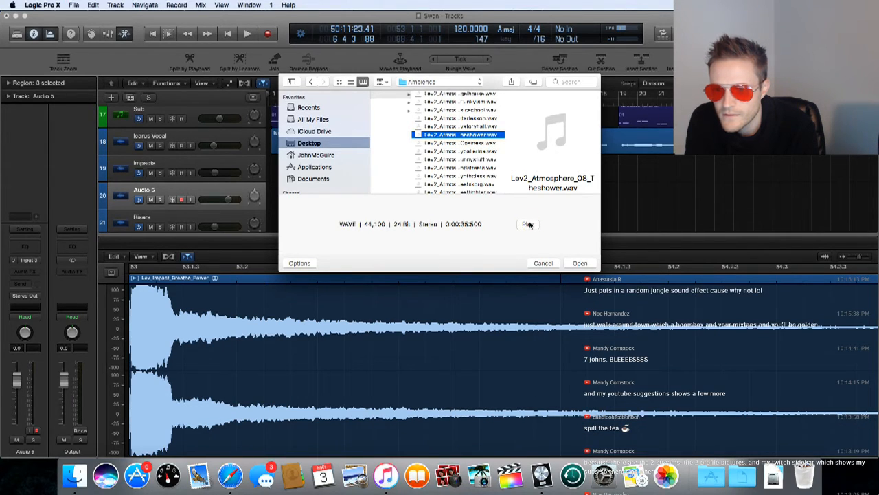
- Preview the ambience samples Lev2_Atmosphere_09_Cosiness.wav and Lev2_Atmosphere_10_Lazyballerina.wav
left_click(469, 143)
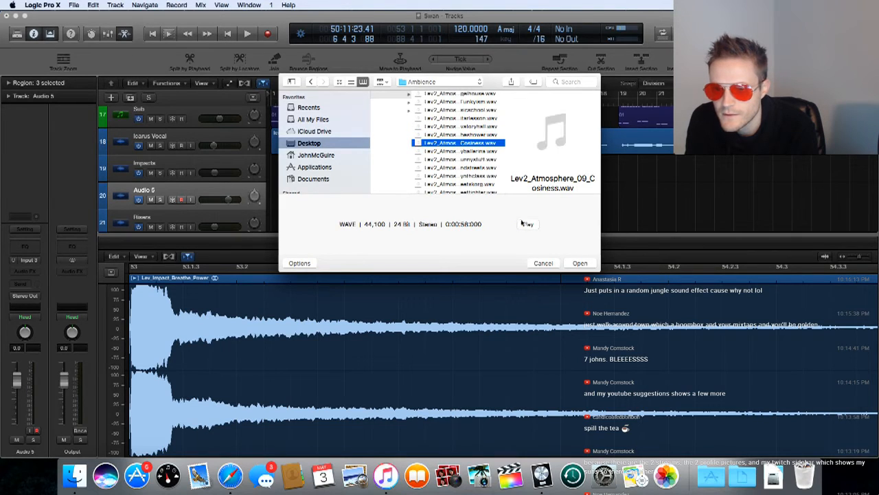
left_click(526, 224)
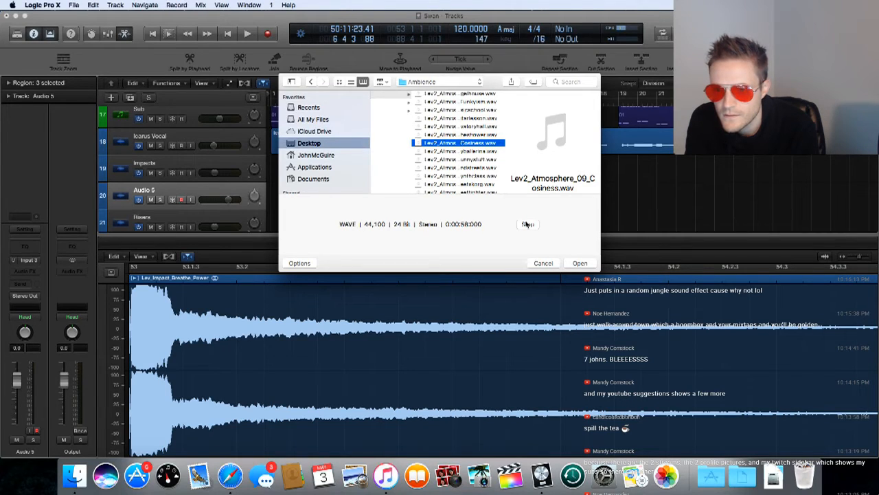
left_click(526, 224)
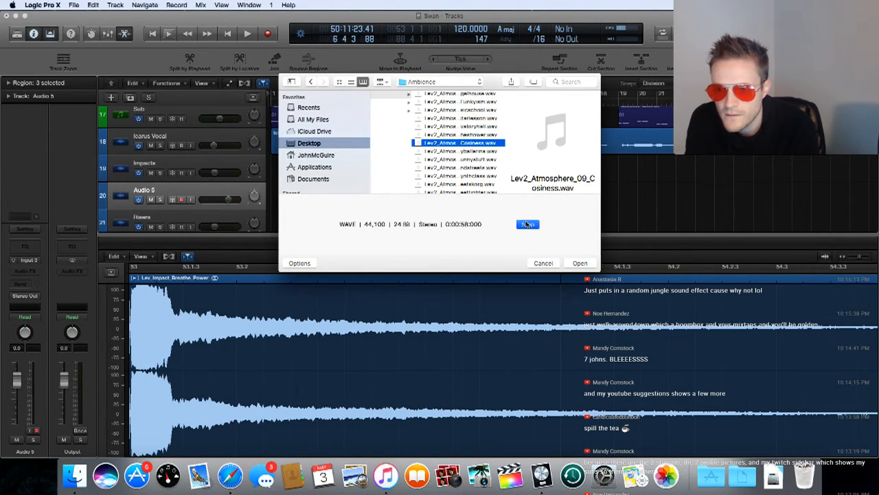
left_click(469, 154)
scroll(469, 153, "down", 3)
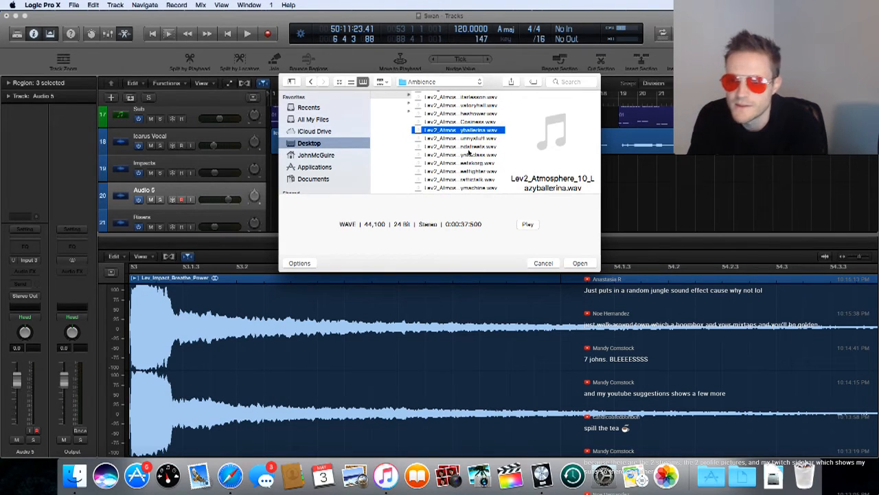
left_click(532, 226)
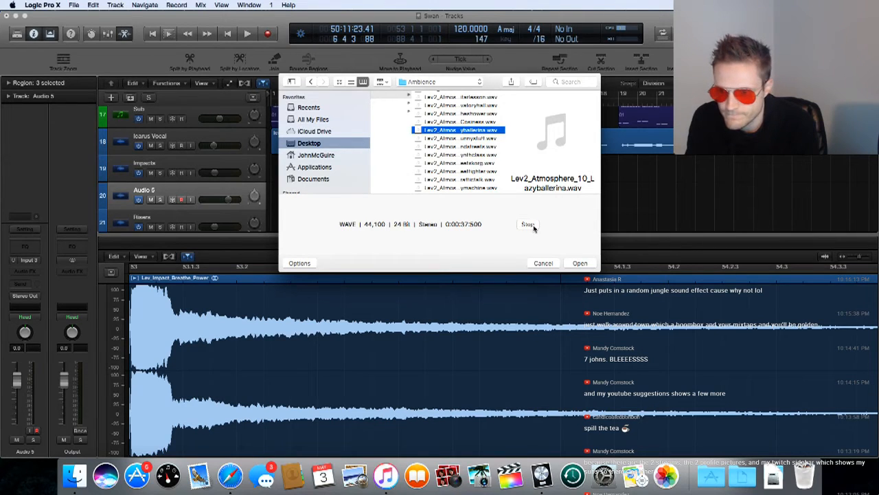
left_click(534, 227)
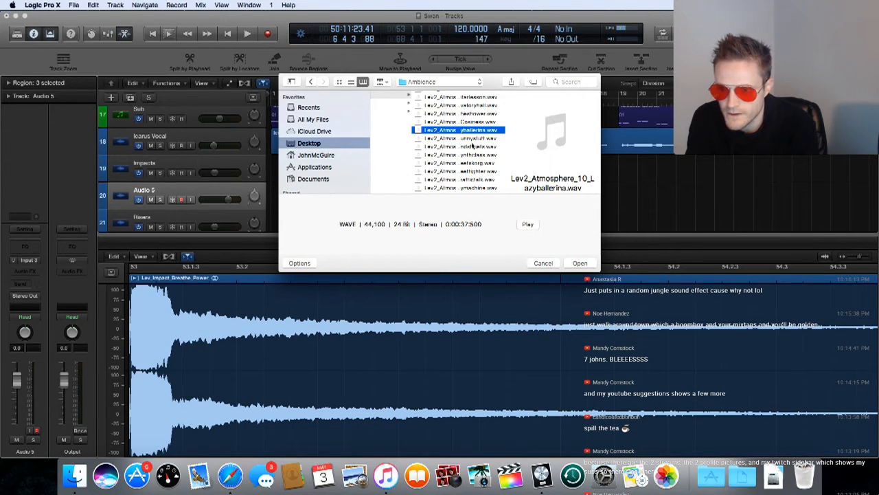
- Preview the ambience samples Lev2_Atmosphere_11_Funnystuff.wav and Lev2_Atmosphere_12_Hollandstreets.wav
key("Down")
left_click(528, 225)
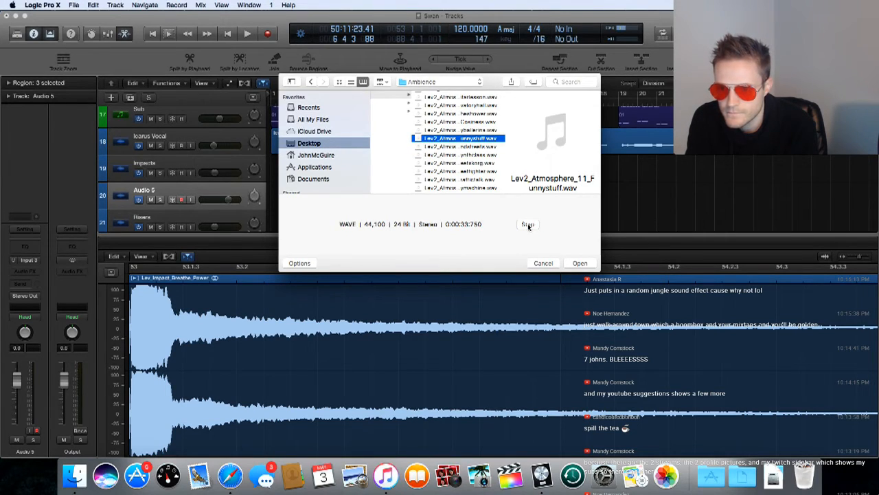
left_click(528, 225)
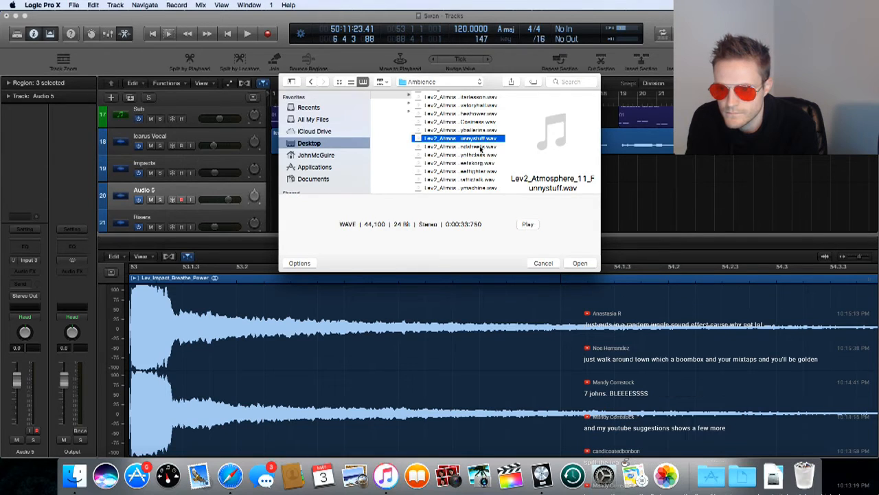
left_click(481, 147)
left_click(528, 225)
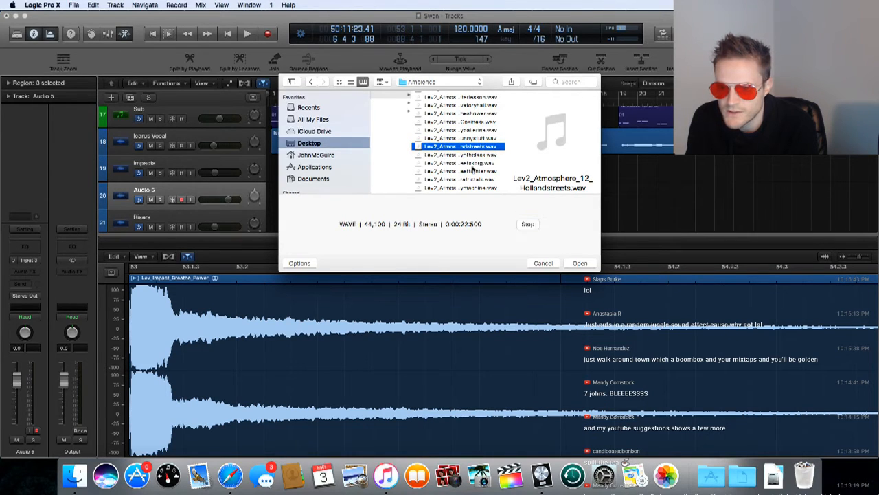
left_click(529, 225)
- Preview the ambience samples Lev2_Atmosphere_13_Analogsynthclass.wav and Lev2_Atmosphere_14_Guitarmeetskorg.wav
left_click(474, 155)
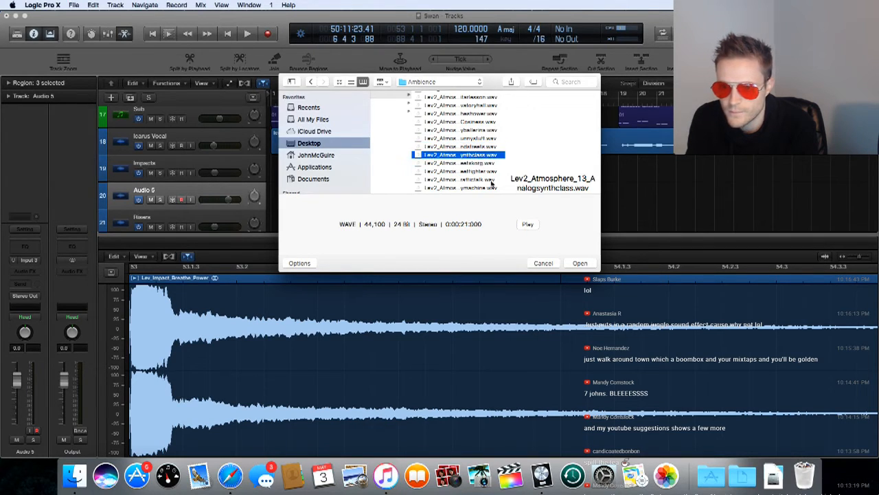
left_click(528, 226)
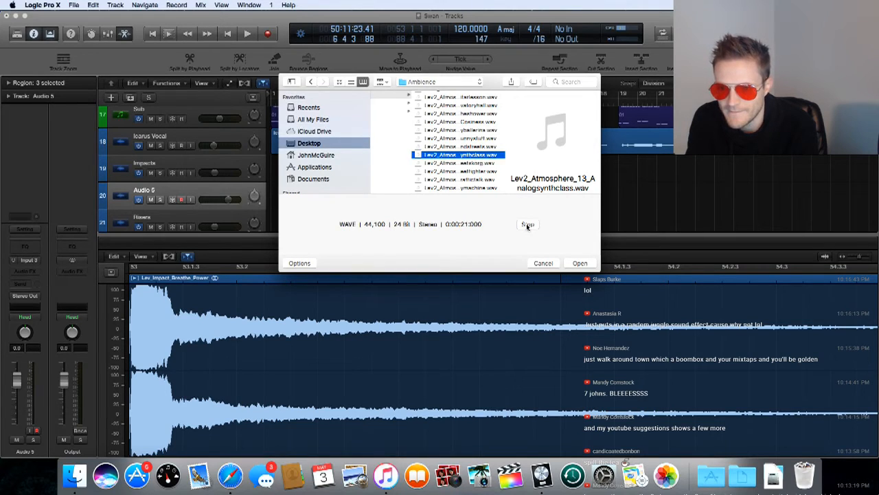
left_click(527, 225)
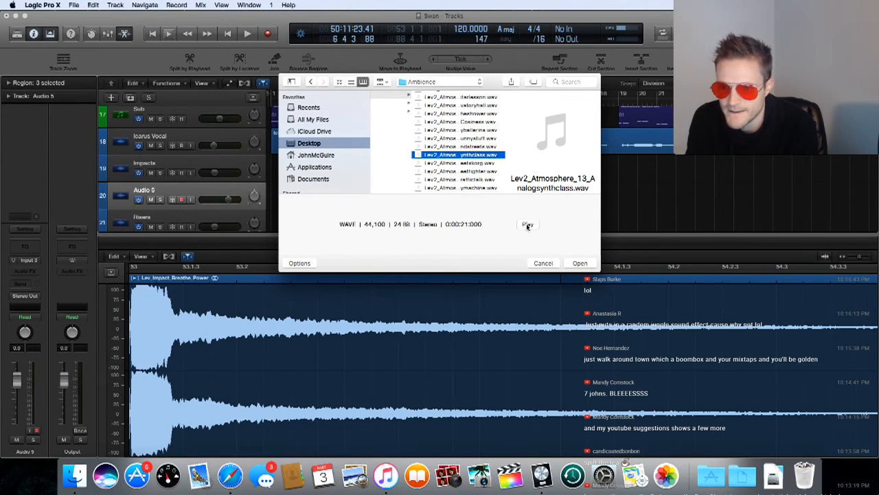
left_click(467, 164)
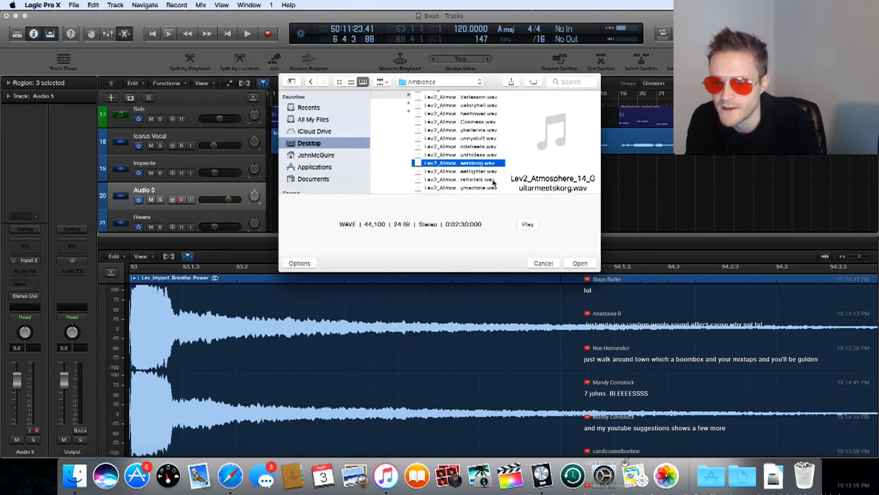
left_click(528, 225)
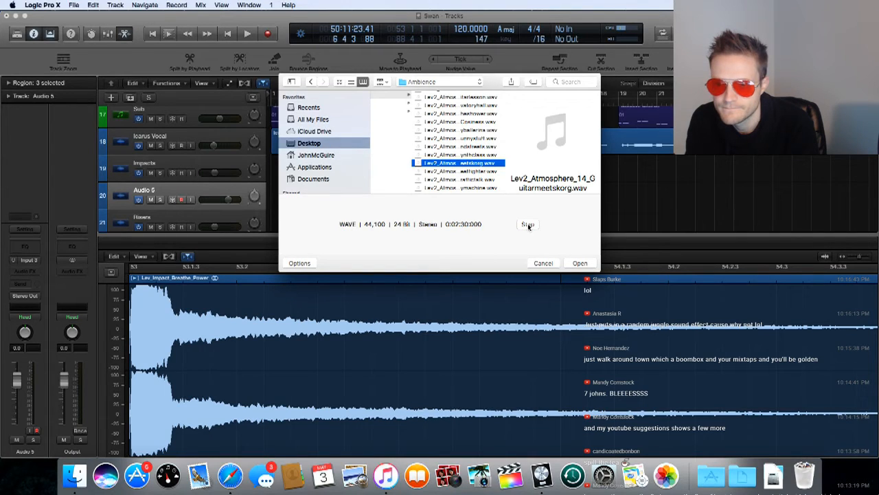
- Preview the ambience samples Lev2_Atmosphere_15_Streetfighter.wav and Lev2_Atmosphere_16_Traffictalk.wav
key("Down")
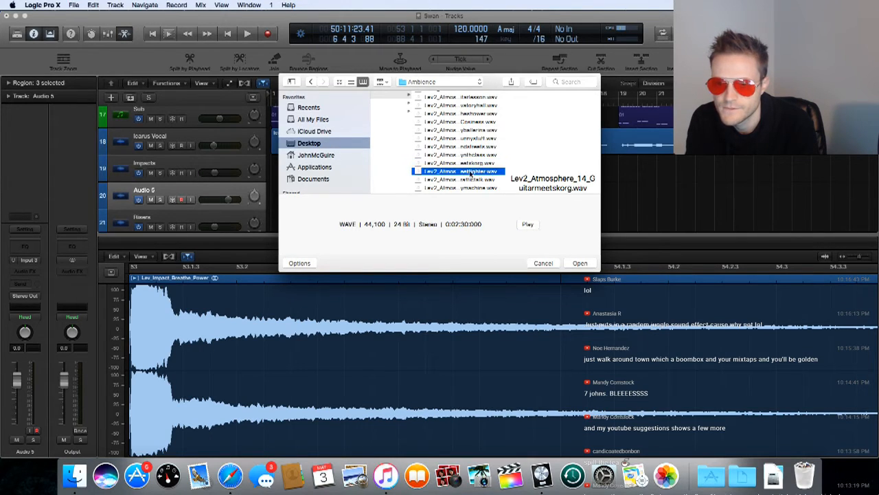
left_click(528, 224)
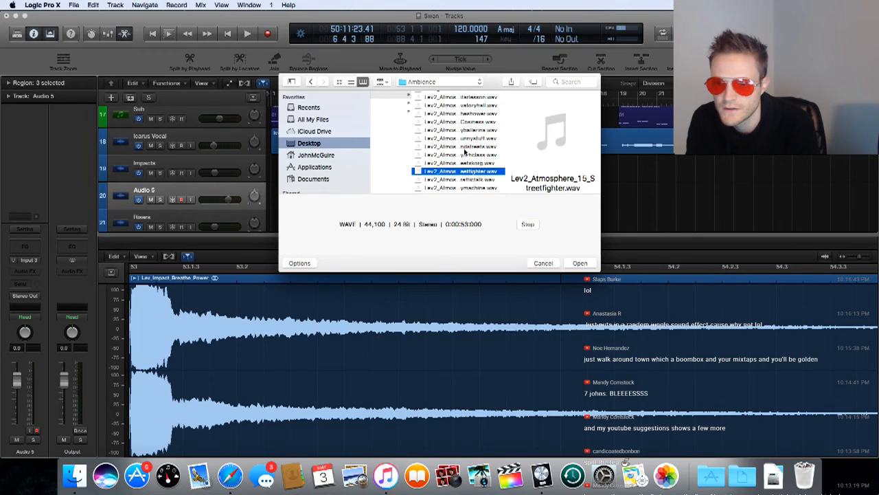
scroll(465, 153, "down", 5)
scroll(465, 152, "up", 4)
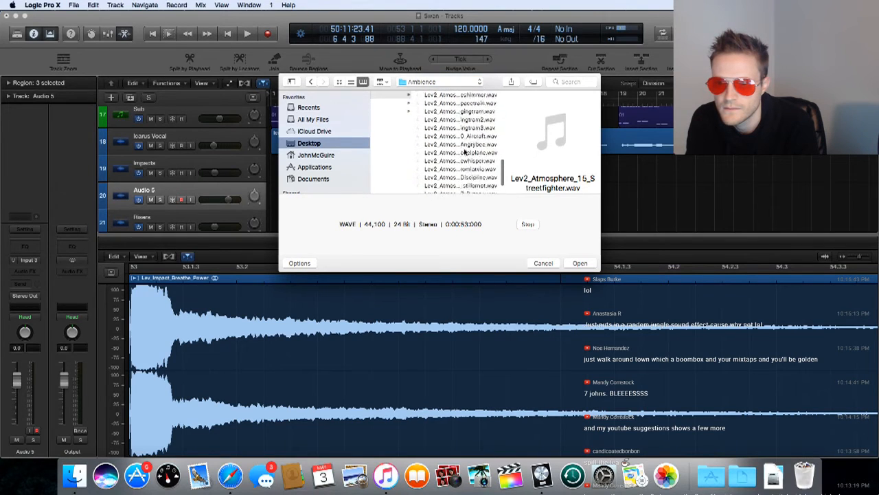
left_click(528, 225)
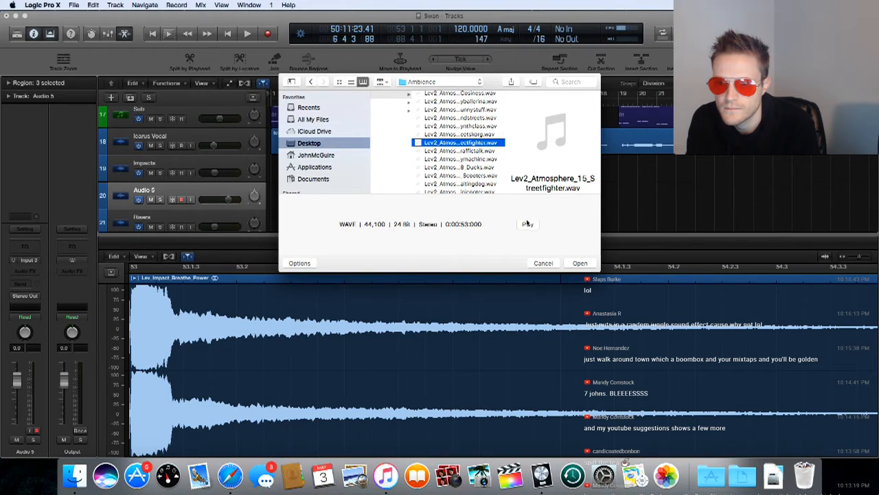
left_click(477, 152)
left_click(529, 225)
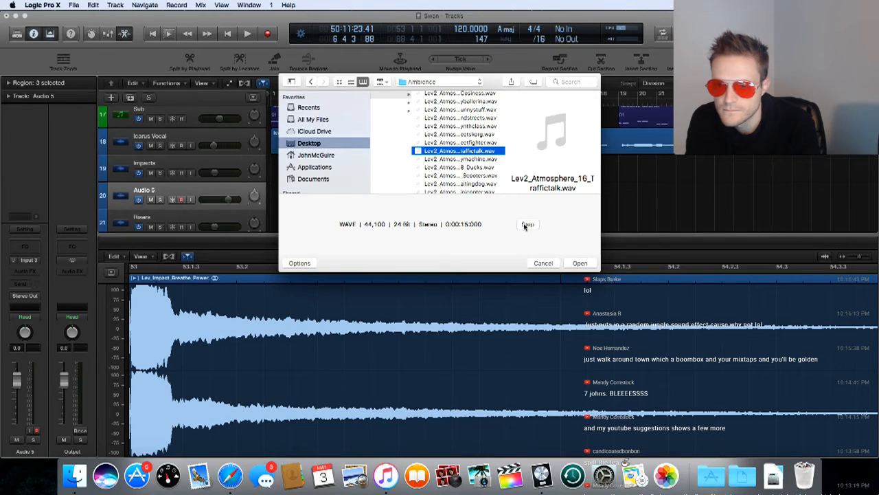
left_click(526, 225)
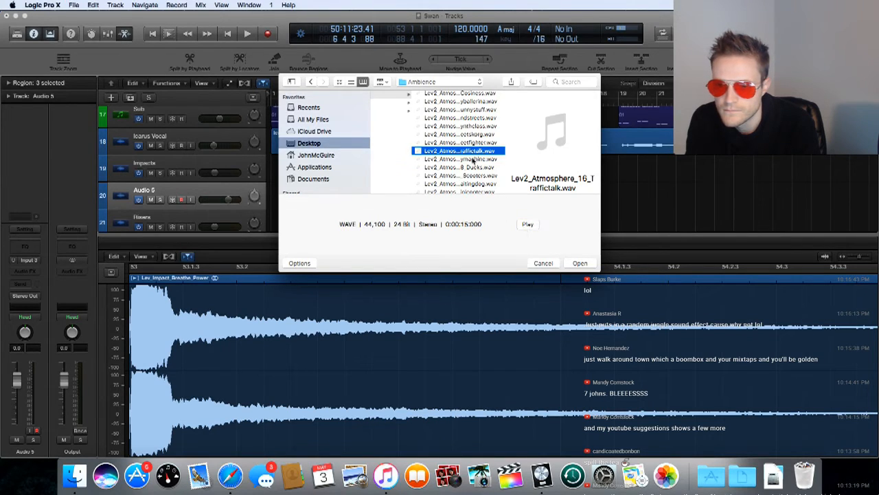
- Preview the ambience samples Lev2_Atmosphere_17_Monkeymachine.wav and Lev2_Atmosphere_18_Ducks.wav
key("Down")
left_click(527, 224)
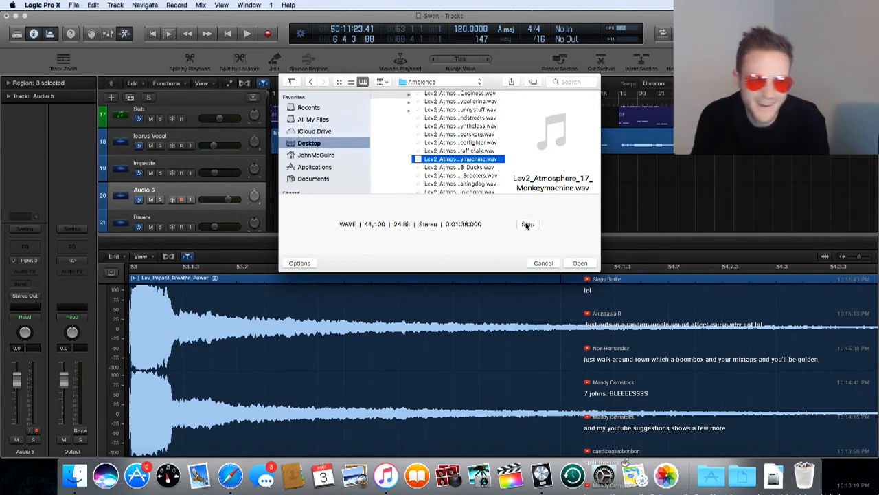
left_click(527, 224)
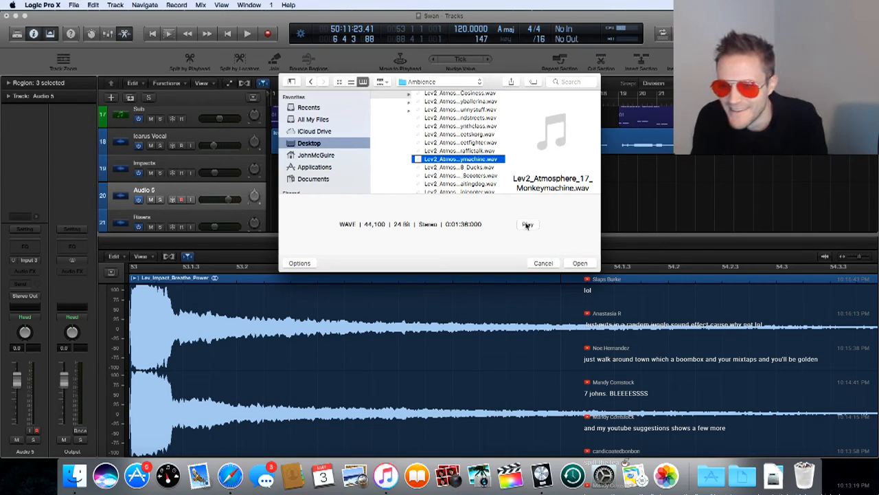
left_click(474, 168)
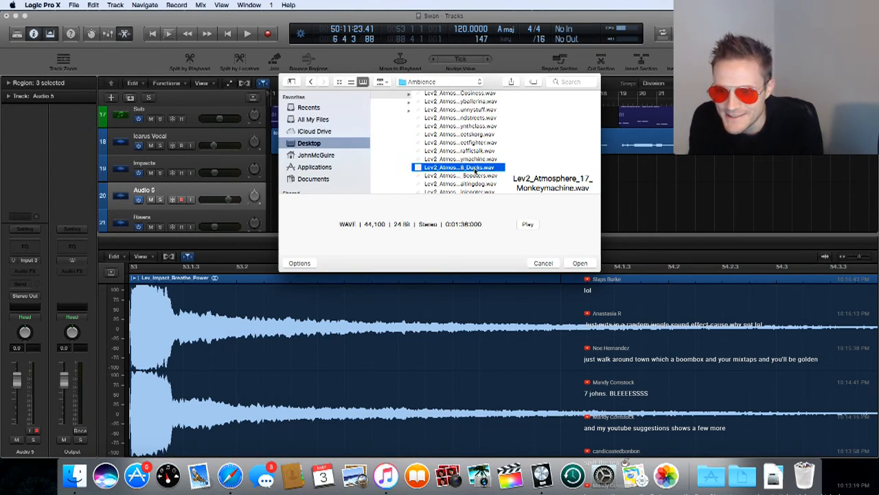
left_click(529, 225)
scroll(452, 160, "down", 3)
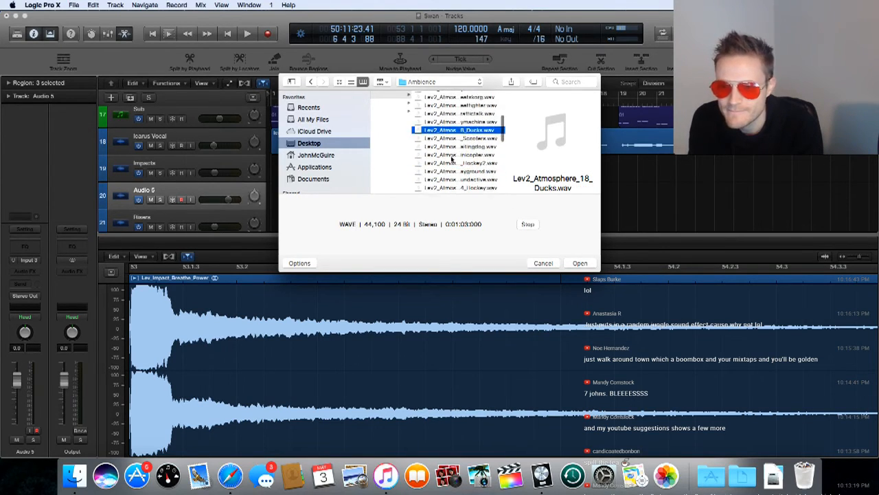
left_click(528, 224)
- Preview the ambience samples Lev2_Atmosphere_19_Scooters.wav and Lev2_Atmosphere_20_Waitingdog.wav
key("Down")
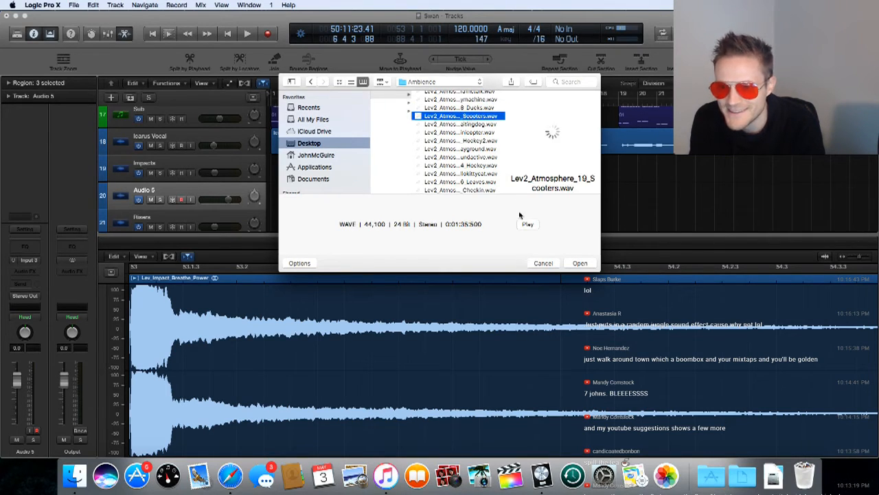
left_click(529, 224)
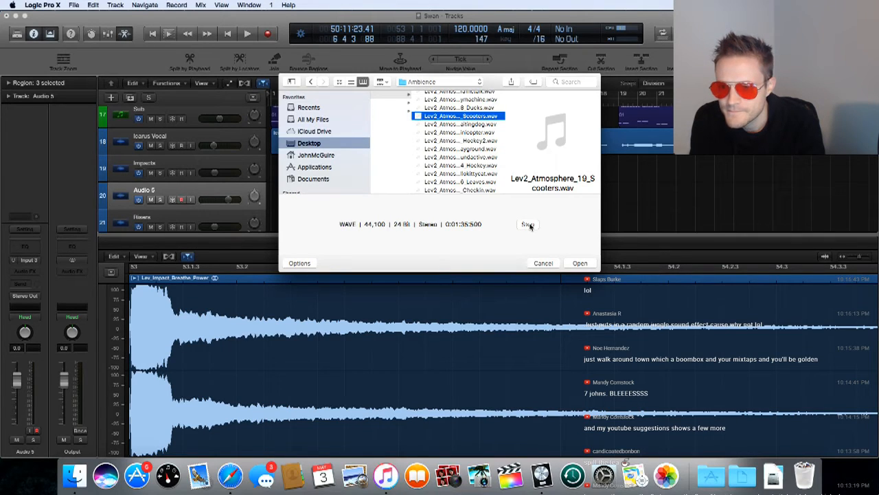
left_click(528, 225)
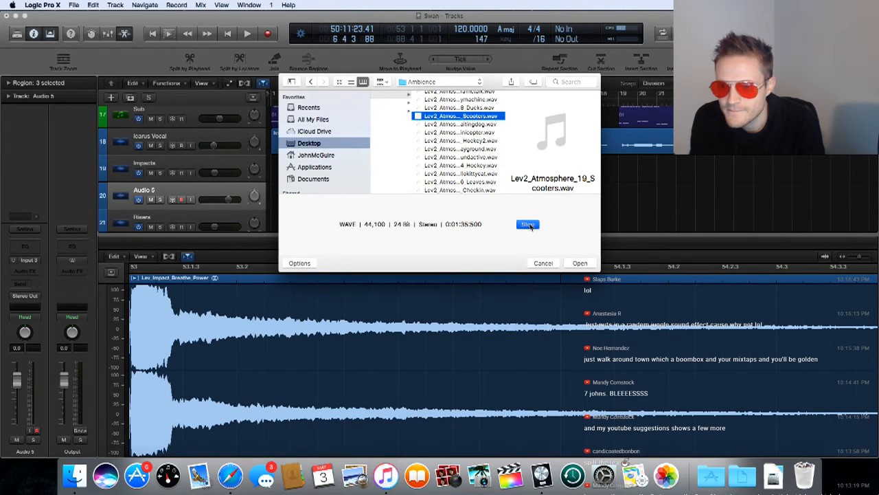
left_click(480, 126)
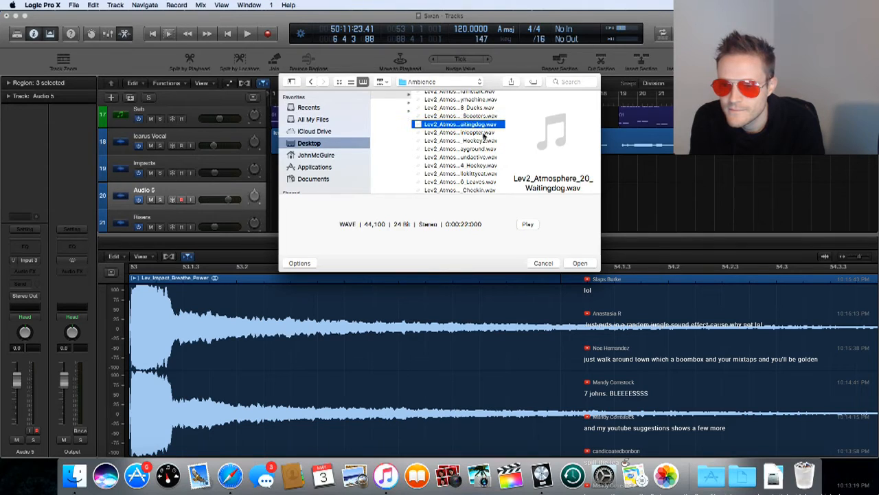
left_click(528, 225)
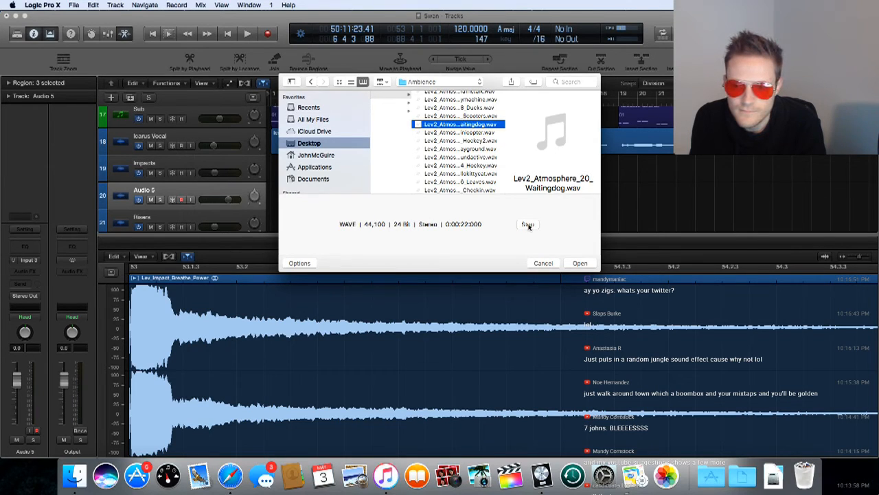
left_click(527, 225)
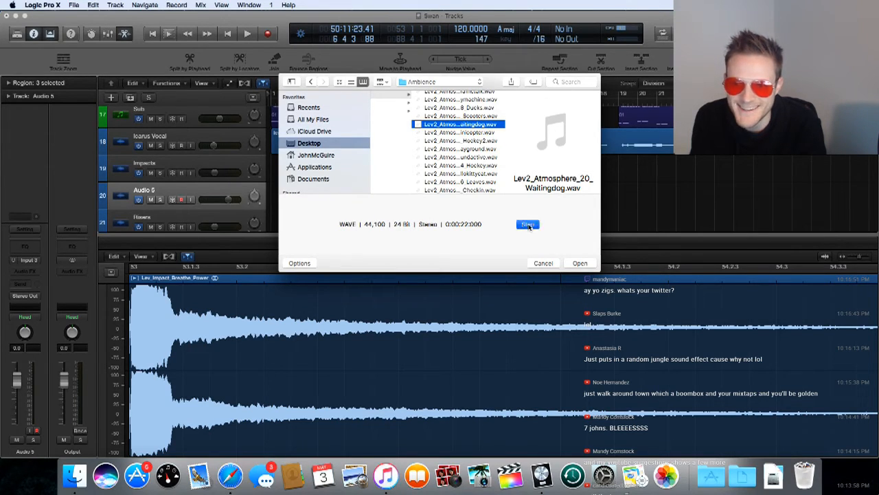
- Preview the ambience samples Lev2_Atmosphere_21_Minicopter.wav and Lev2_Atmosphere_22_Hockey2.wav
left_click(473, 133)
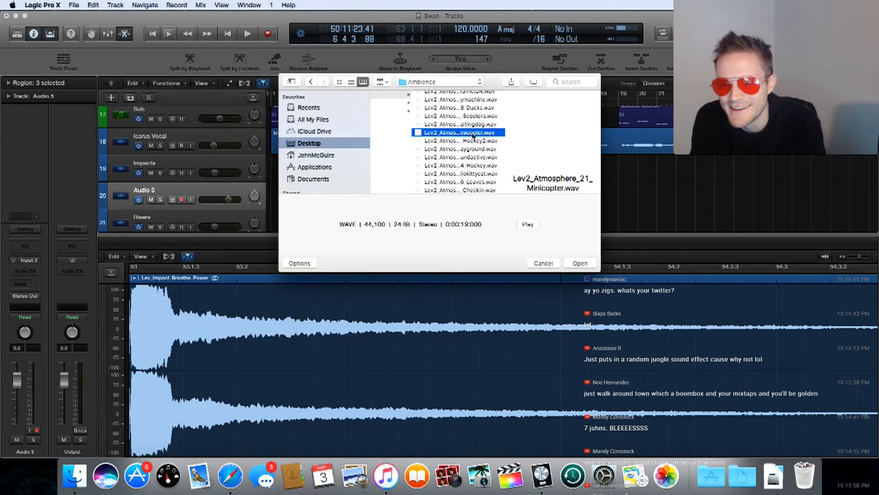
left_click(527, 225)
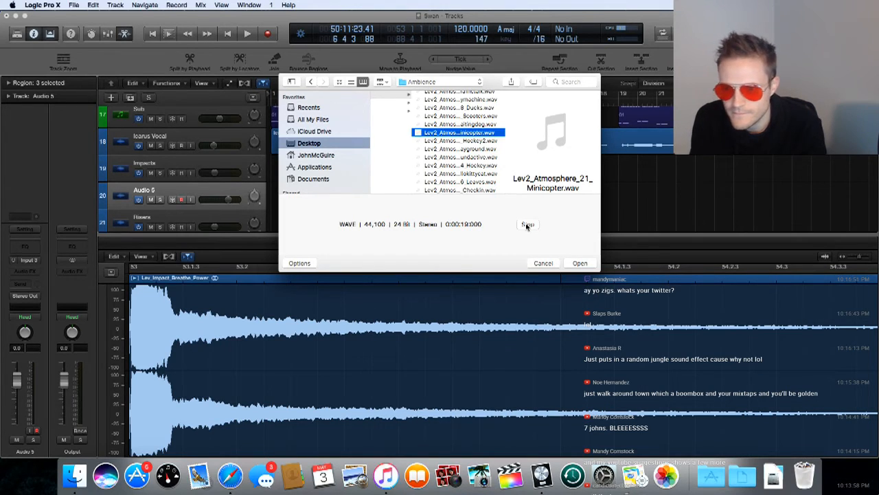
left_click(527, 226)
left_click(476, 141)
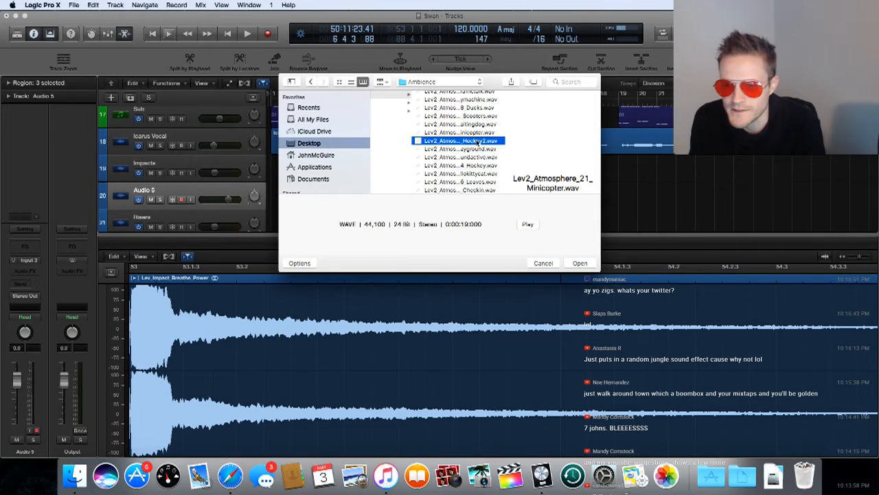
left_click(527, 225)
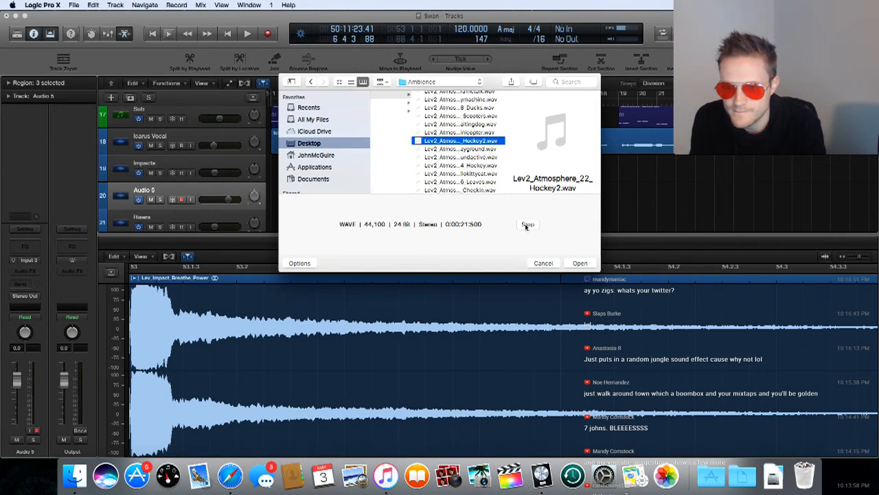
scroll(480, 168, "down", 3)
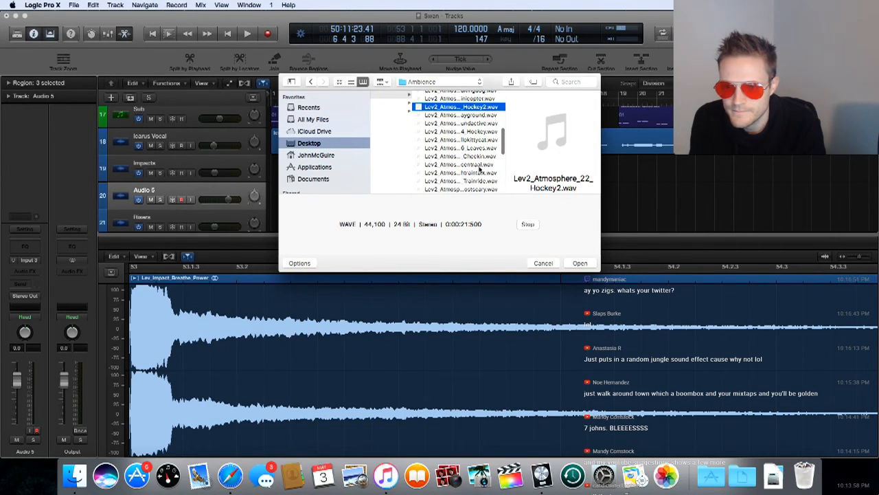
left_click(529, 225)
- Preview the ambience samples Lev2_Atmosphere_22_Playground.wav and Lev2_Atmosphere_23_Playgroundactive.wav
left_click(471, 115)
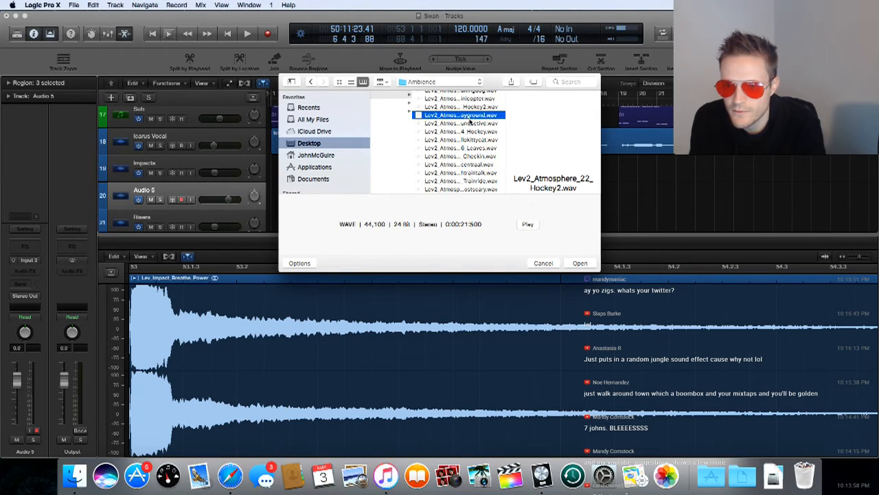
left_click(527, 224)
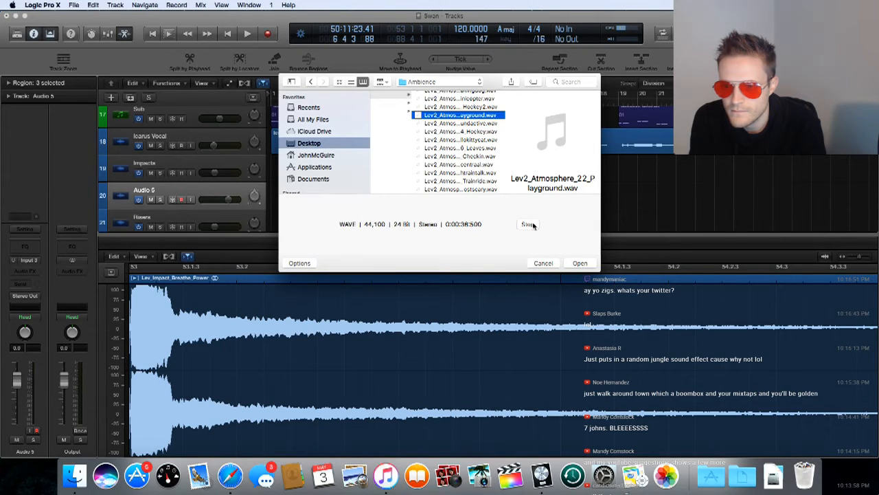
left_click(533, 225)
left_click(472, 124)
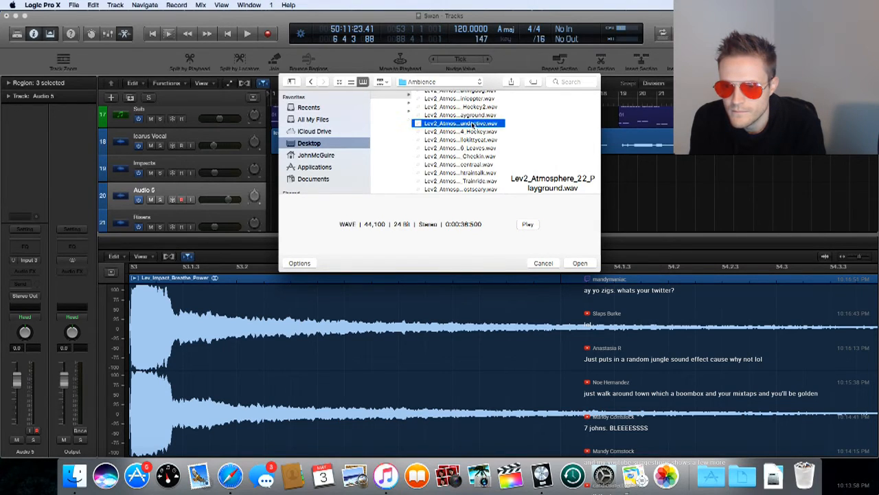
left_click(528, 225)
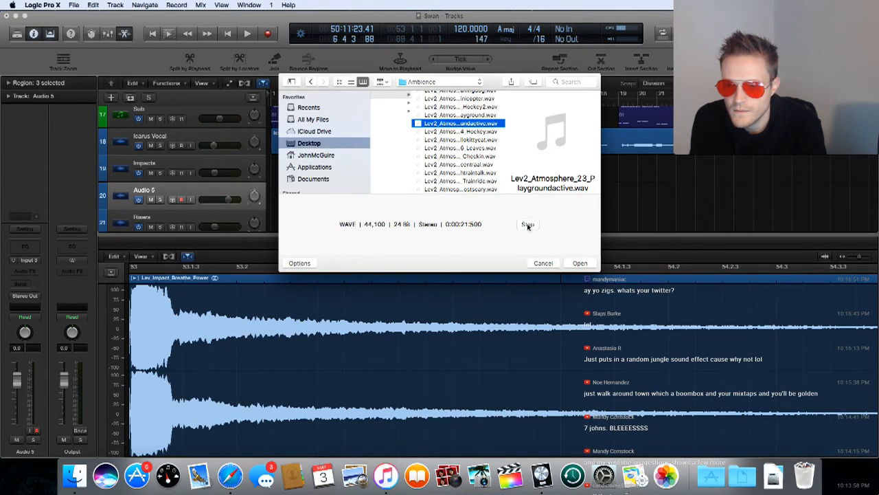
left_click(528, 224)
- Preview the ambience samples Lev2_Atmosphere_24_Hockey.wav and Lev2_Atmosphere_25_Hellokittycat.wav
left_click(479, 132)
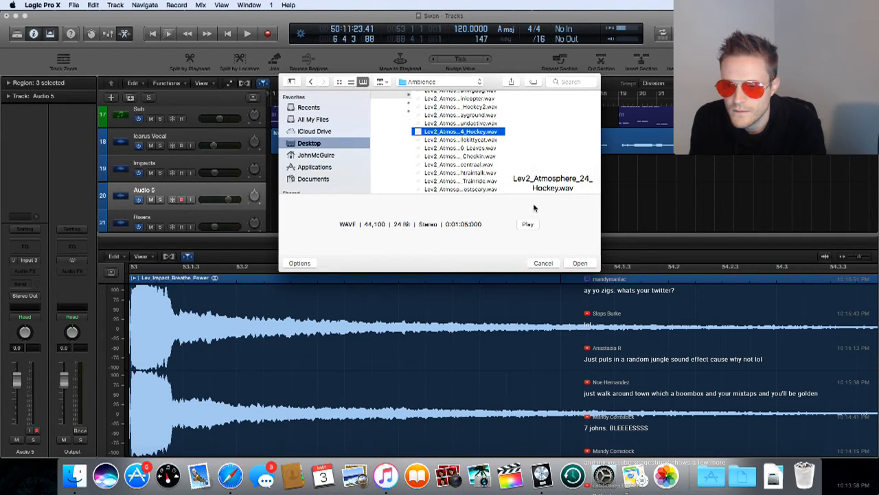
left_click(531, 225)
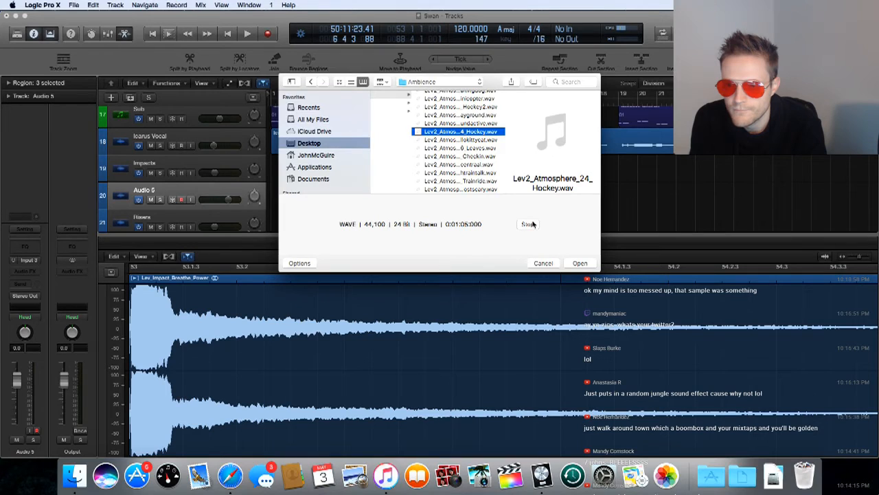
left_click(529, 225)
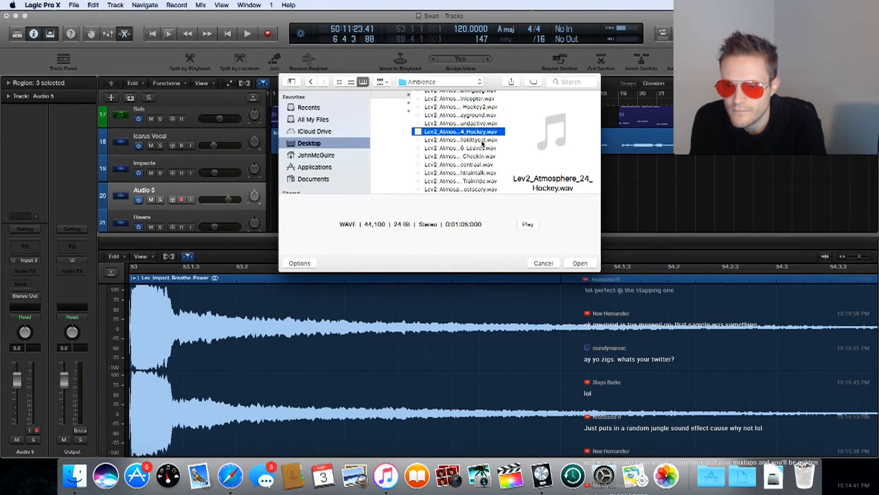
key("Down")
left_click(532, 224)
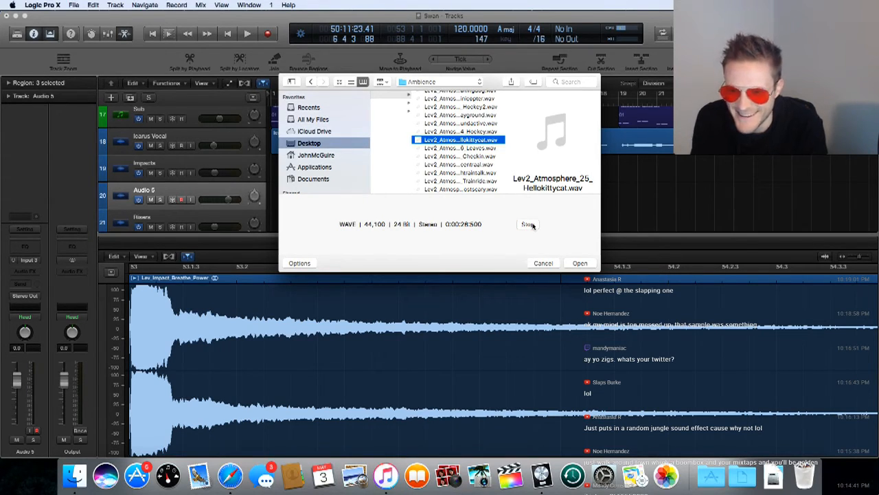
left_click(532, 224)
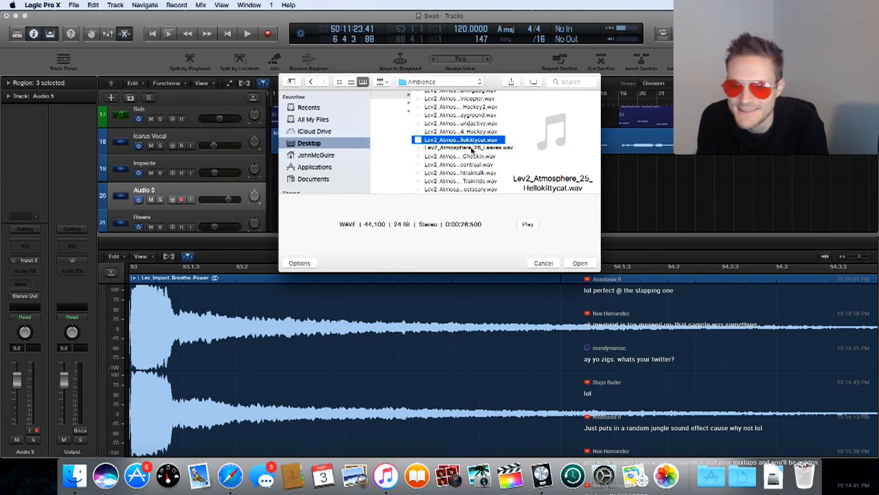
- Preview the ambience samples Lev2_Atmosphere_26_Leaves.wav and Lev2_Atmosphere_27_Checkin.wav
left_click(471, 148)
left_click(527, 225)
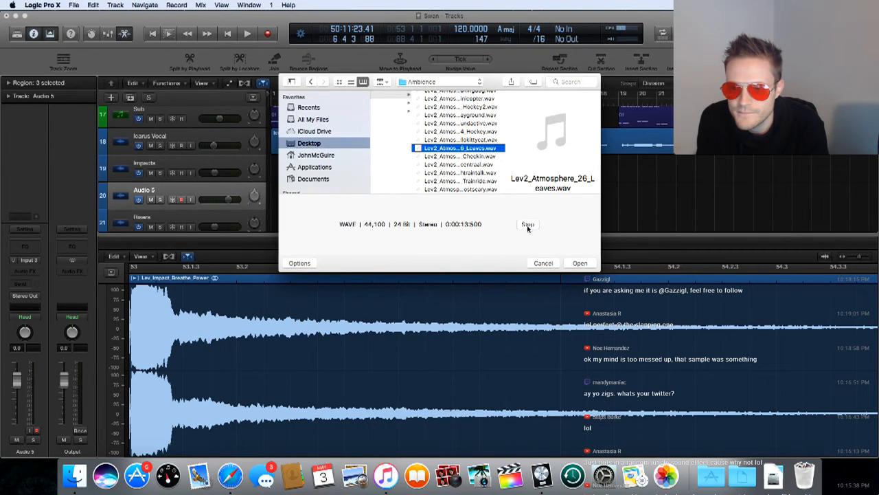
left_click(527, 225)
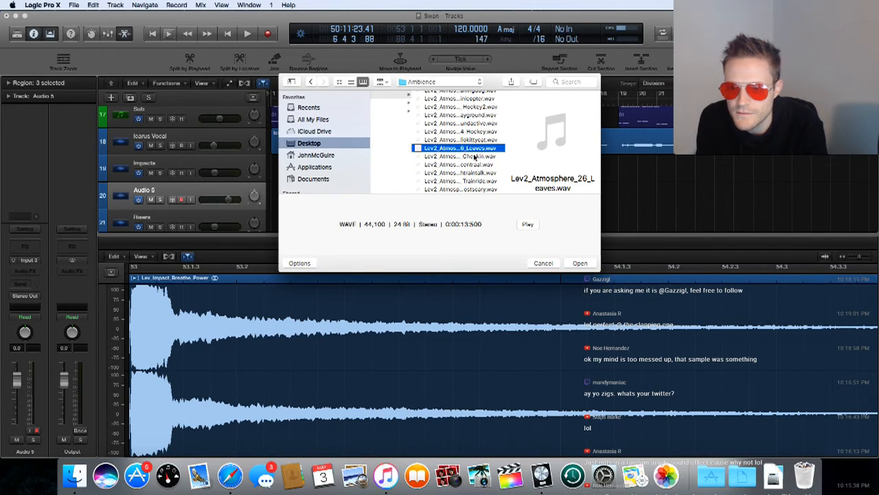
left_click(474, 156)
left_click(529, 224)
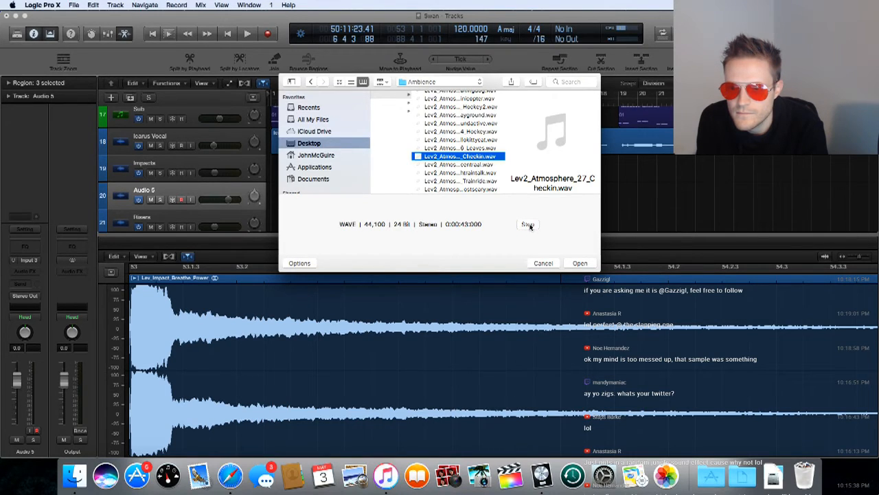
left_click(529, 225)
- Preview the ambience samples Lev2_Atmosphere_28_Amsterdamcentraal.wav and Lev2_Atmosphere_29_Dutchtraintalk.wav
key("Down")
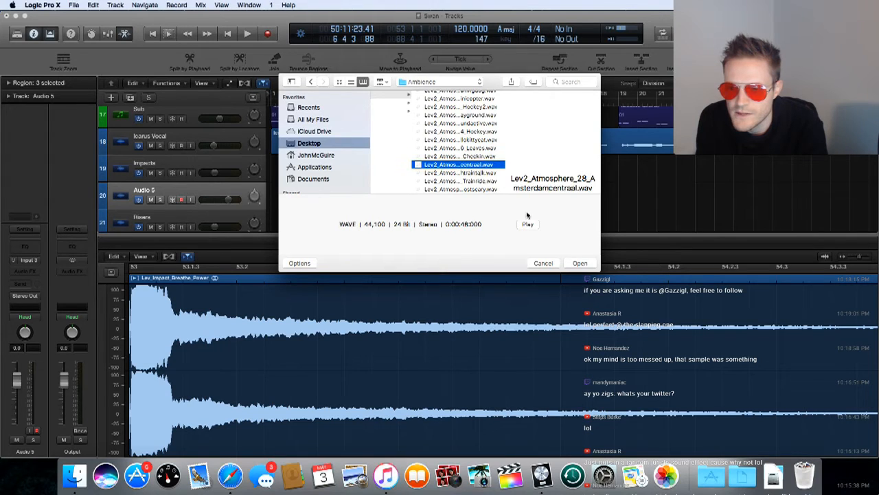
left_click(529, 224)
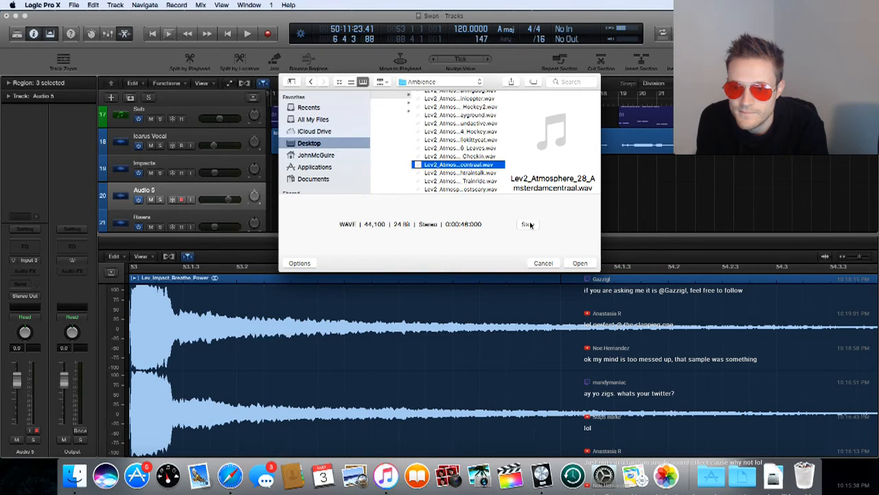
left_click(529, 225)
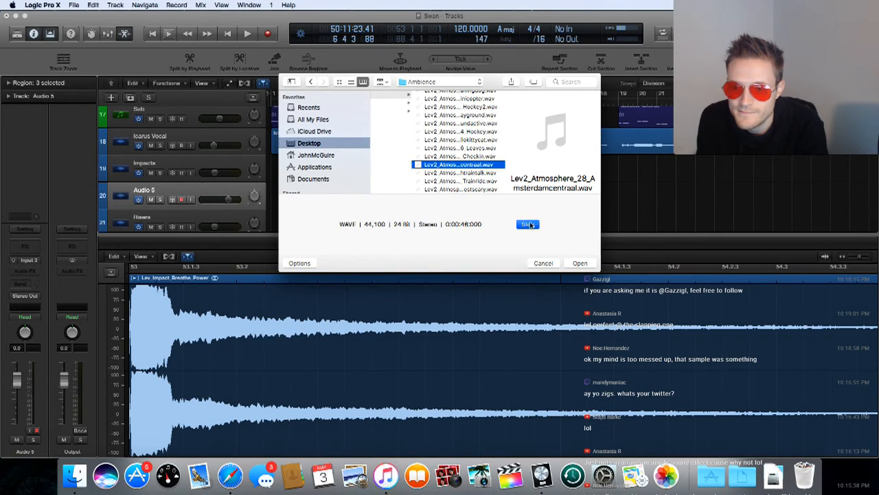
key("Down")
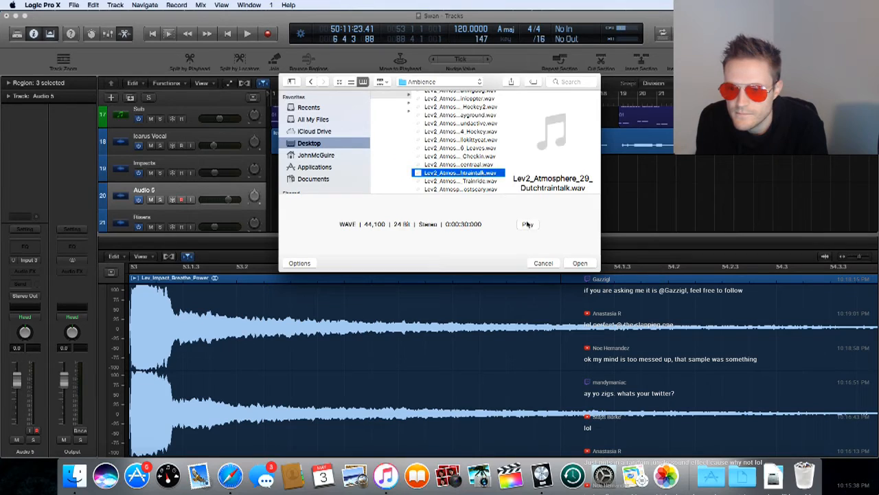
left_click(528, 224)
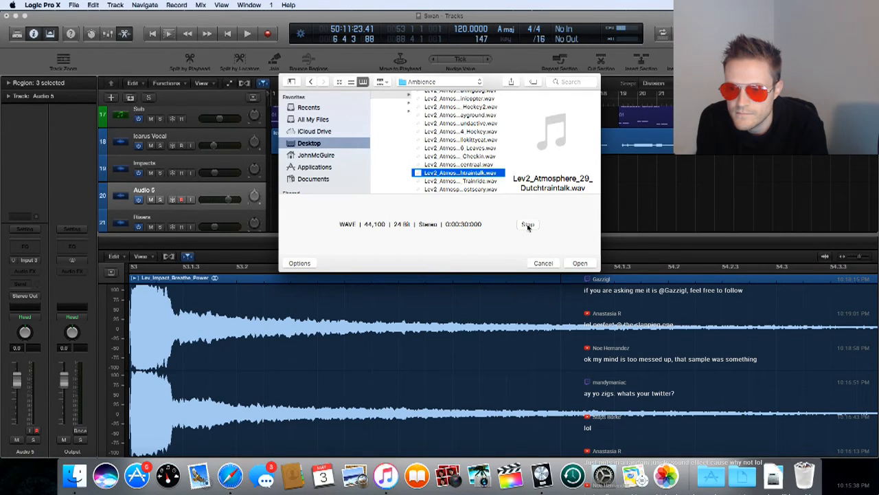
left_click(528, 224)
- Preview the ambience samples Lev2_Atmosphere_30_Almostscary.wav and Lev2_Atmosphere_33_Droppindrops.wav
scroll(479, 178, "down", 3)
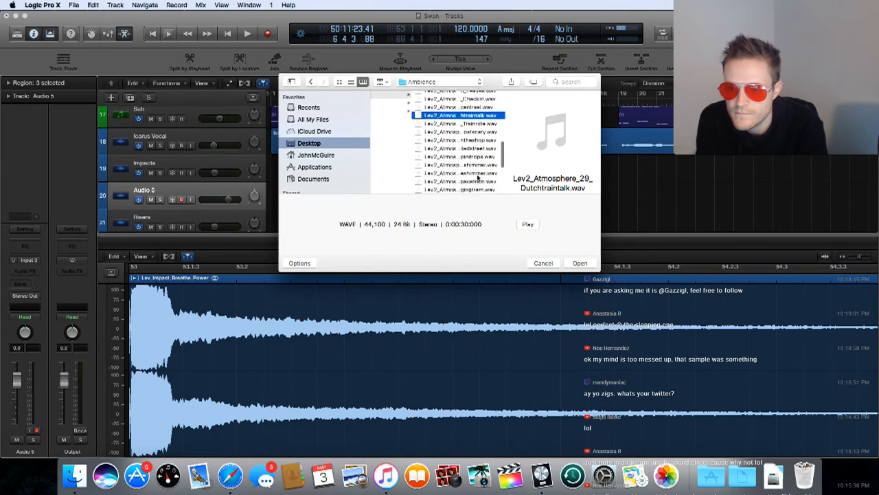
key("Down")
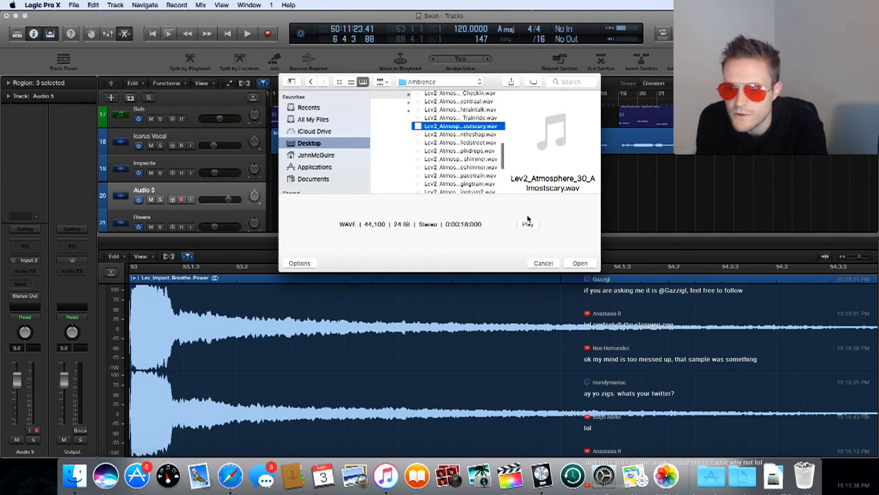
left_click(528, 224)
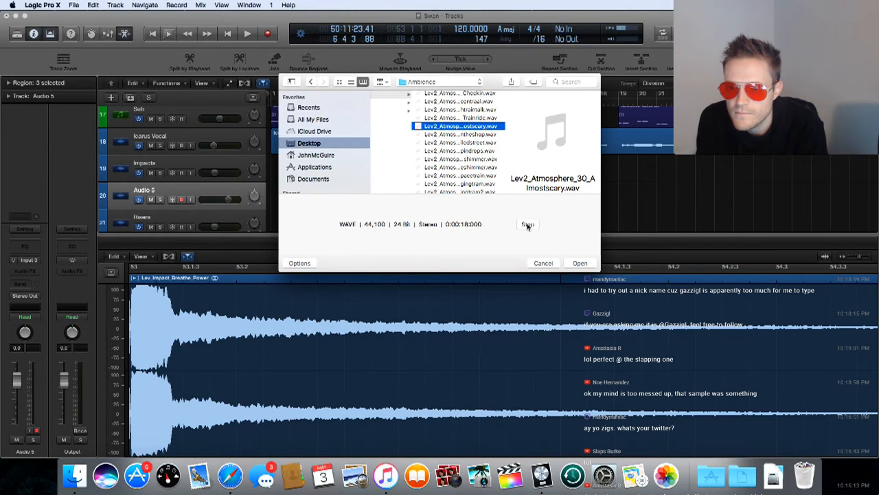
left_click(528, 225)
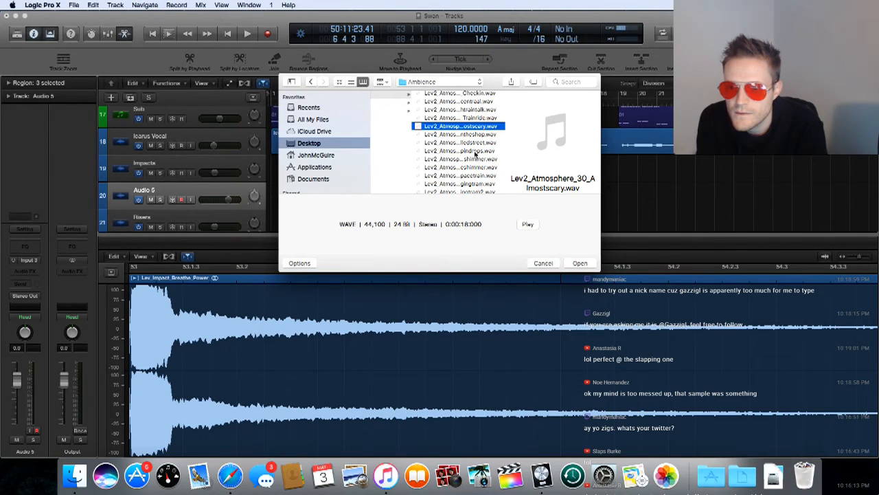
key("Down")
key("Down")
key("Down")
left_click(528, 224)
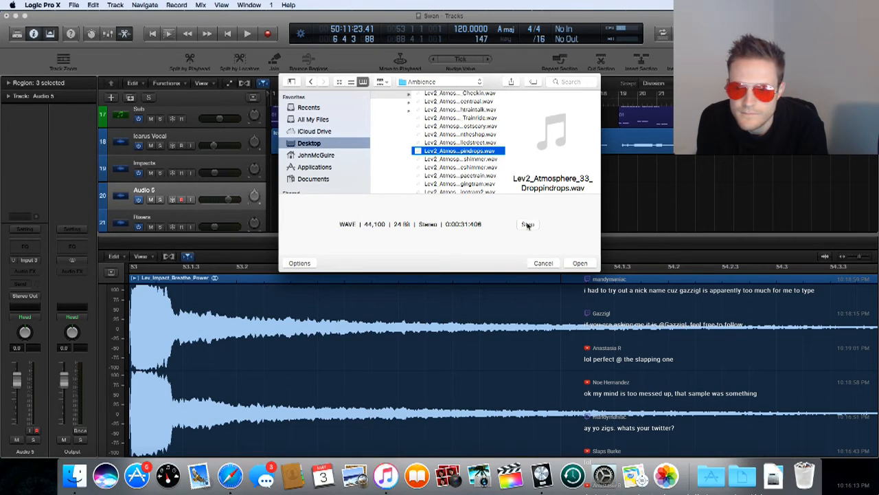
left_click(527, 225)
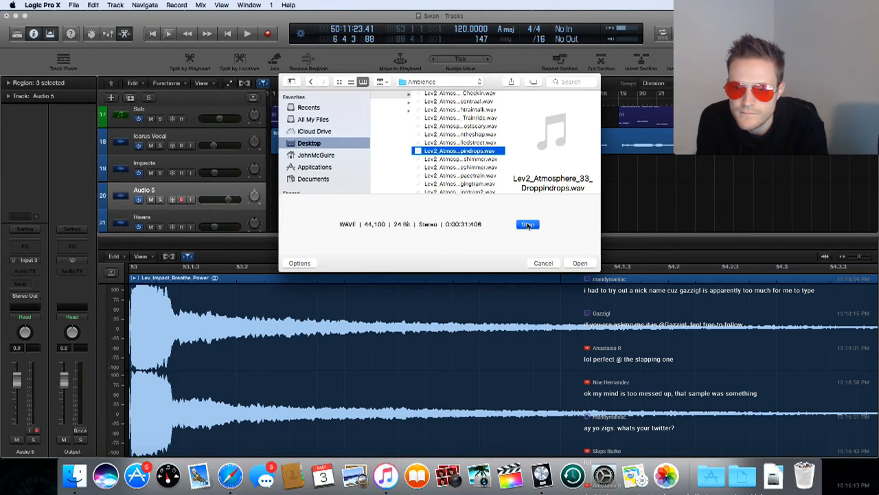
- Preview Lev2_Atmosphere_34_Warmshimmer.wav, import it onto the Audio 5 track and move its region to start at bar 1
left_click(481, 159)
left_click(527, 225)
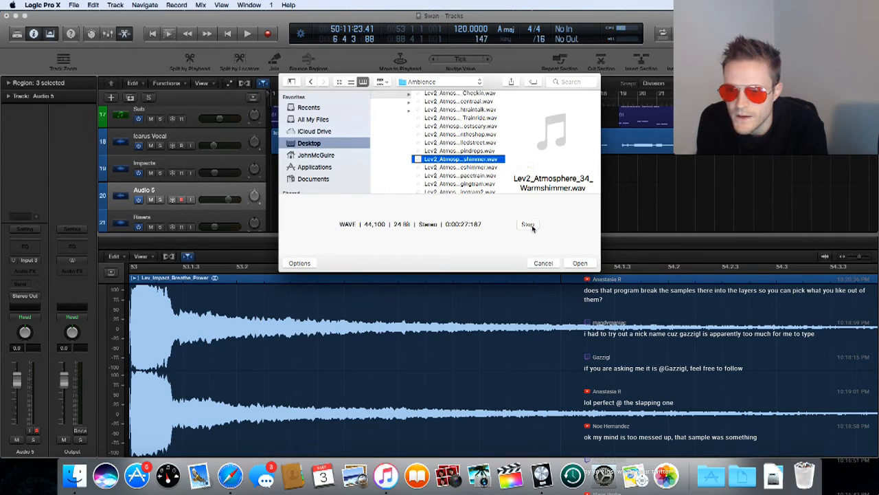
left_click(580, 263)
left_click(416, 196)
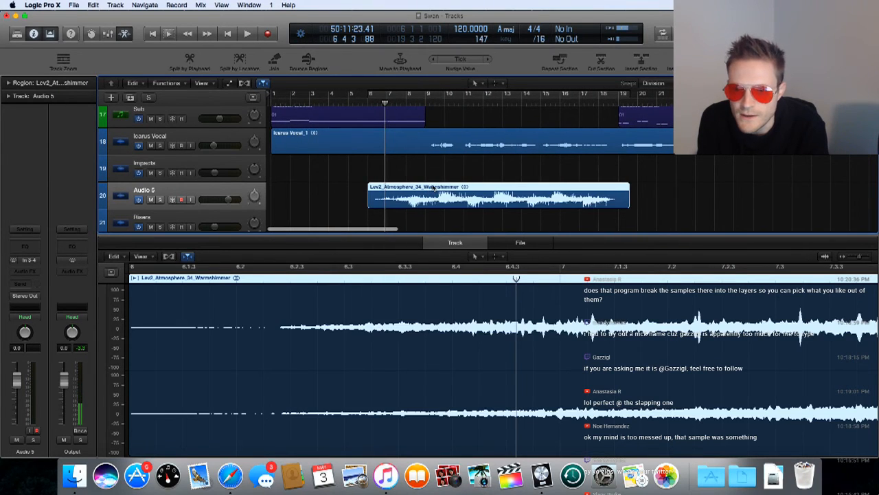
left_click_drag(431, 191, 336, 187)
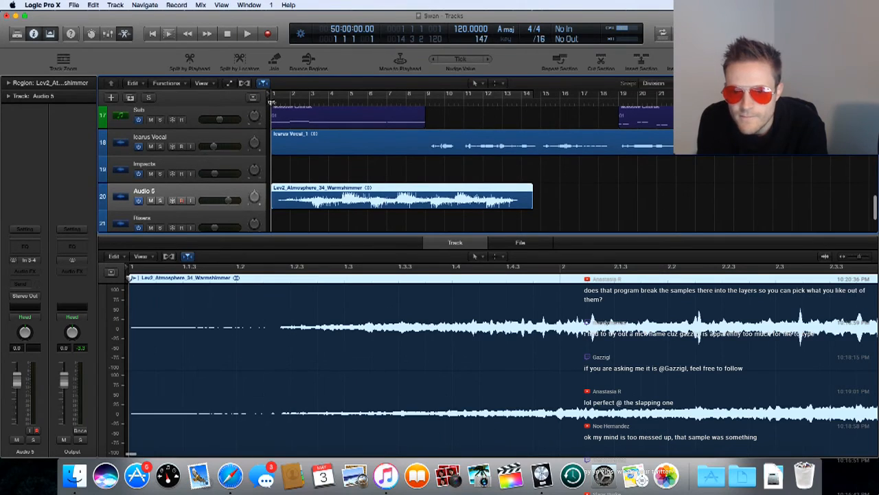
- Lower the Audio 5 volume to about -15.8 dB during playback and trim both ends of the Warmshimmer region to span bars 1 to 9
key("space")
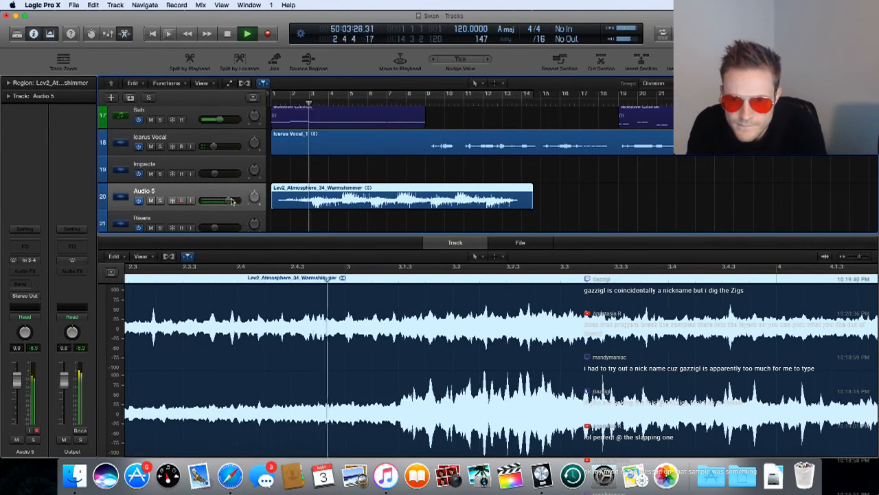
left_click_drag(229, 200, 211, 200)
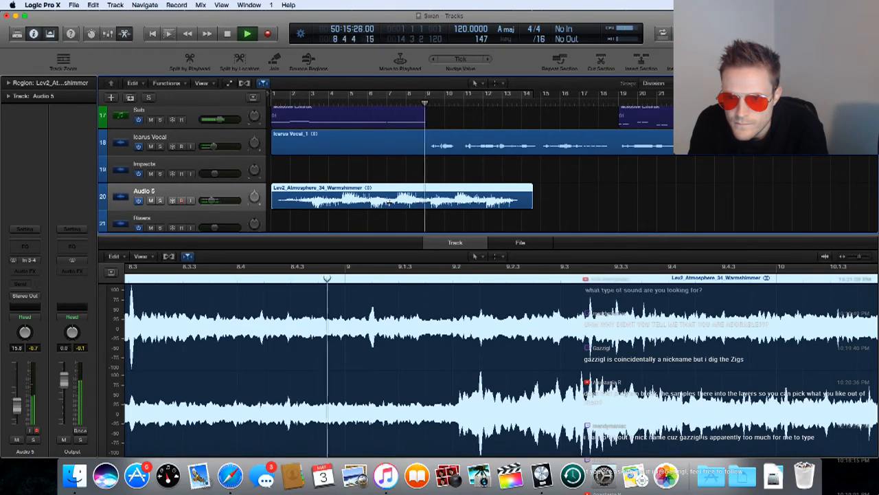
key("space")
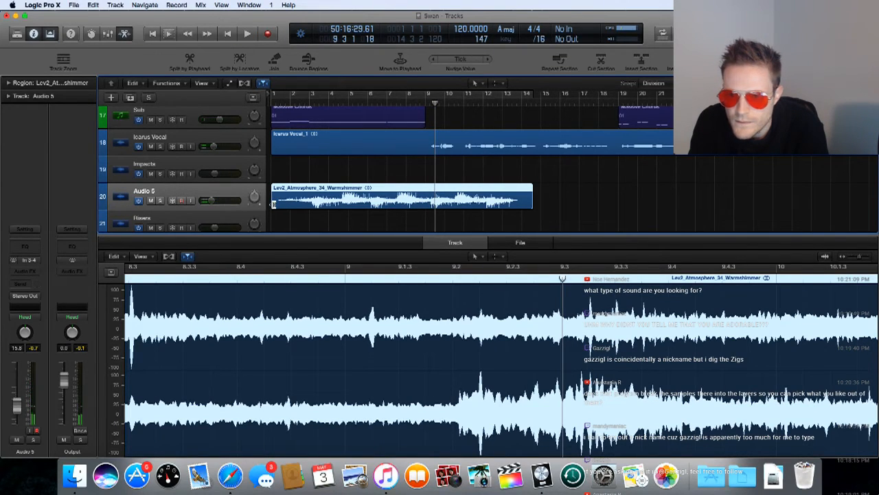
left_click_drag(281, 203, 309, 193)
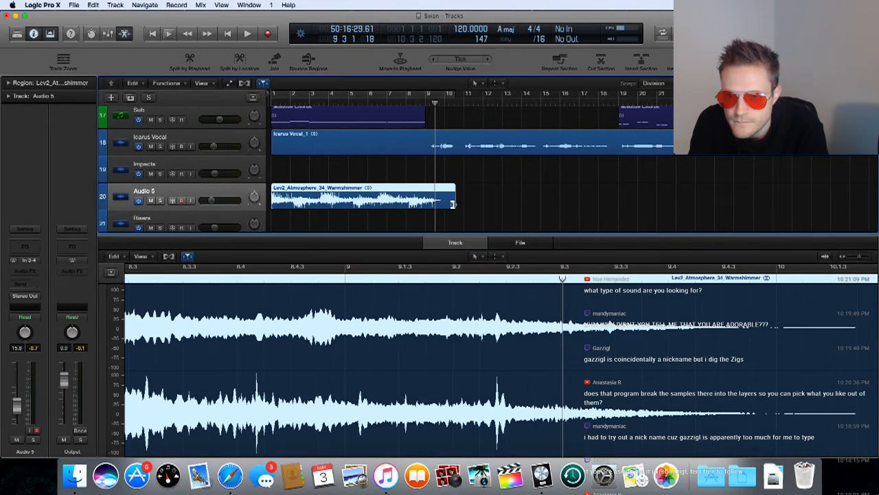
left_click_drag(454, 204, 425, 203)
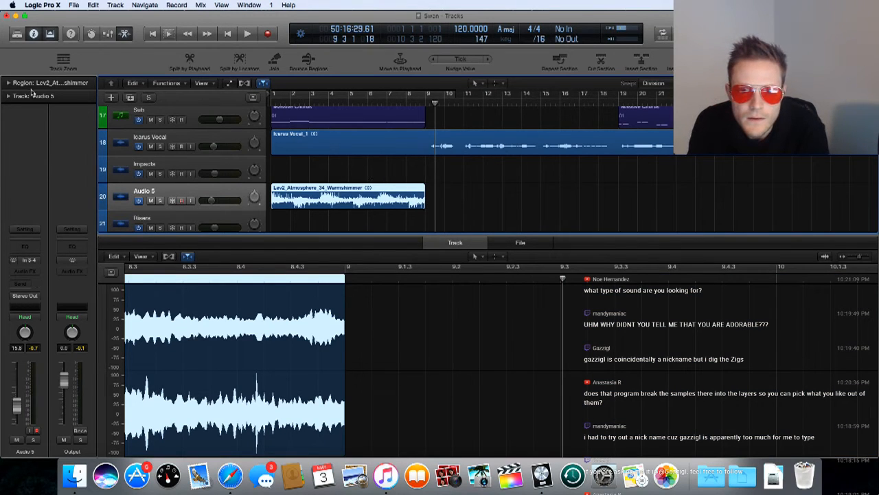
- Use the Fade Tool to give the Warmshimmer region a fade-out of about 1667 and a fade-in of about 2230
left_click(8, 84)
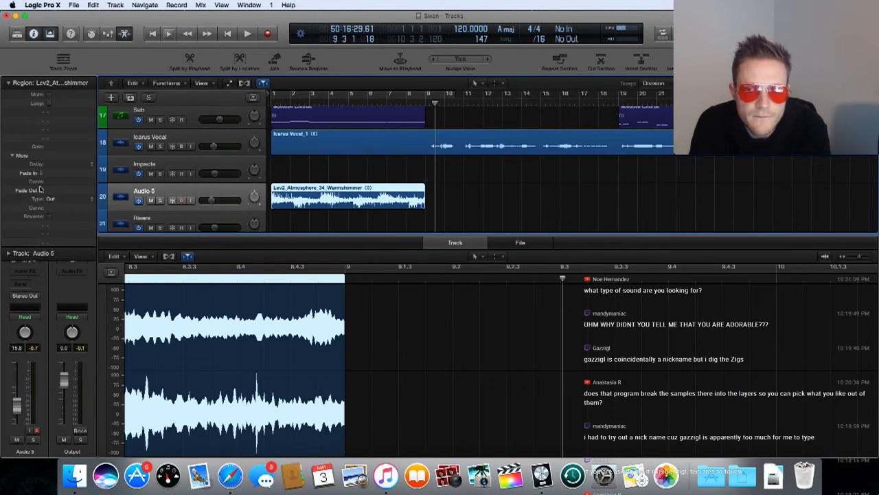
left_click(40, 190)
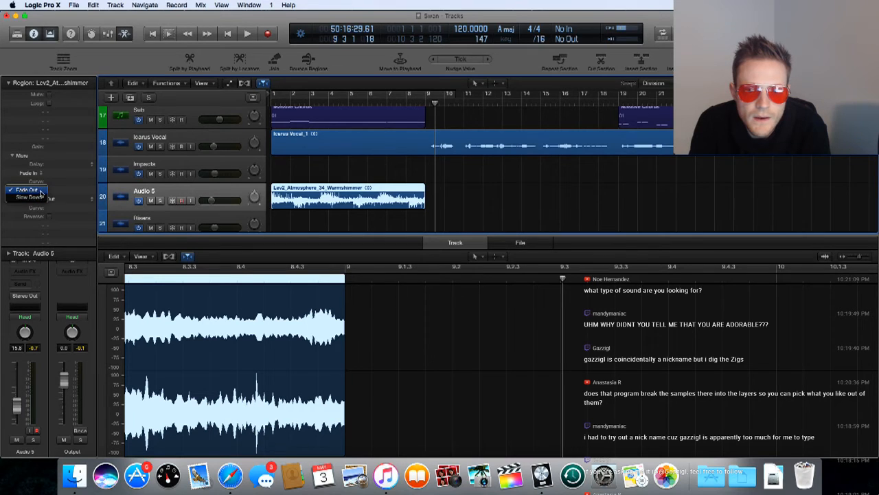
left_click(41, 191)
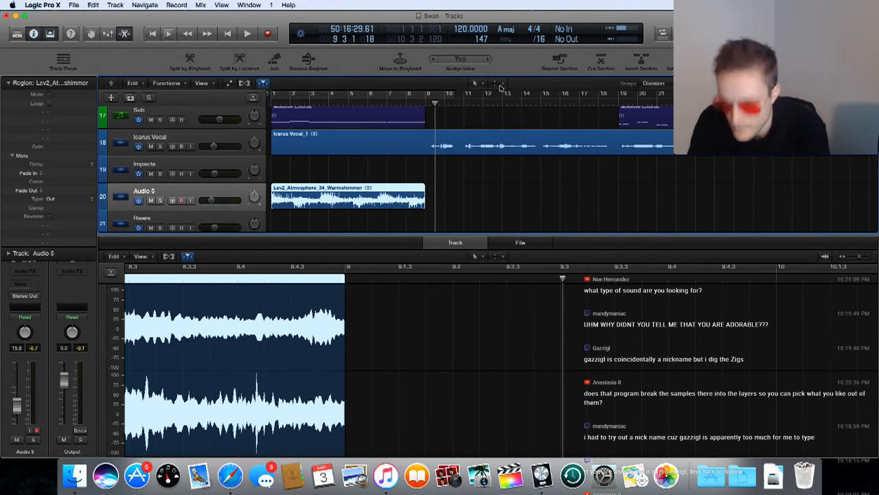
left_click(495, 83)
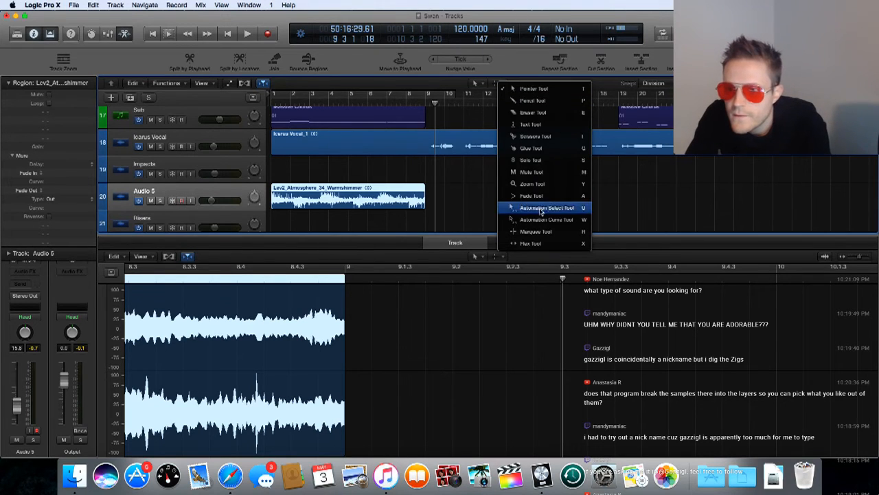
left_click(531, 197)
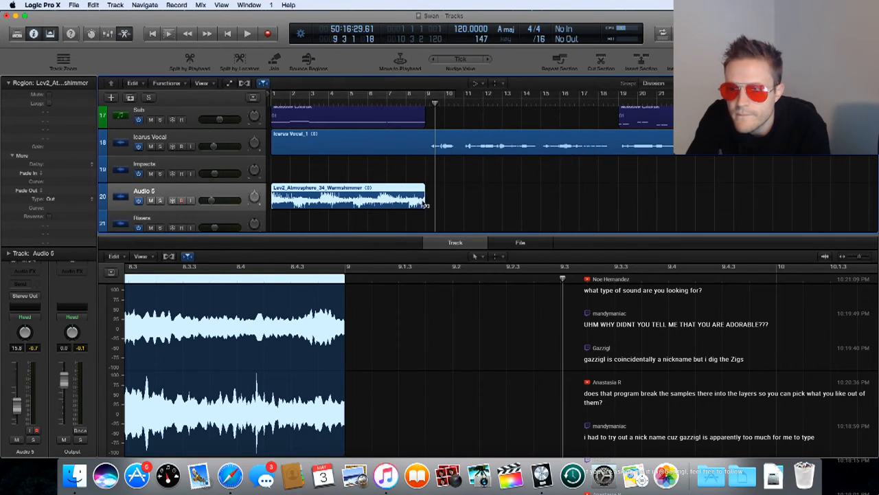
left_click_drag(427, 203, 410, 195)
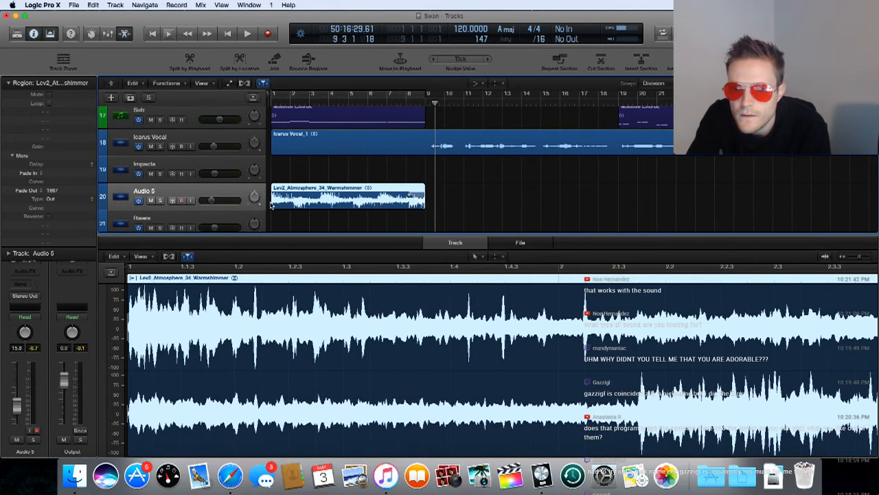
left_click_drag(274, 199, 292, 197)
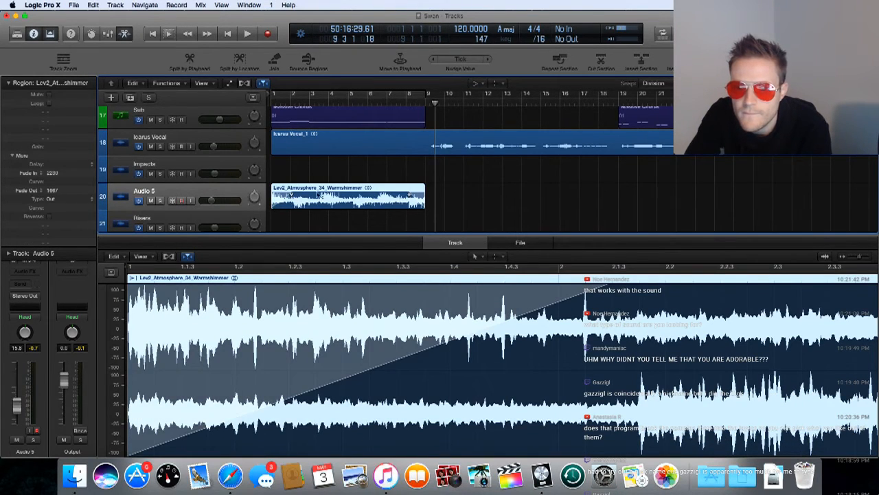
- Play the intro from the start, show the Audio 5 fader in the mixer and set playback to cycle over bars 1 to 9
key("space")
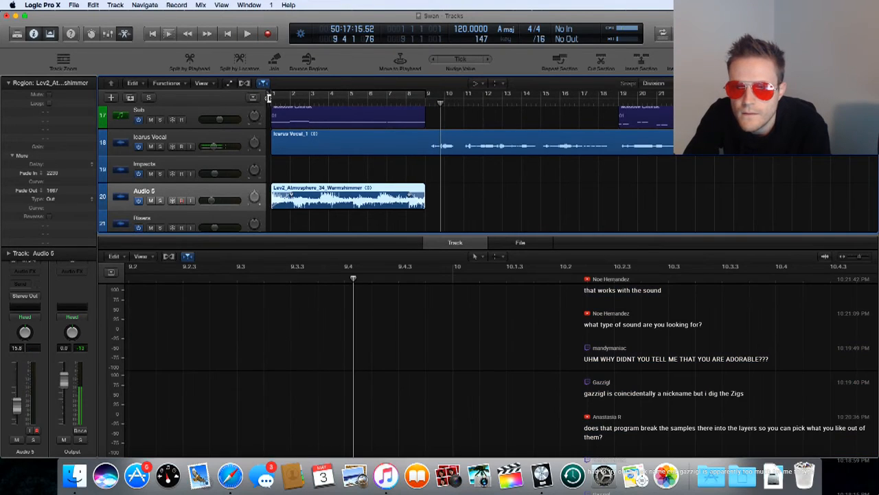
left_click(267, 98)
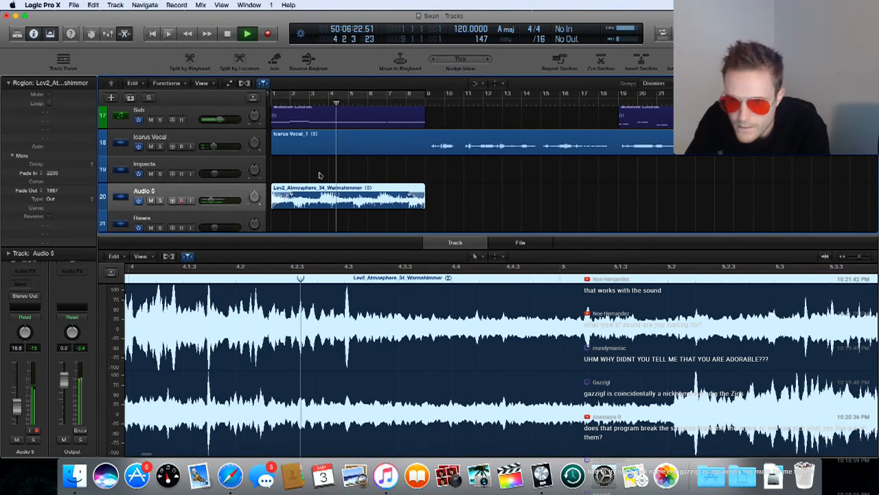
key("x")
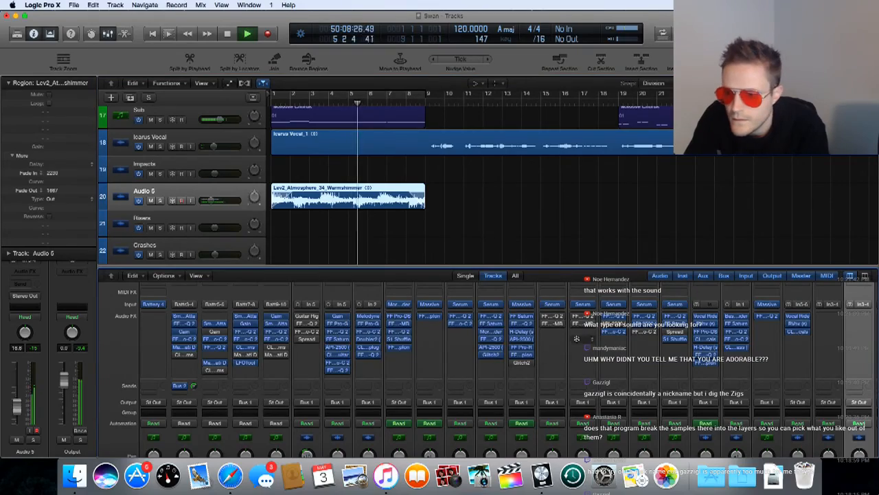
scroll(715, 357, "right", 5)
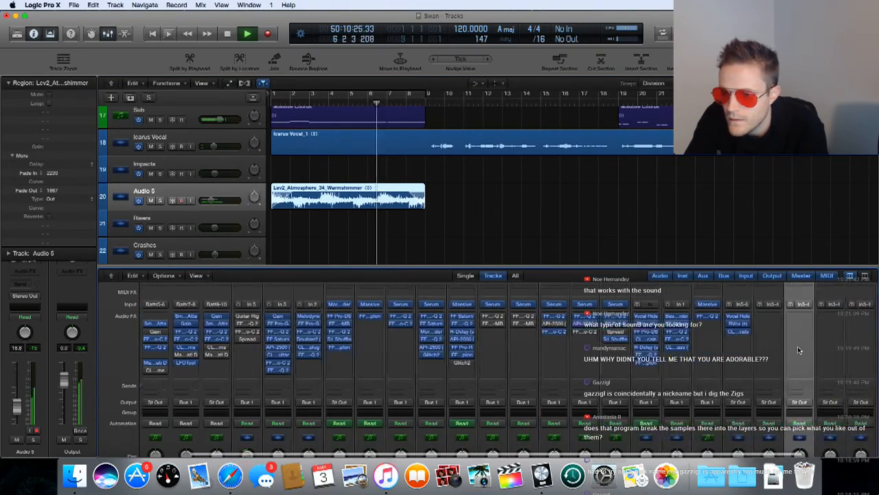
scroll(799, 350, "down", 5)
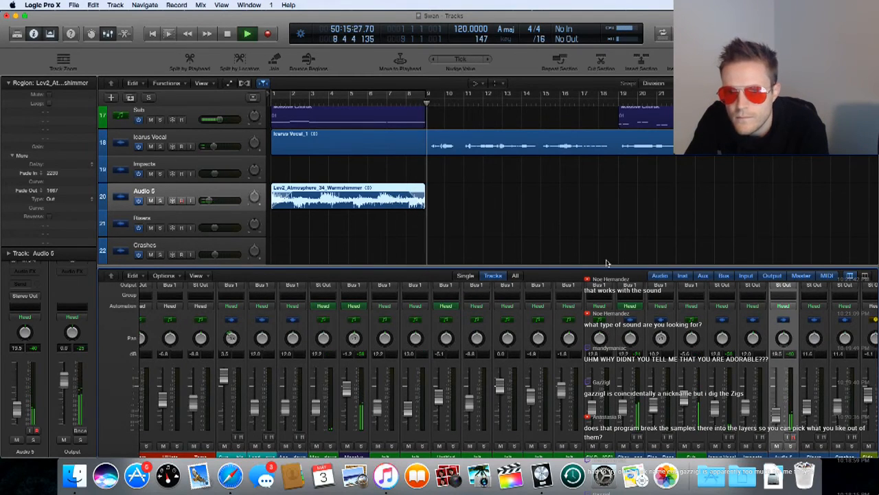
left_click(368, 94)
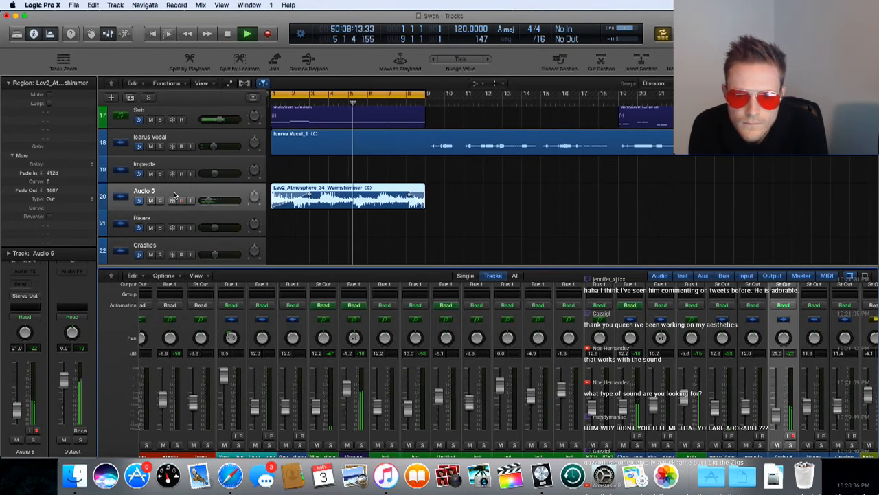
- Collapse the region parameters, restart playback from bar 1 and insert a stereo FabFilter Pro-R reverb on the Audio 5 track
left_click(9, 83)
key("space")
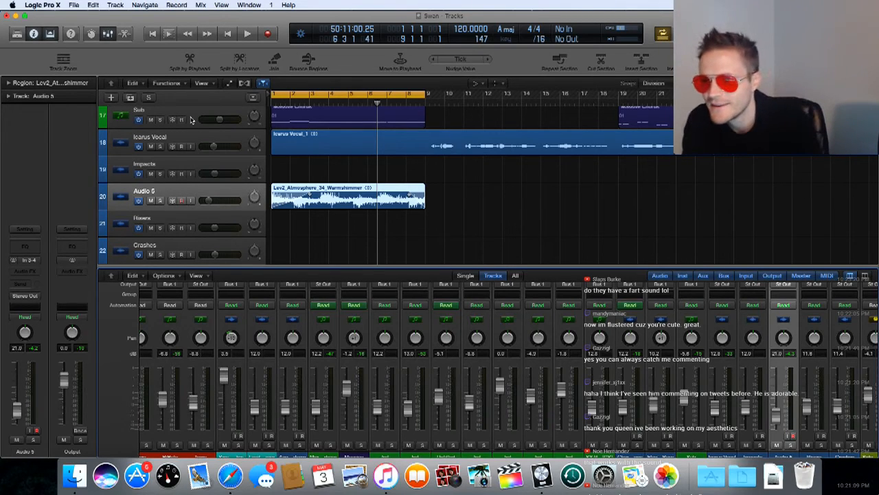
key("Return")
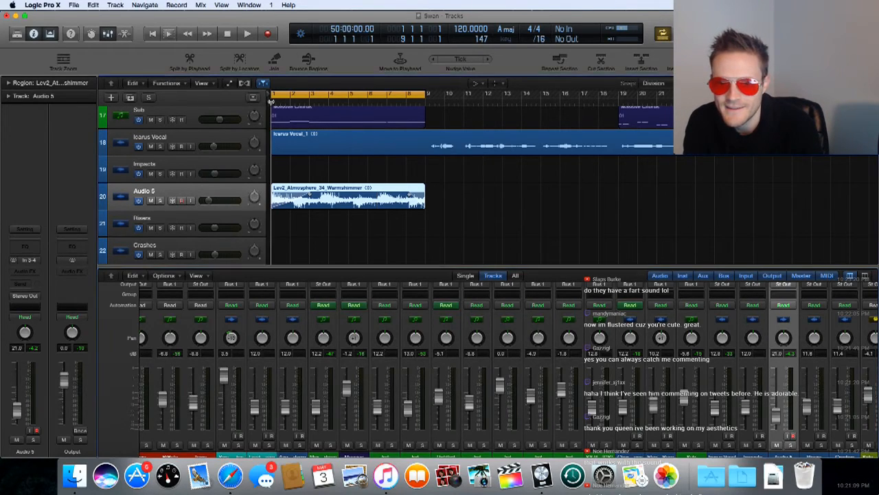
key("space")
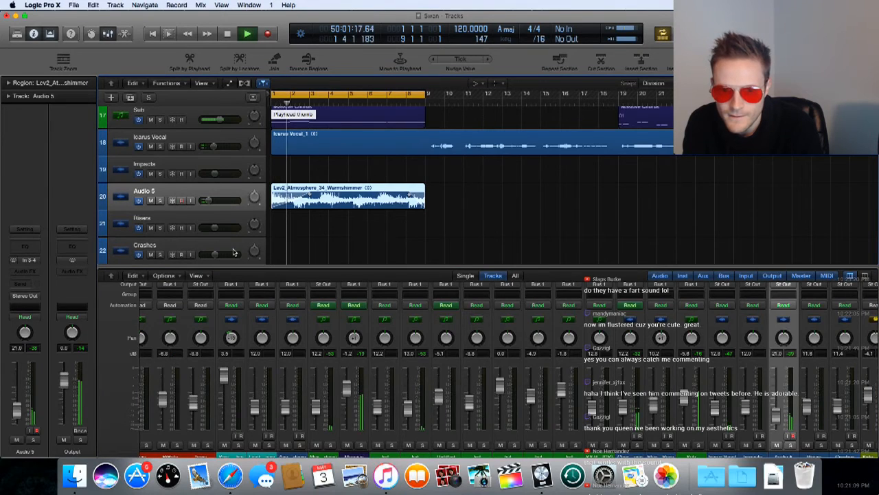
left_click(24, 271)
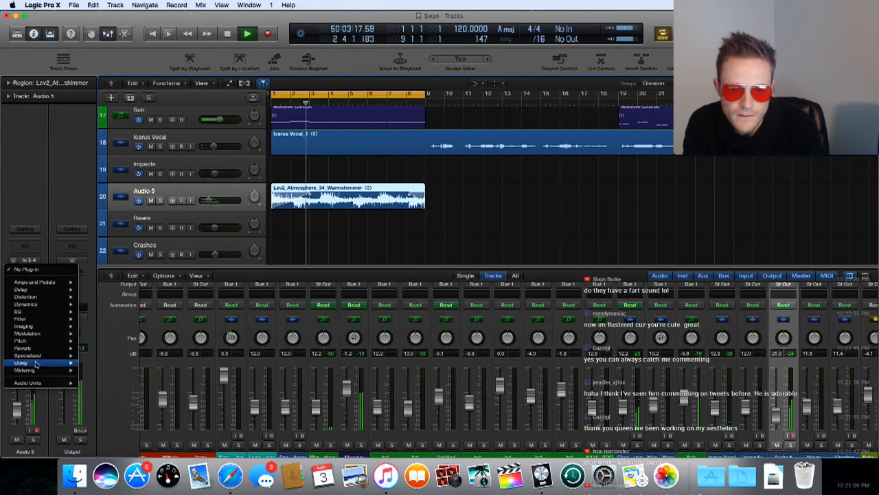
mouse_move(69, 383)
mouse_move(107, 391)
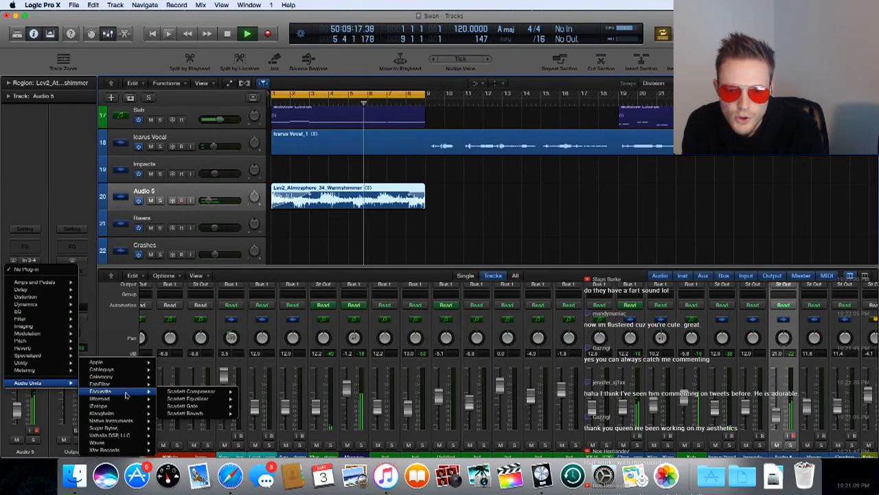
mouse_move(192, 422)
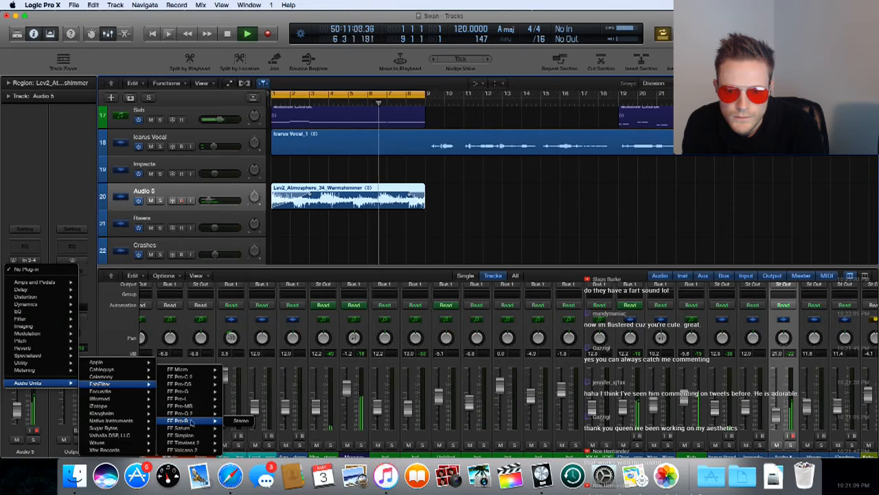
left_click(239, 421)
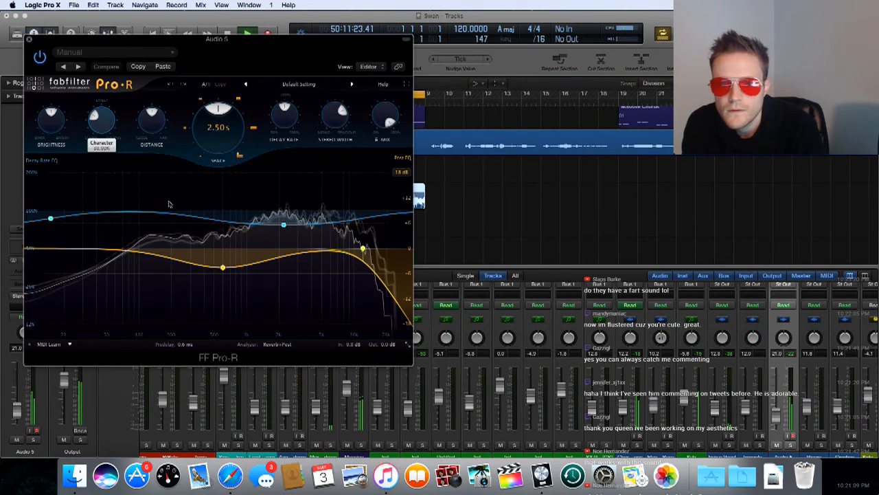
- Try the Car preset from the Ambience category on the Audio 5 Pro-R reverb during playback
left_click(292, 84)
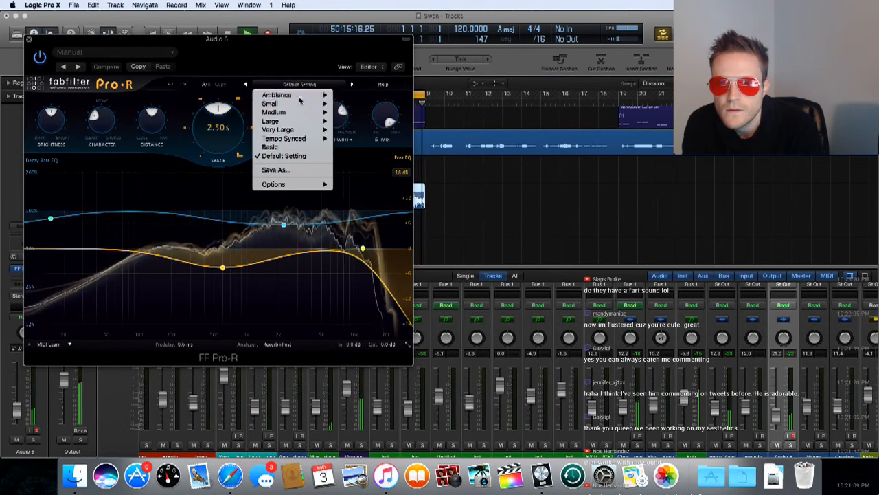
left_click(298, 85)
left_click(299, 86)
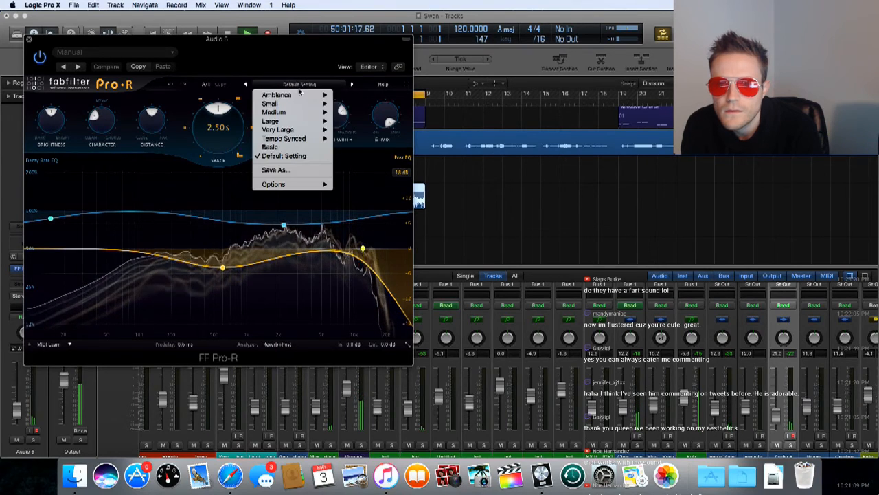
mouse_move(298, 96)
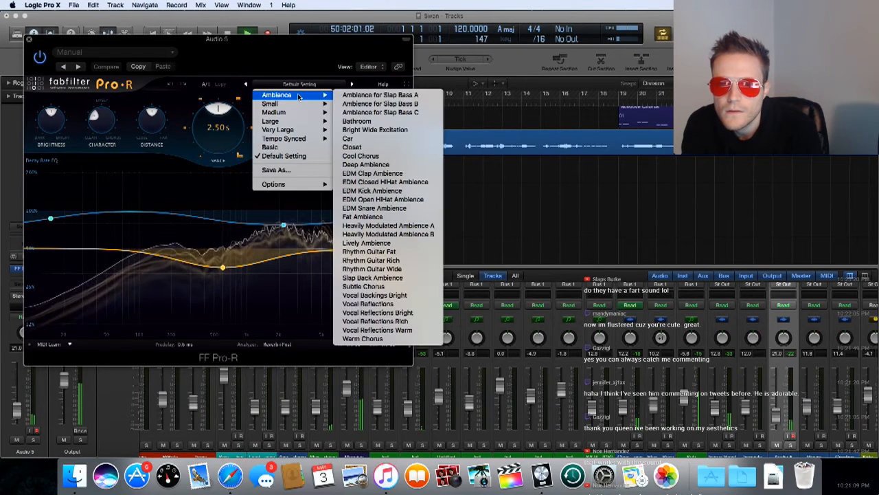
left_click(366, 142)
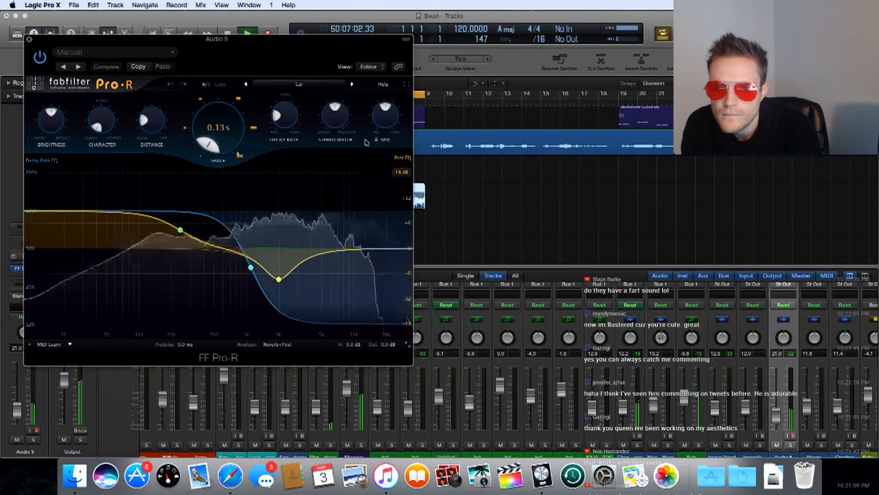
left_click(501, 161)
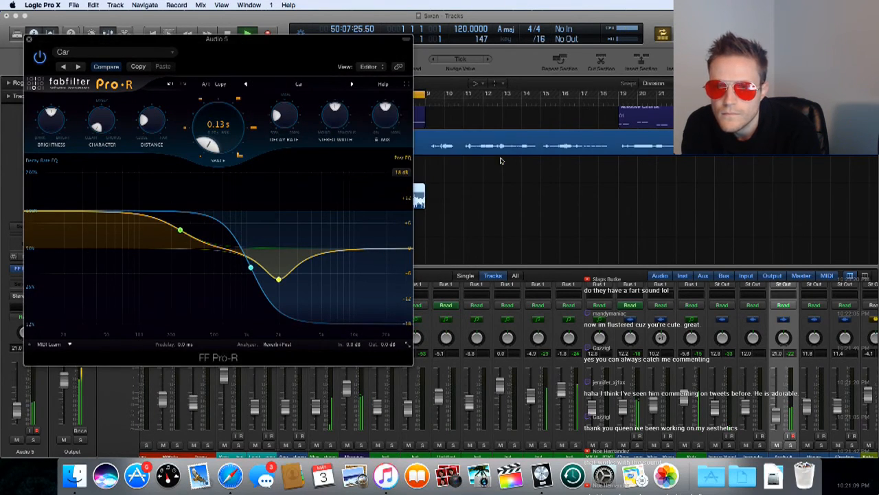
- Load the Very Large preset Cathedral 2 in the Audio 5 Pro-R reverb, close the plug-in window and stop playback
left_click(298, 87)
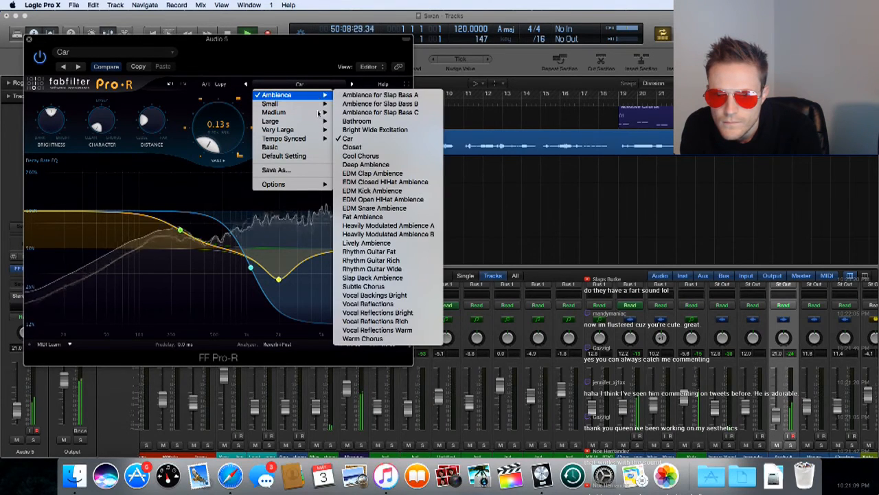
mouse_move(319, 131)
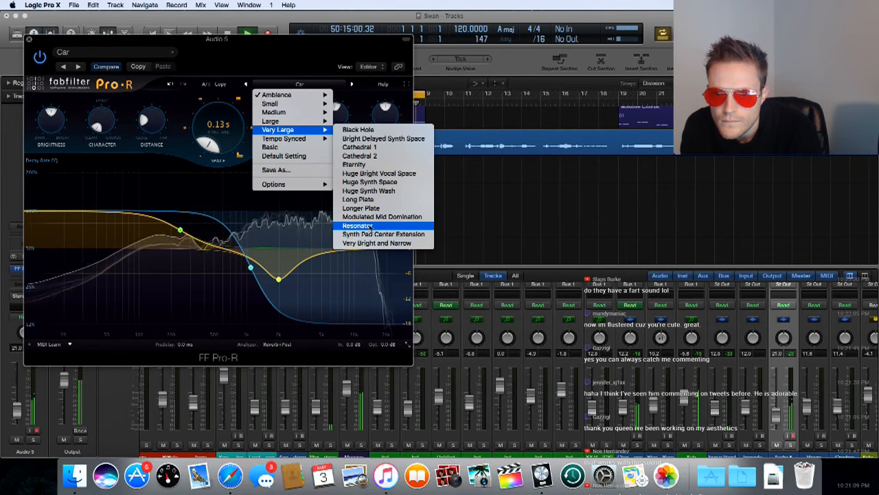
left_click(371, 156)
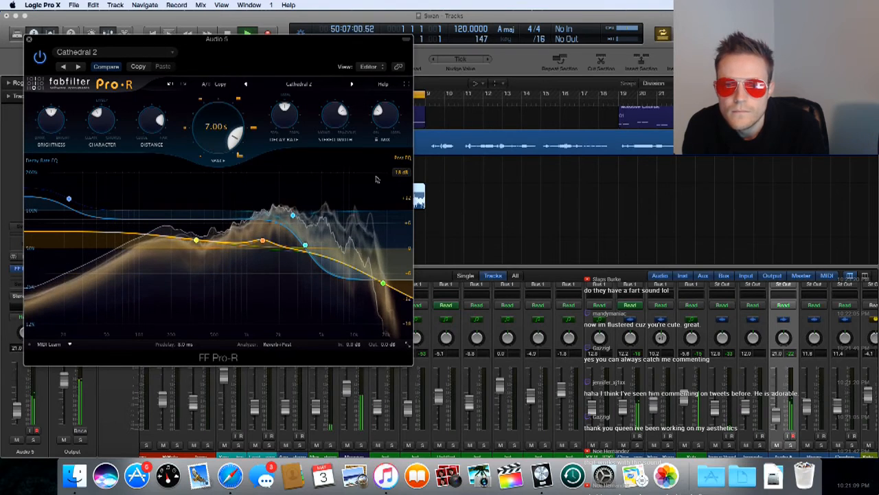
left_click(31, 41)
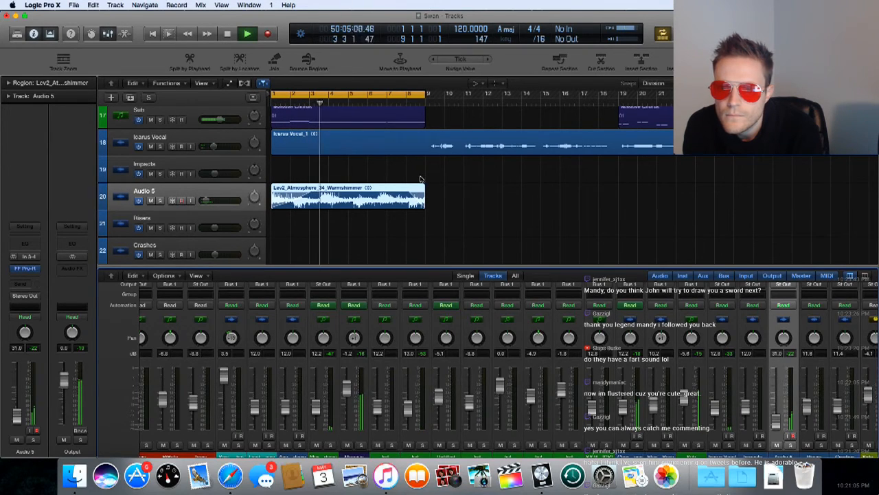
key("space")
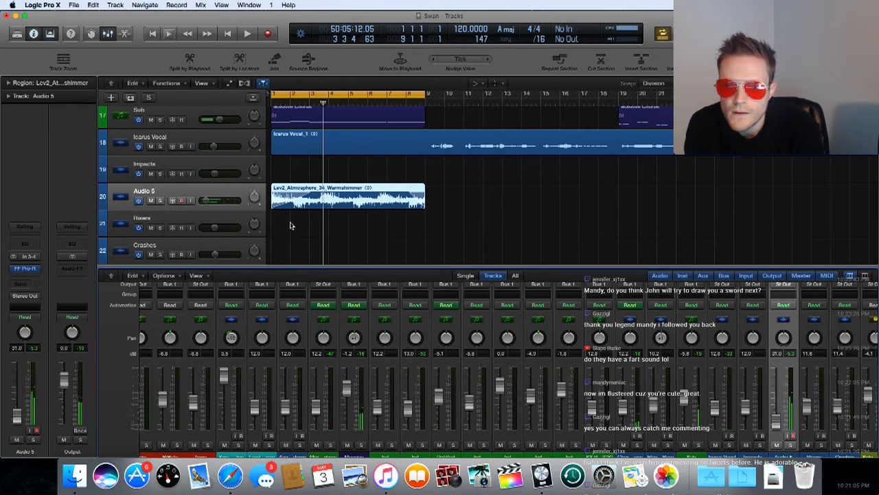
- Begin an audio file import for the Risers track and browse the Sample Library to the FX - Reverse folder of the first Black Octopus Leviathan pack
left_click(232, 221)
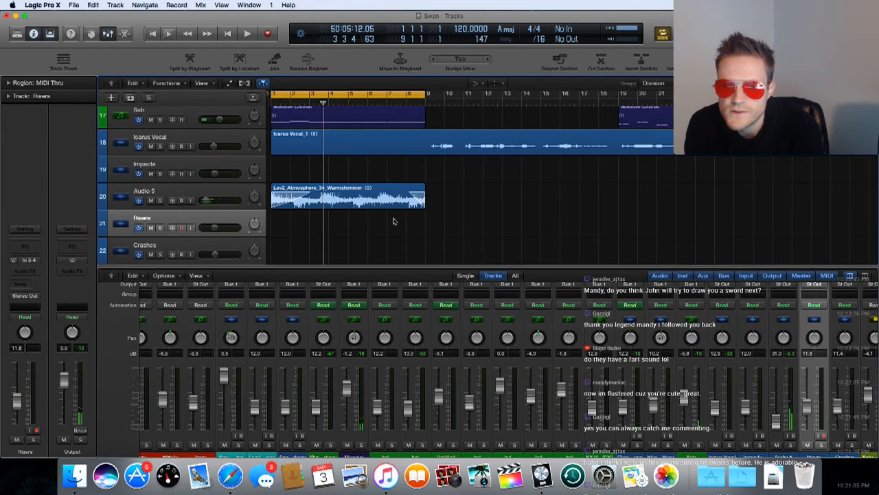
left_click(74, 5)
mouse_move(93, 5)
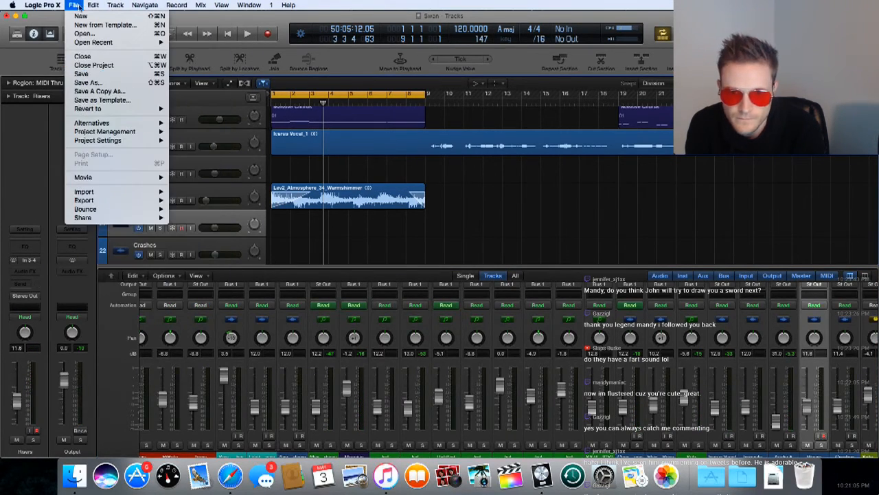
mouse_move(114, 201)
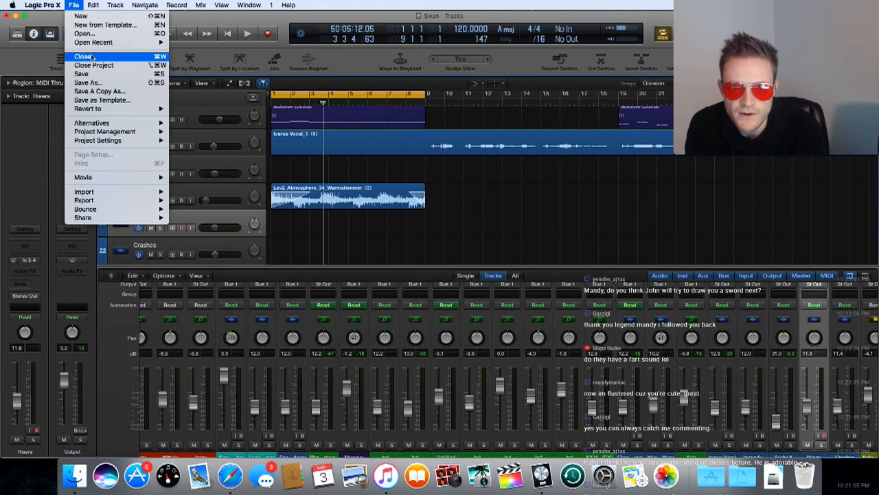
mouse_move(149, 193)
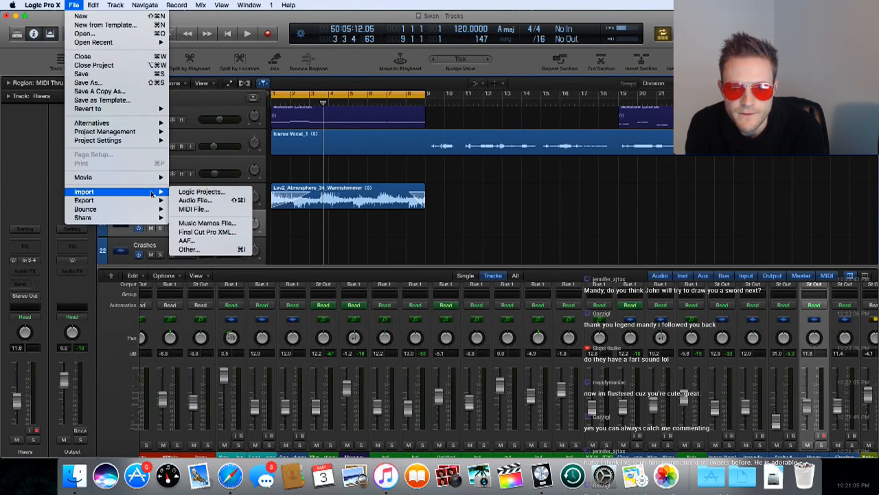
left_click(196, 200)
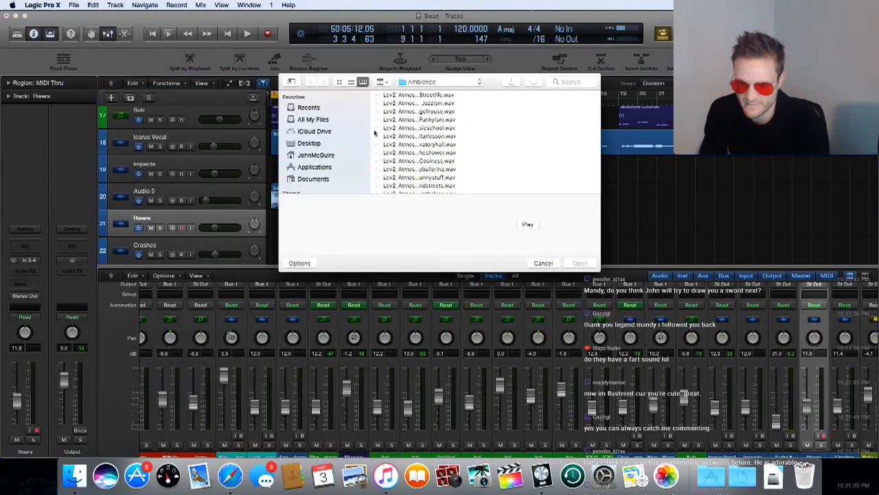
left_click(419, 82)
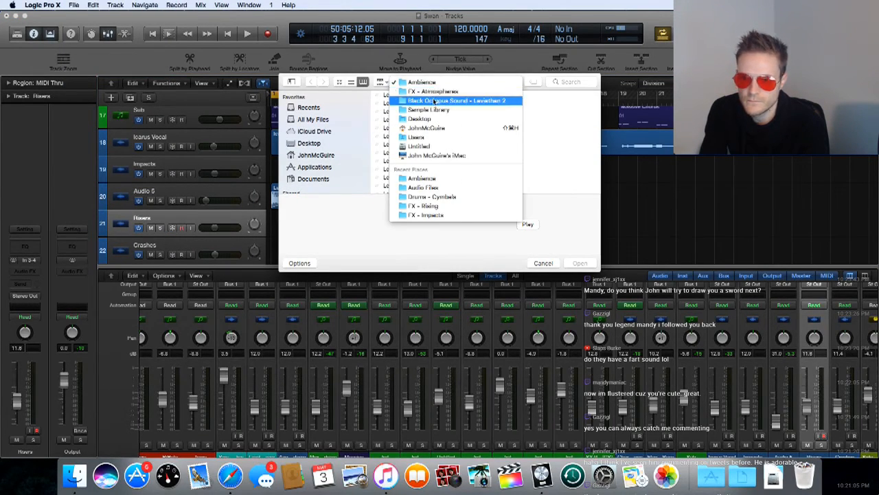
left_click(428, 109)
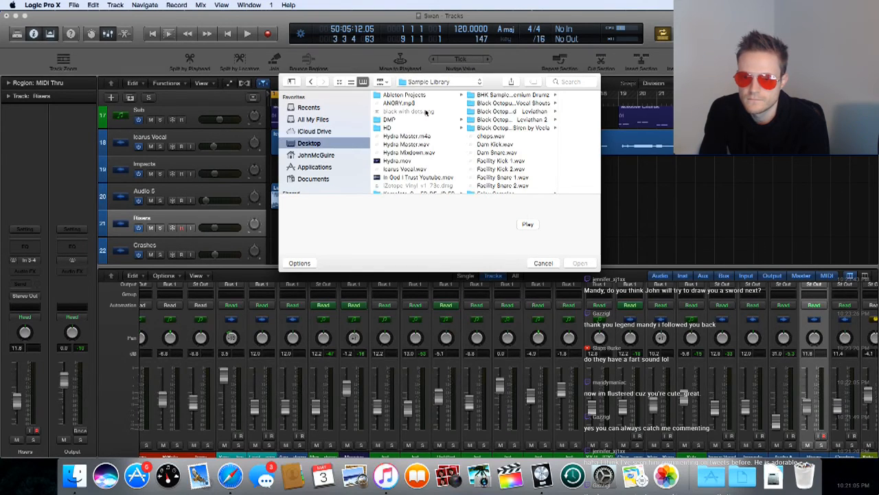
left_click(536, 112)
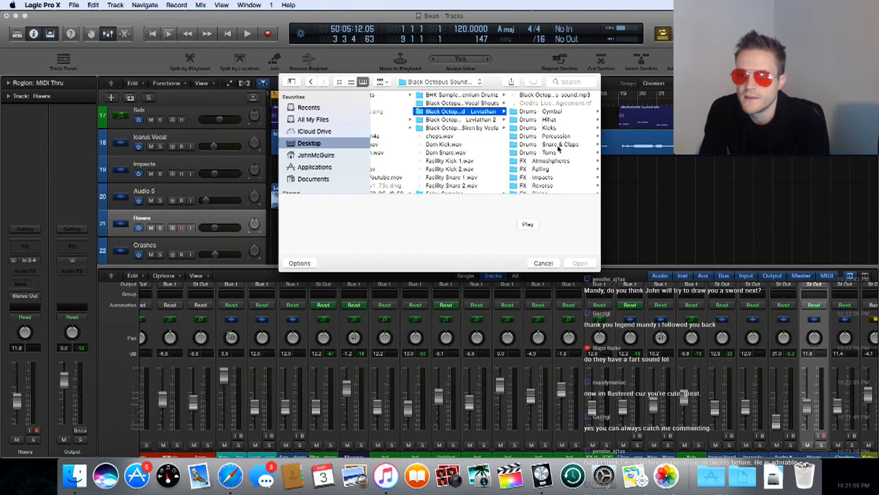
scroll(560, 144, "down", 3)
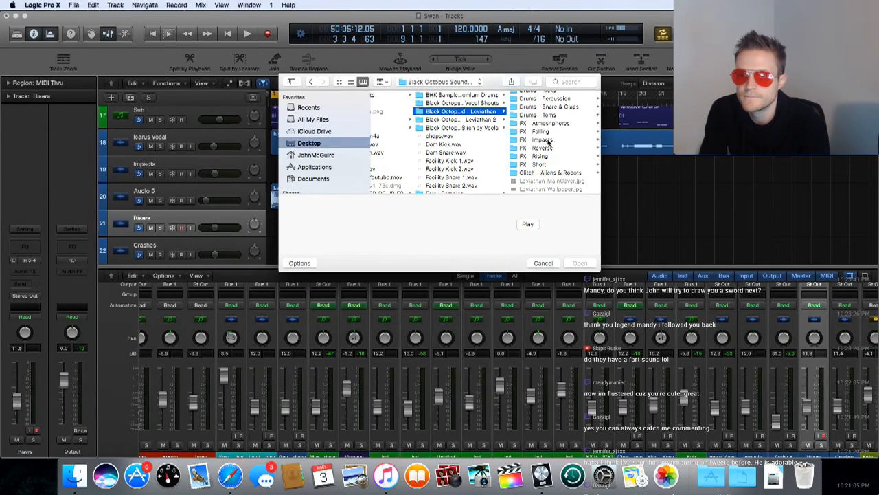
left_click(544, 149)
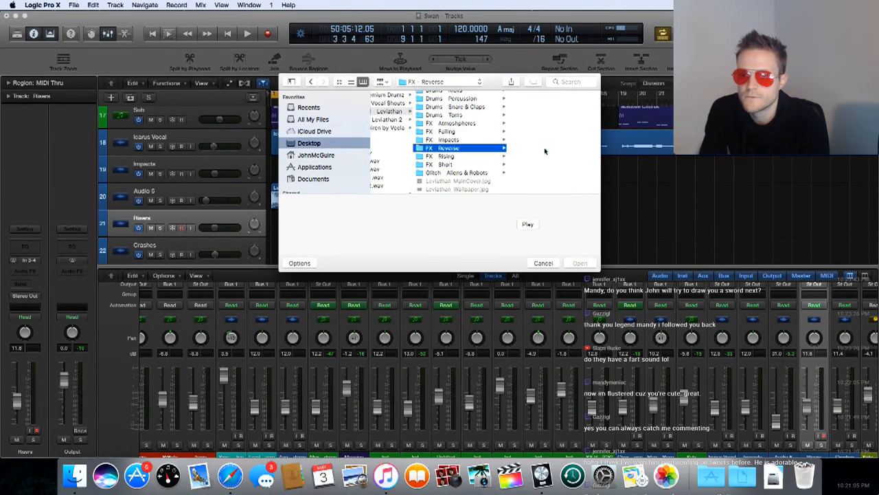
- Audition the reverse samples Lev_FX_Reverse_A_01 through Lev_FX_Reverse_A_06 in the import dialog
left_click(570, 96)
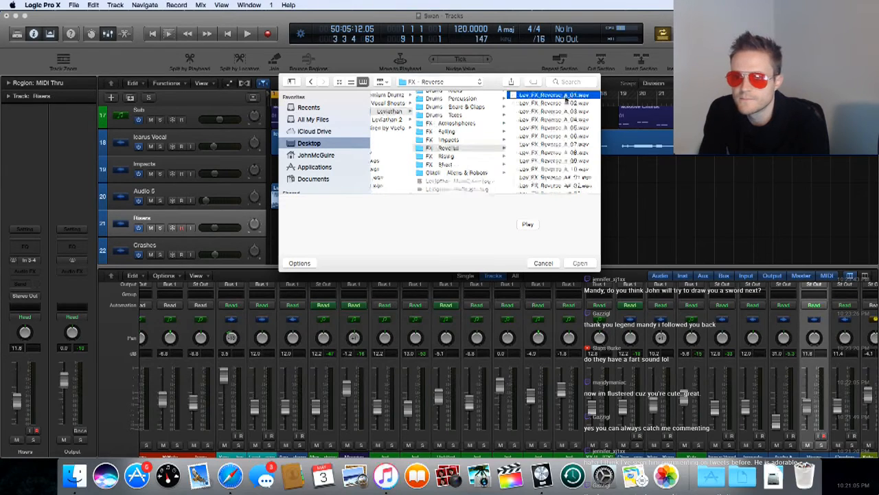
left_click(531, 225)
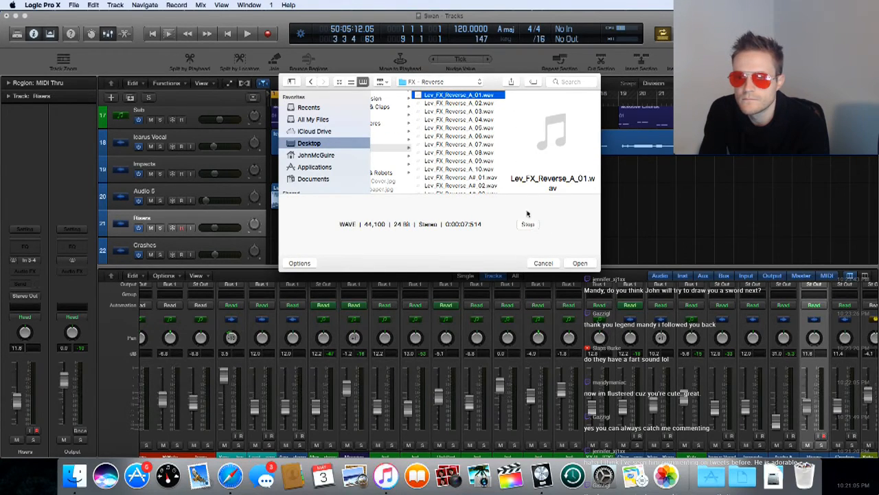
left_click(466, 103)
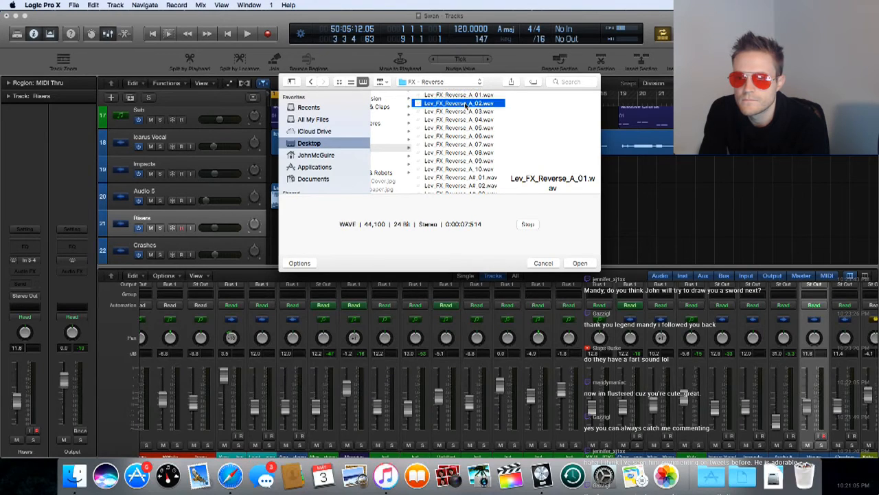
left_click(527, 225)
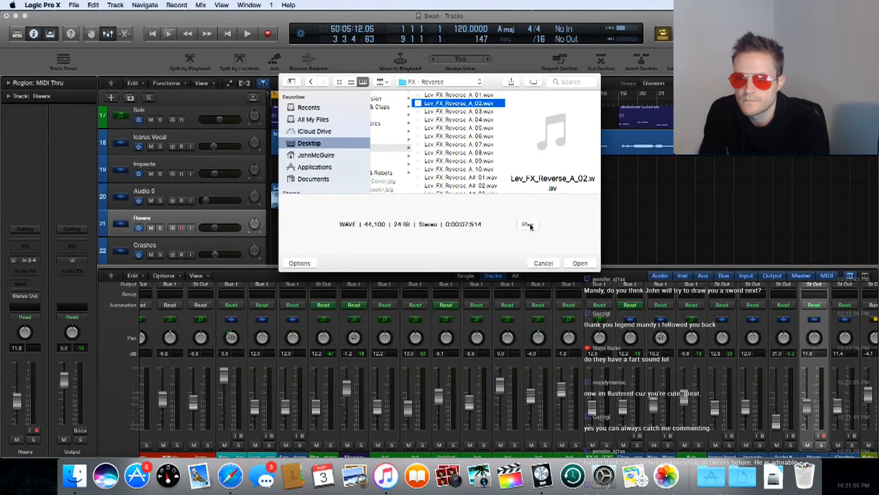
left_click(463, 96)
left_click(528, 224)
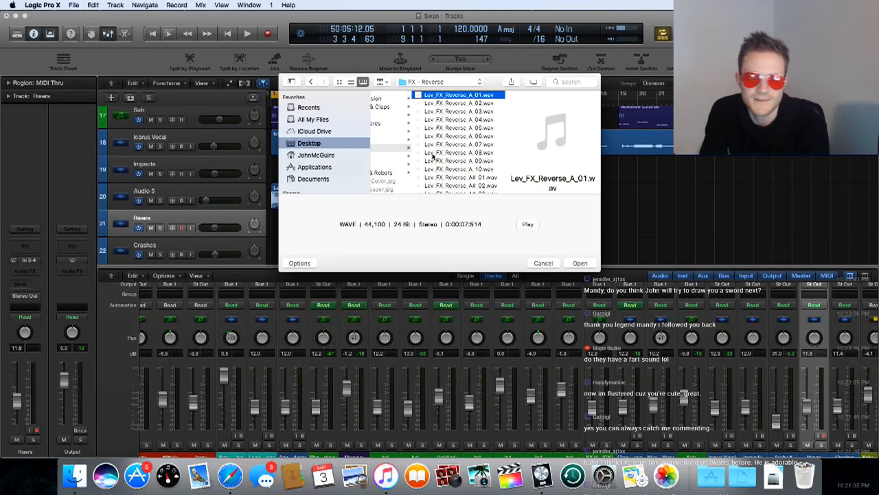
left_click(484, 112)
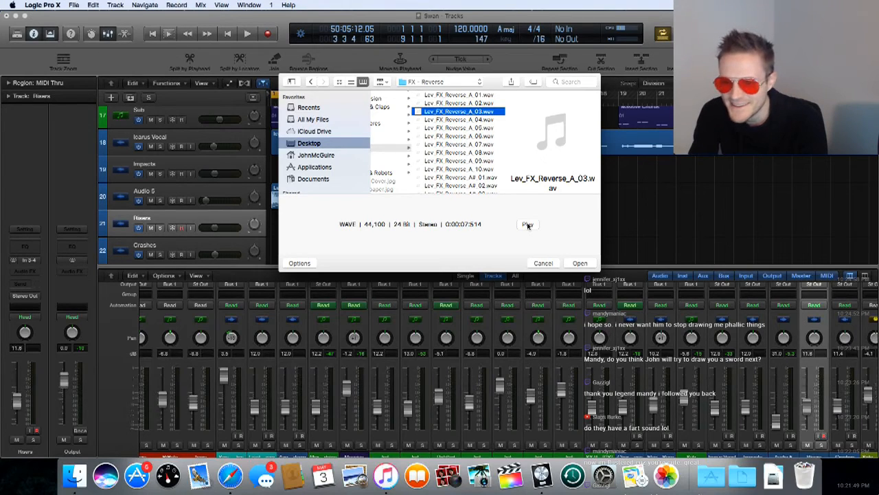
left_click(527, 225)
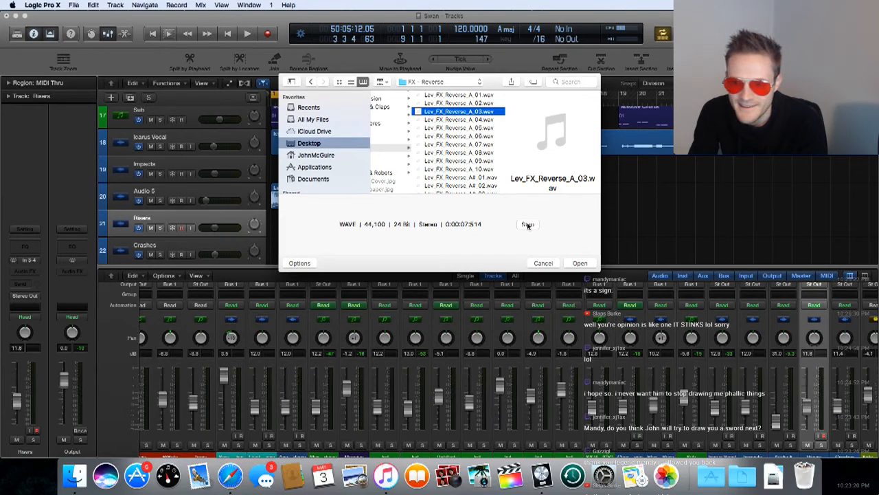
left_click(528, 224)
left_click(474, 120)
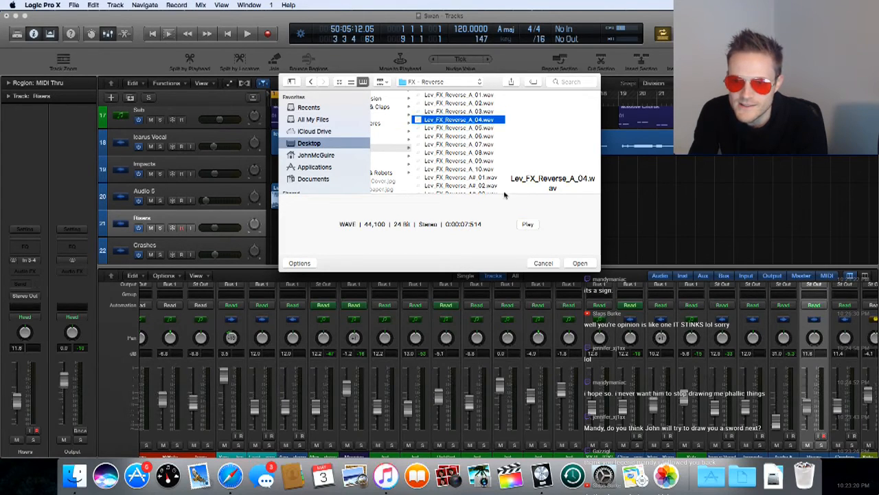
left_click(527, 224)
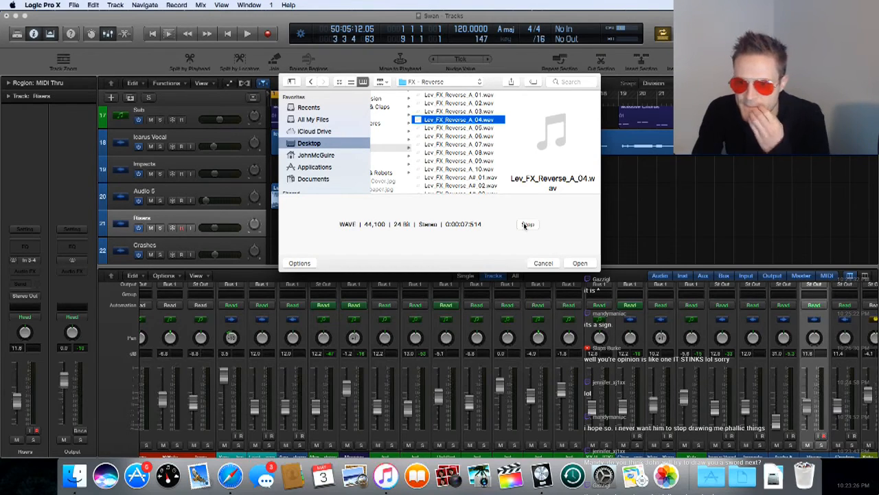
key("Down")
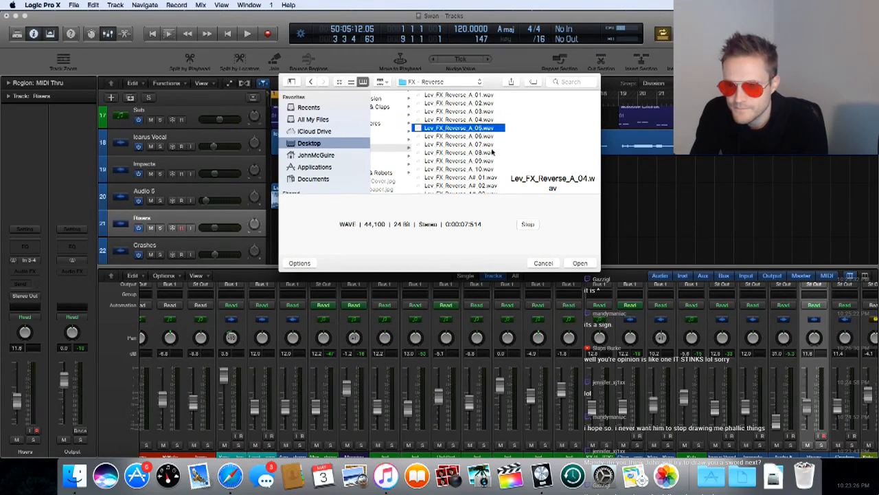
left_click(528, 225)
left_click(528, 225)
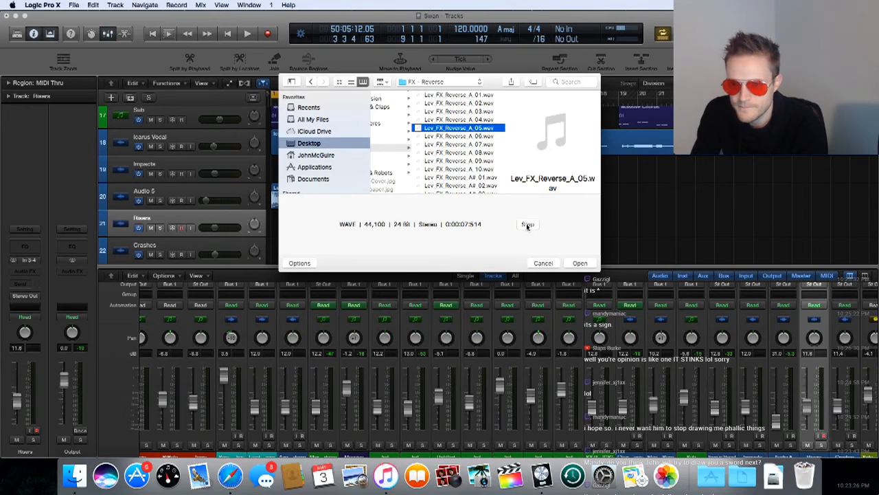
left_click(458, 136)
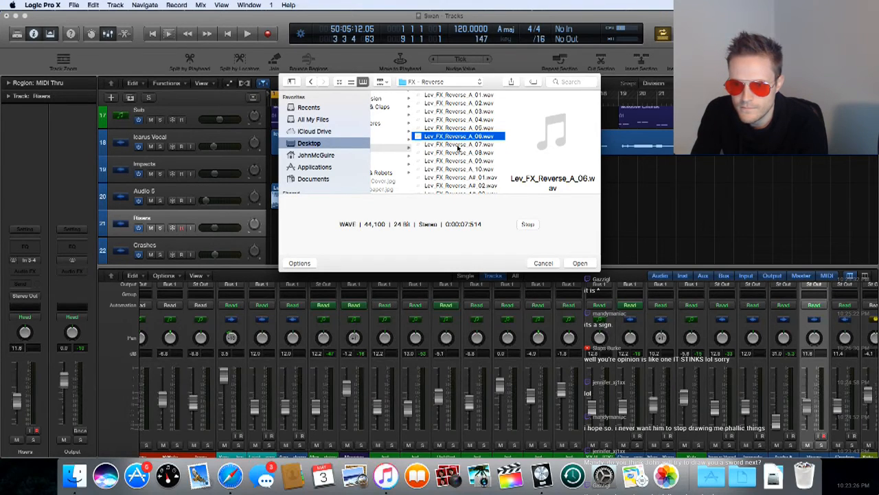
- Preview Lev_FX_Reverse_A_07.wav and import it onto the Risers track at bar 3
left_click(457, 145)
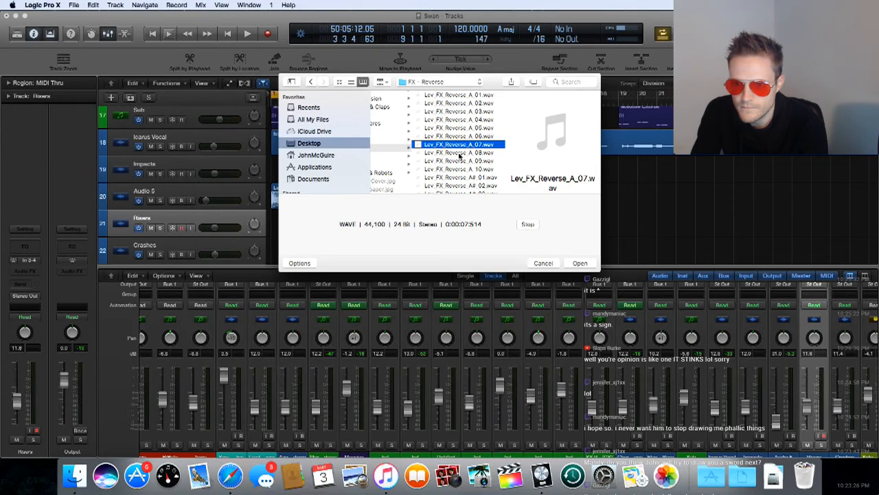
left_click(579, 264)
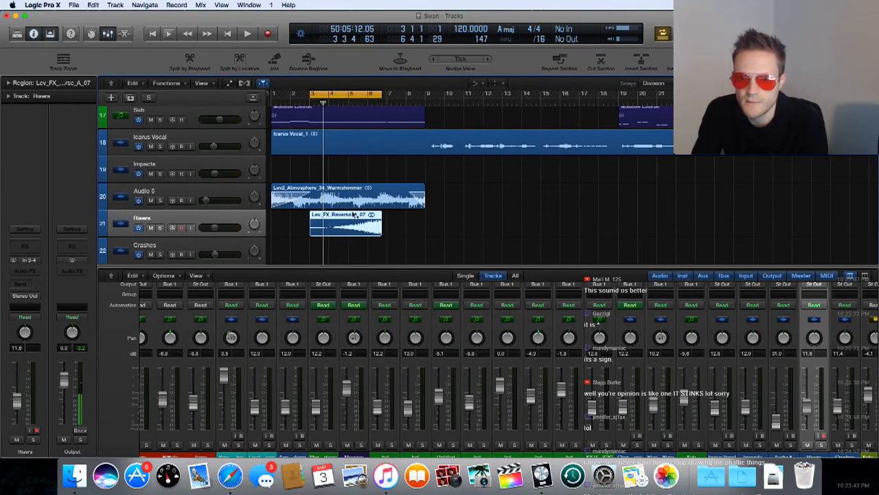
left_click_drag(387, 217, 406, 219)
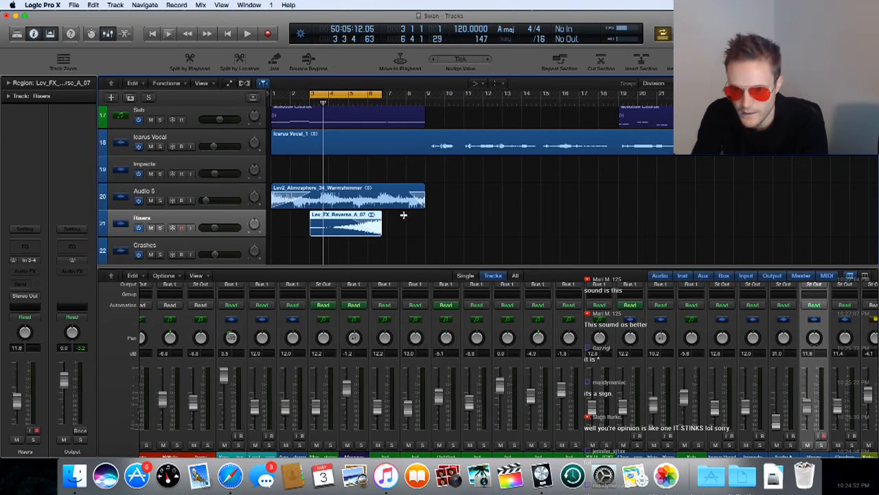
- Switch to the Pointer tool, hide the Library, and move Lev_FX_Reverse_A_07 on the Risers track to position 5 2 1 1, ending at bar 9
key("y")
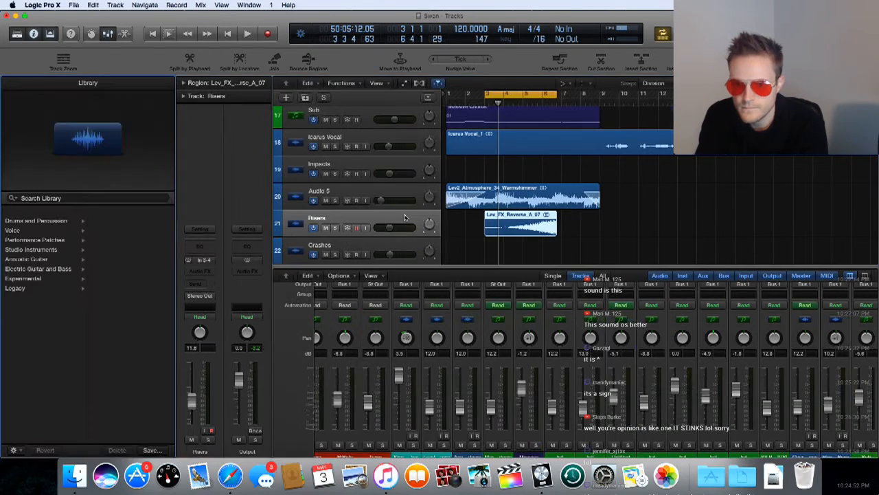
key("t")
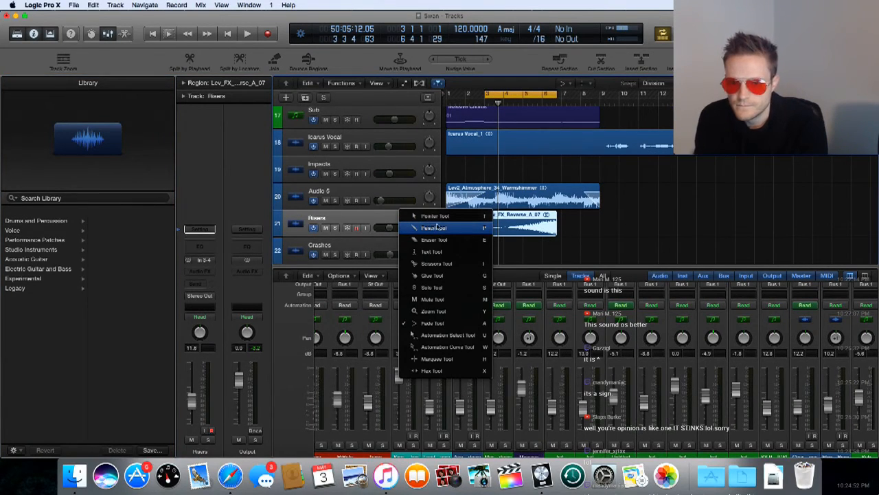
left_click(445, 217)
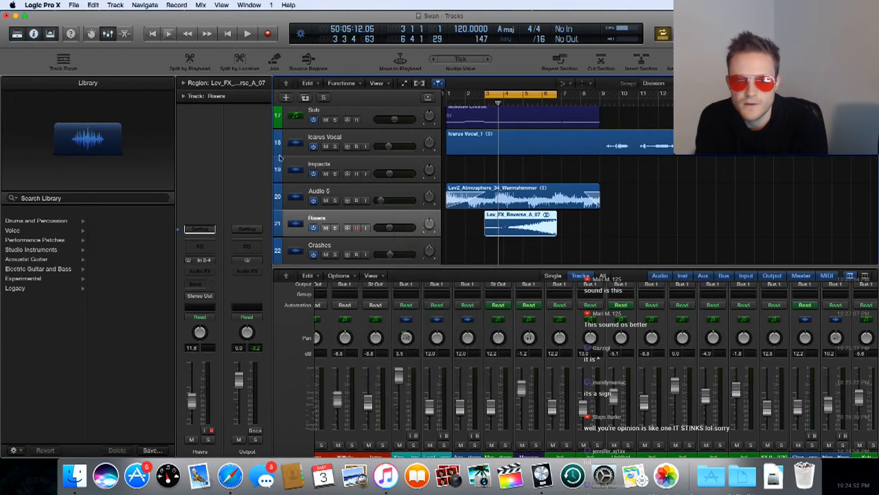
left_click(17, 37)
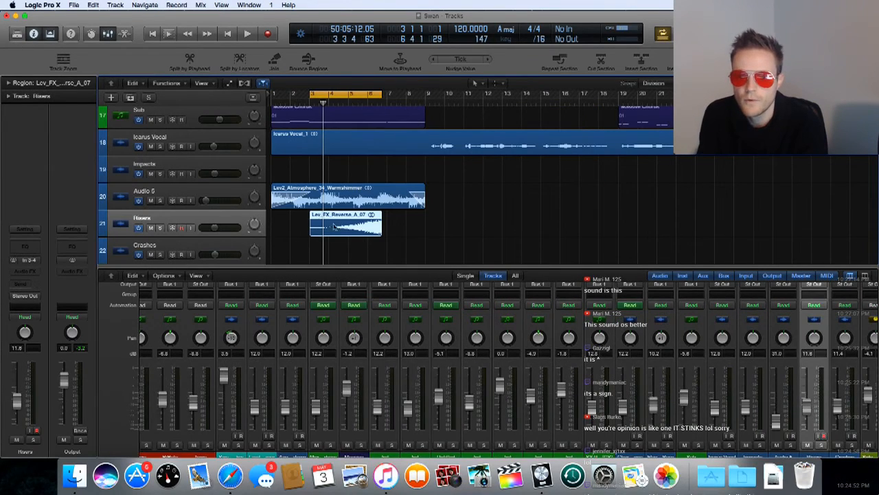
left_click_drag(362, 215, 406, 217)
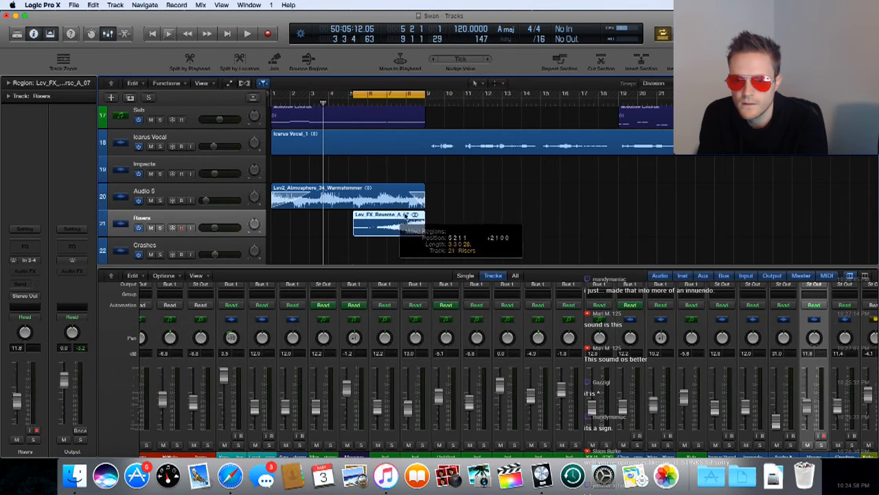
- Play the arrangement from shortly before the moved riser, turn off the cycle range, and stop playback in the first chorus
left_click(343, 103)
key("space")
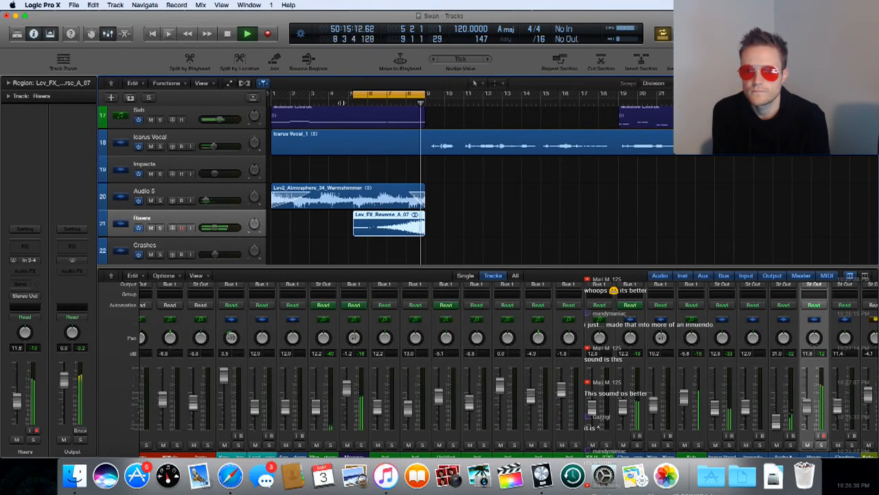
left_click(389, 93)
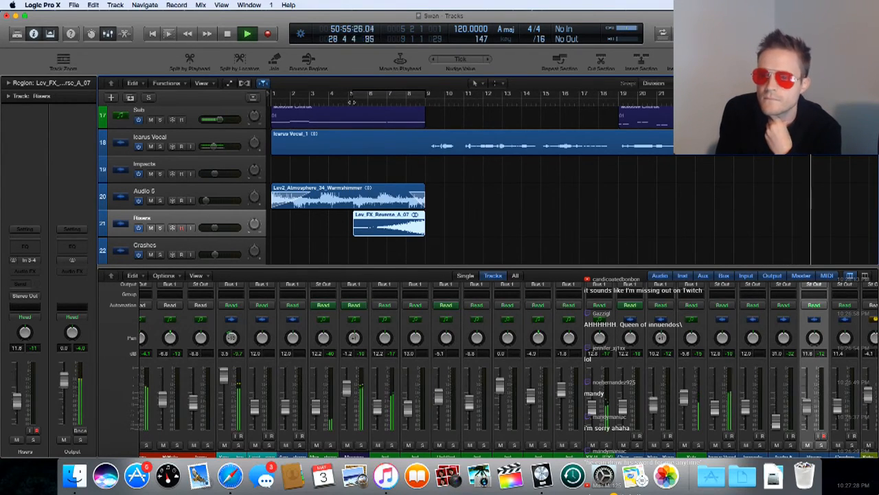
key("space")
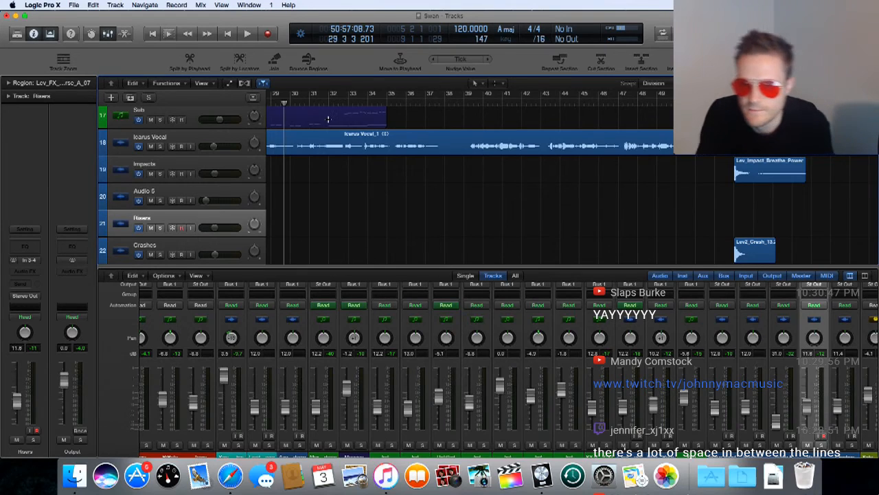
- Play the song from bar 1 through the whole intro and dismiss the System Overload alert
scroll(320, 120, "left", 10)
scroll(320, 119, "left", 3)
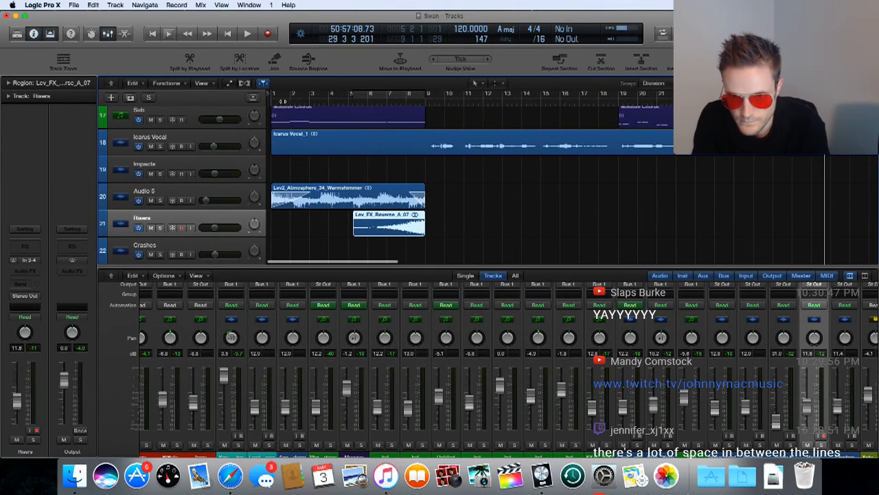
left_click(270, 101)
key("space")
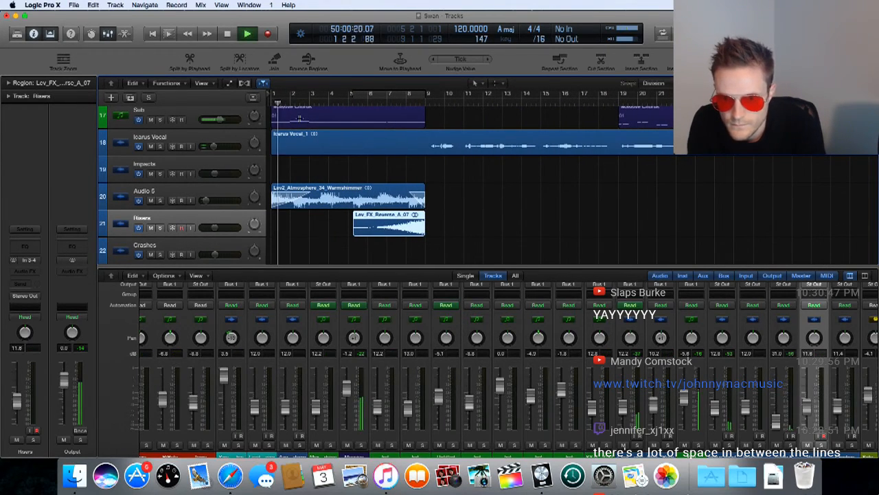
scroll(302, 120, "right", 1)
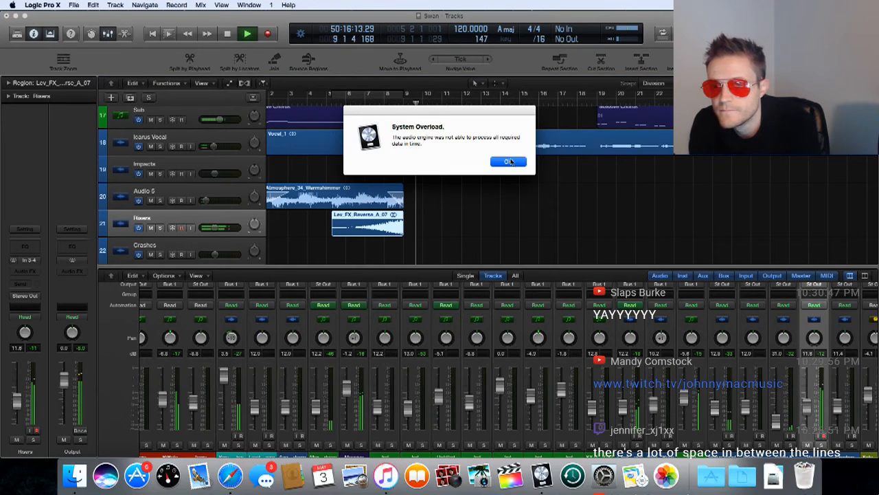
left_click(508, 162)
- Restart playback from bar 9 at the start of the first verse, dismissing the overload alert and resuming
scroll(456, 177, "up", 10)
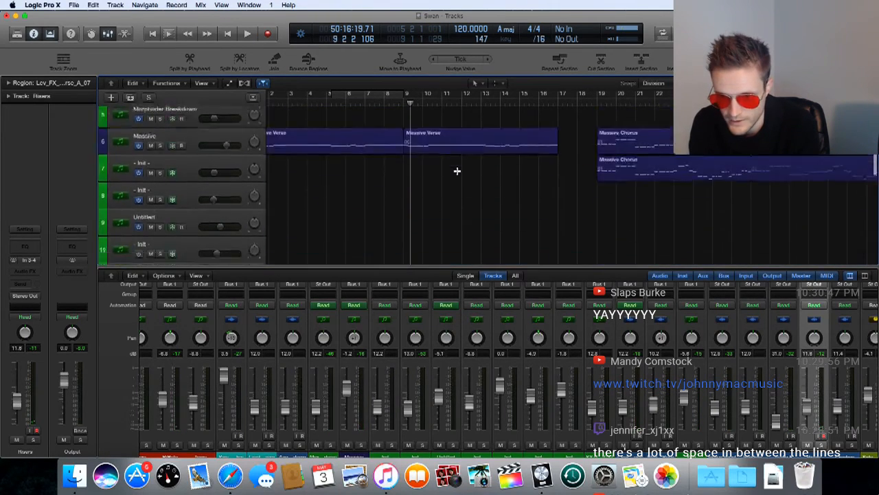
scroll(457, 171, "up", 5)
scroll(458, 170, "down", 6)
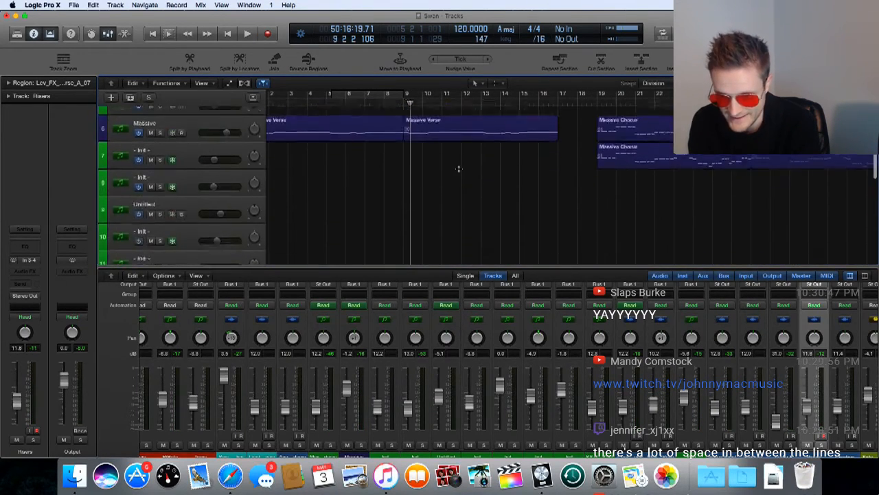
scroll(458, 168, "down", 10)
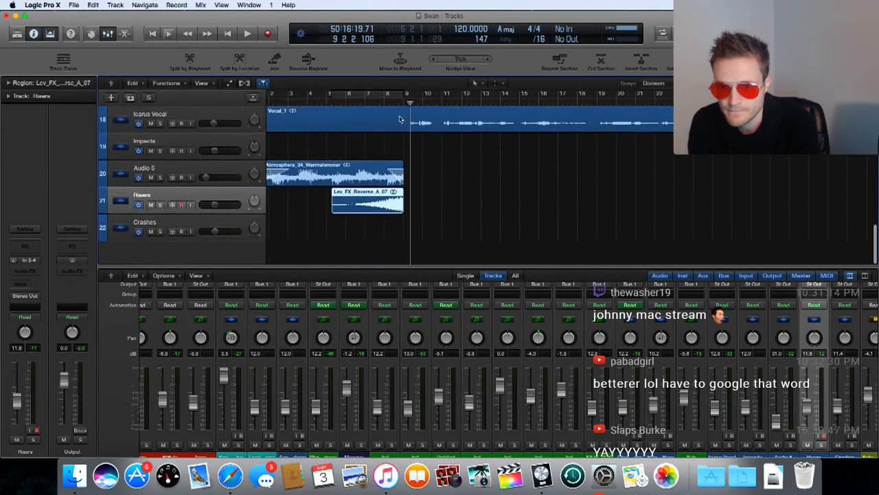
left_click(404, 103)
key("space")
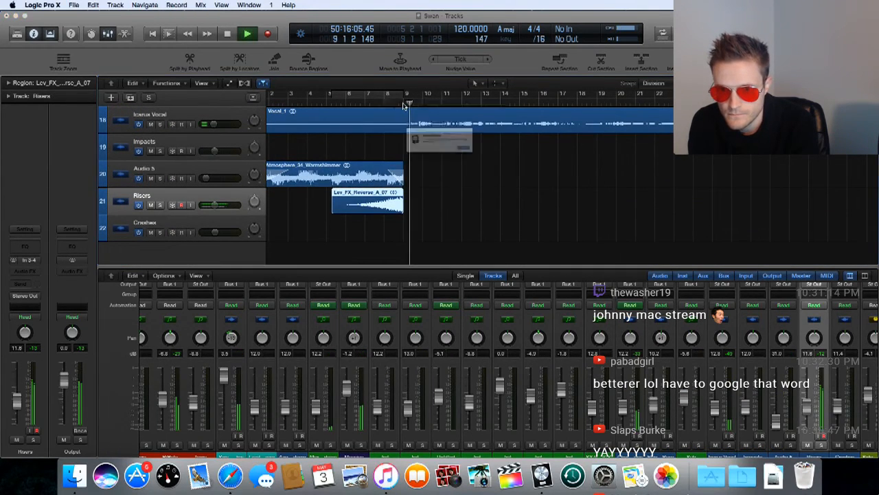
left_click(507, 162)
key("space")
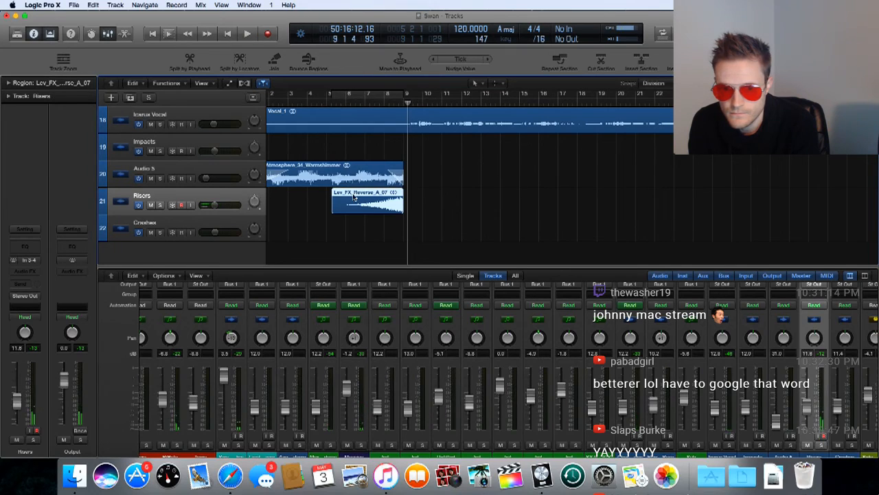
key("space")
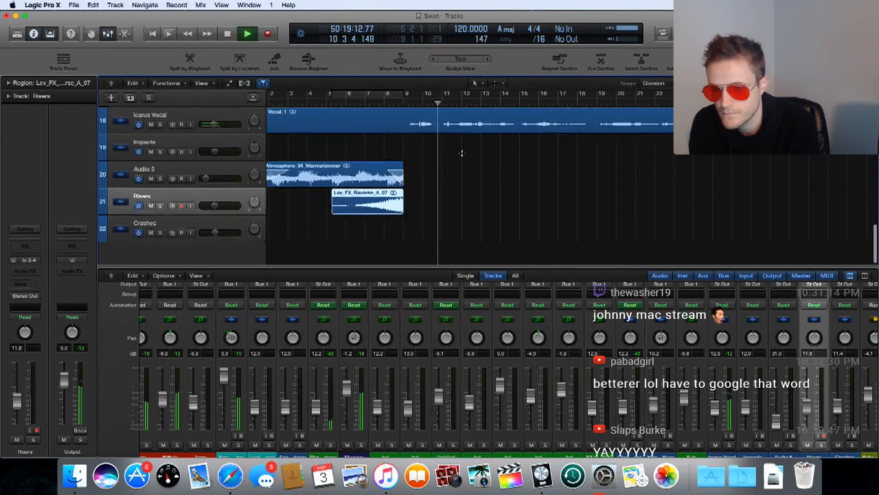
- Review the track regions from the first verse through the bass bridge and first chorus while the song plays
scroll(463, 150, "up", 4)
scroll(463, 156, "up", 5)
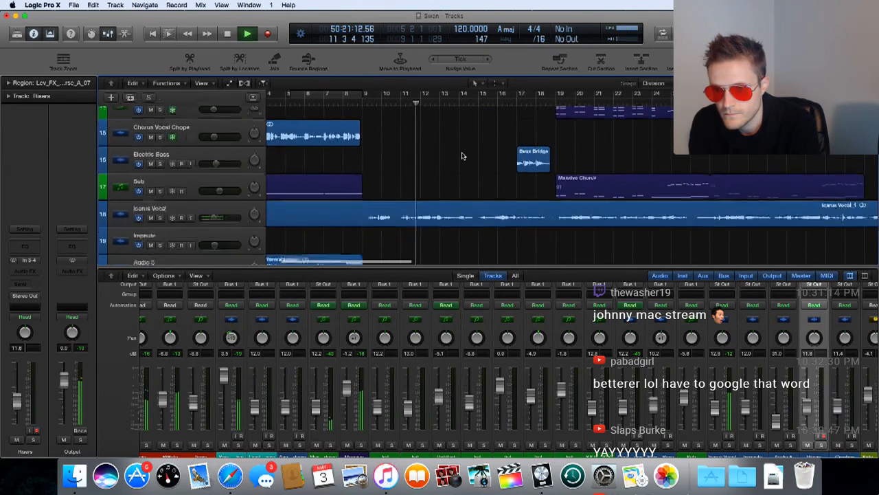
scroll(461, 153, "down", 2)
scroll(462, 155, "right", 3)
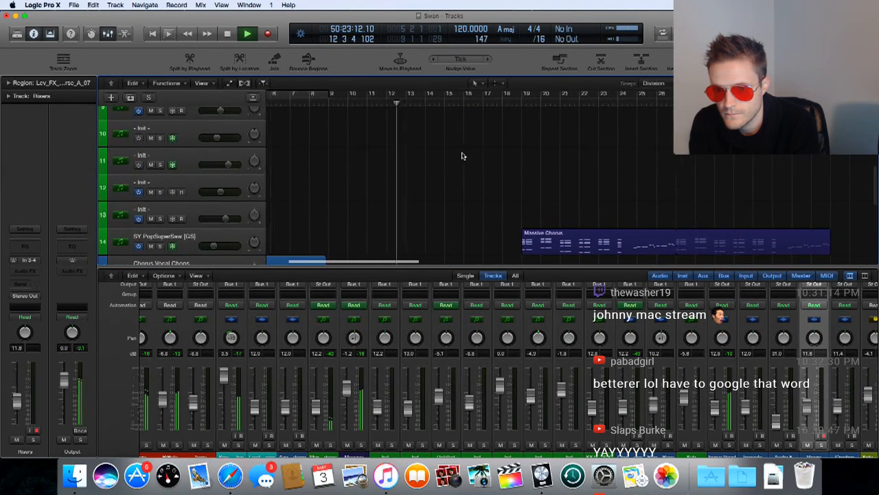
scroll(462, 155, "down", 3)
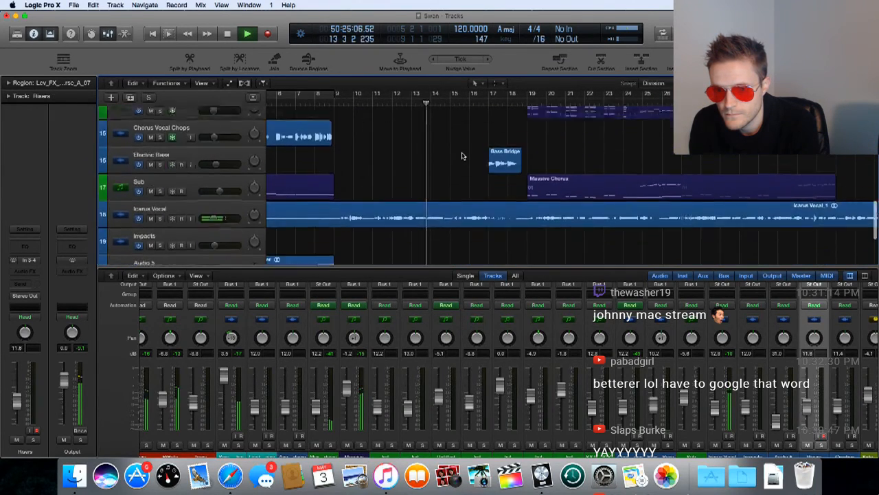
scroll(463, 153, "left", 1)
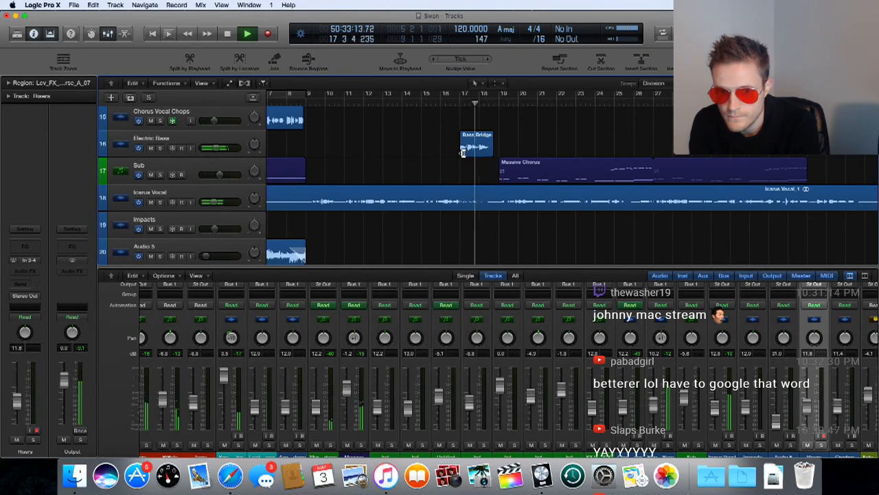
scroll(461, 152, "right", 3)
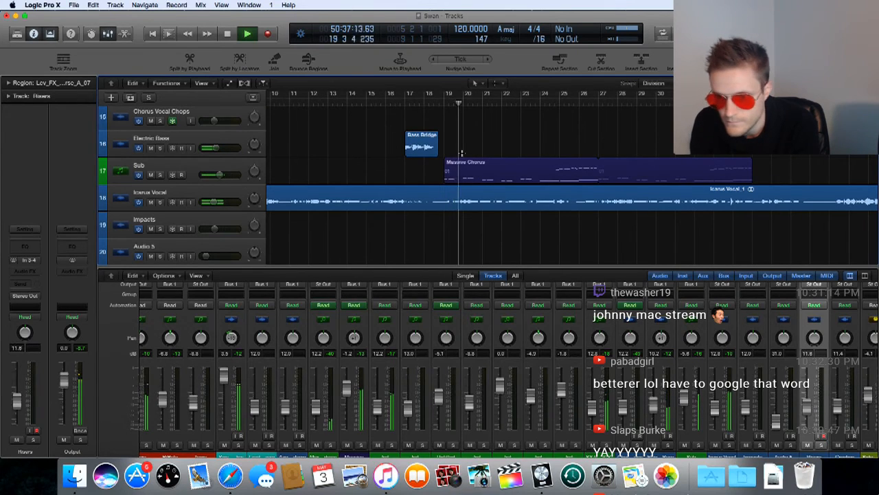
scroll(461, 152, "right", 3)
scroll(462, 153, "right", 10)
scroll(462, 153, "up", 1)
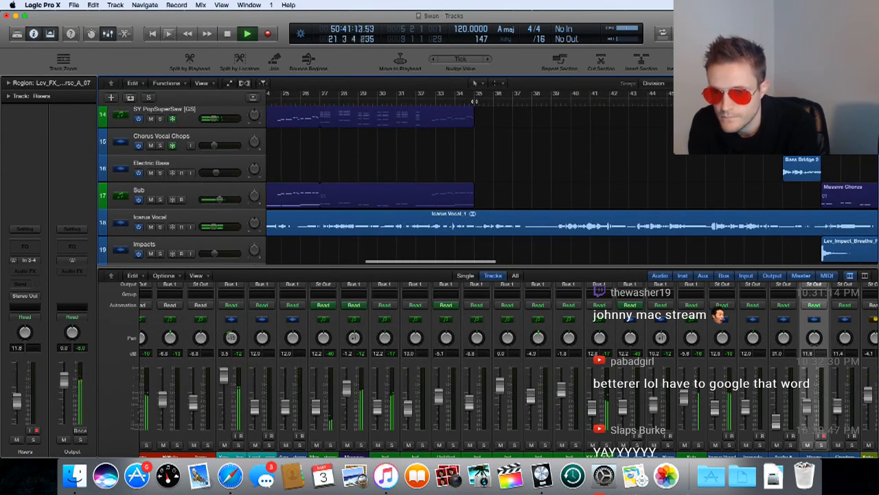
- Play the second verse from bar 35, examine which tracks have regions there, and stop playback
left_click(474, 99)
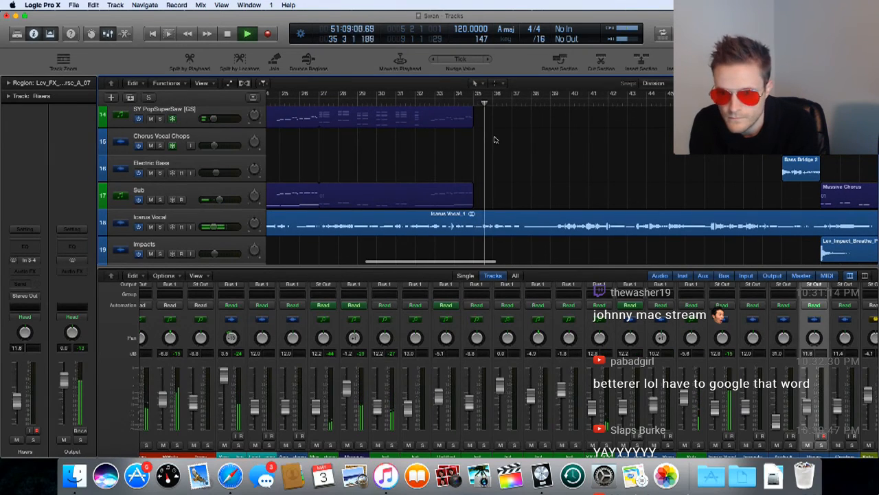
left_click(502, 162)
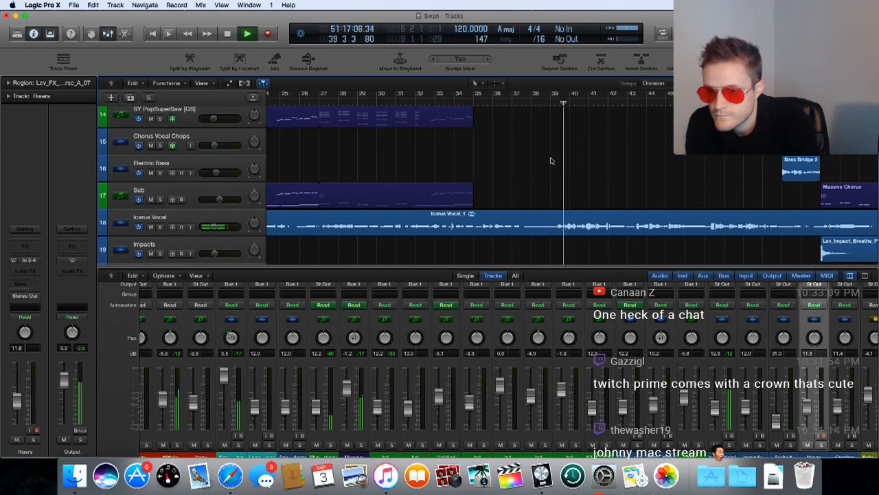
scroll(550, 160, "right", 6)
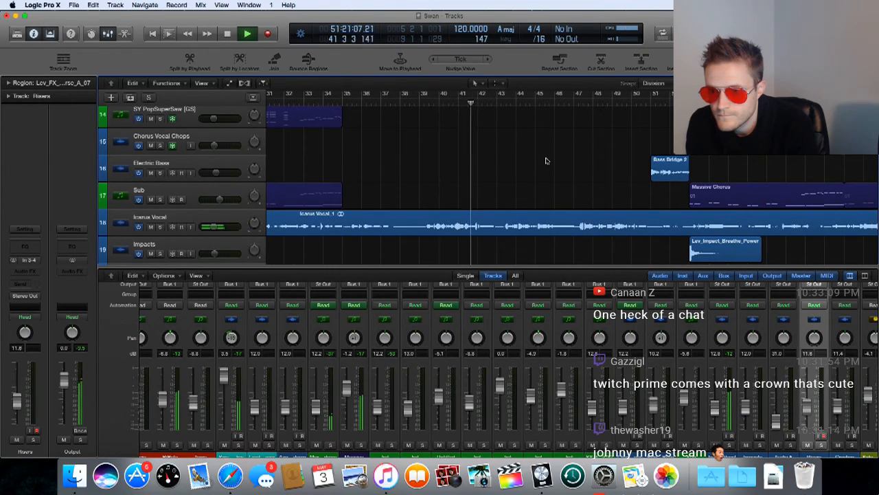
scroll(546, 161, "up", 3)
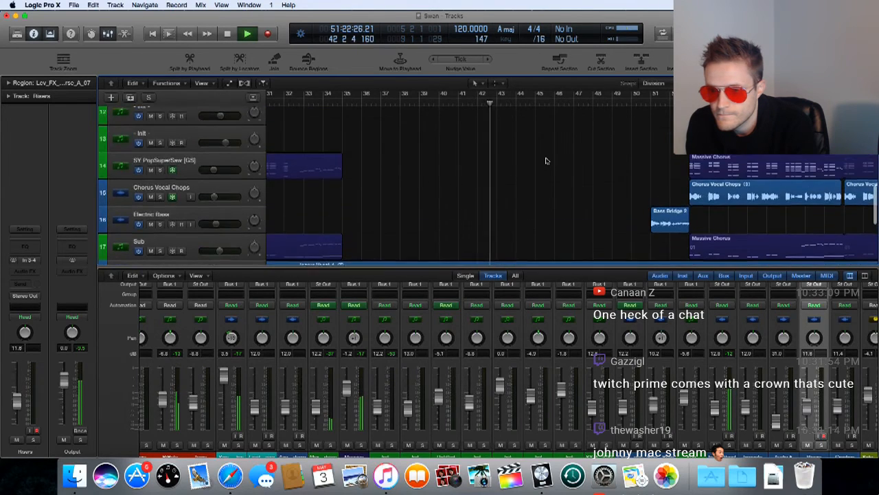
scroll(547, 161, "up", 8)
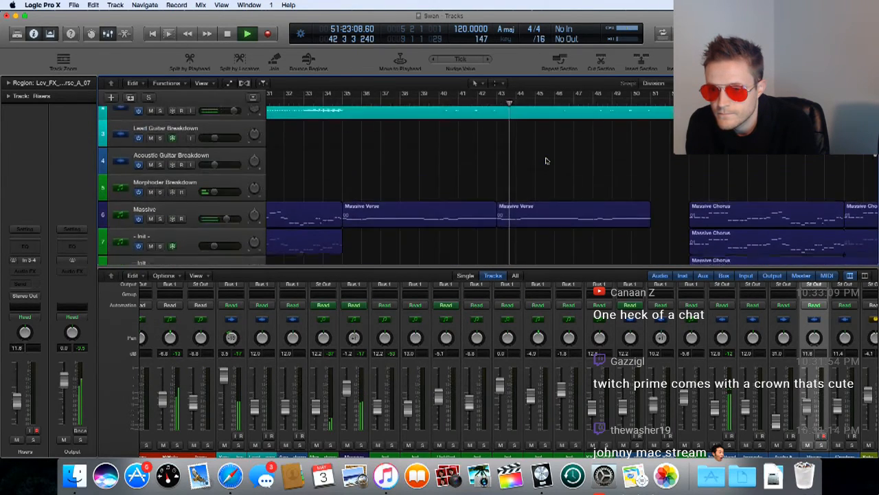
scroll(546, 161, "up", 2)
scroll(546, 158, "down", 3)
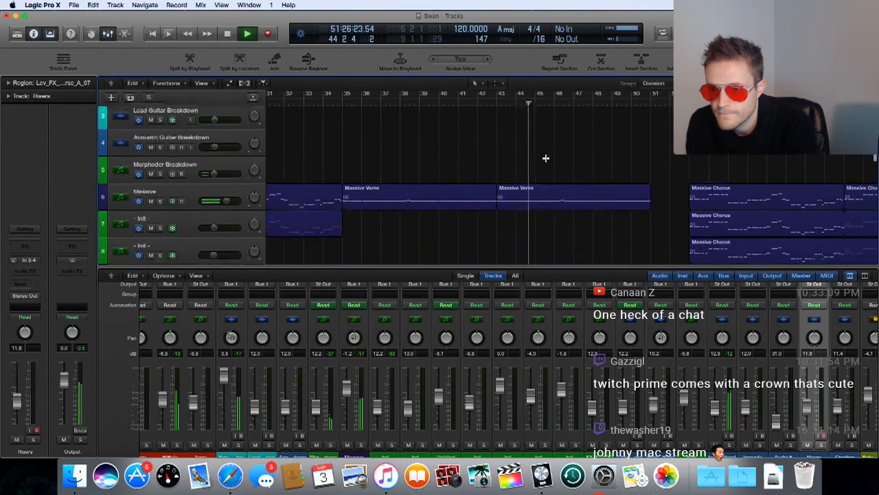
scroll(546, 158, "down", 6)
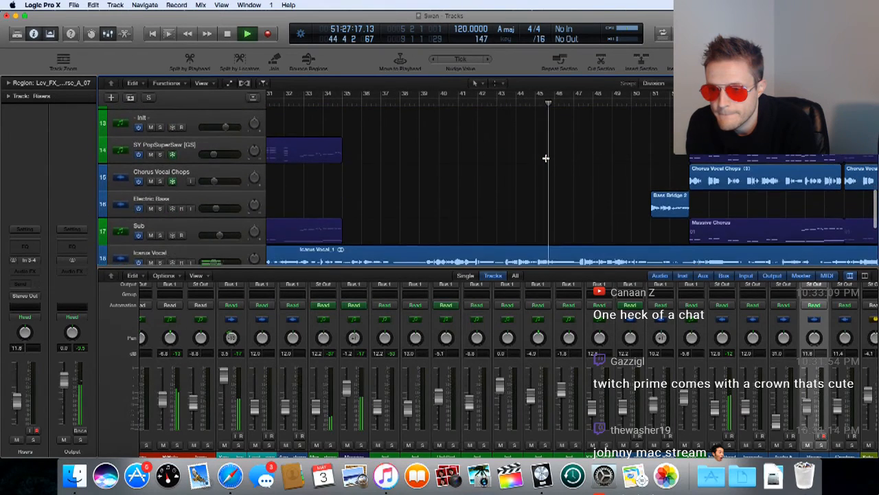
left_click(508, 160)
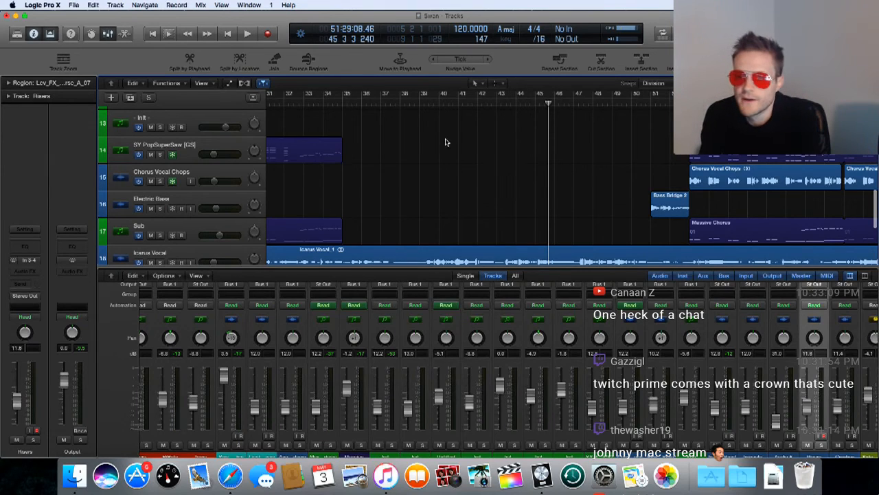
- Delete the second Battery Verse region of the second verse, starting at bar 43 on the Battery track
scroll(447, 137, "up", 8)
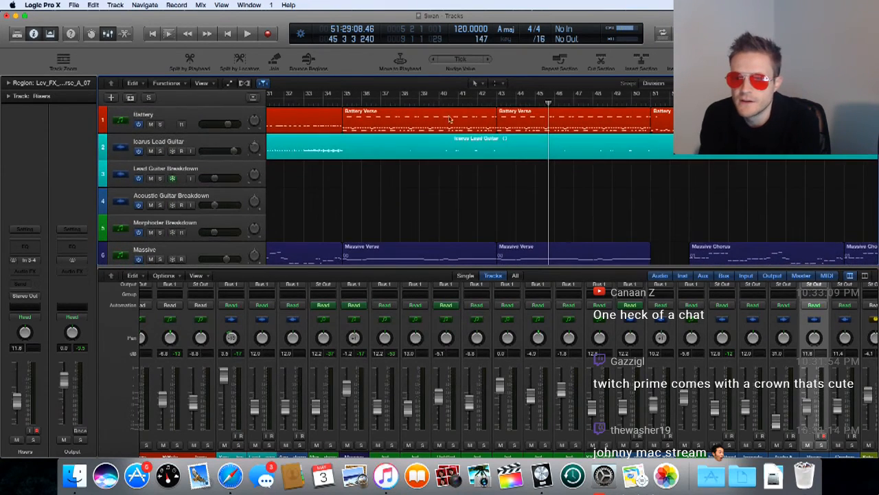
left_click(443, 116)
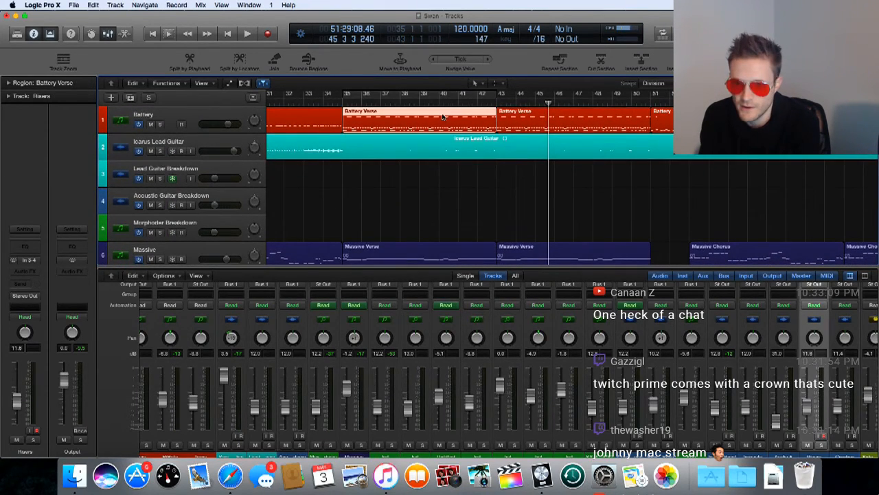
left_click(513, 116)
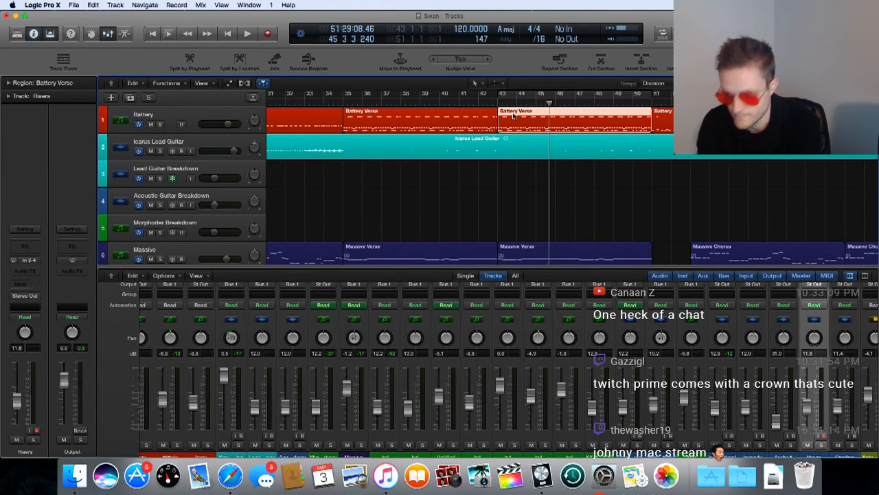
key("Delete")
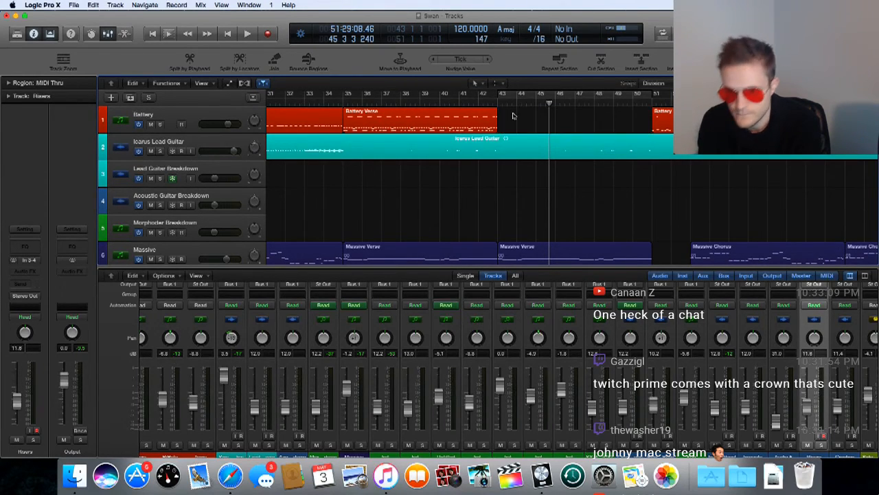
- Open the Battery Verse region at bar 35 in the Piano Roll and move its whole upper row of notes down to C#1
left_click(444, 116)
key("p")
key("p")
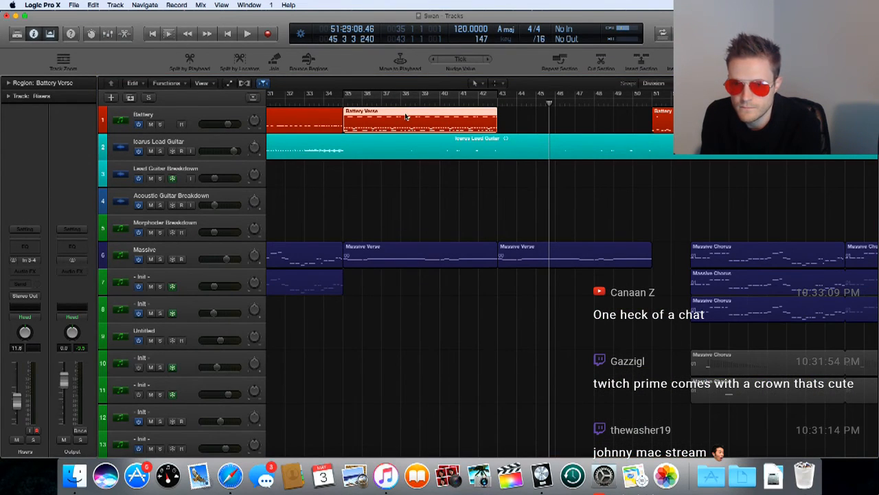
key("p")
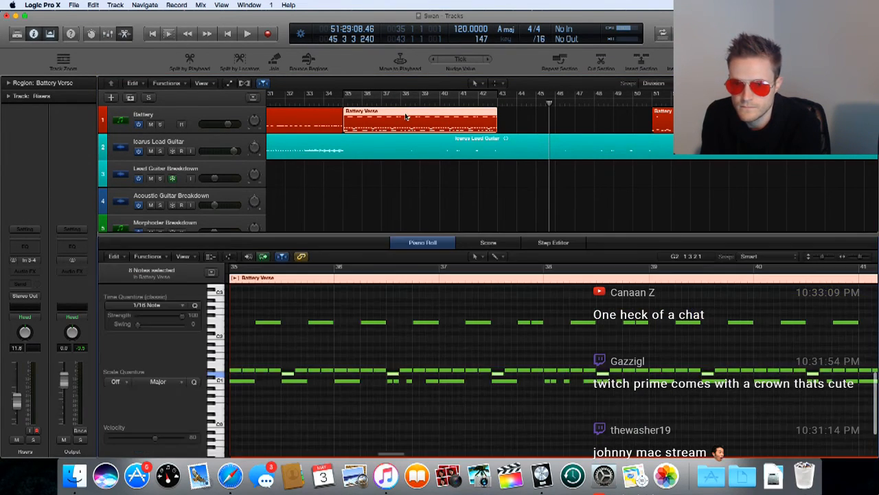
left_click(220, 324)
left_click_drag(273, 324, 273, 377)
- Play the second verse from bar 35 to hear the moved drum notes, and stop playback
key("space")
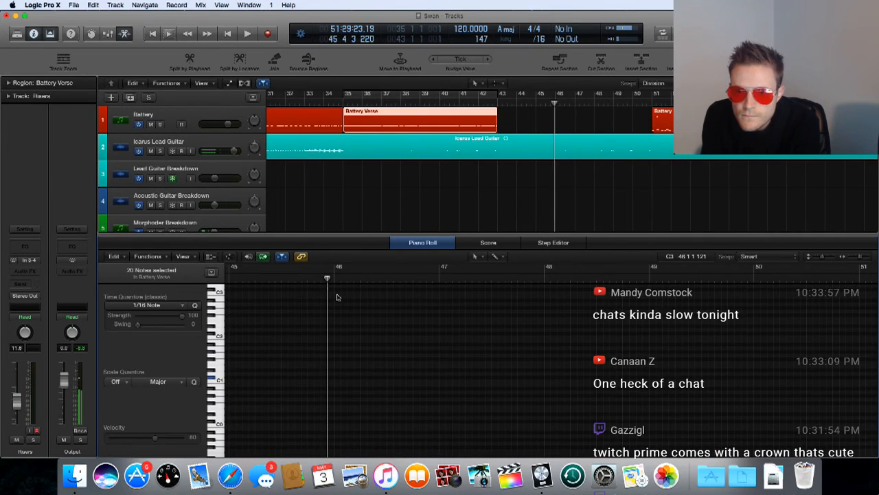
left_click(341, 101)
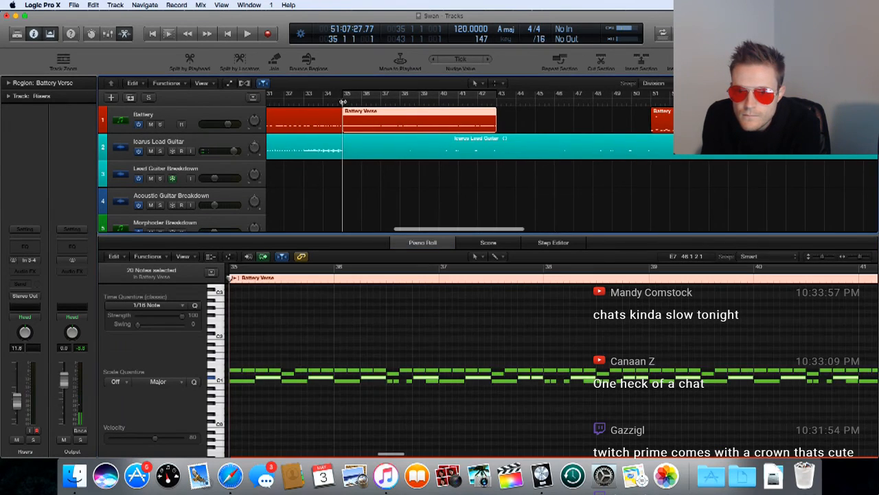
key("space")
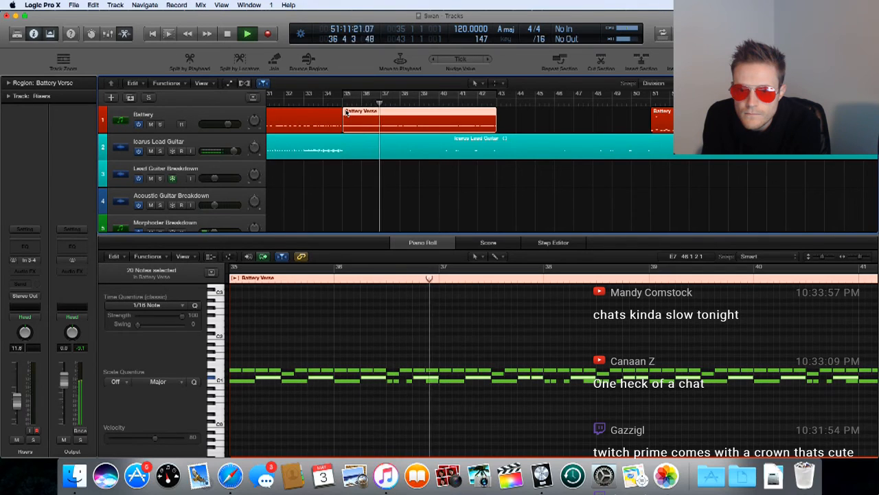
key("space")
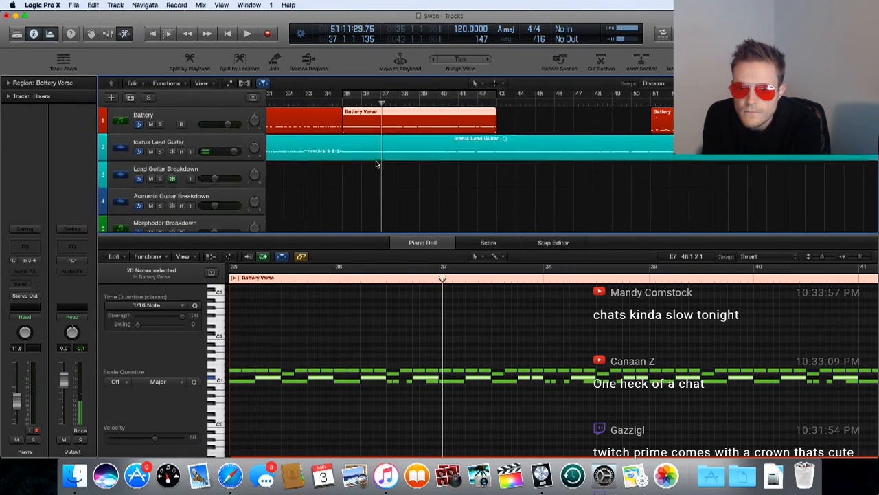
- Delete both Massive Verse regions of the second verse, at bars 35 and 43 on the Massive track, erasing their automation data
scroll(375, 168, "down", 5)
scroll(375, 168, "down", 5)
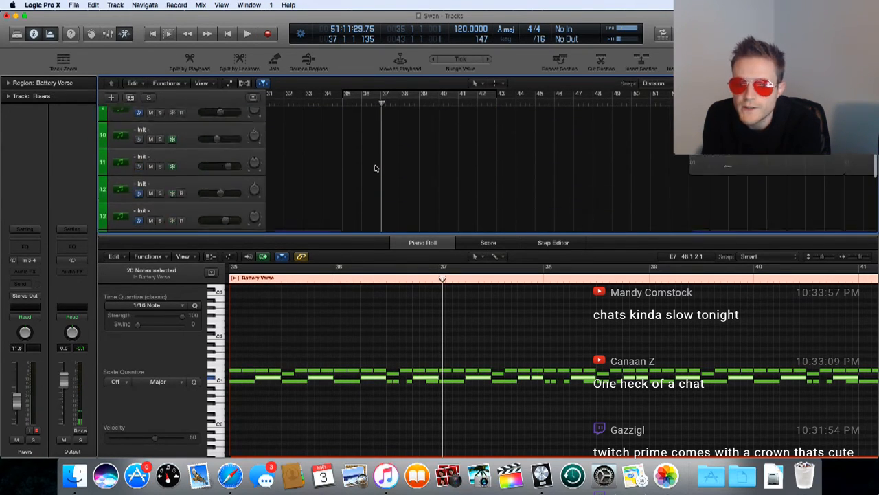
scroll(375, 169, "up", 7)
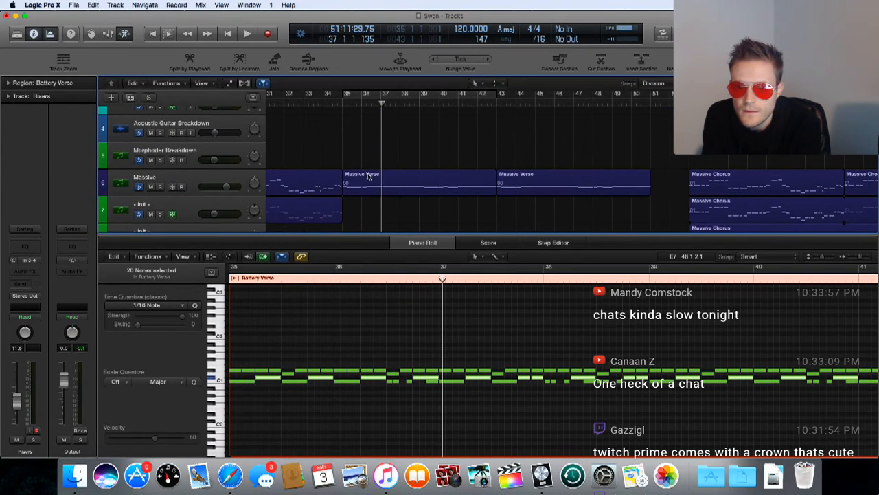
left_click(368, 176)
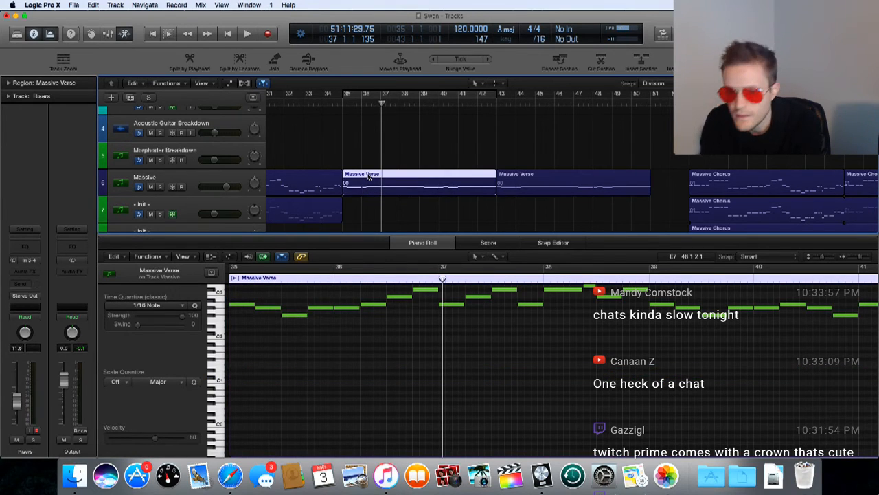
key("Delete")
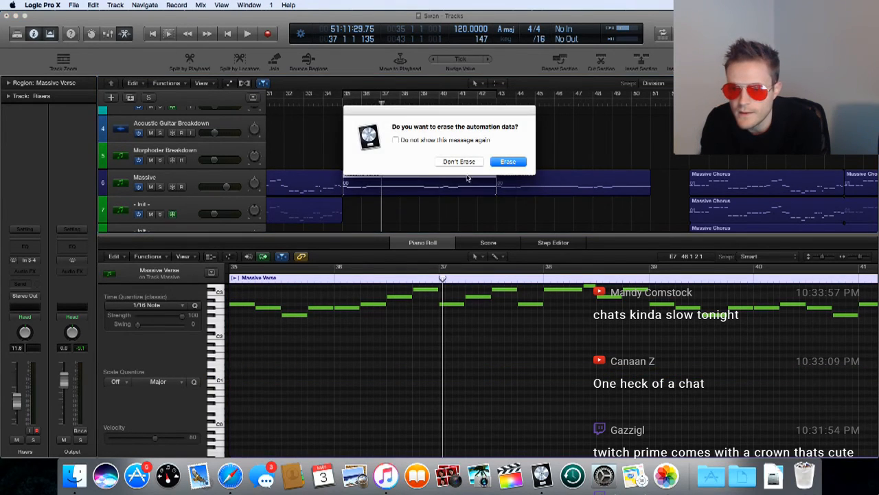
left_click(507, 162)
left_click(518, 179)
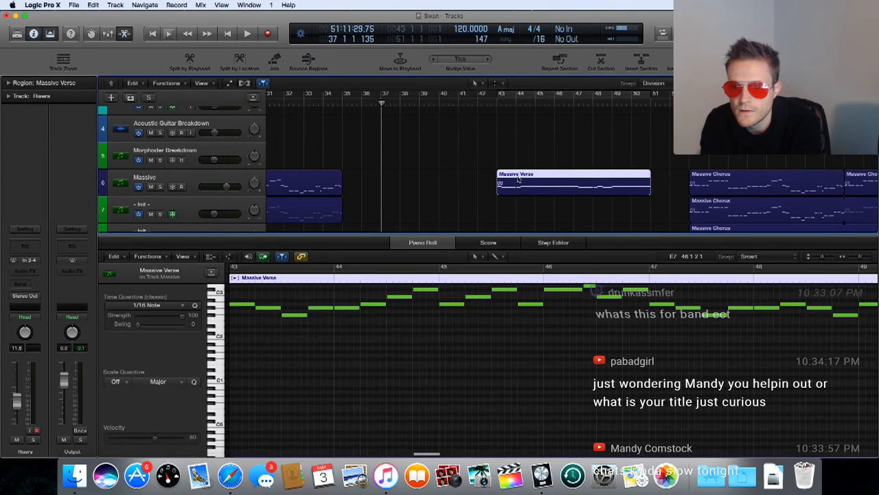
key("Delete")
left_click(508, 163)
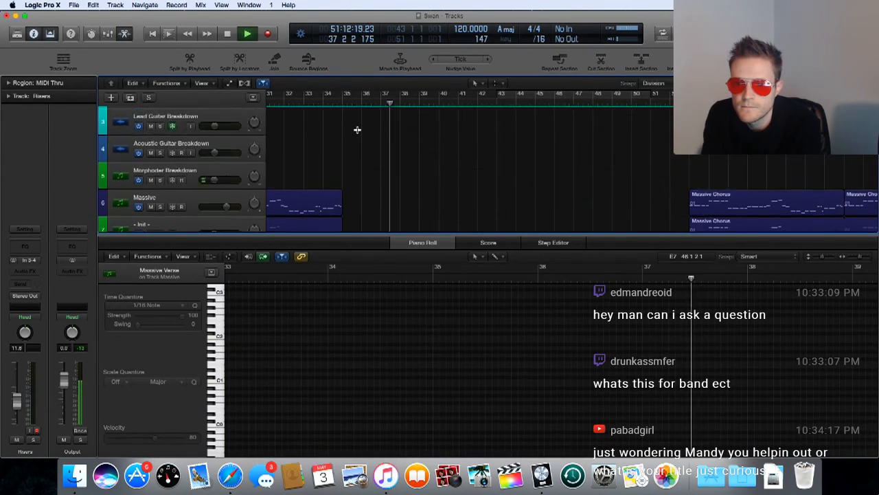
- Stop playback and shift all C#1 notes in the Battery Verse region at bar 35 one beat later
scroll(353, 130, "up", 3)
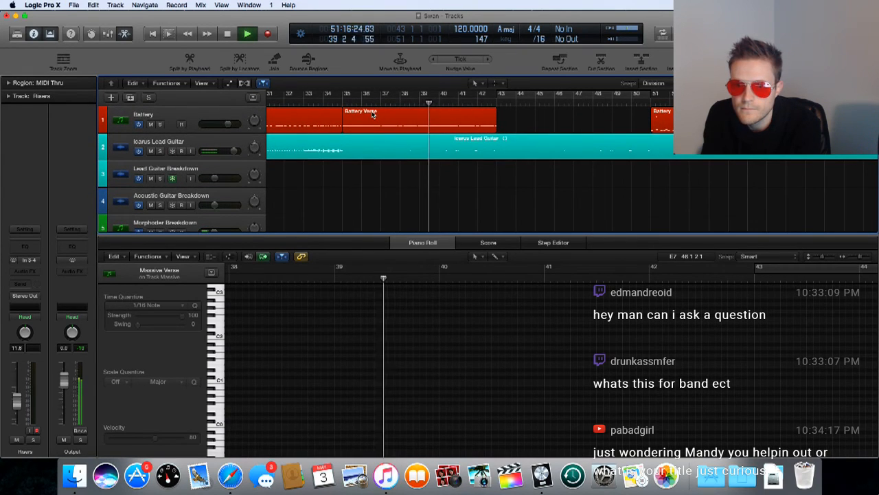
key("space")
left_click(374, 115)
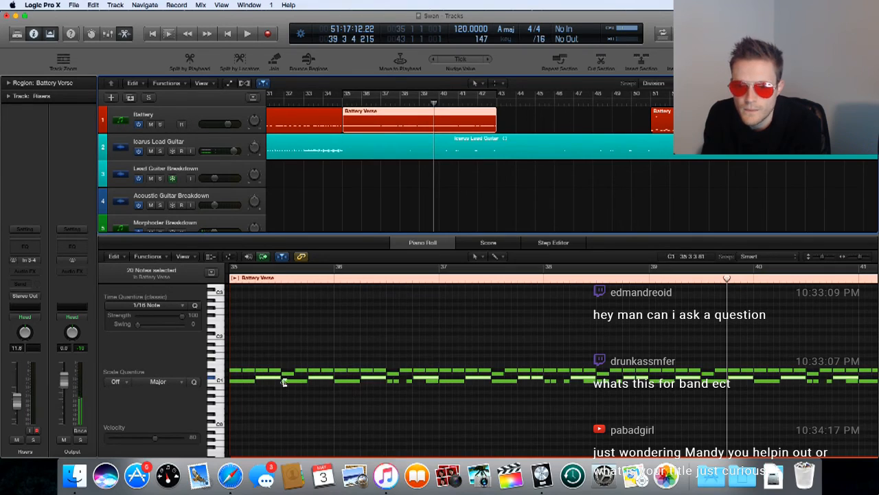
left_click(270, 386)
left_click(271, 380)
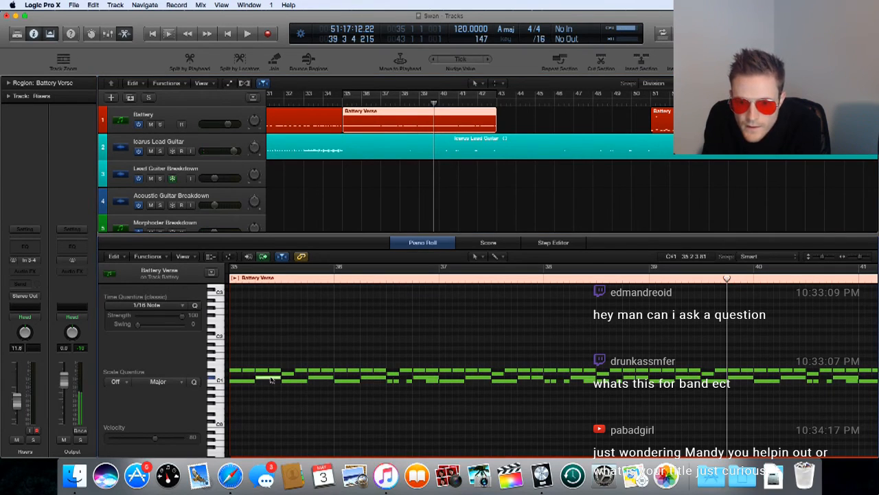
left_click(211, 379)
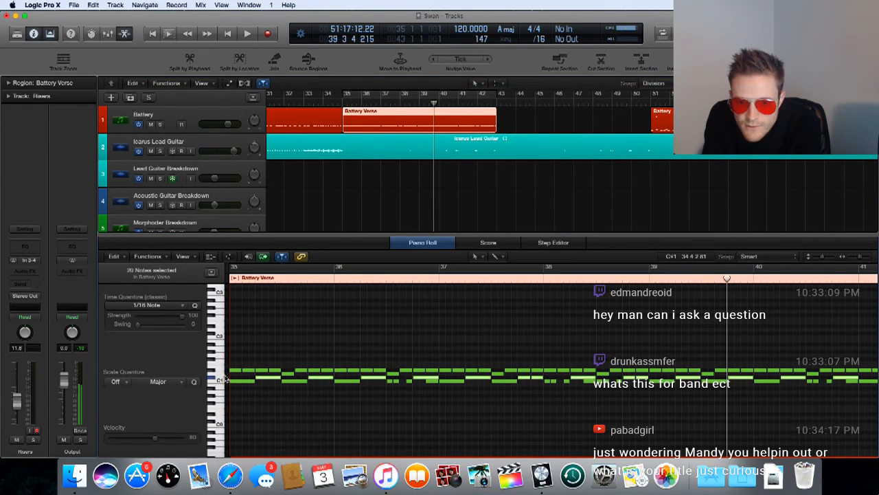
left_click_drag(268, 380, 296, 380)
- Delete the C#1 note on the first beat of bar 36 and check the pattern by playing the cycled bars 35 to 43
left_click(351, 379)
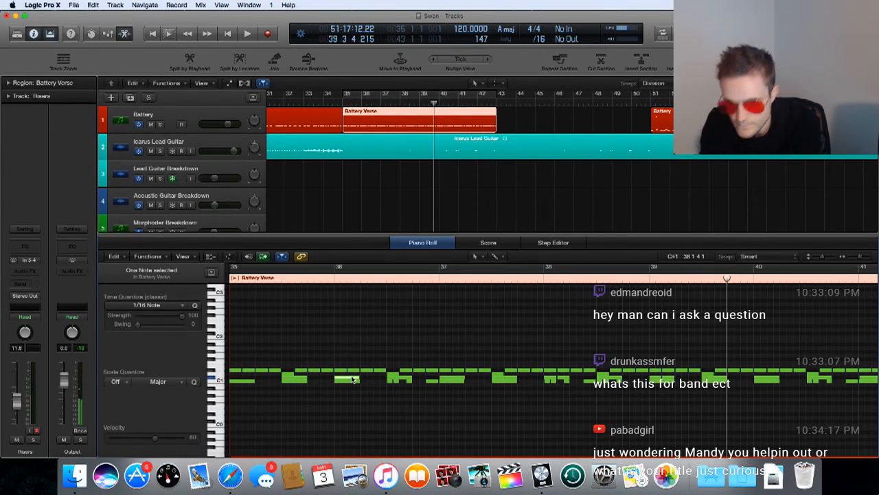
key("Delete")
key("space")
key("space")
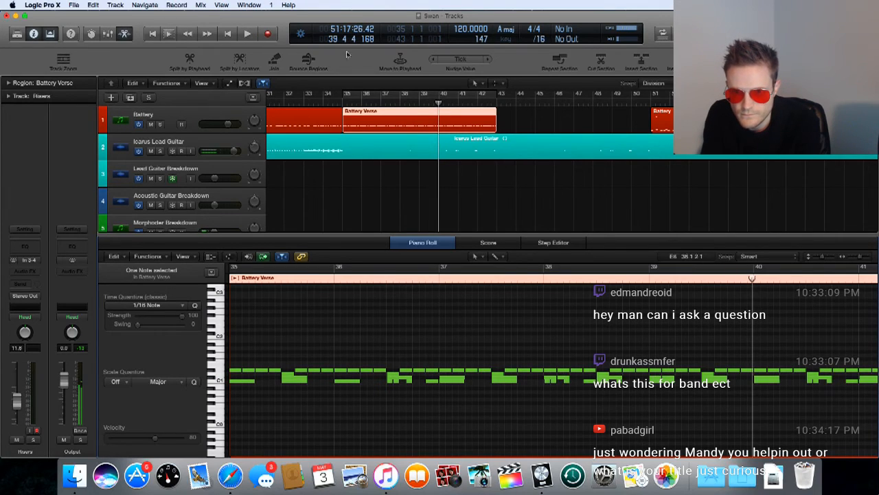
left_click(349, 92)
key("space")
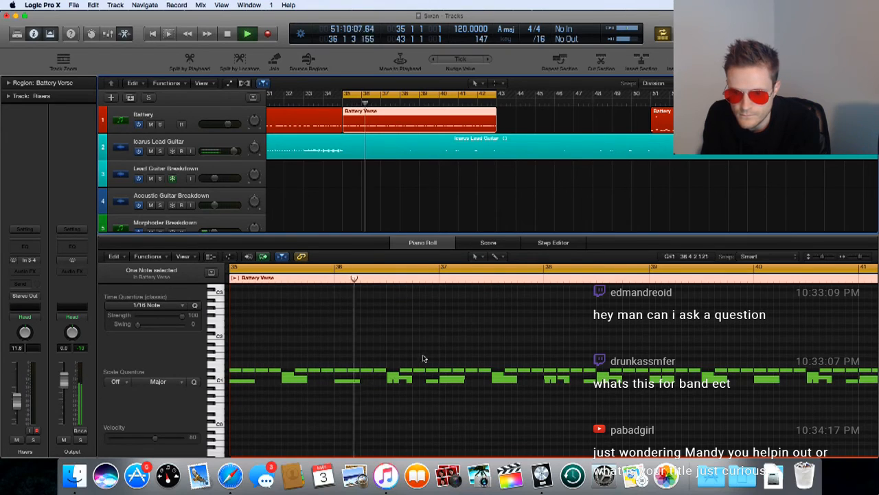
key("space")
- Delete the C#1 notes on the first beats of bars 37 through 42 in the Battery Verse region
left_click(404, 381)
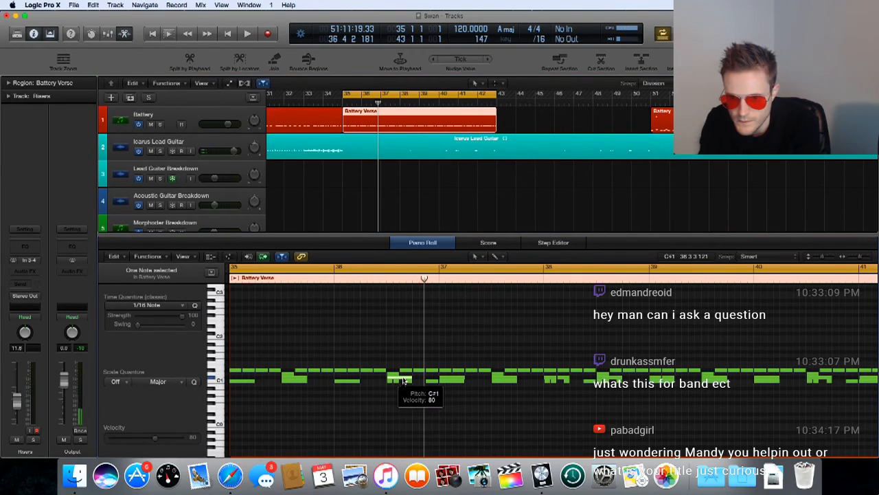
scroll(404, 381, "right", 3)
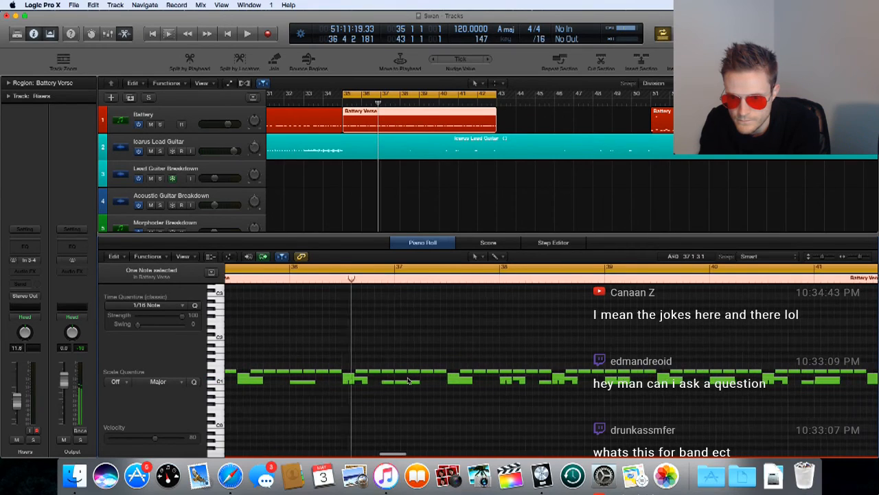
scroll(407, 379, "right", 8)
left_click_drag(377, 380, 388, 381)
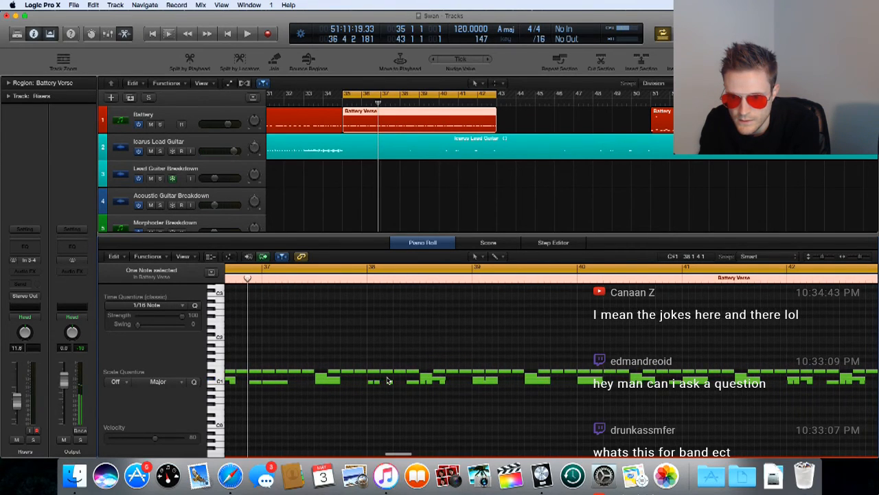
scroll(388, 380, "right", 9)
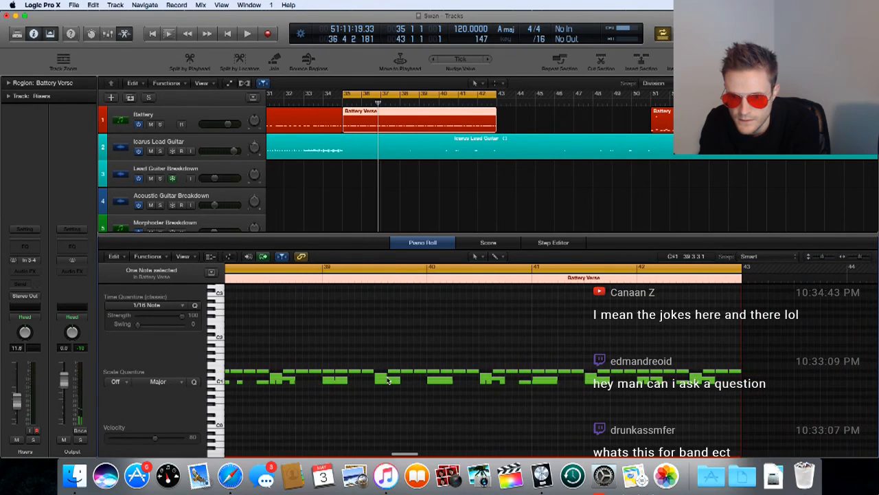
scroll(380, 379, "left", 3)
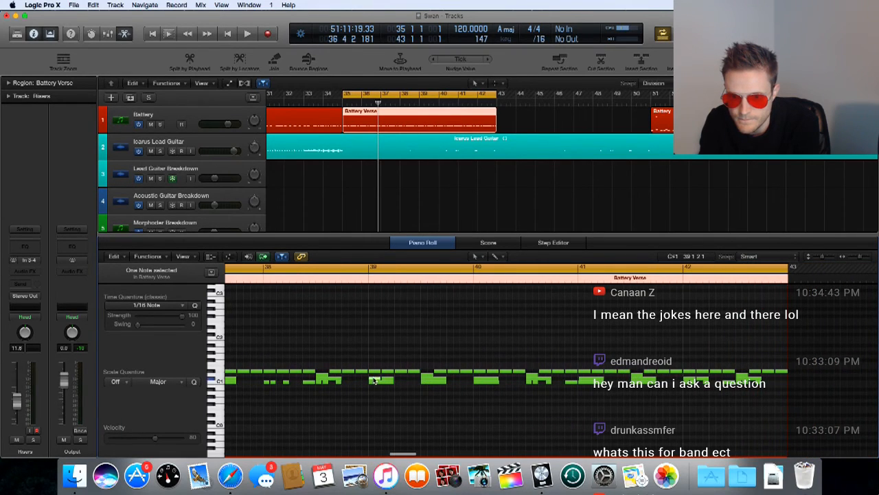
left_click_drag(375, 380, 387, 381)
scroll(393, 381, "right", 5)
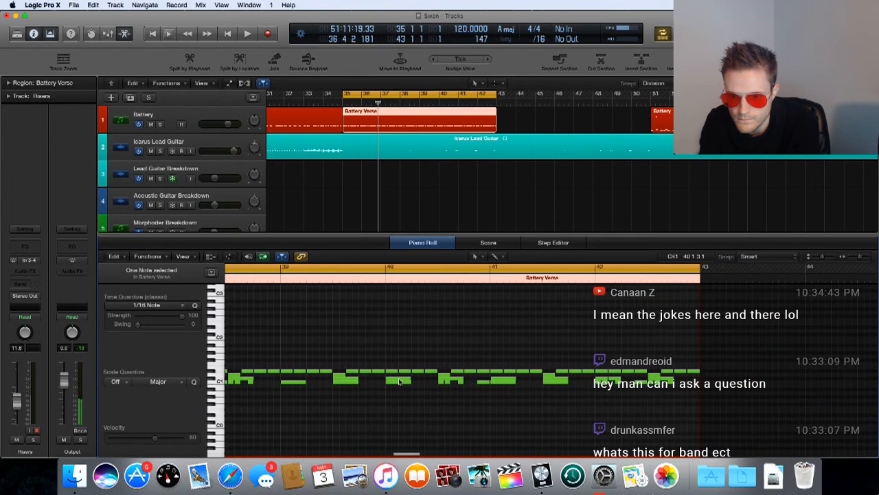
scroll(400, 380, "right", 8)
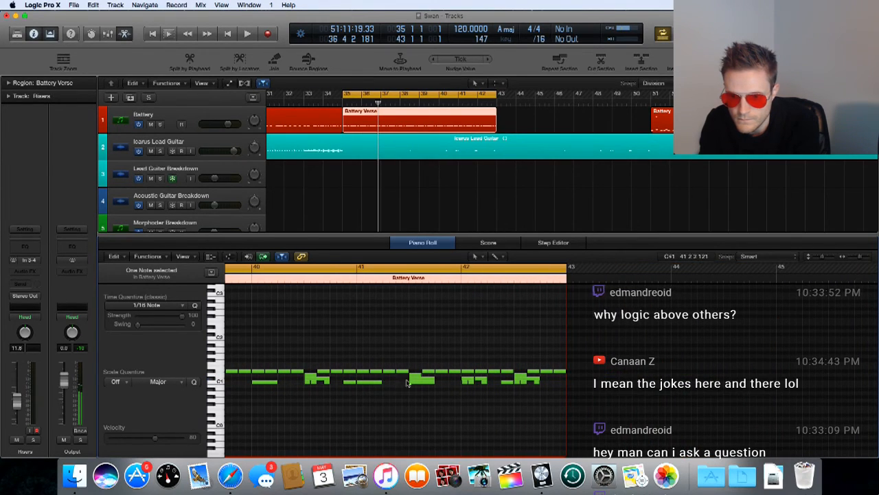
left_click_drag(471, 378, 483, 382)
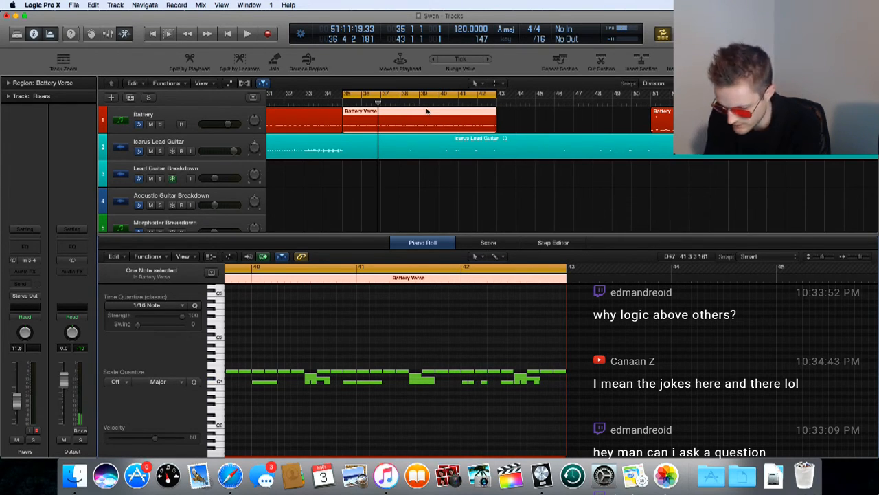
- Copy the edited Battery Verse region to bar 43 on the Battery track and play the second verse
left_click_drag(426, 112, 581, 115)
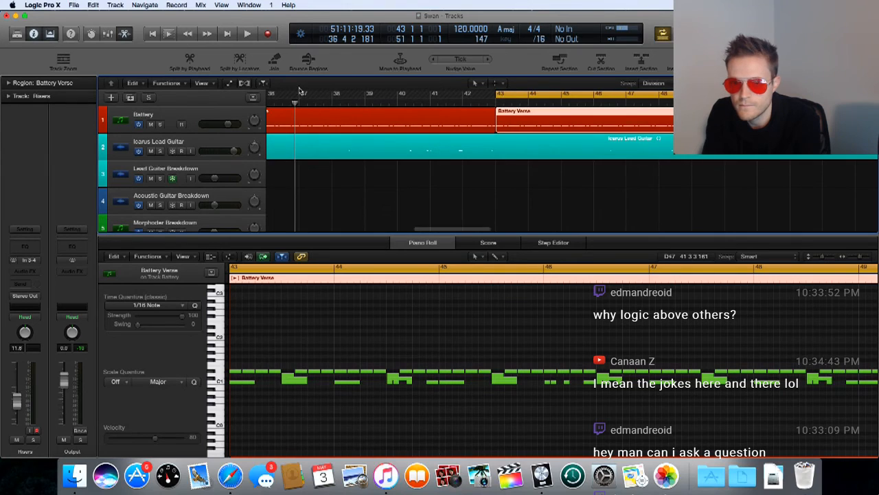
scroll(582, 116, "left", 5)
key("space")
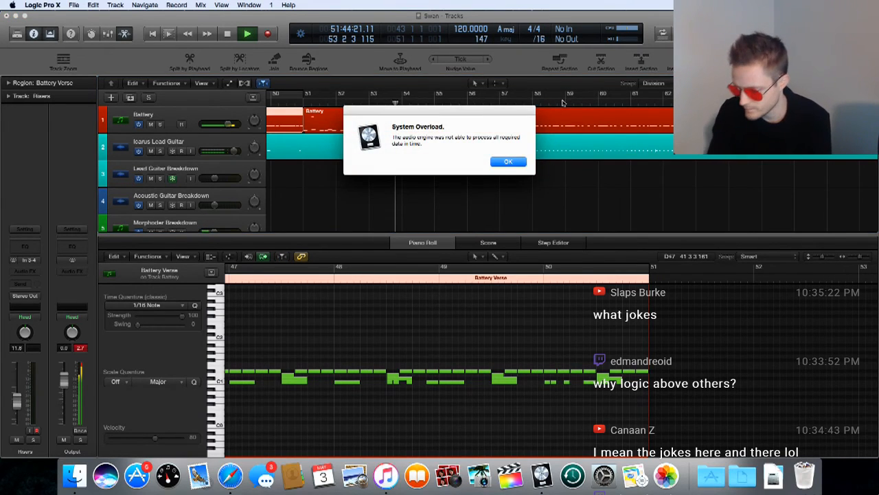
- Dismiss the system overload alert, resume playback in the second chorus, and dismiss the repeated alert
key("Return")
key("space")
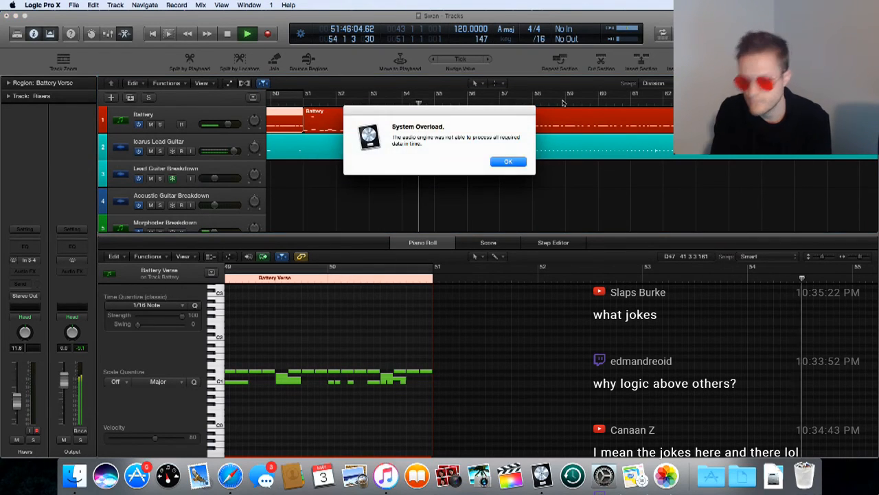
key("Return")
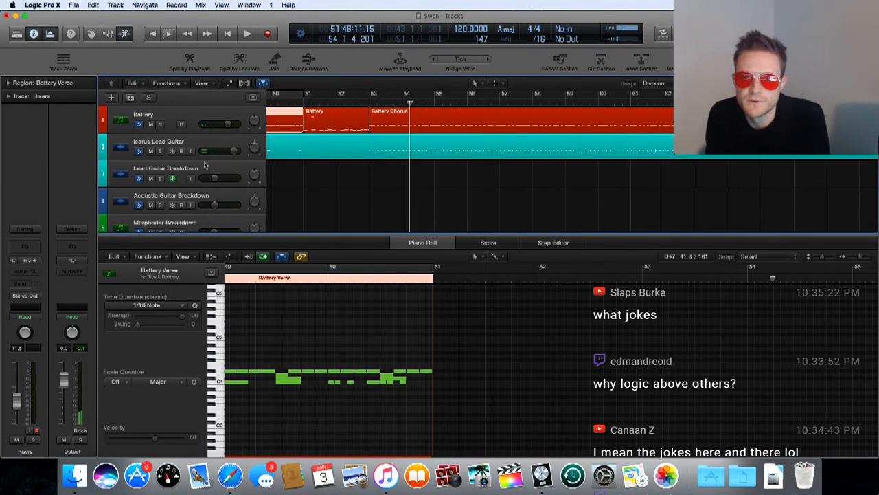
- Turn on freeze for the Sub, Electric Bass and Icarus Vocal tracks and start playback to render the freeze files
scroll(205, 176, "down", 10)
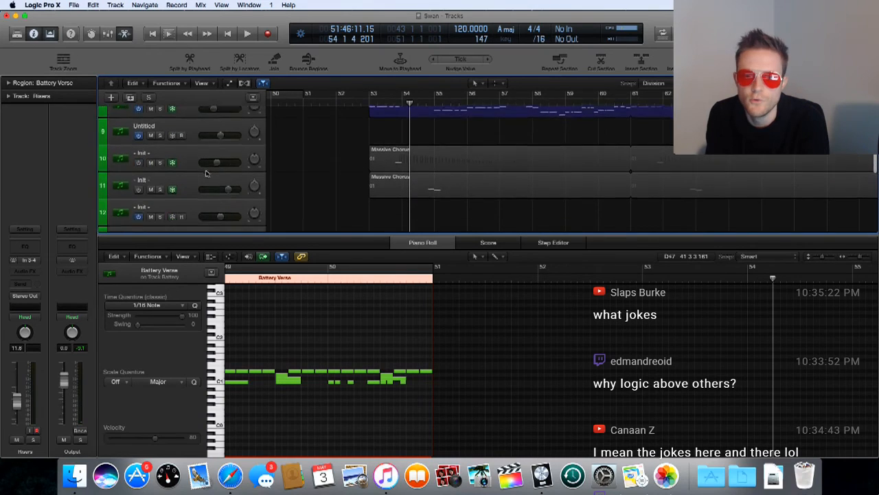
scroll(206, 172, "down", 5)
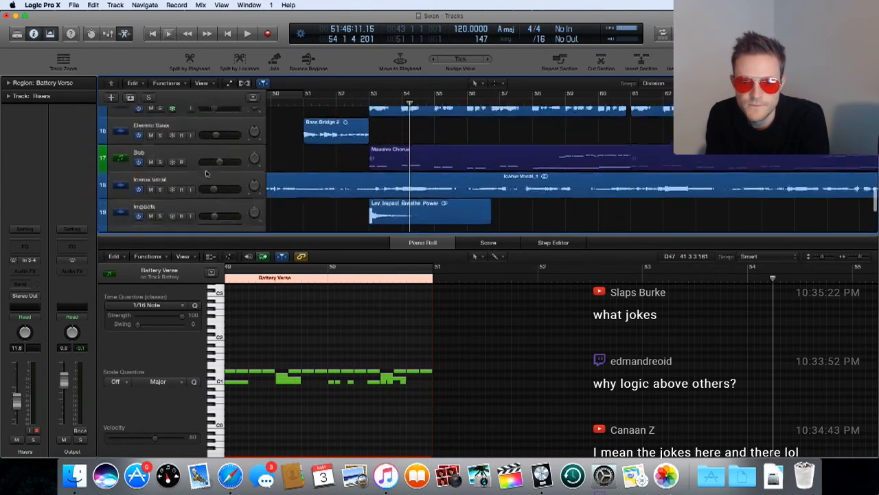
scroll(175, 156, "up", 6)
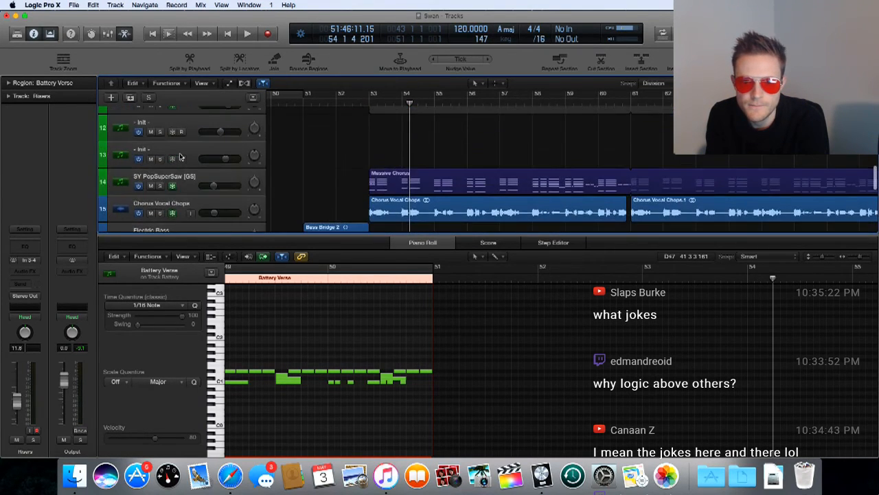
scroll(180, 157, "down", 5)
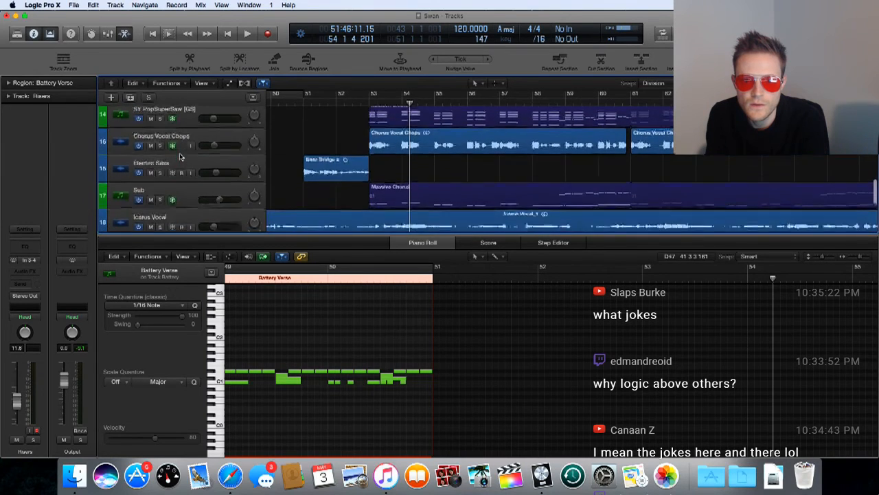
scroll(177, 154, "left", 1)
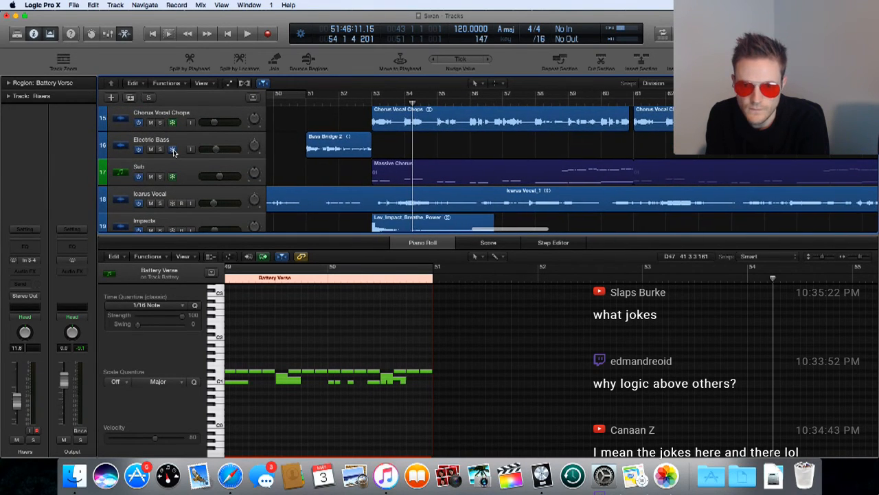
scroll(215, 171, "down", 3)
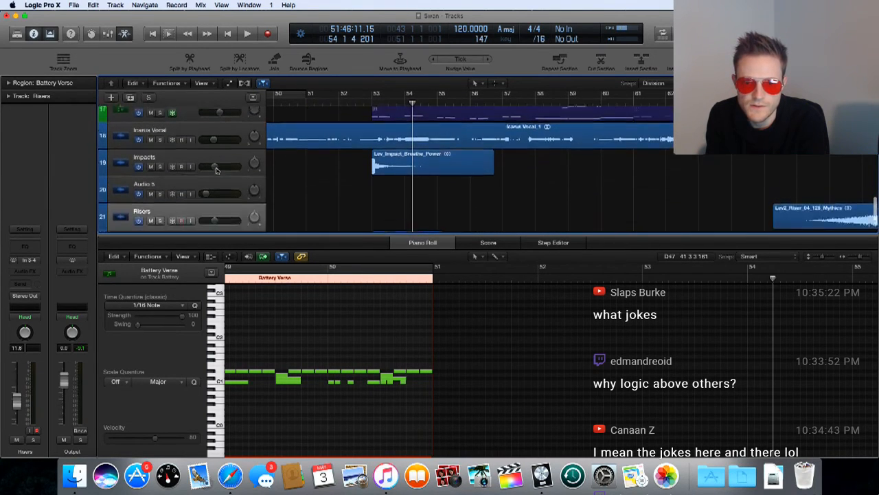
scroll(216, 171, "up", 4)
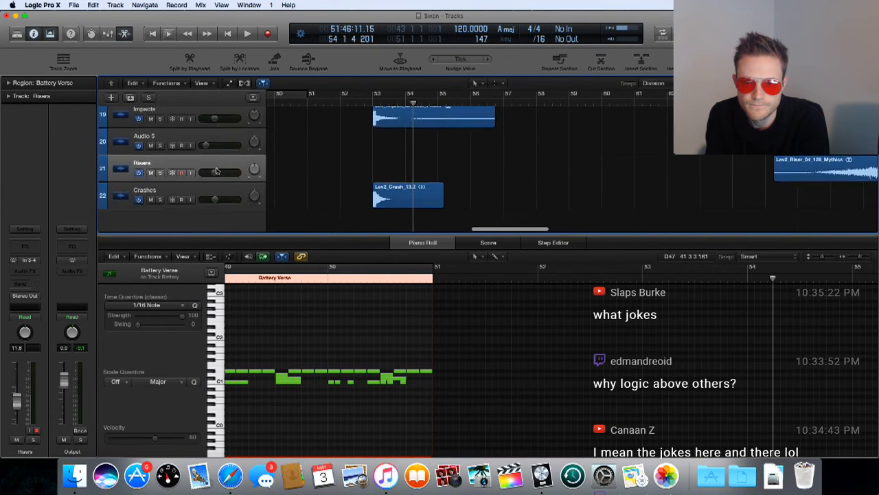
scroll(216, 171, "down", 4)
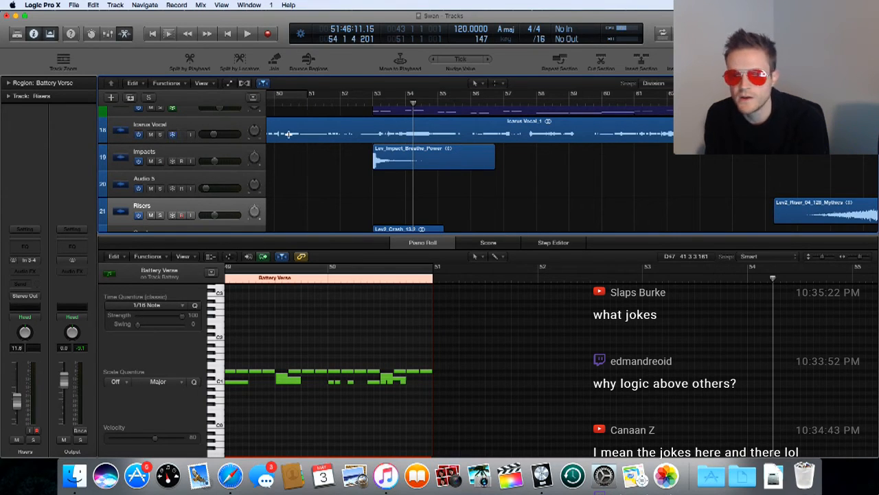
key("space")
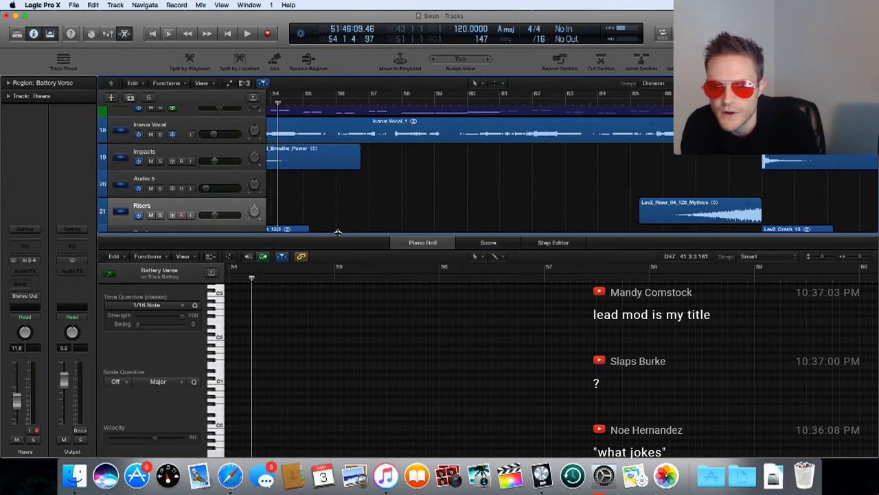
- Close the Piano Roll and examine the tracks and regions from the second chorus back to the song's opening bars
key("p")
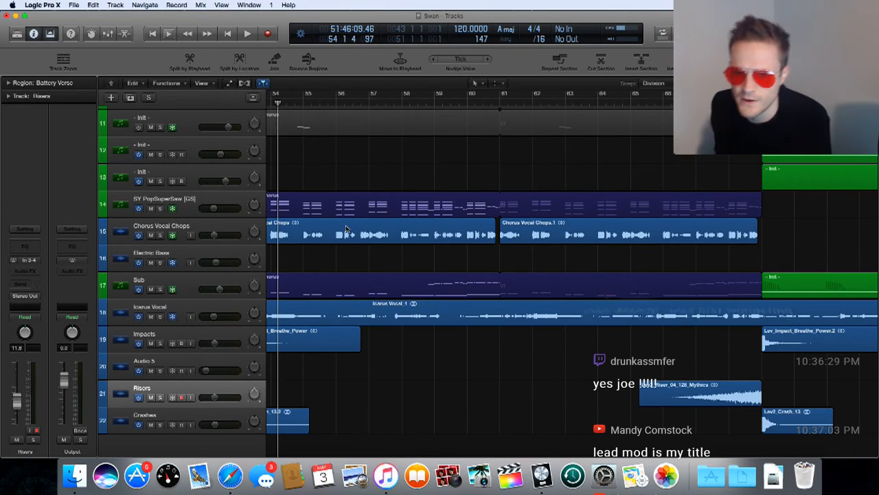
scroll(336, 257, "left", 15)
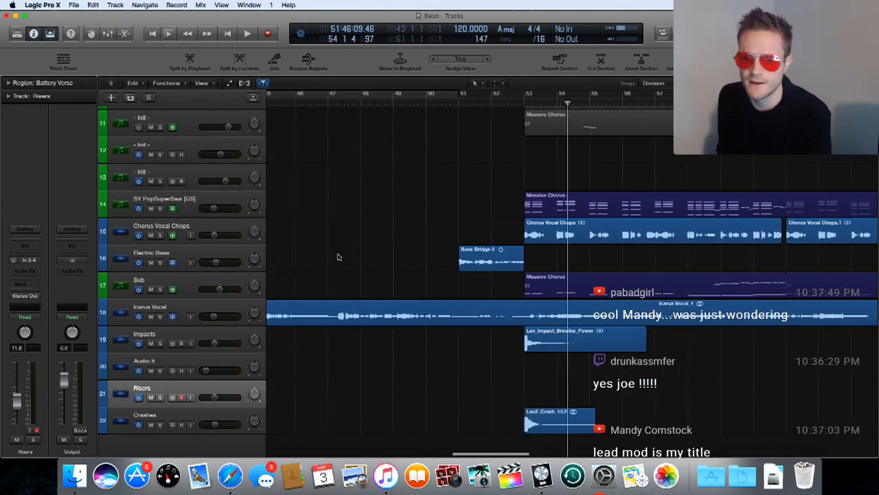
scroll(339, 257, "left", 20)
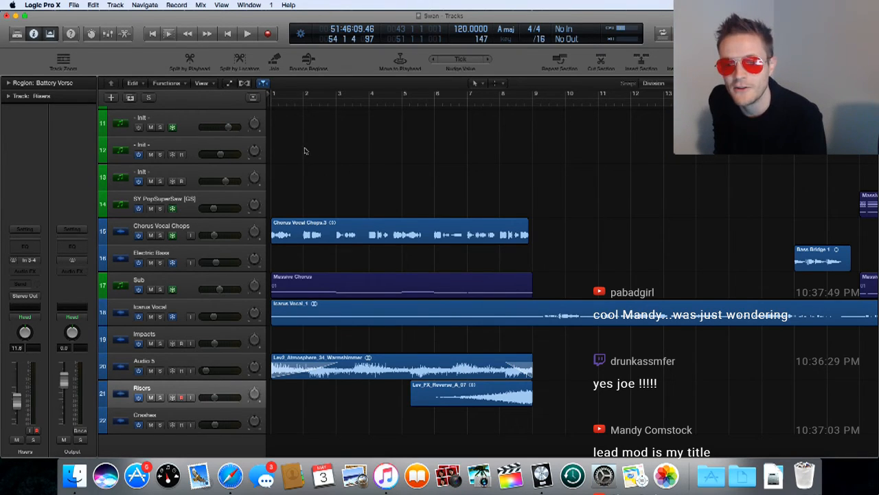
scroll(321, 164, "up", 3)
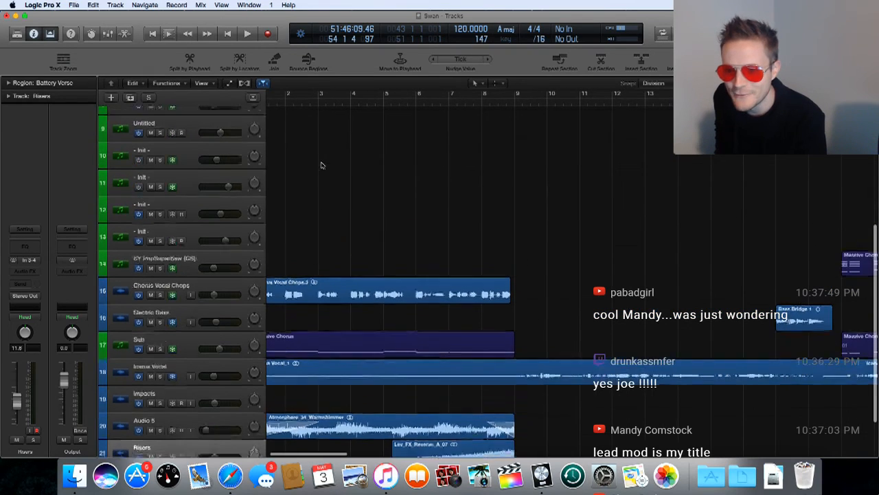
scroll(323, 162, "up", 7)
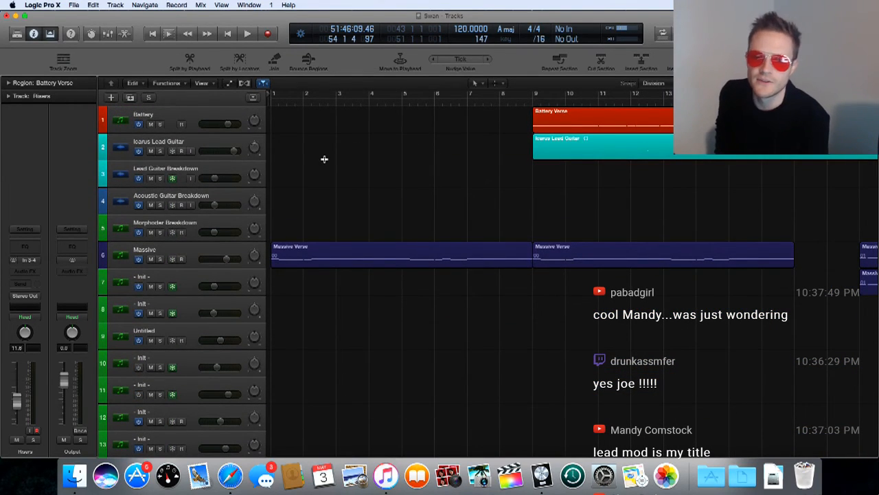
scroll(325, 158, "down", 4)
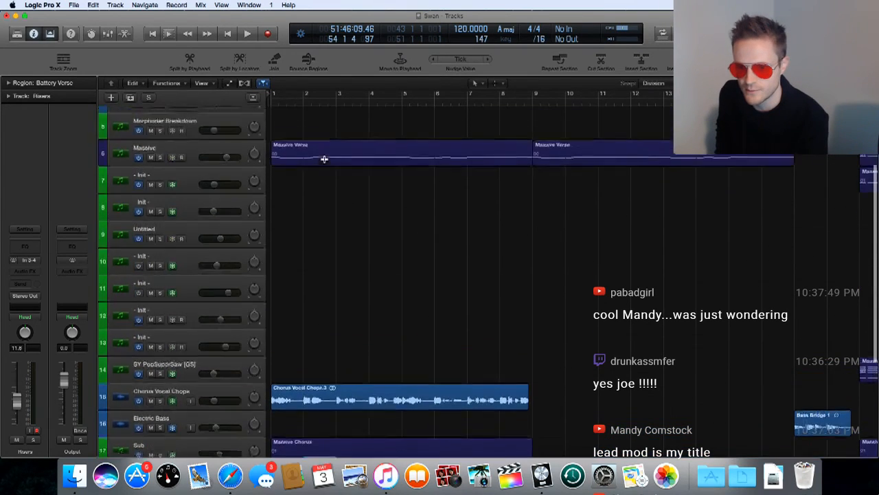
scroll(325, 159, "up", 4)
scroll(324, 158, "right", 5)
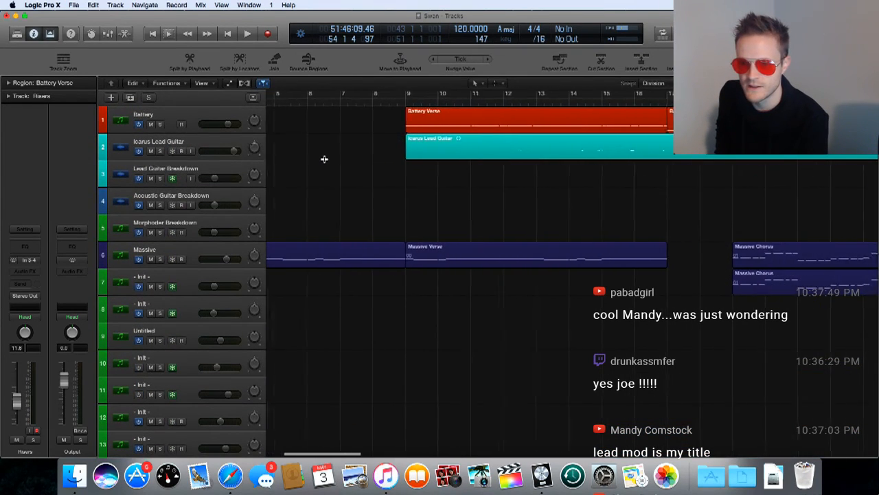
scroll(324, 159, "left", 5)
scroll(323, 159, "down", 1)
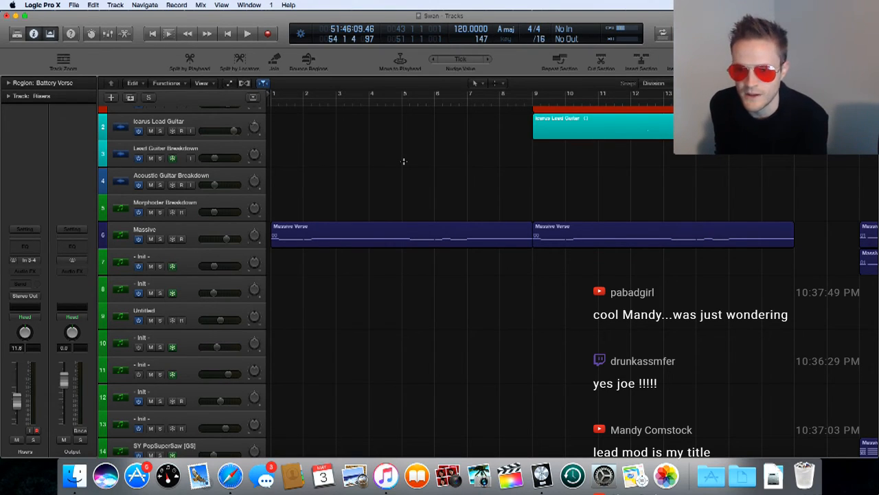
scroll(404, 160, "down", 2)
scroll(404, 160, "down", 3)
scroll(403, 163, "up", 5)
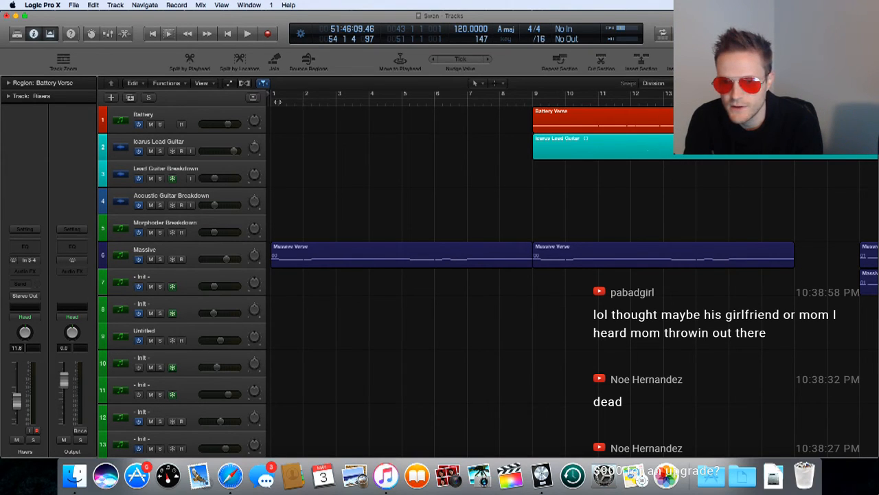
- Select the Chorus Vocal Chops track and expand its region and track parameters to show the freeze mode
scroll(197, 273, "down", 5)
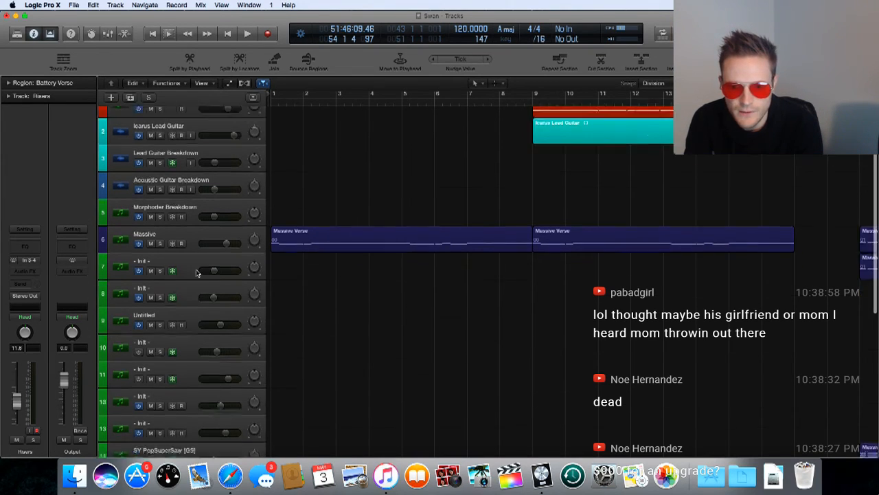
scroll(197, 272, "down", 5)
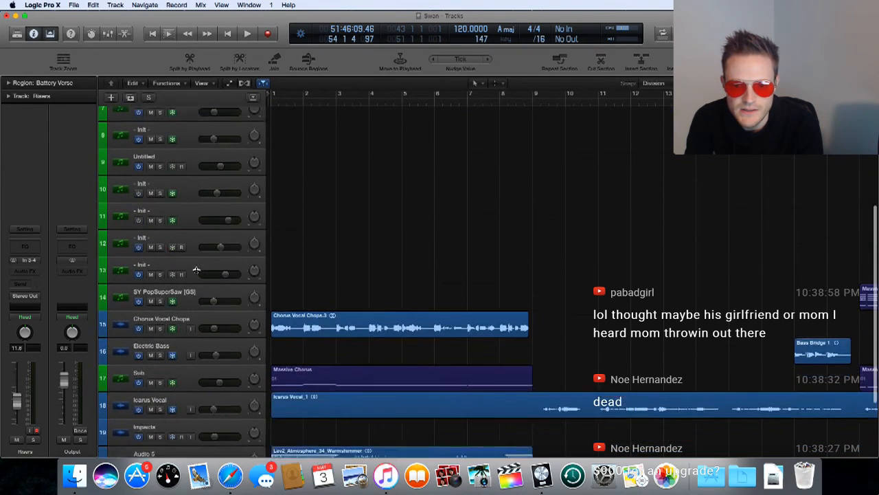
left_click(183, 300)
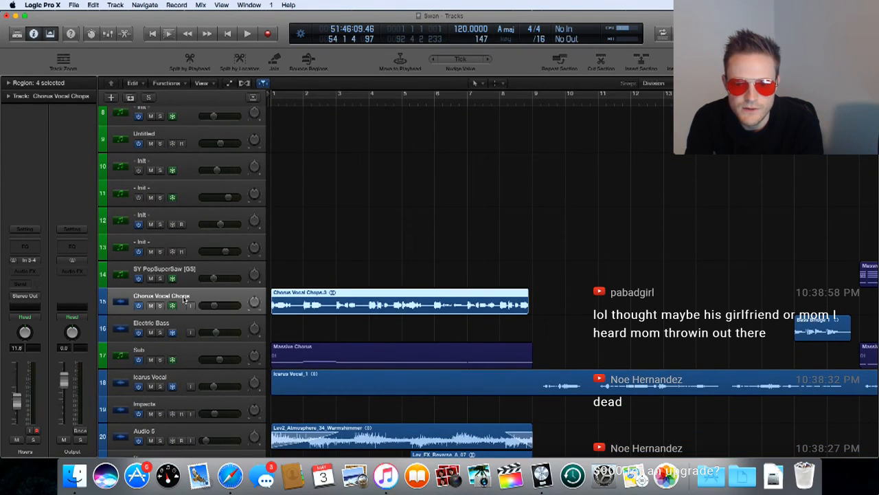
left_click(8, 84)
left_click(8, 84)
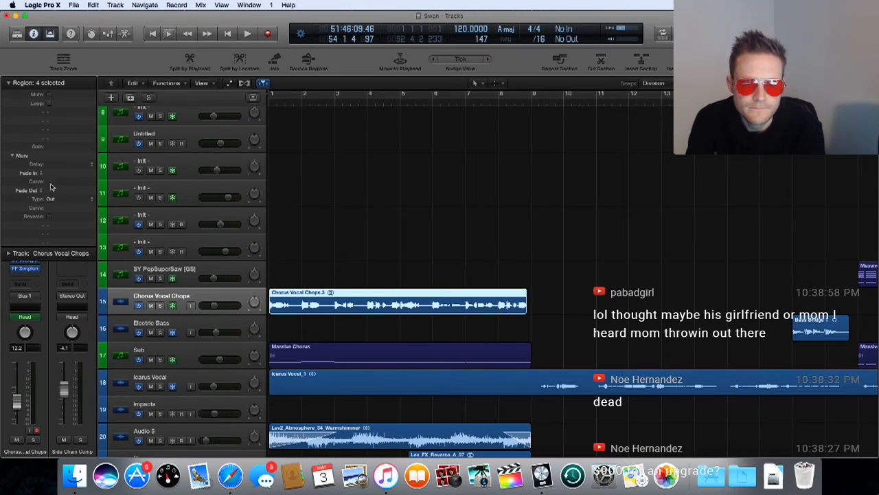
left_click(8, 253)
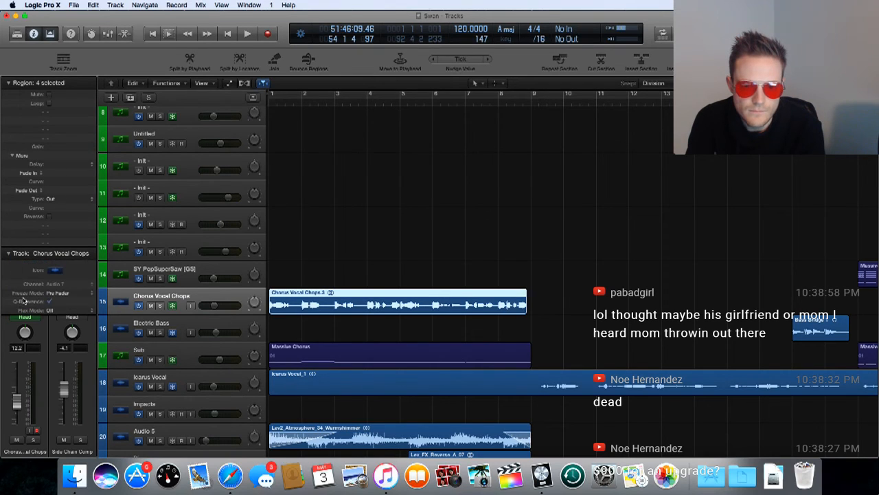
- Try the Source Only freeze mode on the Chorus Vocal Chops track and return it to Pre Fader
left_click(67, 295)
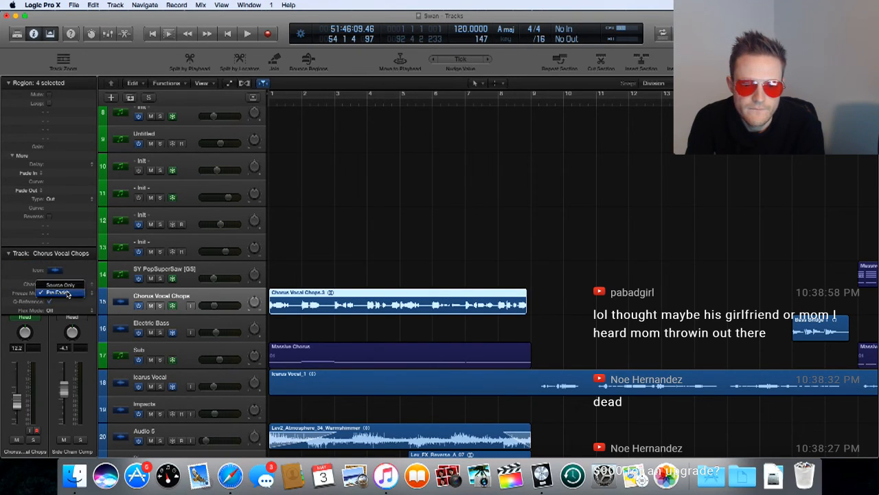
left_click(66, 288)
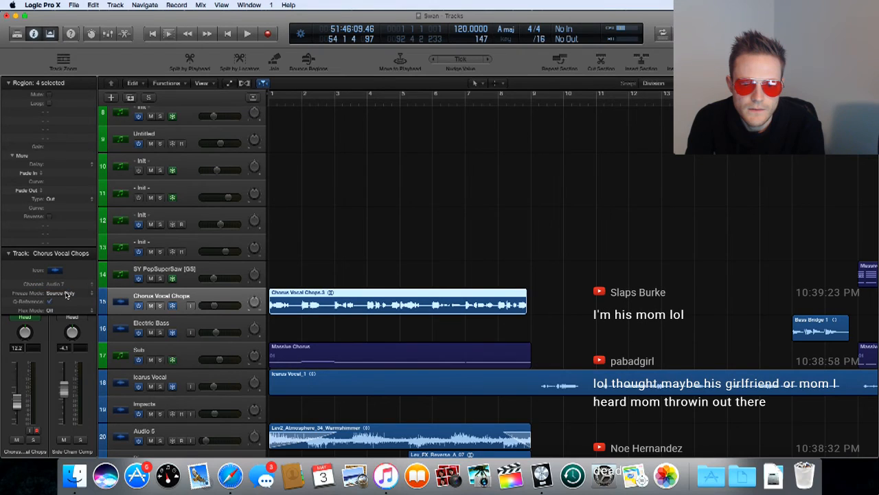
left_click(66, 295)
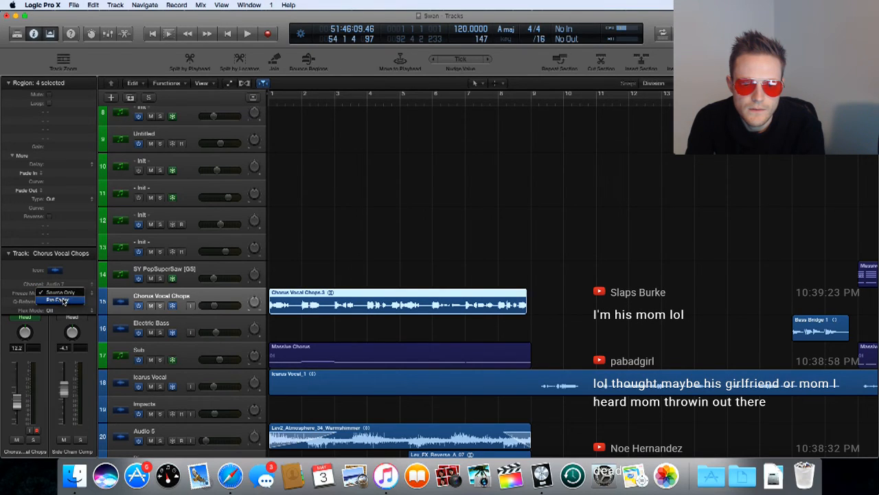
left_click(64, 300)
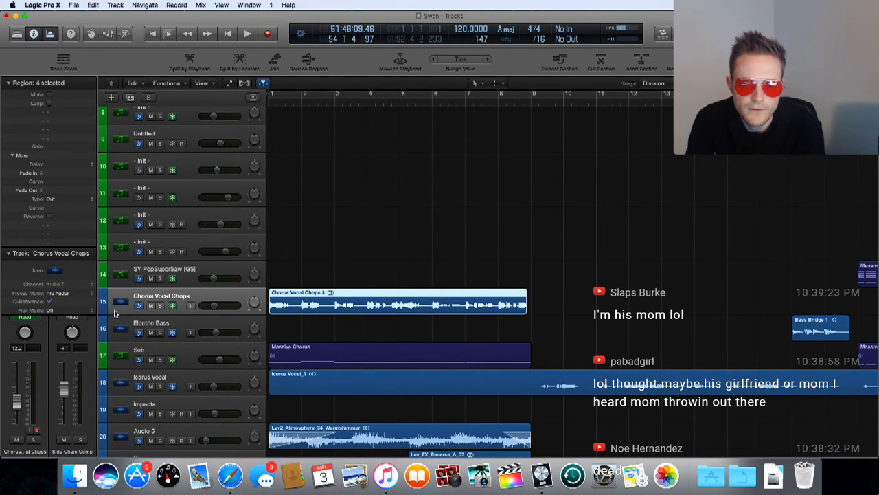
- Set the freeze mode of the Electric Bass and Icarus Vocal tracks to Pre Fader and start playback to render them
left_click(186, 332)
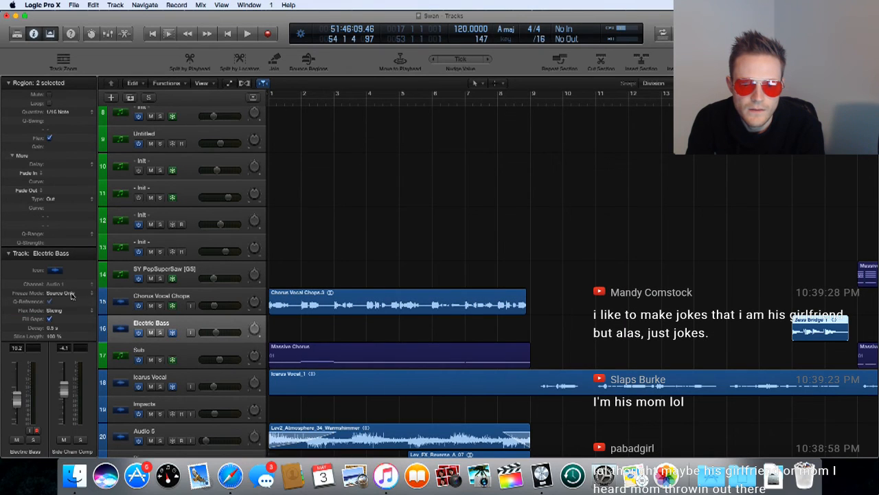
left_click(71, 294)
left_click(65, 300)
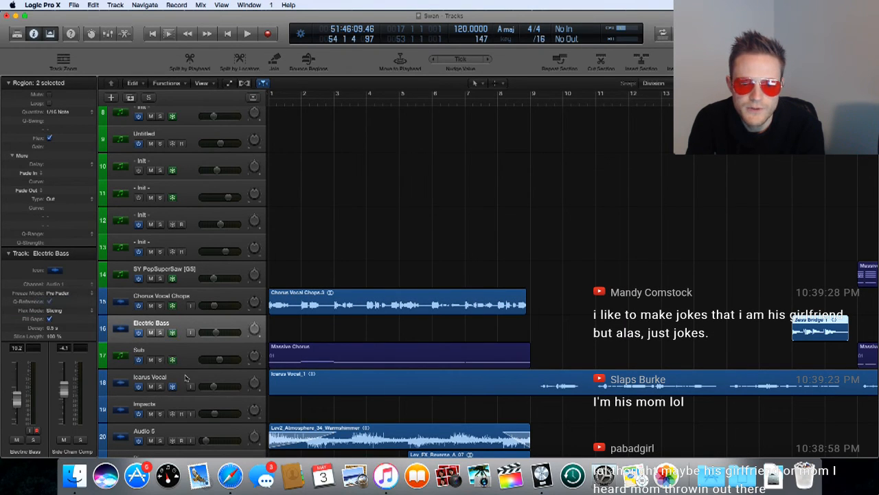
left_click(186, 379)
left_click(63, 294)
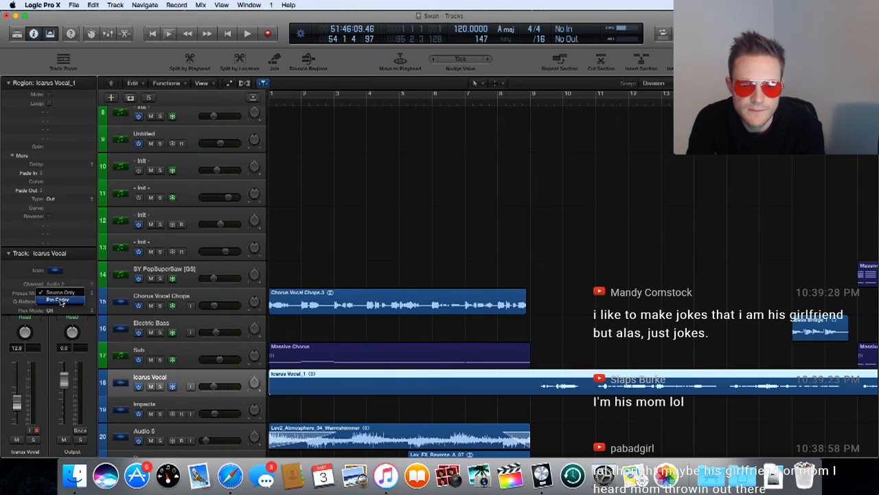
left_click(59, 300)
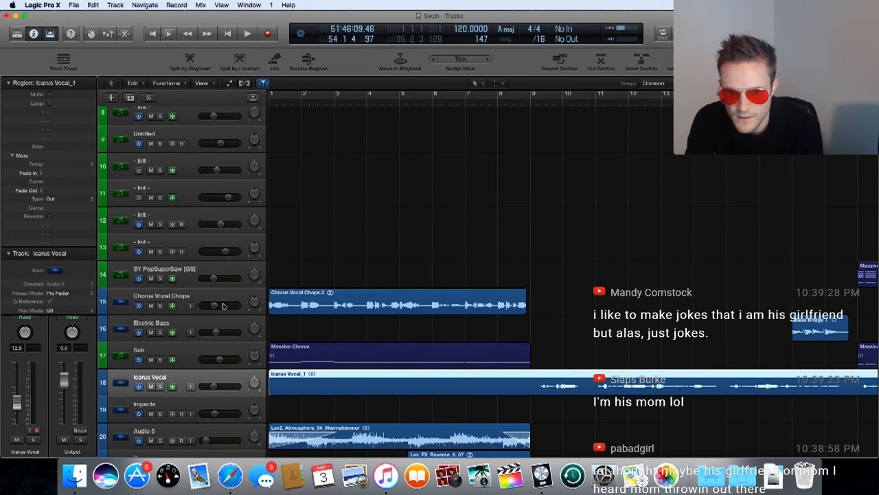
key("space")
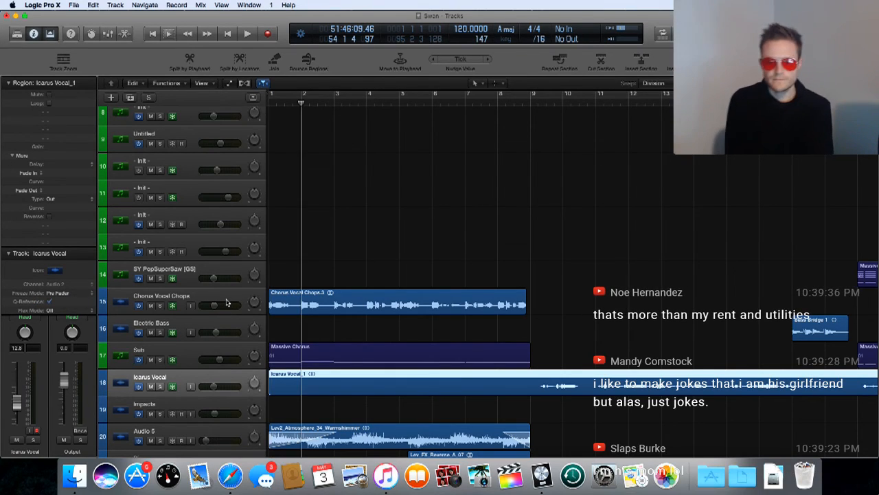
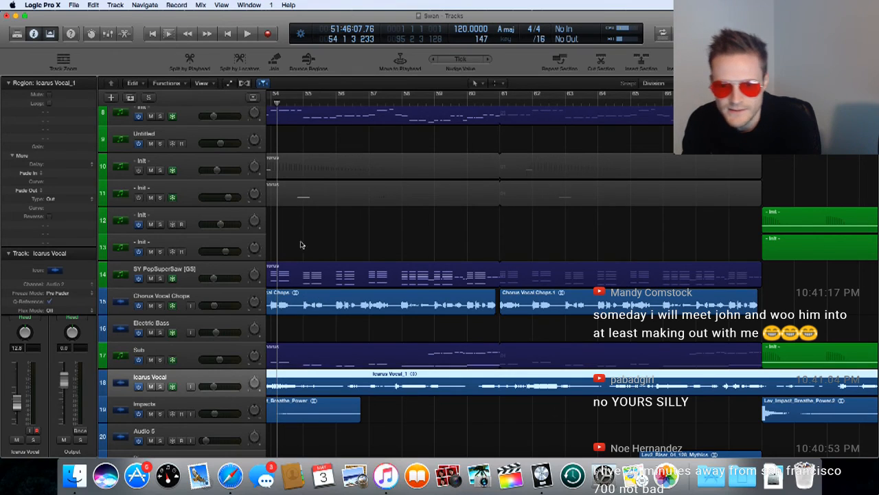
scroll(195, 248, "left", 15)
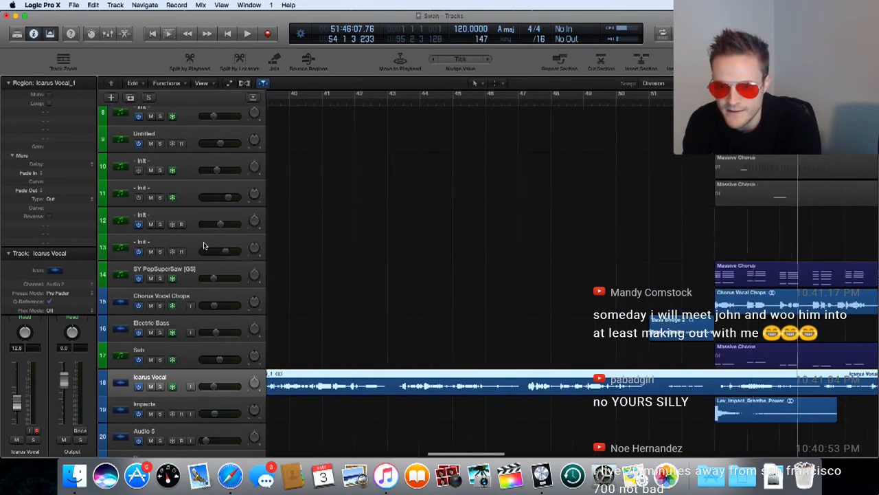
scroll(207, 249, "left", 10)
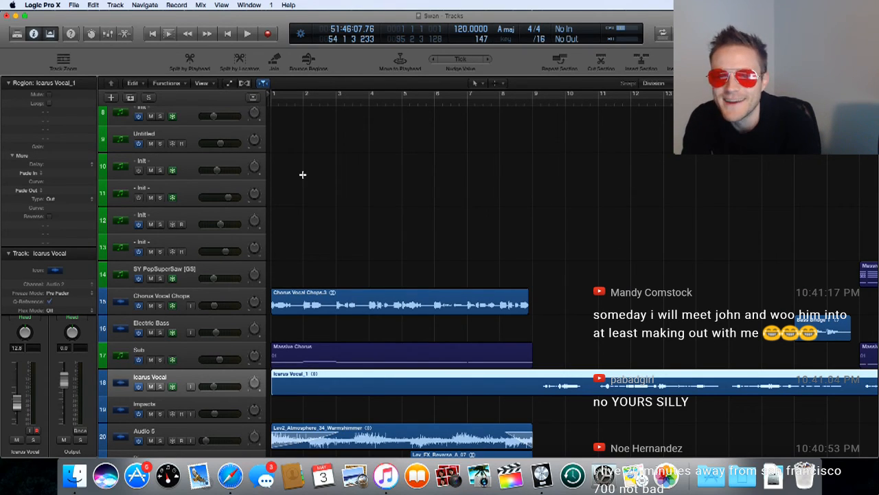
- Return the playhead to the start of the project and view the complete arrangement with all 22 tracks
key("Return")
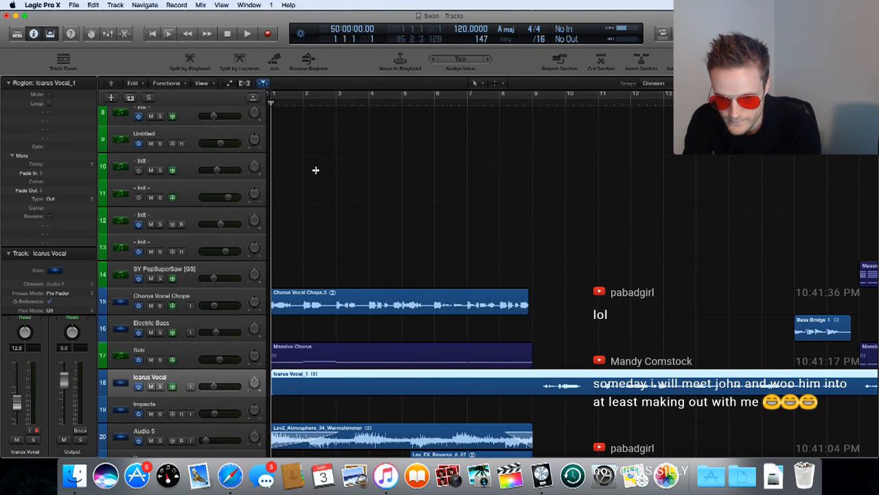
scroll(316, 168, "down", 5)
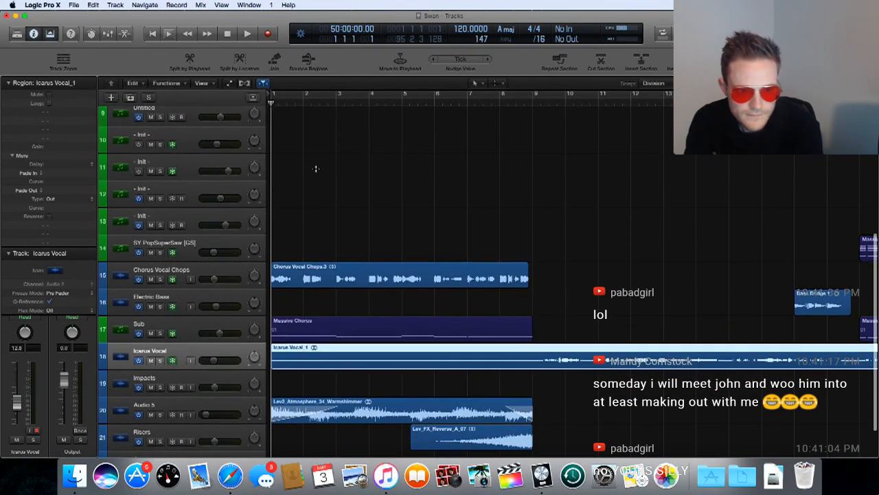
scroll(316, 168, "up", 4)
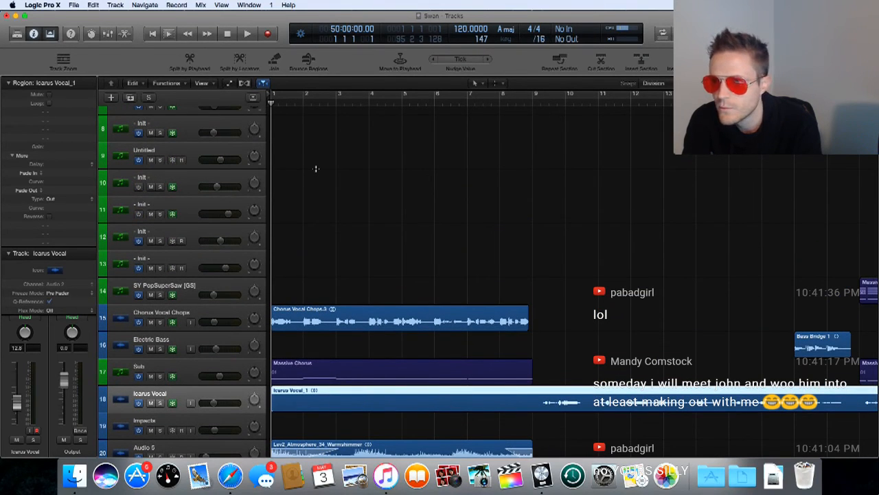
scroll(316, 168, "up", 8)
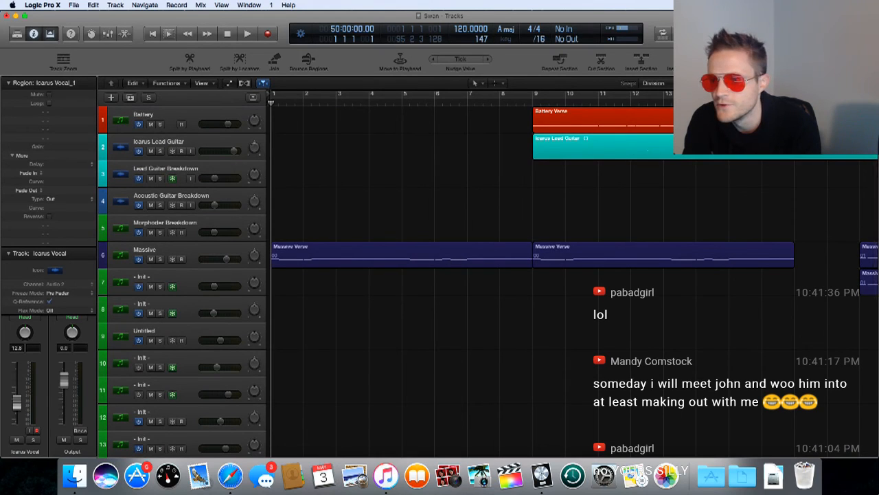
key("super+Left")
key("super+Left")
key("super+Left")
key("super+Left")
key("super+Left")
key("super+Left")
key("super+Left")
key("super+Left")
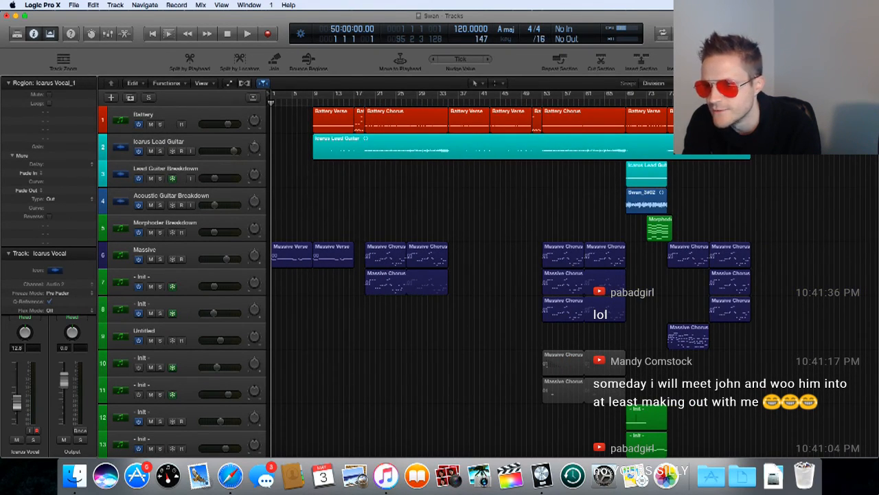
key("super+Up")
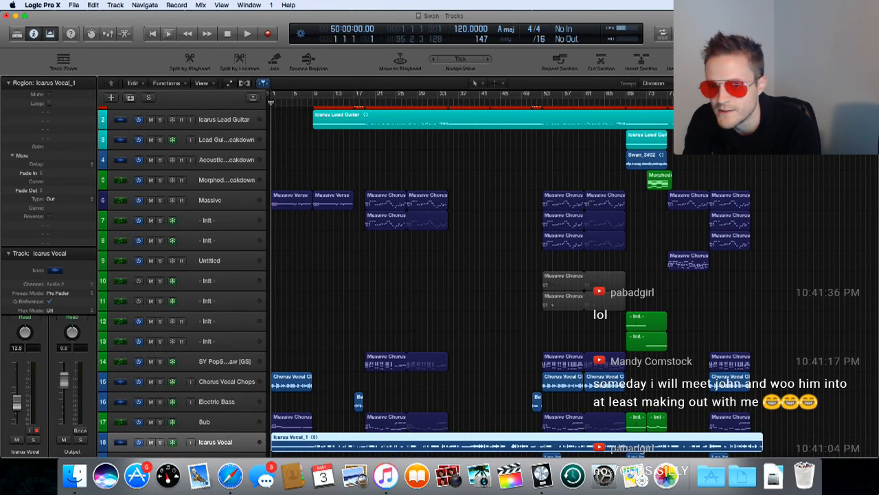
key("super+Up")
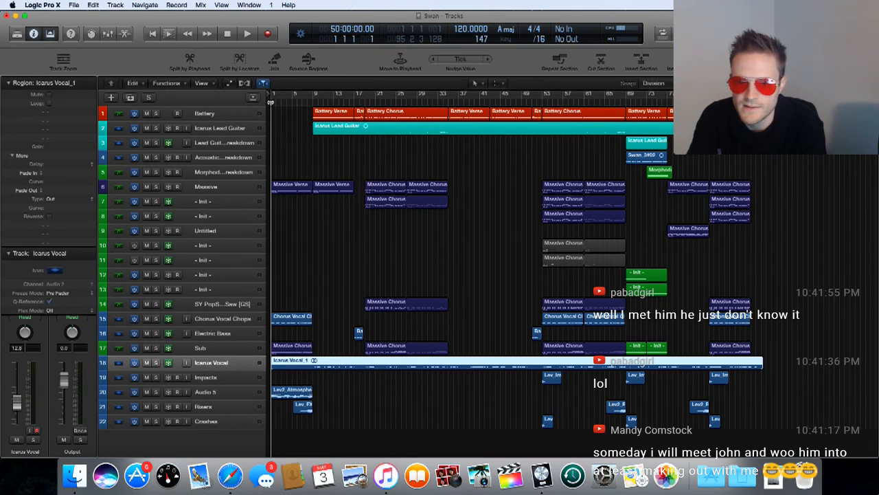
- Play the song from its opening bars through the choruses and second verse to review the arrangement, pausing between sections
left_click(270, 101)
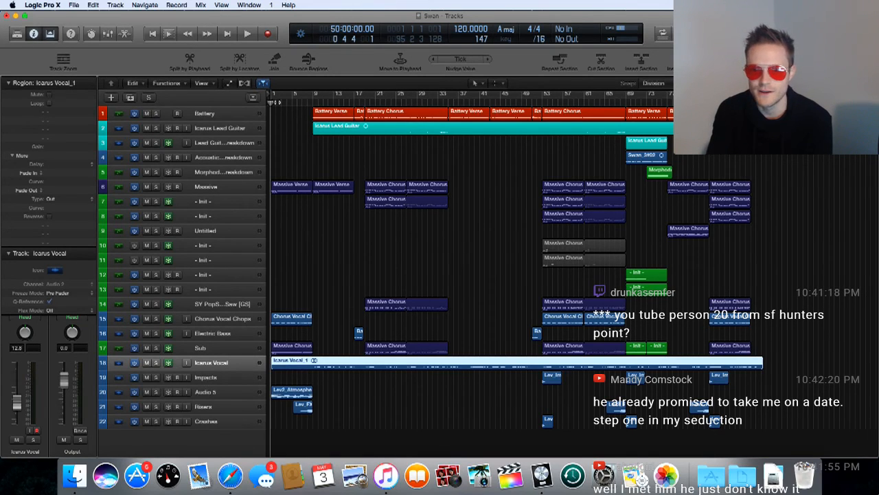
key("space")
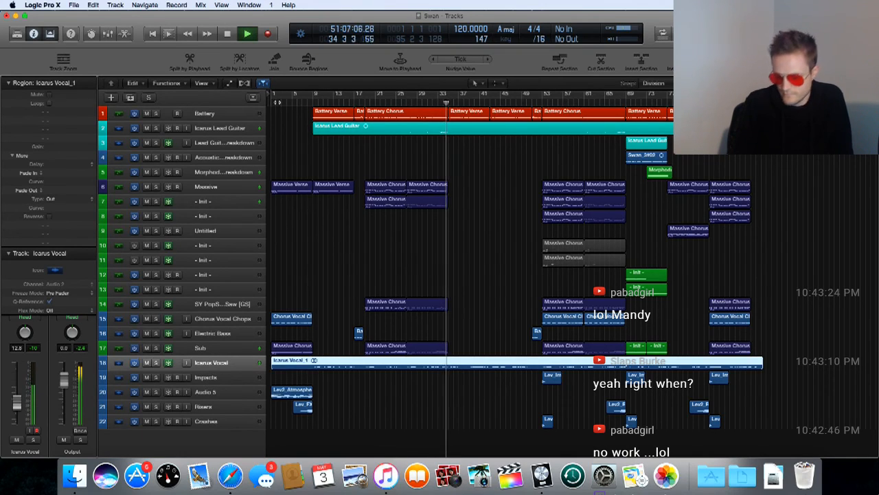
key("space")
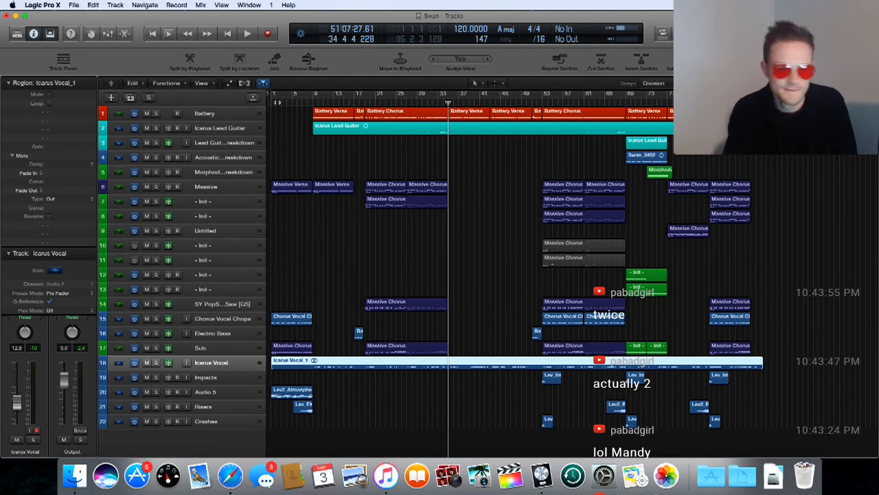
key("space")
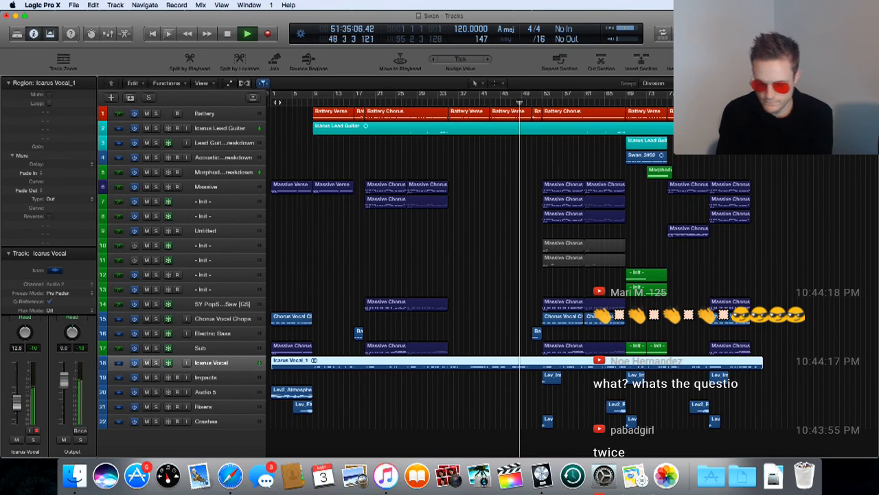
key("space")
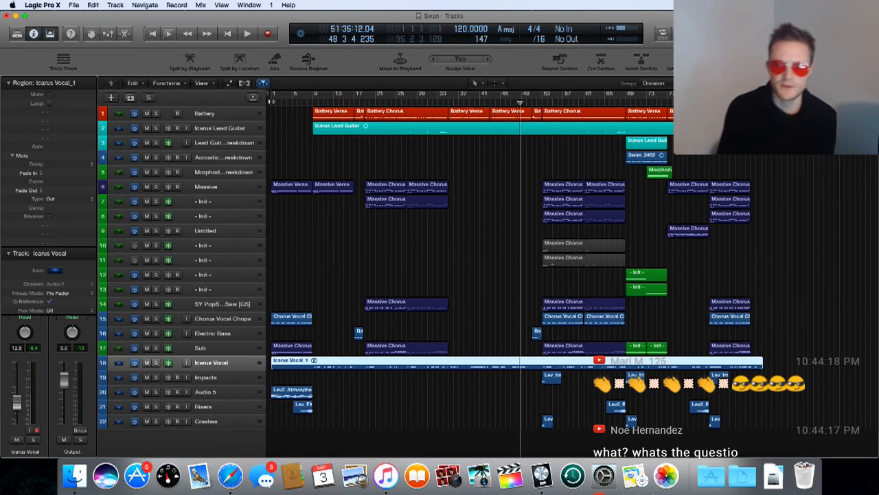
key("space")
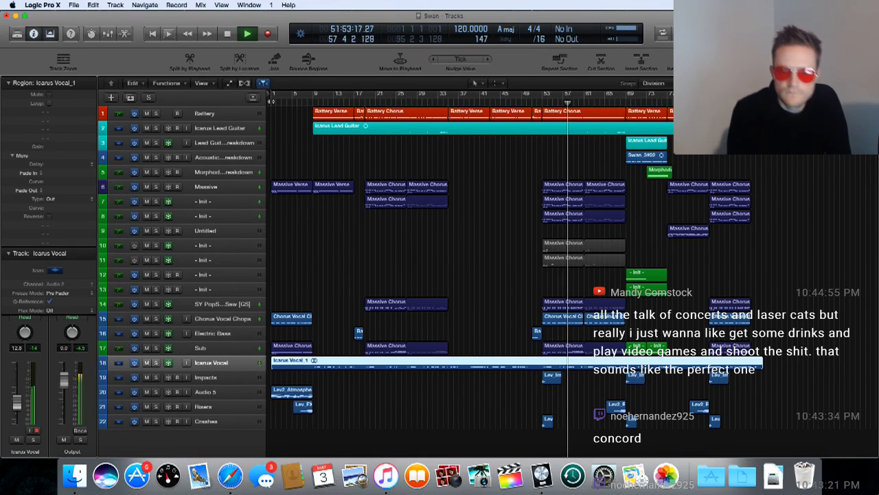
- Mute the Icarus Lead Guitar track and save the project
left_click(146, 129)
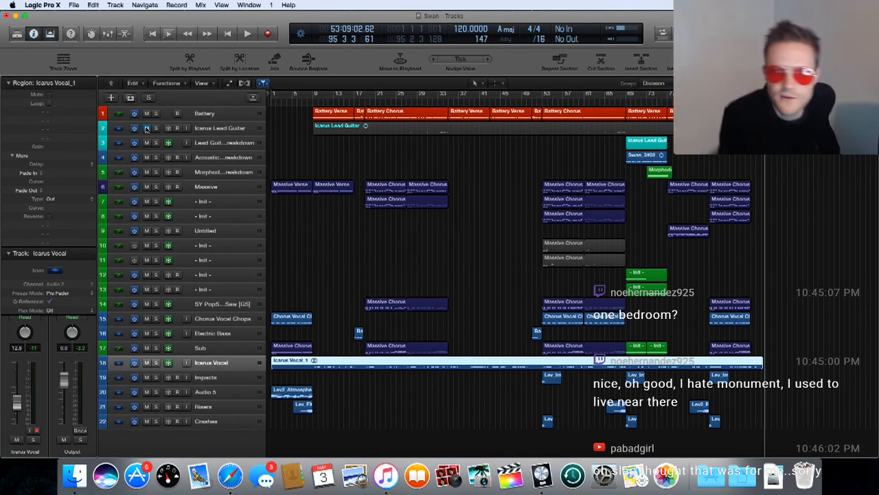
left_click(75, 8)
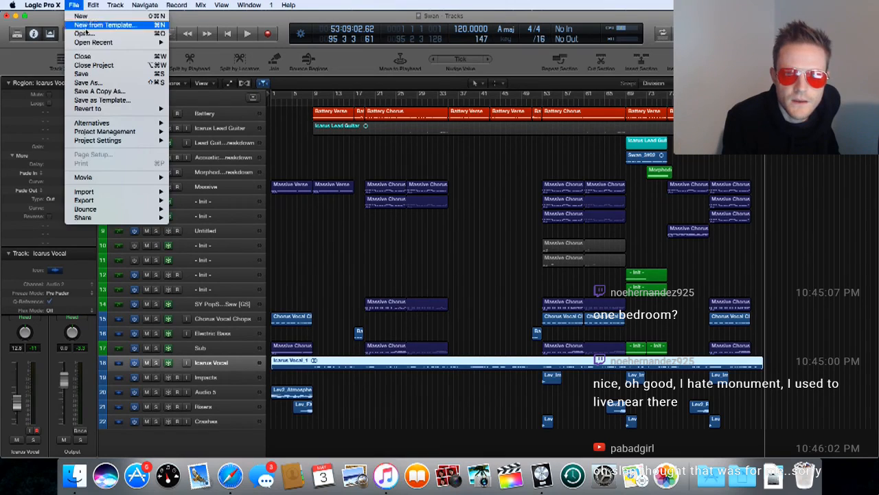
left_click(93, 73)
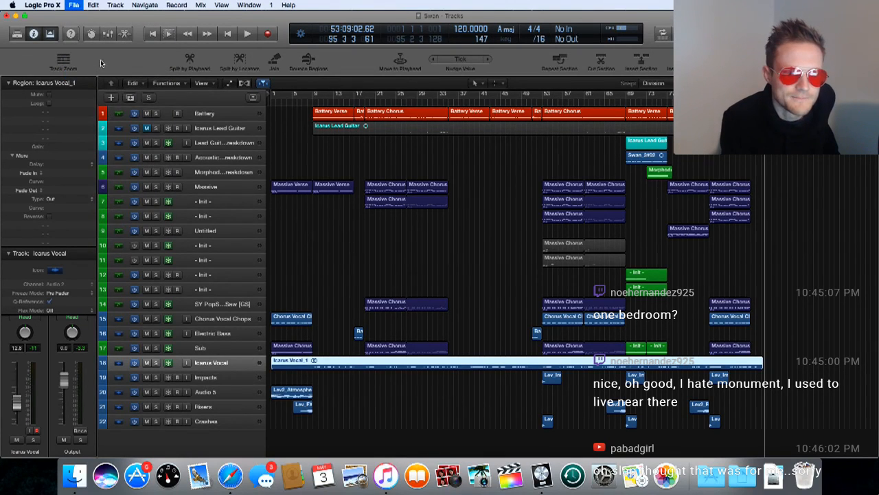